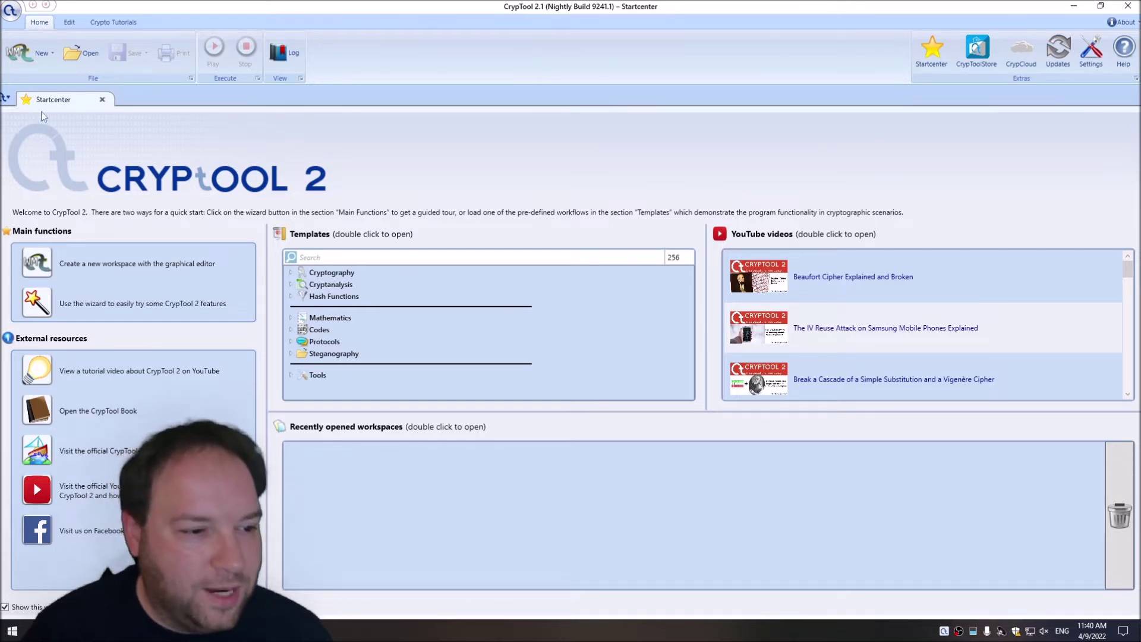
- Create a new workspace and add an enlarged Text Input component near its upper-left corner
left_click(27, 58)
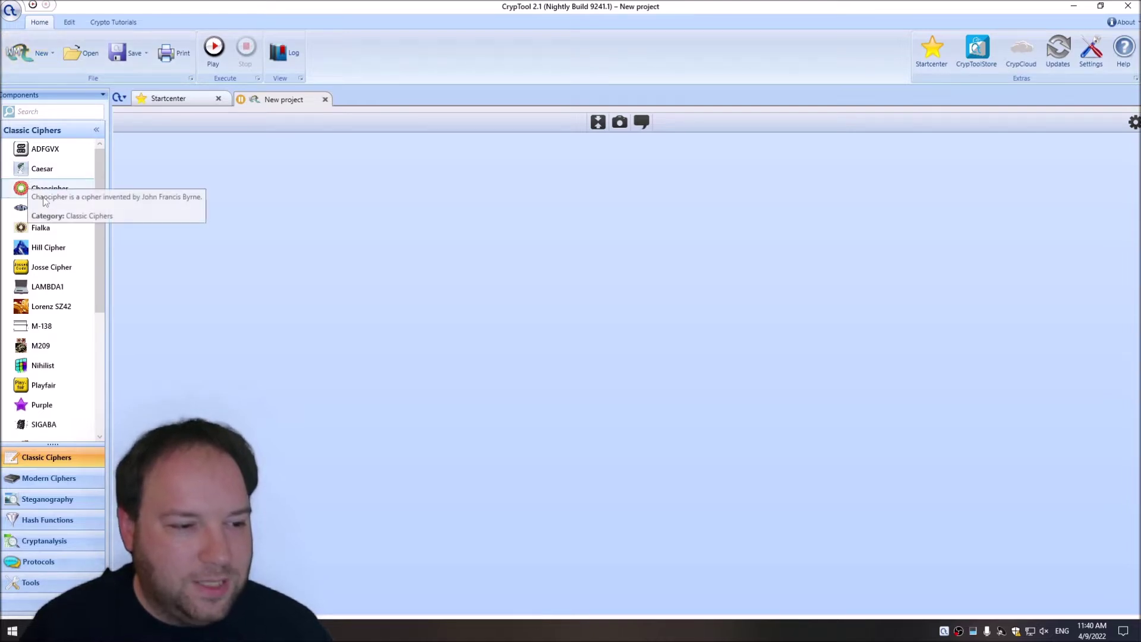
left_click(66, 115)
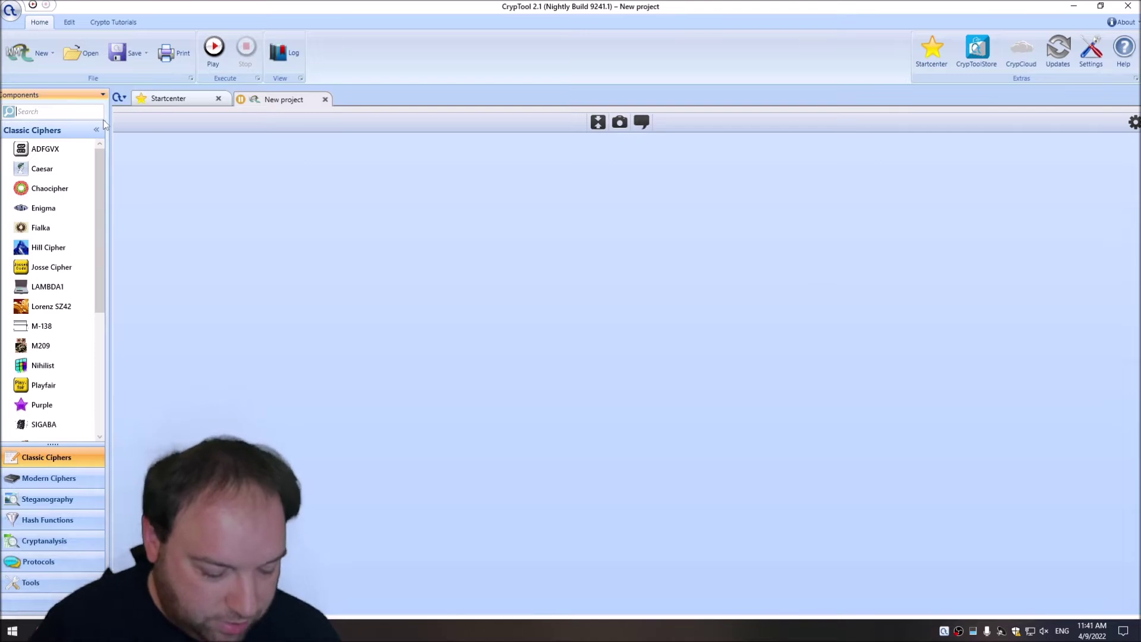
type("text")
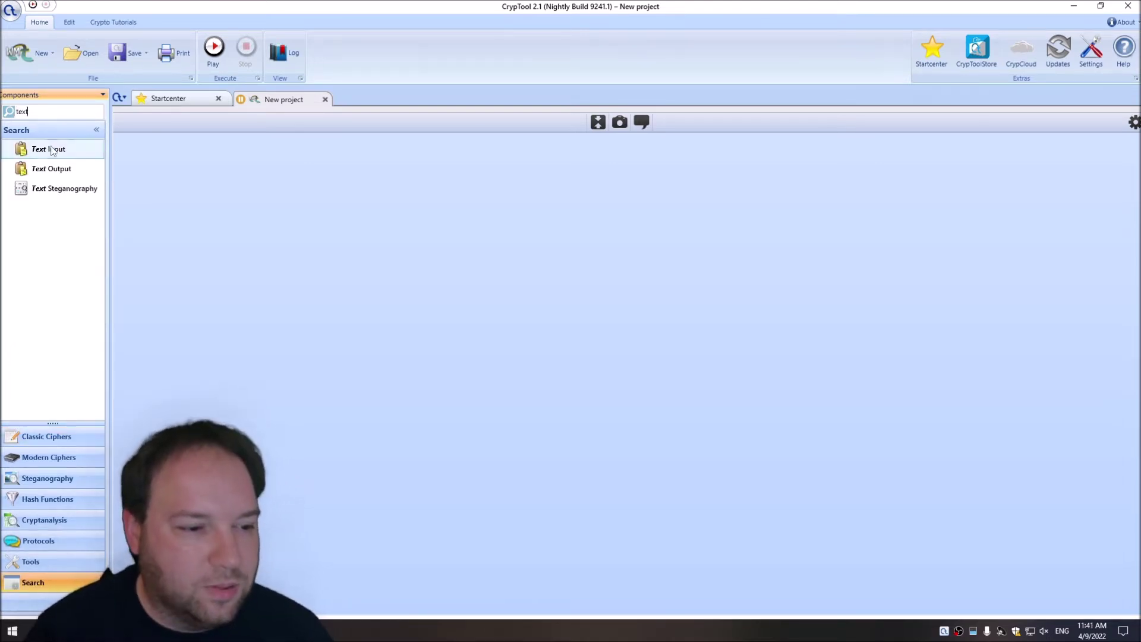
left_click_drag(51, 151, 228, 161)
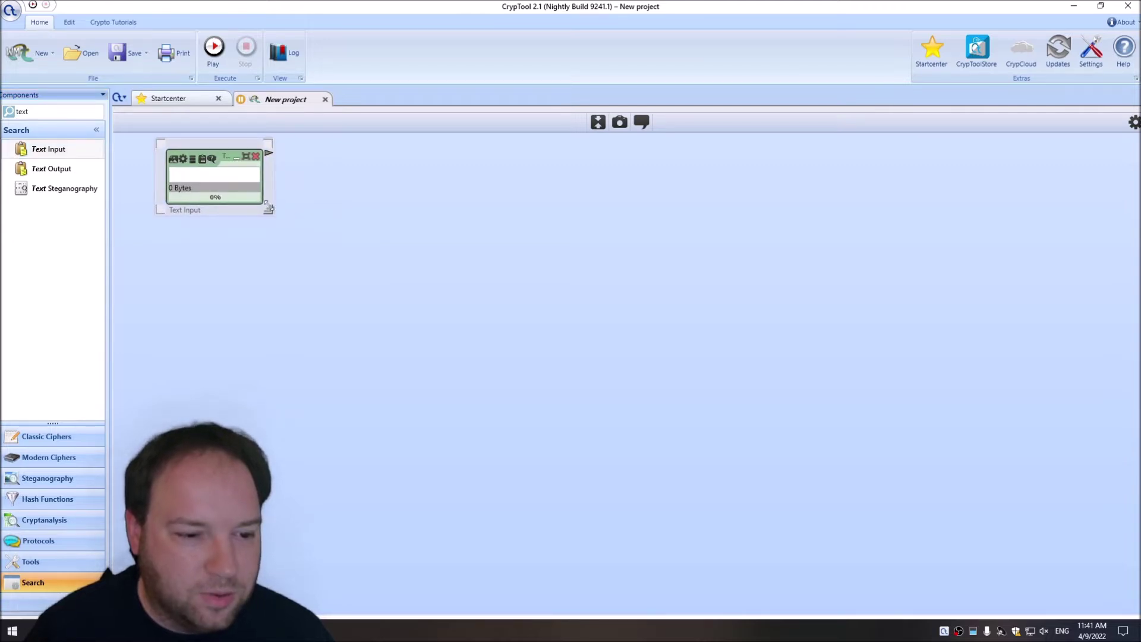
left_click(225, 159)
left_click_drag(266, 159, 232, 157)
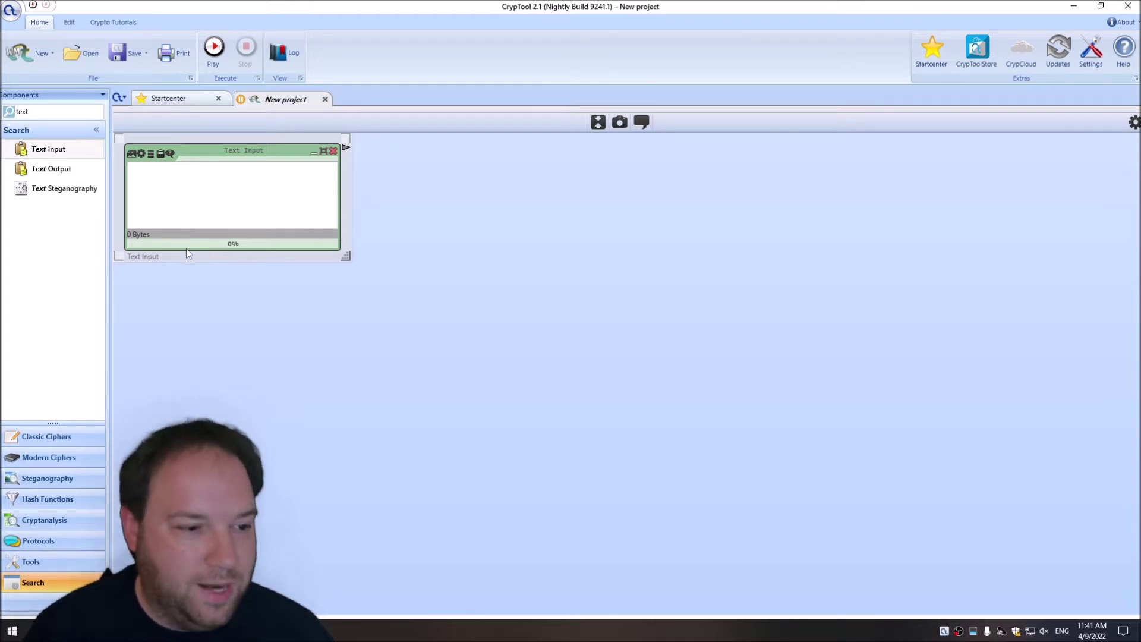
- Add a String Decoder beside the Text Input and connect the text output to the decoder's input
left_click(43, 116)
type("string")
left_click_drag(56, 149, 416, 169)
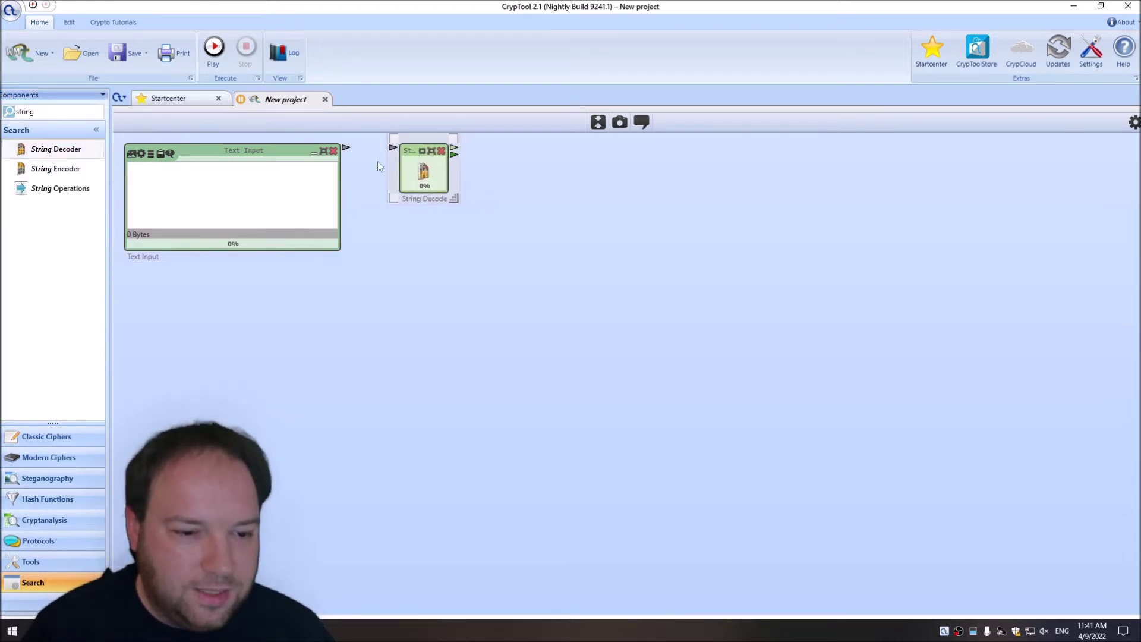
left_click_drag(347, 147, 393, 147)
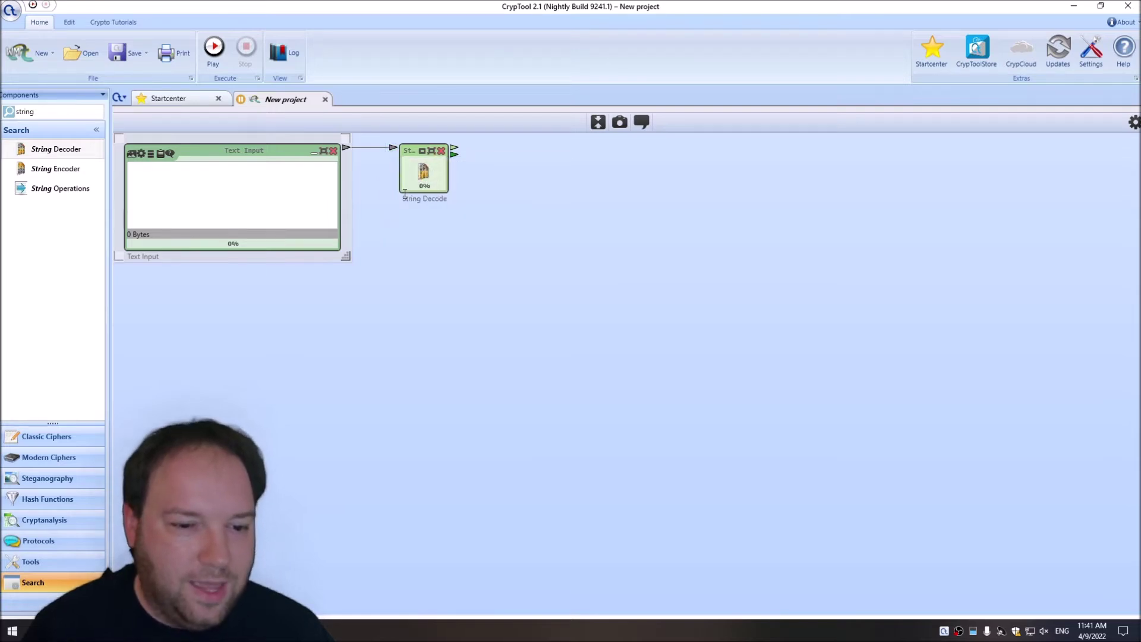
- Set the String Decoder's input format to Hexadecimal
left_click(407, 196)
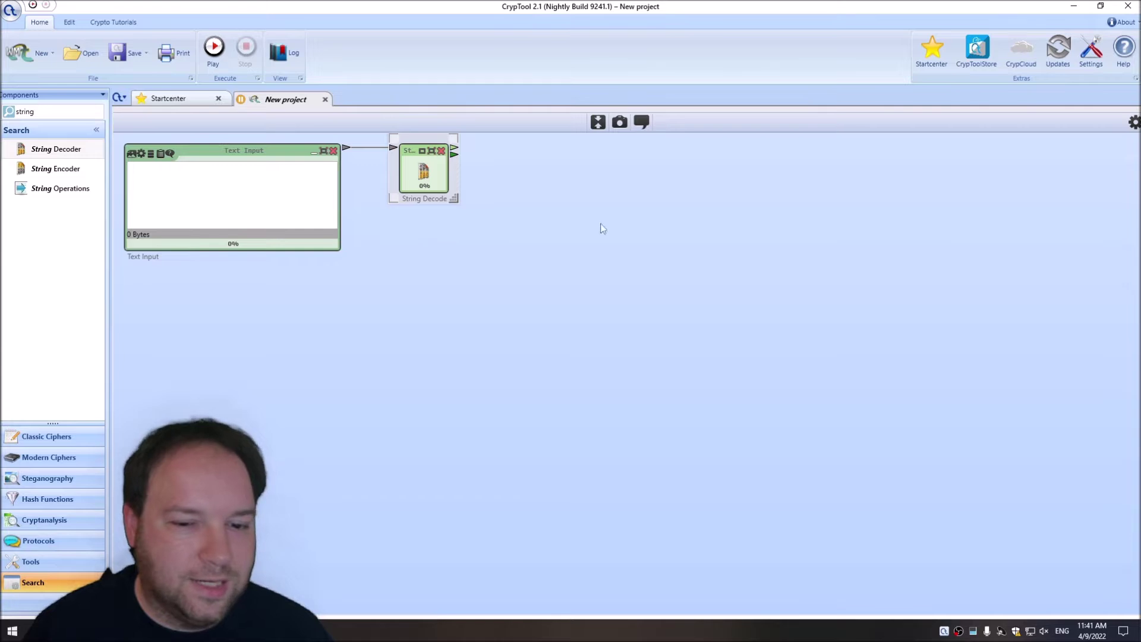
left_click(1133, 122)
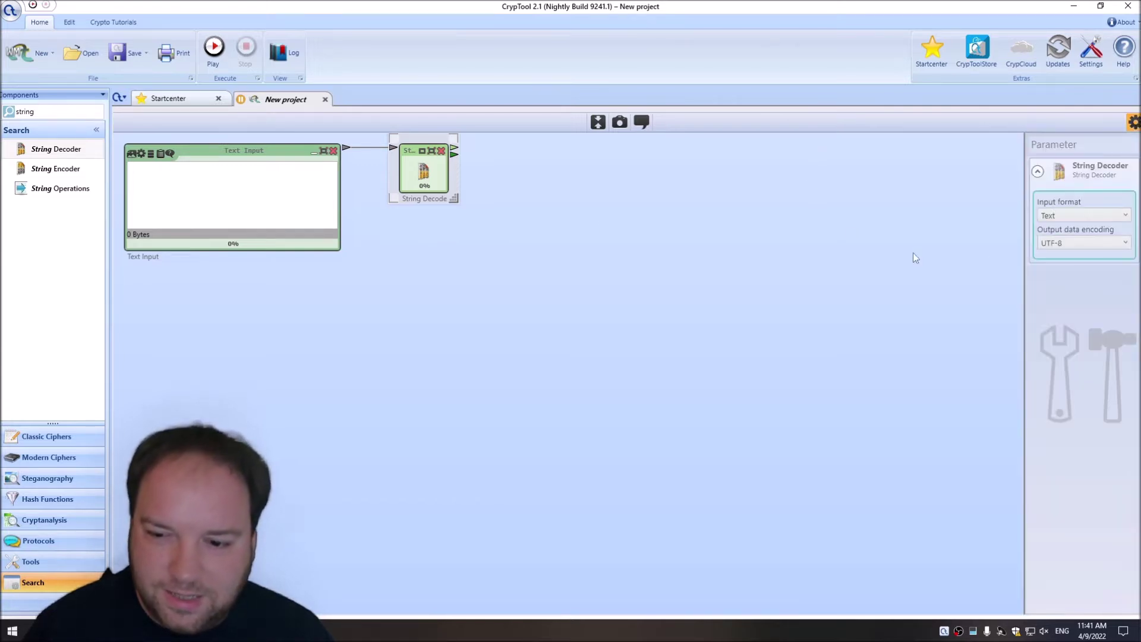
left_click(1070, 220)
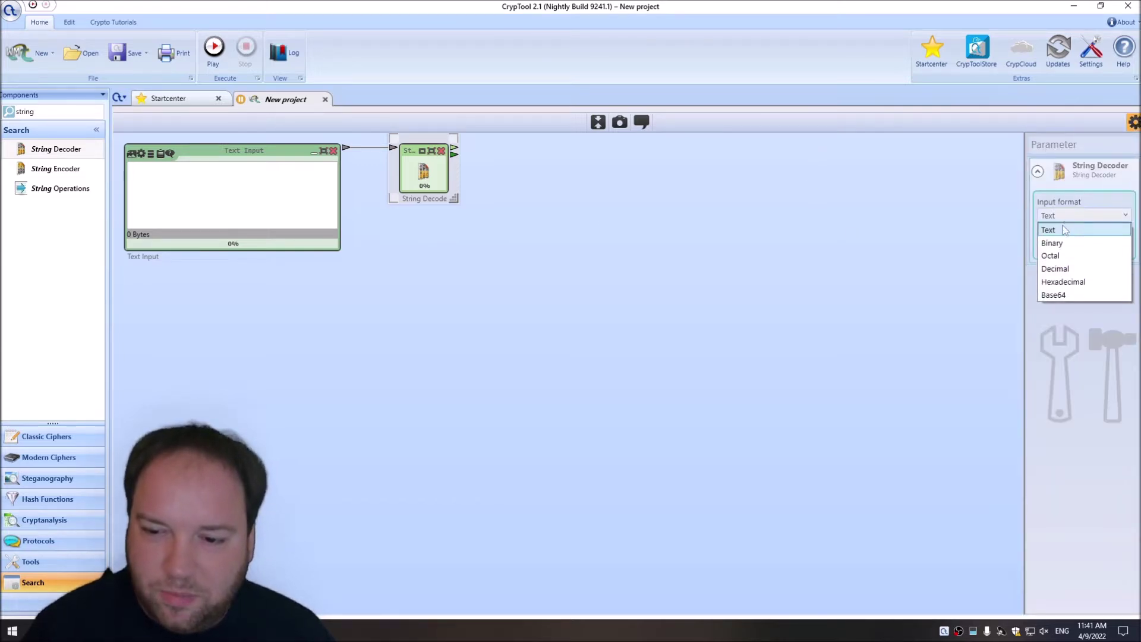
left_click(1063, 282)
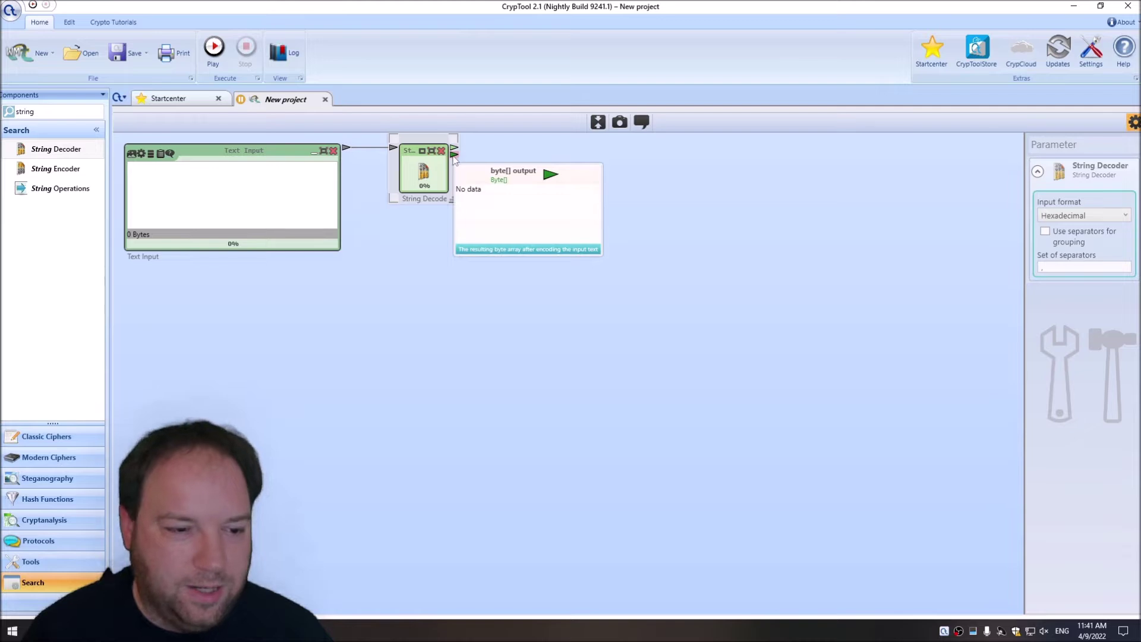
- Enter the hexadecimal bytes "01 02 03 FF 00" in the Text Input
left_click(247, 209)
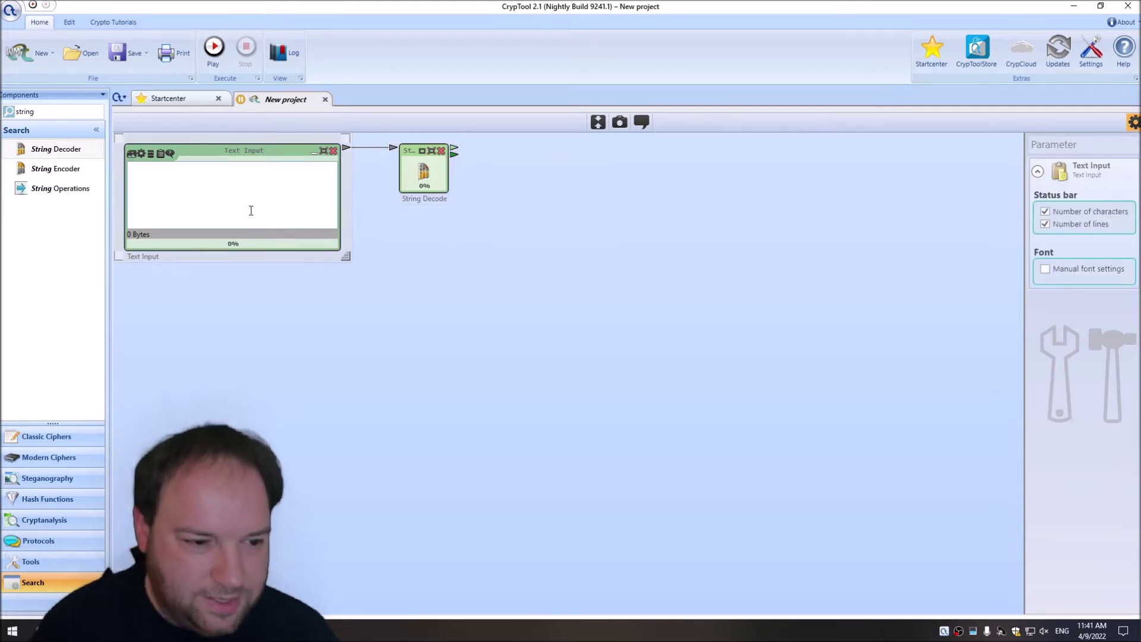
type("01 02 ")
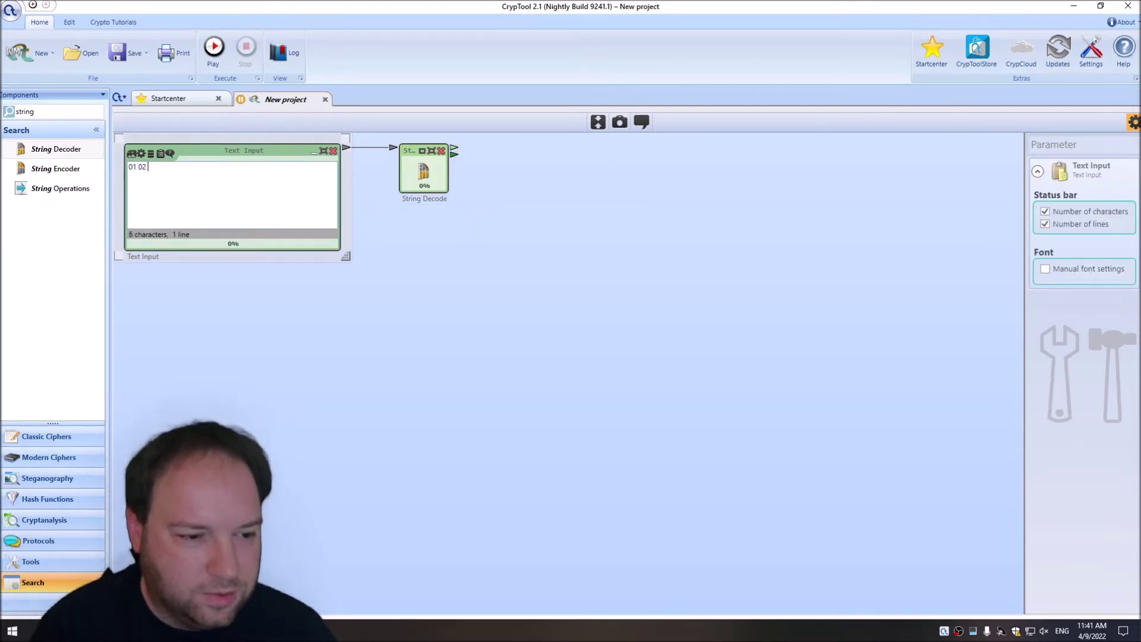
type("03 FF 00")
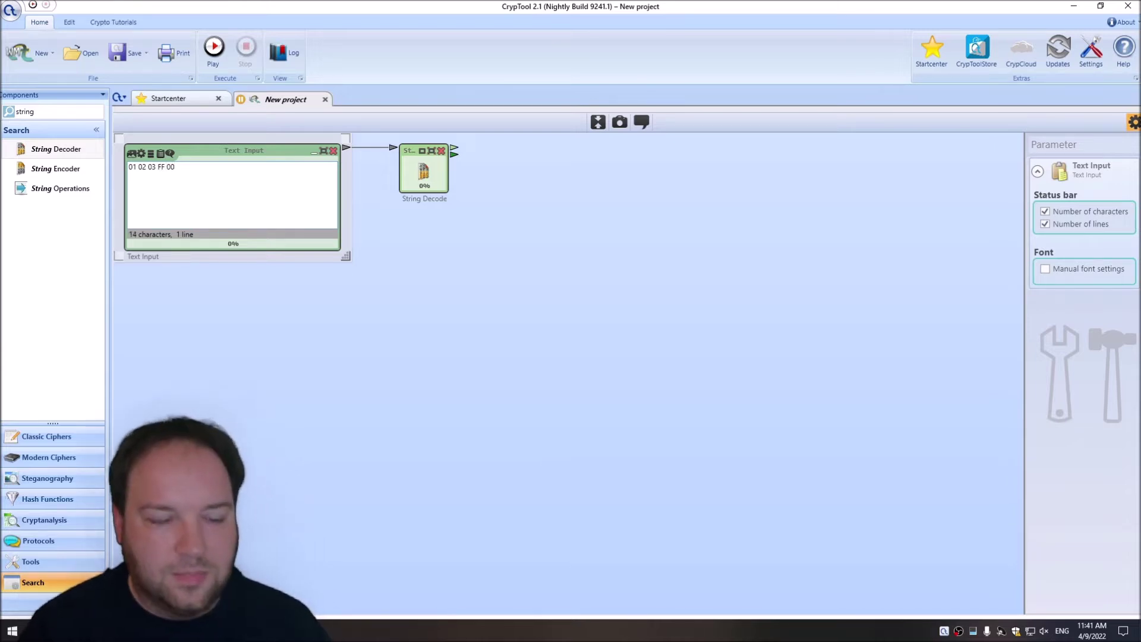
- Add an enlarged Text Output beside the String Decoder and connect the decoder's byte array output to it
left_click(48, 112)
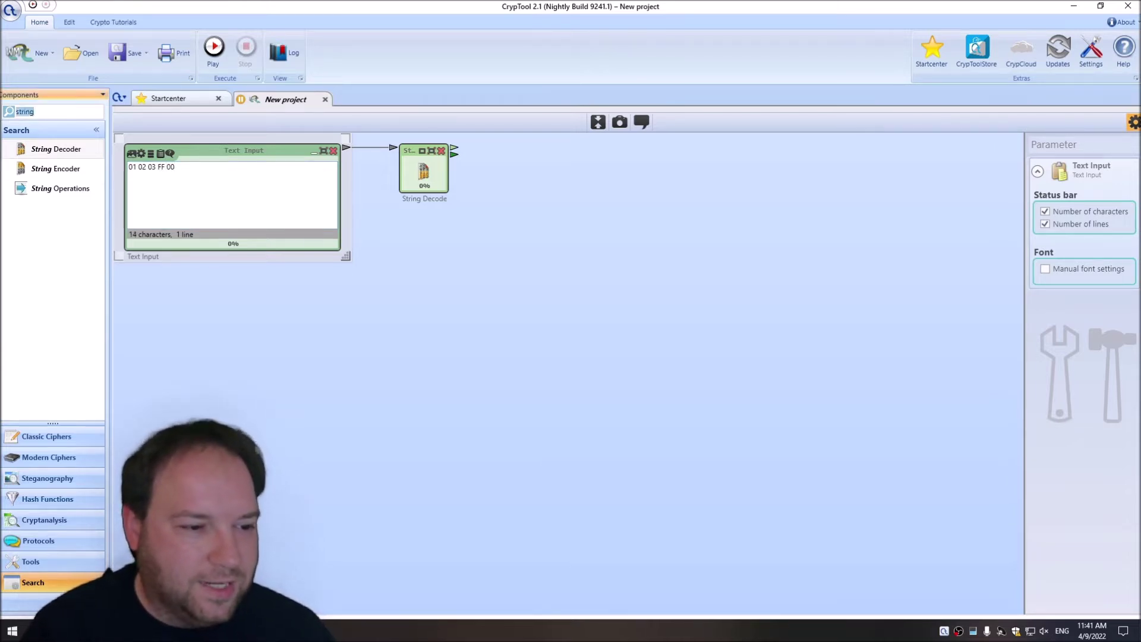
type("text")
left_click_drag(51, 169, 586, 151)
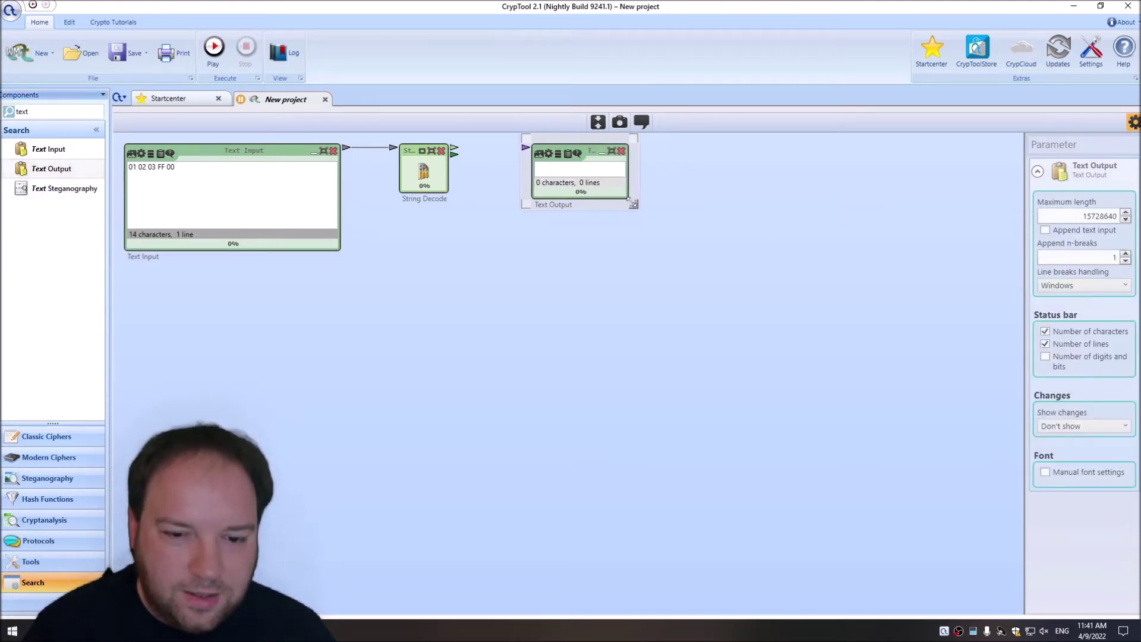
left_click_drag(631, 201, 704, 256)
left_click_drag(455, 155, 525, 147)
- Run the workspace, inspect the String Decoder's byte array output, and stop the execution
left_click(212, 47)
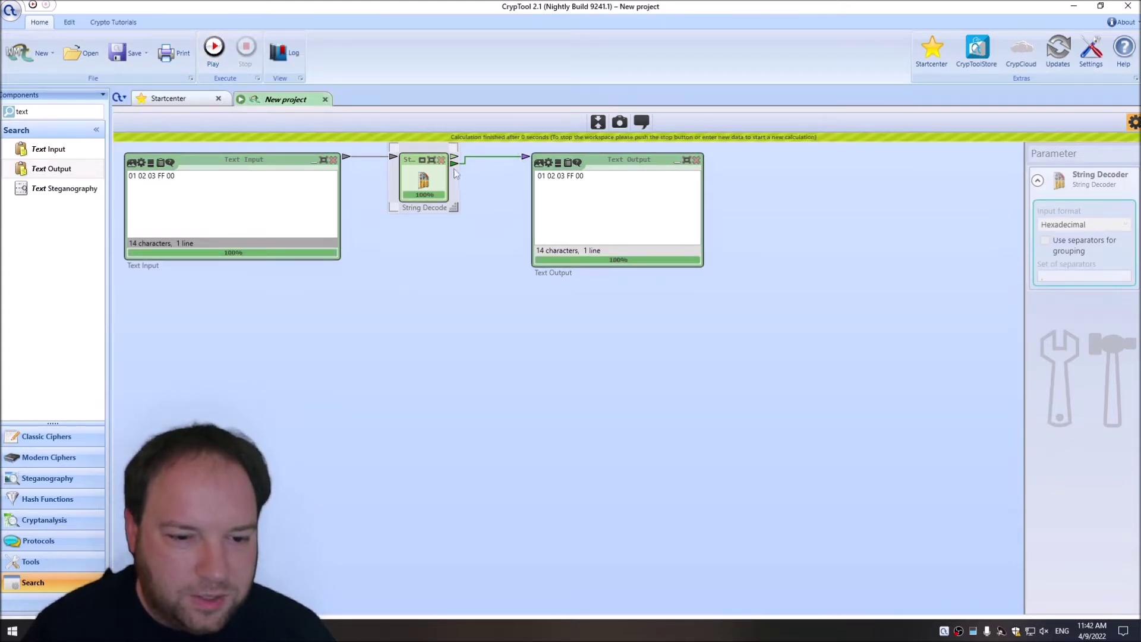
mouse_move(455, 165)
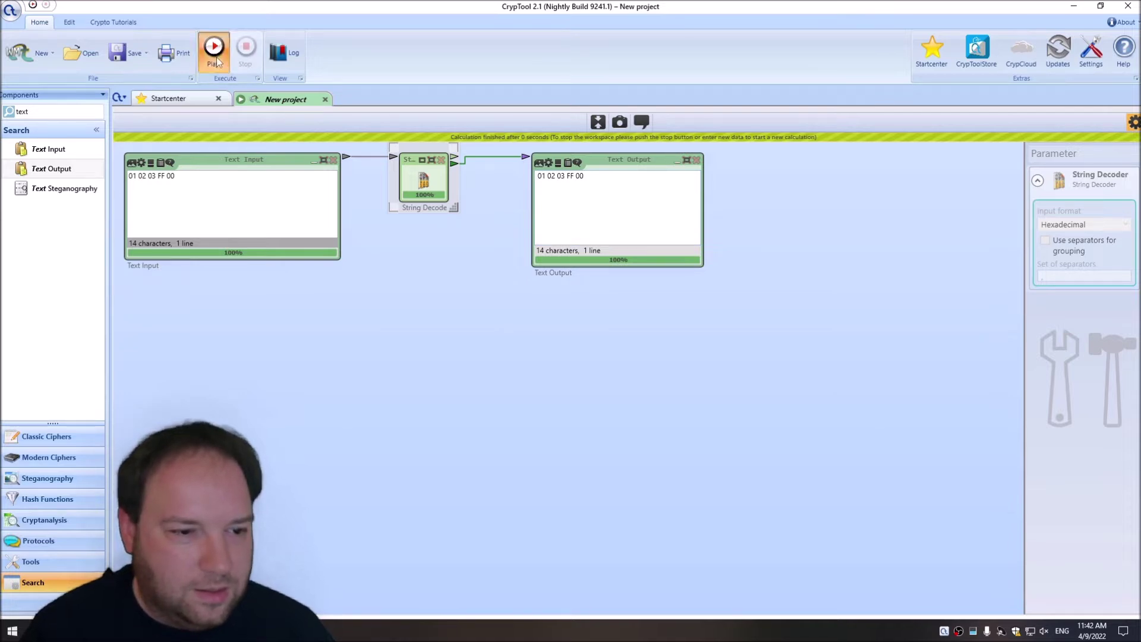
left_click(245, 53)
- Add a Byte Array Operations component below and between the String Decoder and the Text Output, spacing the components apart
double_click(45, 110)
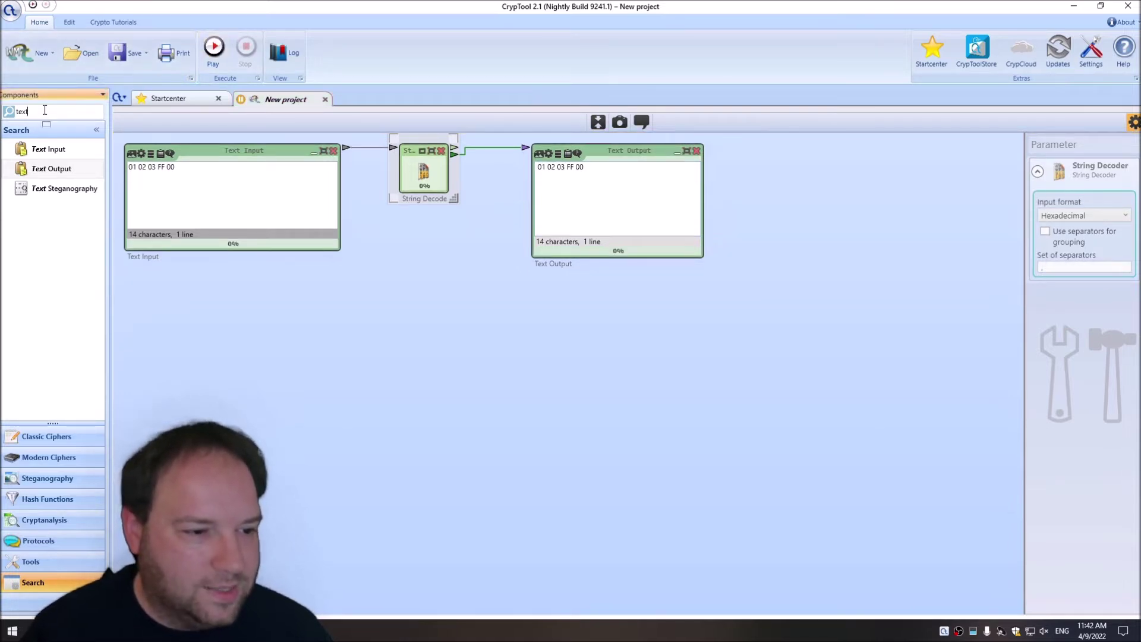
type("byte ar")
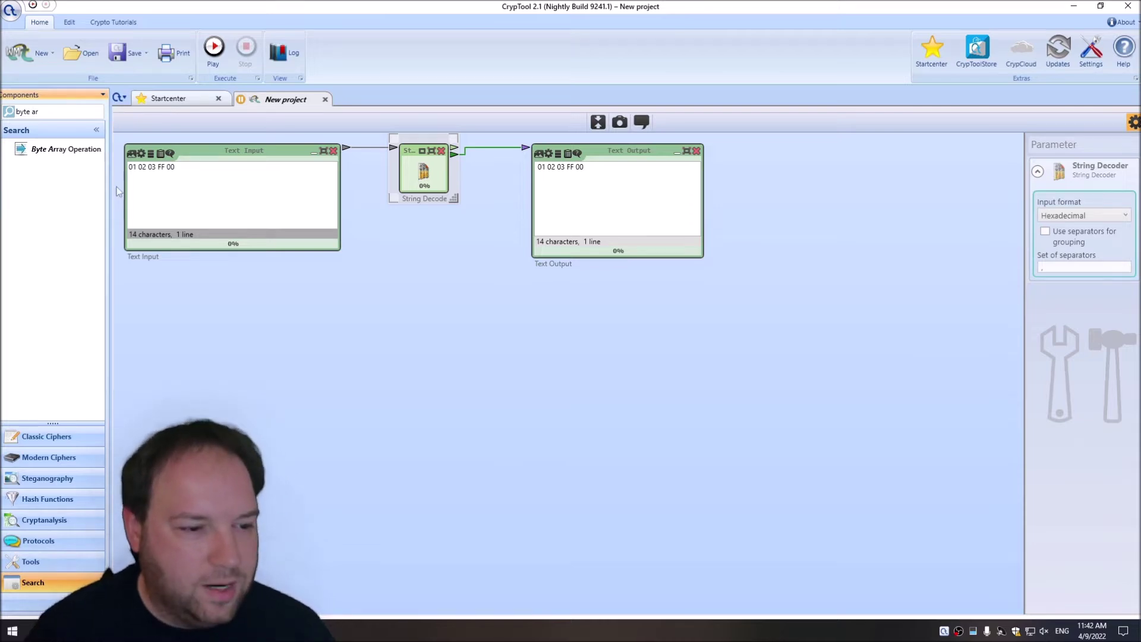
left_click_drag(31, 152, 465, 297)
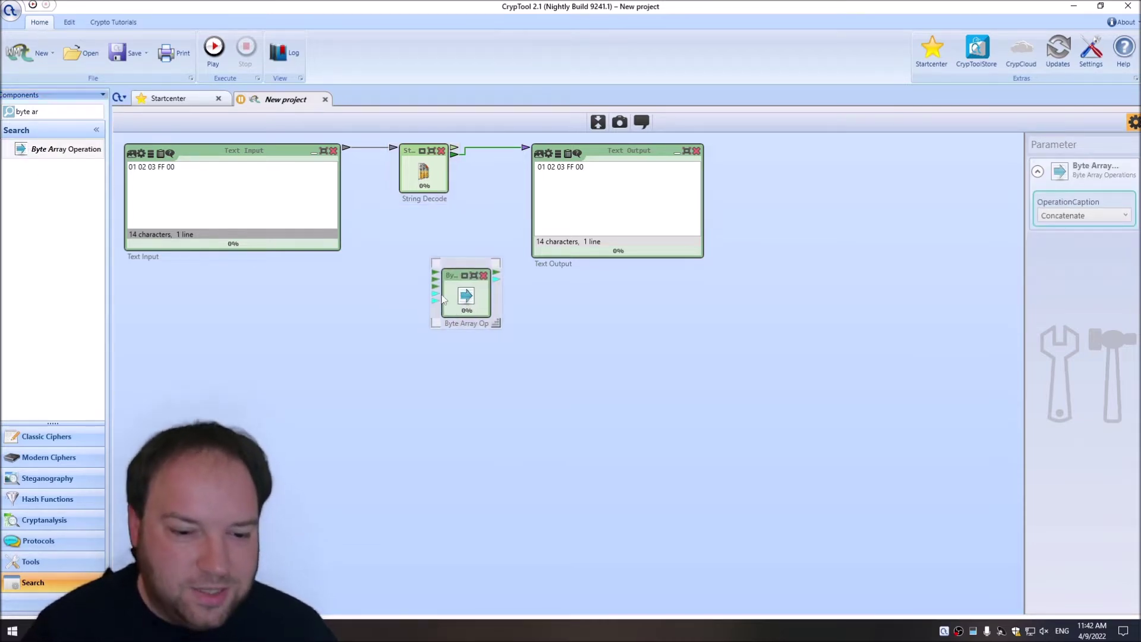
left_click_drag(633, 155, 689, 155)
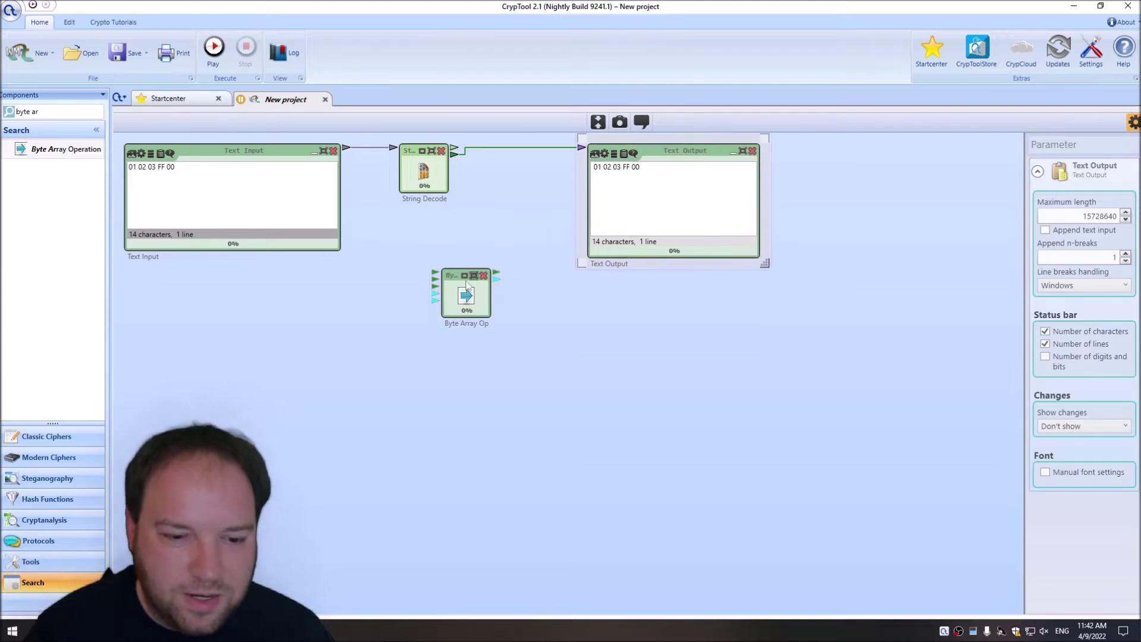
left_click_drag(466, 285, 474, 296)
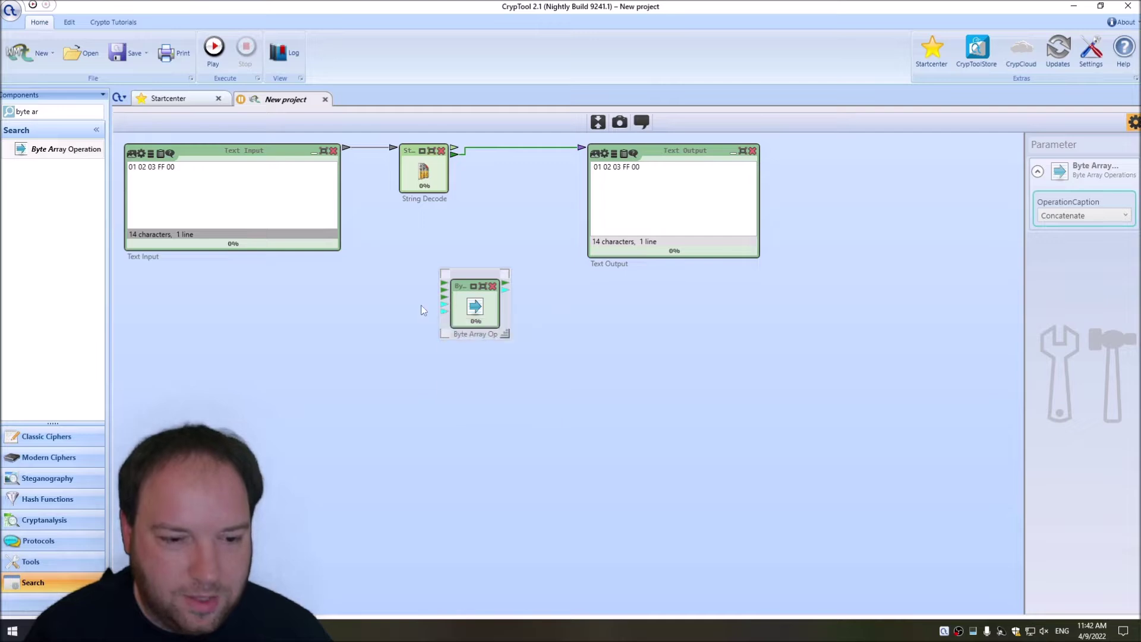
left_click_drag(470, 314, 501, 318)
- Duplicate the connected Text Input and String Decoder pair and place the copy directly below the original
left_click_drag(483, 218, 264, 177)
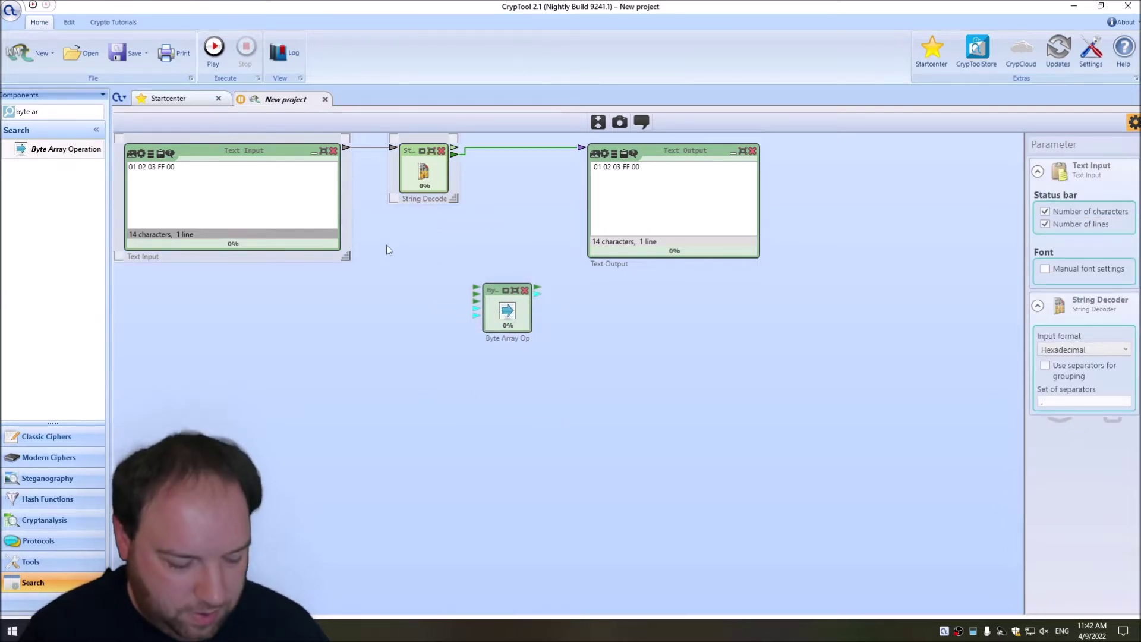
key("ctrl+c")
key("ctrl+v")
left_click_drag(280, 185, 209, 293)
- Remove the Text Output and connect both String Decoders' byte array outputs to the first two inputs of the repositioned Byte Array Operations component
left_click_drag(513, 312, 594, 243)
left_click(752, 151)
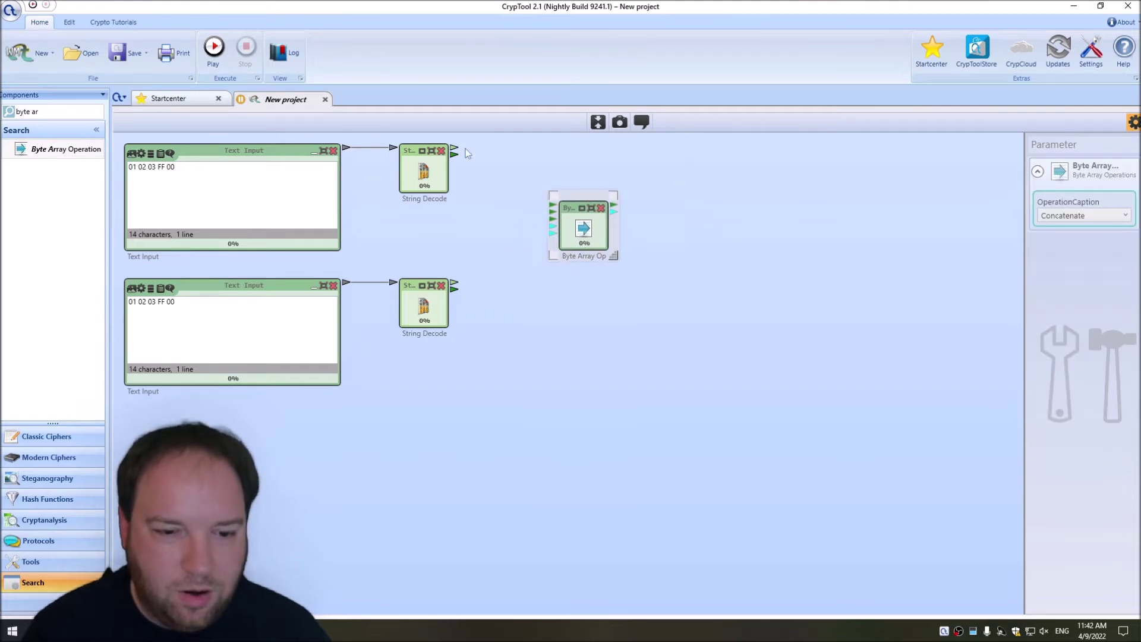
left_click_drag(457, 161, 551, 207)
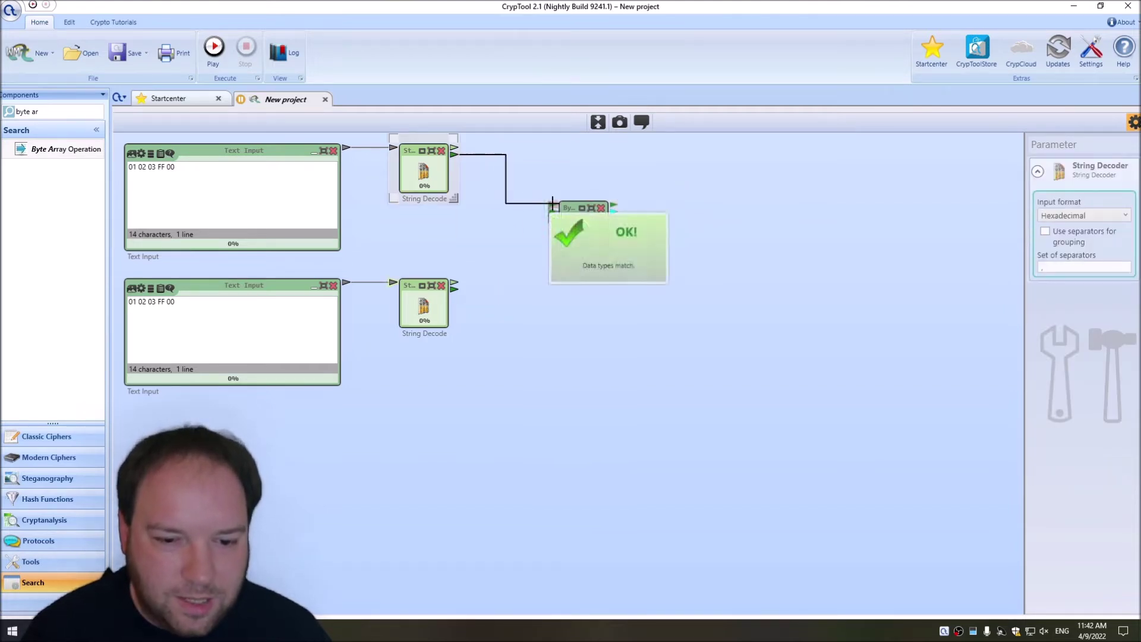
left_click_drag(457, 289, 552, 214)
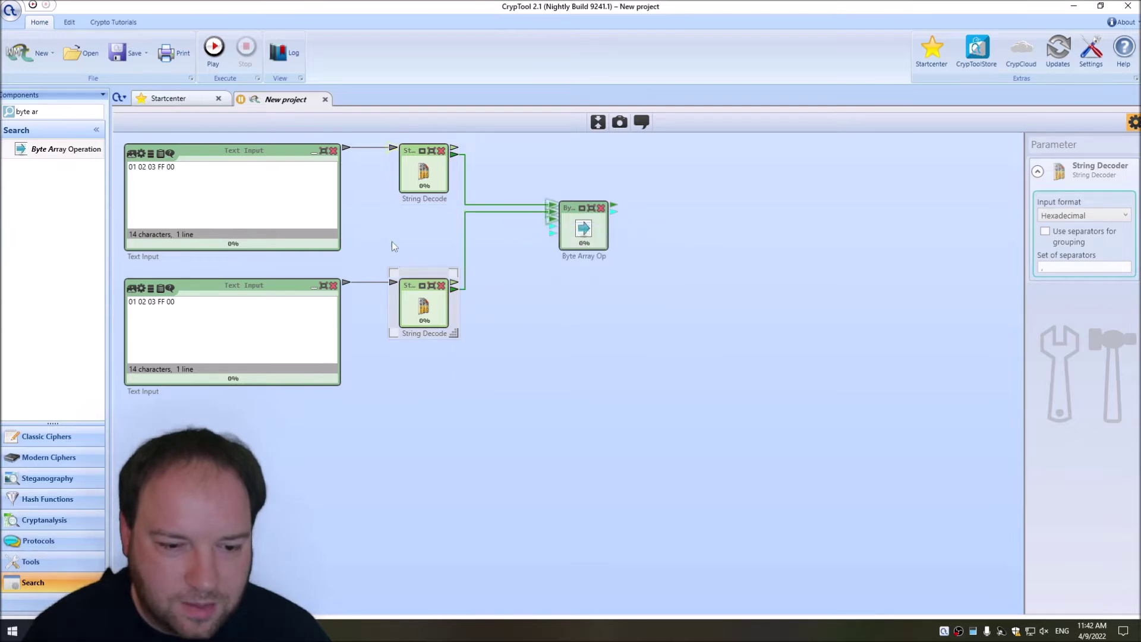
- Review the available operations of the Byte Array Operations component and choose Concatenate
left_click(584, 229)
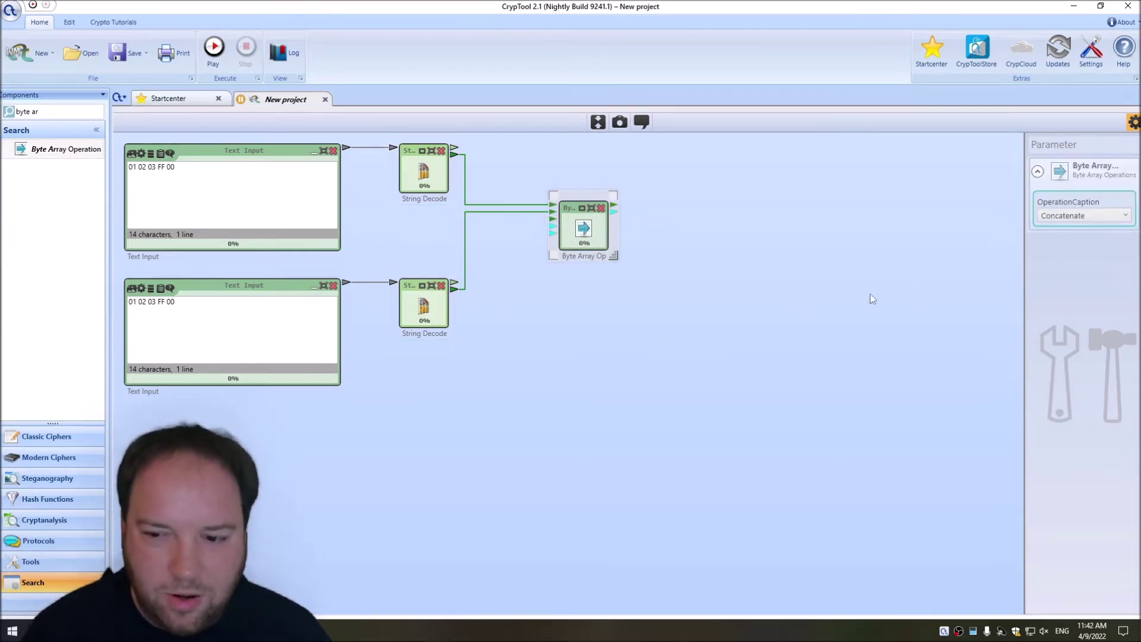
left_click(1075, 217)
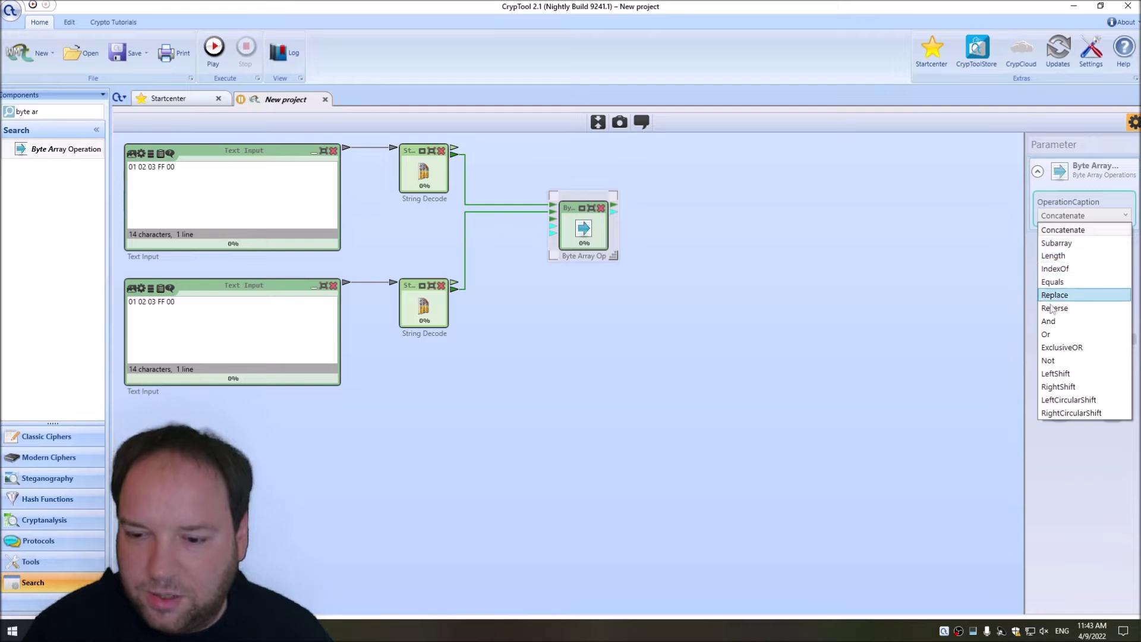
left_click(1067, 233)
left_click_drag(614, 211, 709, 268)
left_click(709, 268)
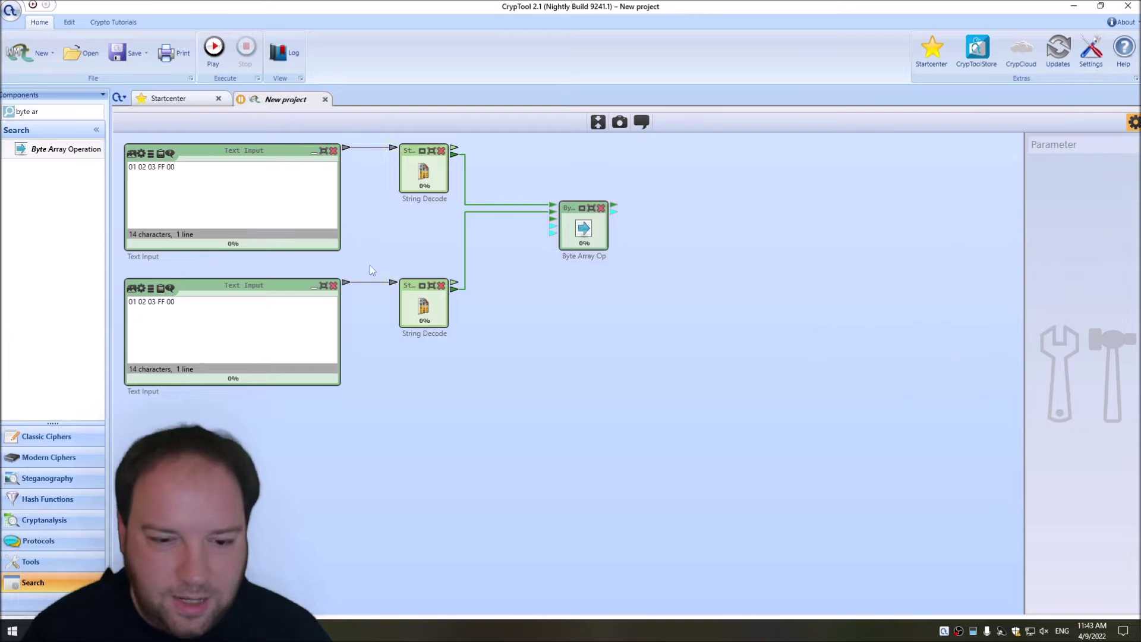
- Add an enlarged Text Output beside the Byte Array Operations component and connect the OutputArray to it
double_click(53, 113)
key("ctrl+a")
type("text")
left_click_drag(51, 169, 706, 165)
left_click_drag(773, 183, 744, 150)
left_click_drag(790, 208, 906, 309)
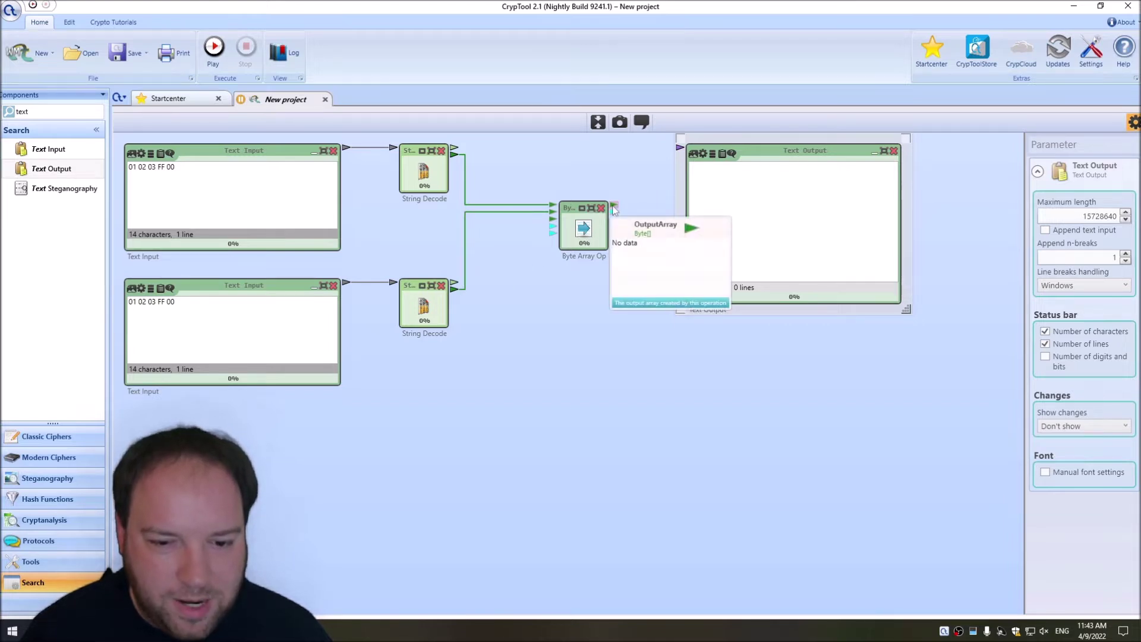
left_click_drag(614, 208, 680, 147)
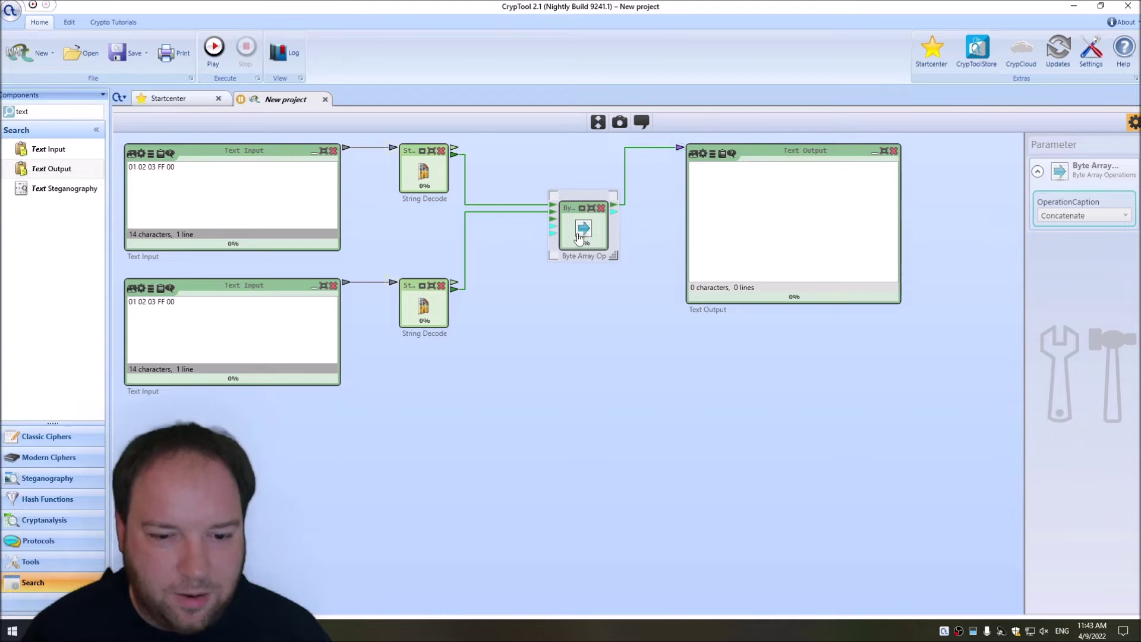
- Run the workspace to concatenate the two byte arrays and examine the result in the Text Output
left_click(214, 54)
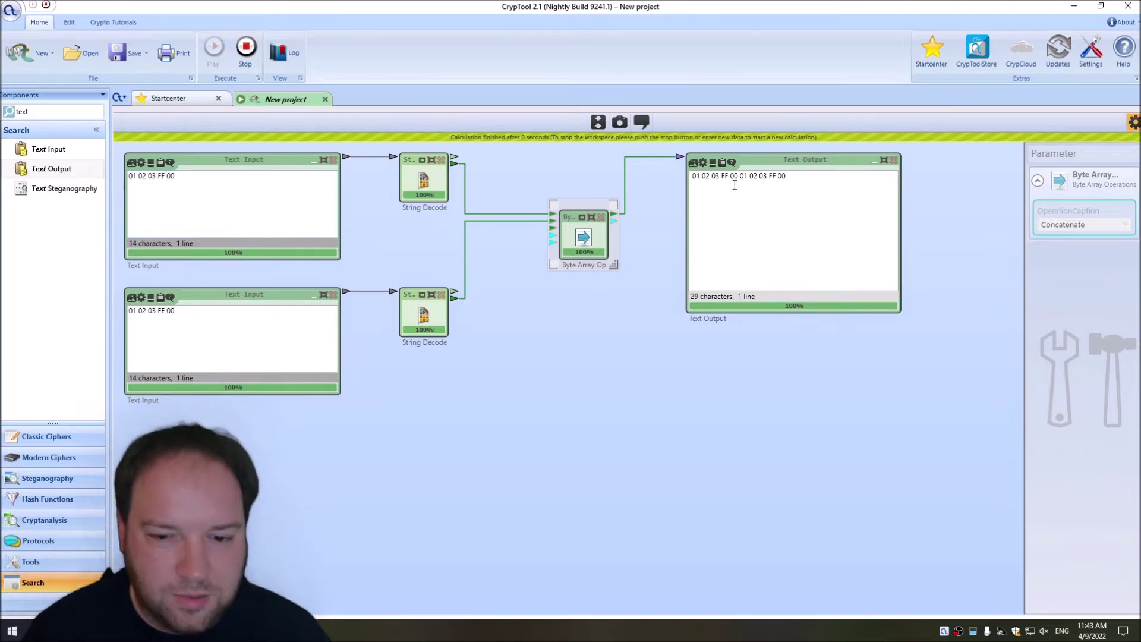
left_click_drag(693, 176, 767, 186)
- Replace the second Text Input's contents with "A0 B0 C0 00 00 00 01" and examine the concatenated bytes in the Text Output
left_click(165, 319)
key("ctrl+a")
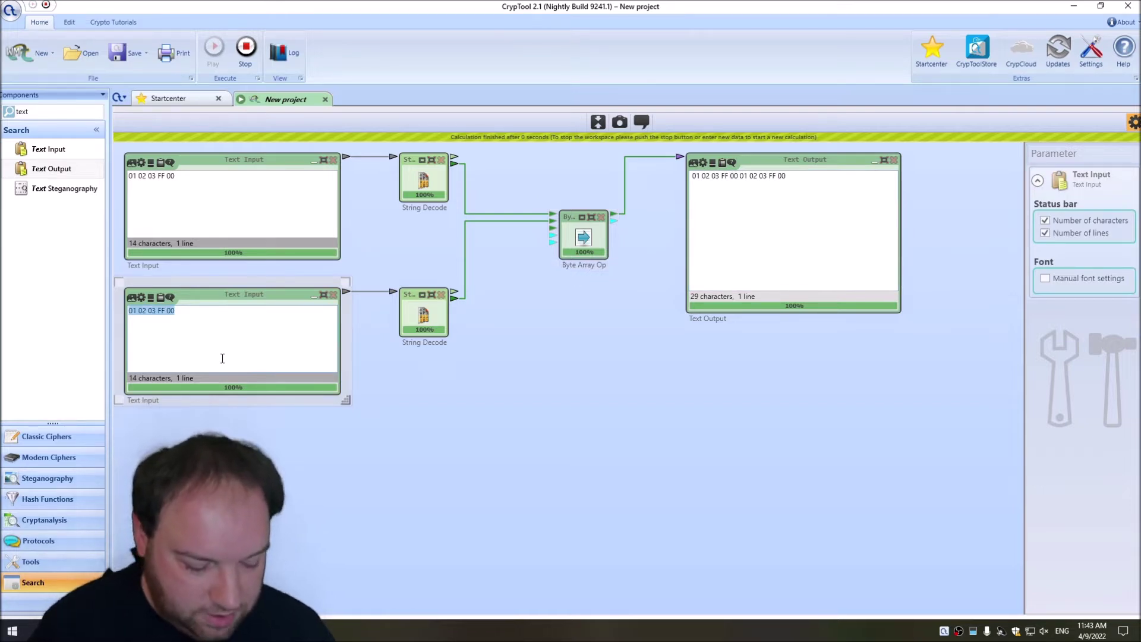
type("A0 B")
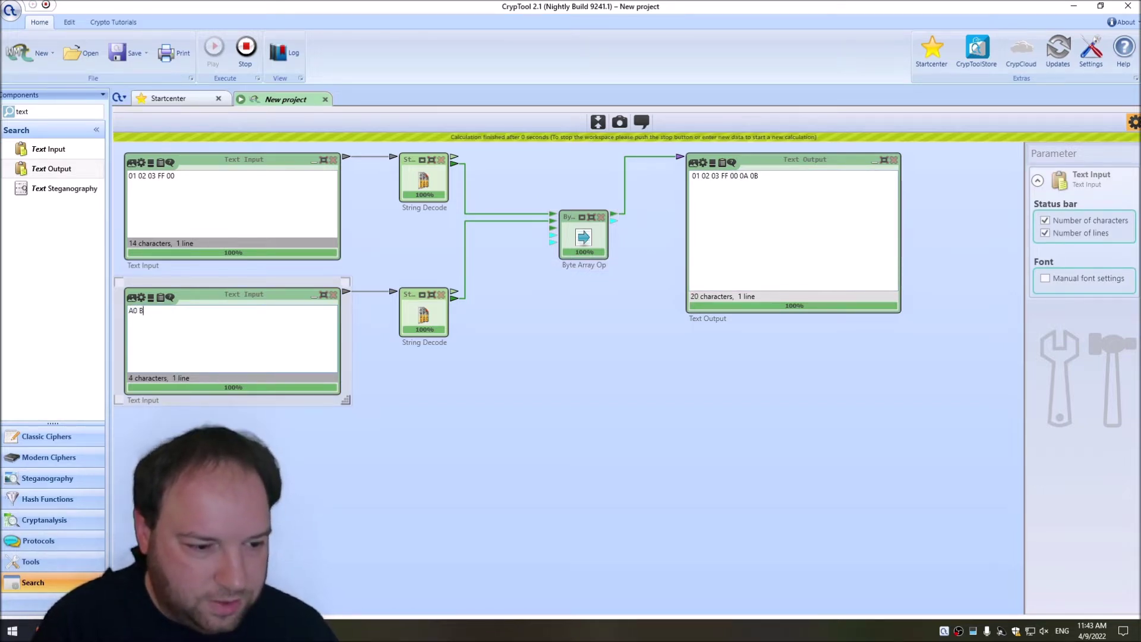
type("0 C0 00")
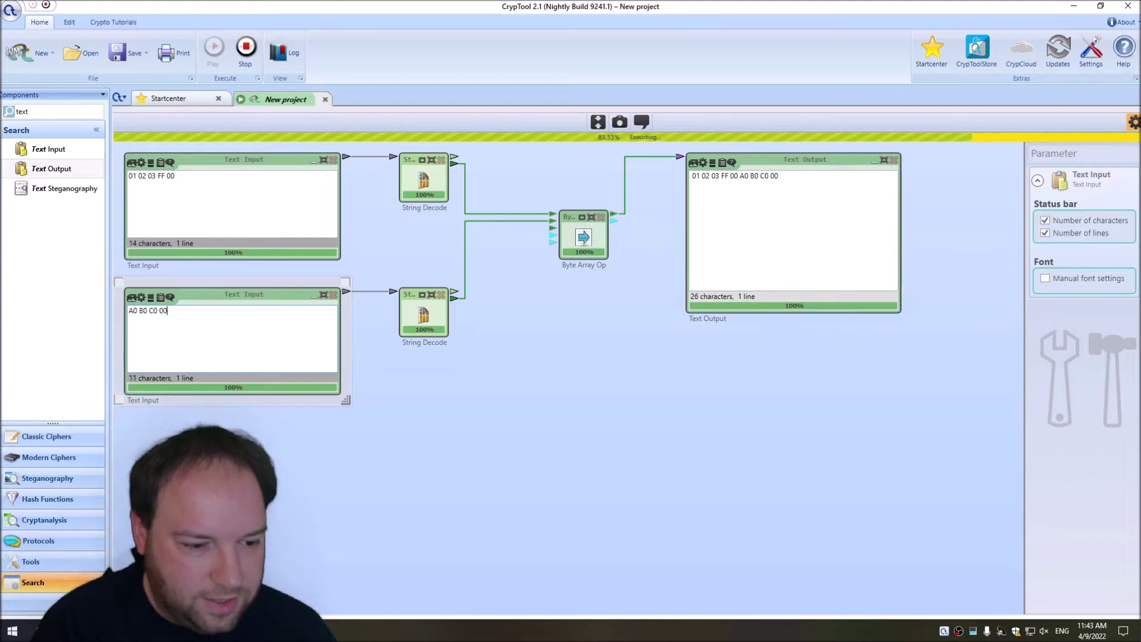
type(" 00 00 01")
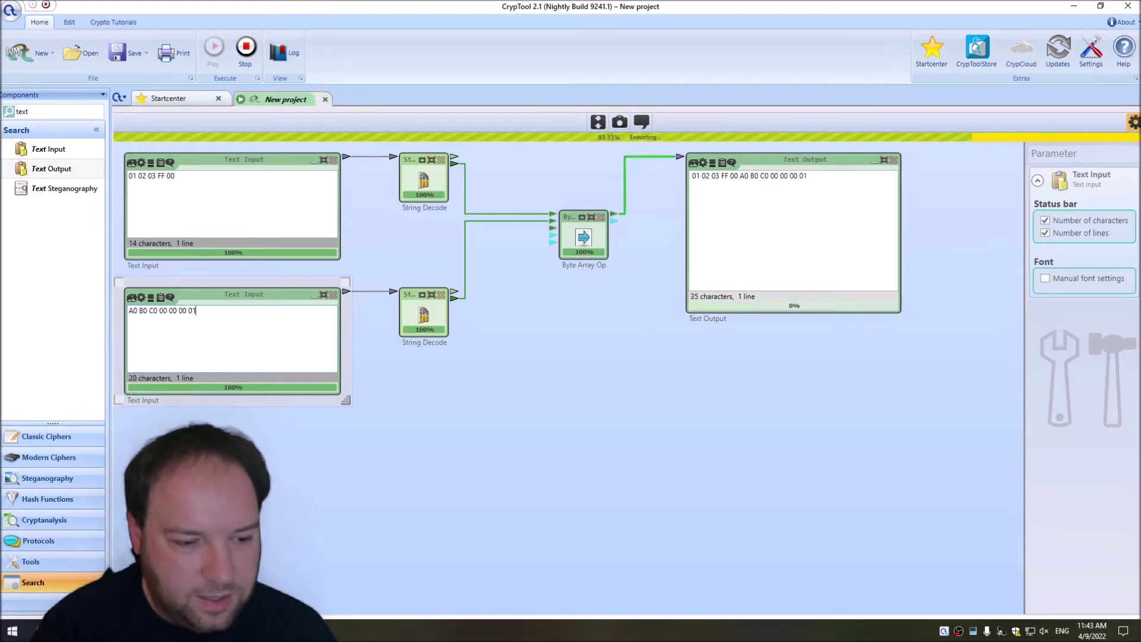
left_click_drag(846, 179, 676, 176)
left_click(678, 205)
left_click(647, 211)
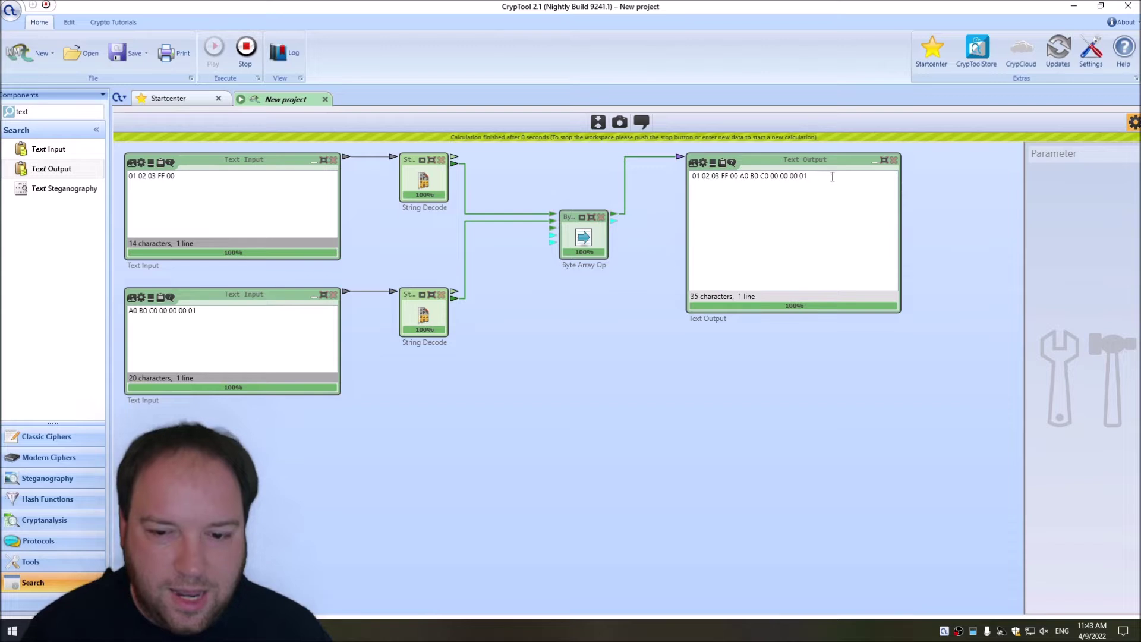
left_click_drag(828, 176, 654, 178)
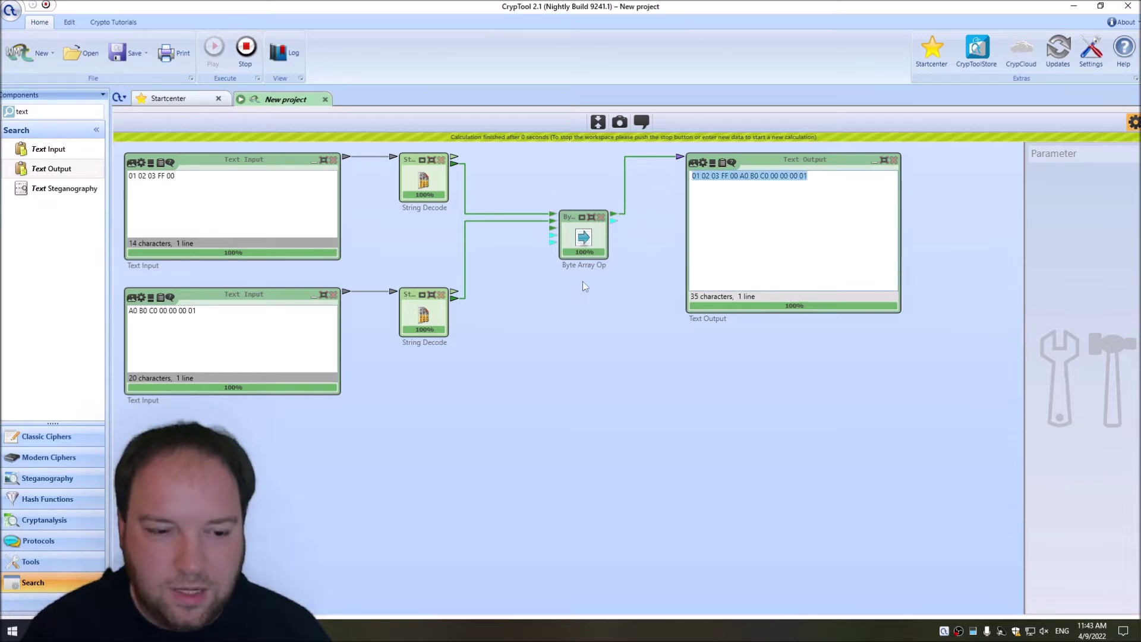
- Label the two Text Inputs "Byte Array 1" and "Byte Array 2", and label the Text Output "Result"
left_click(169, 265)
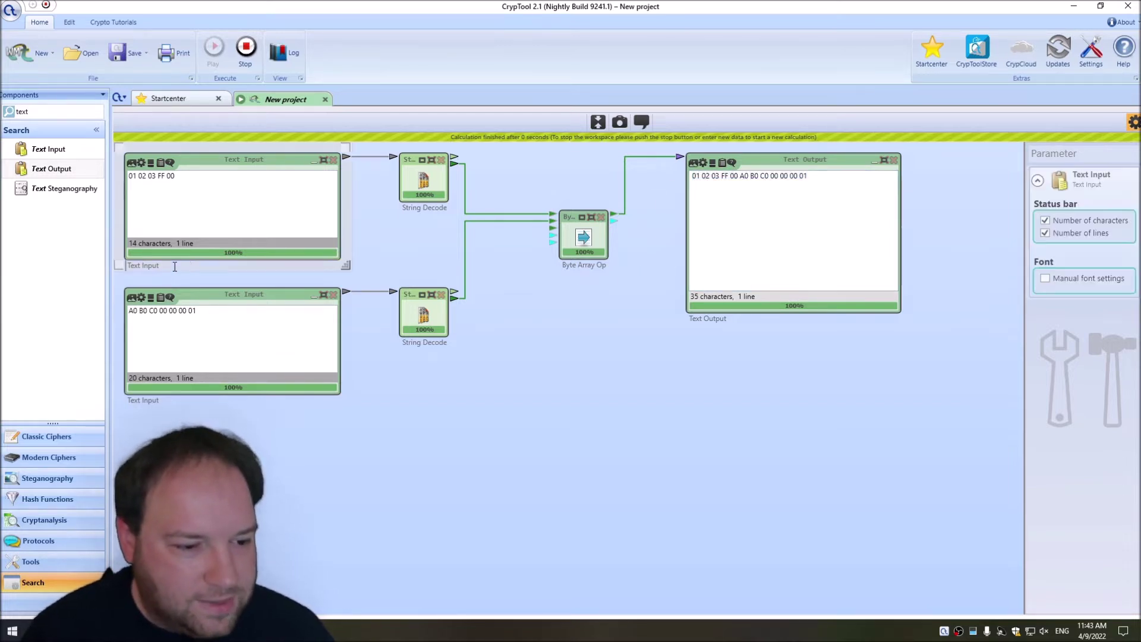
type("Byt")
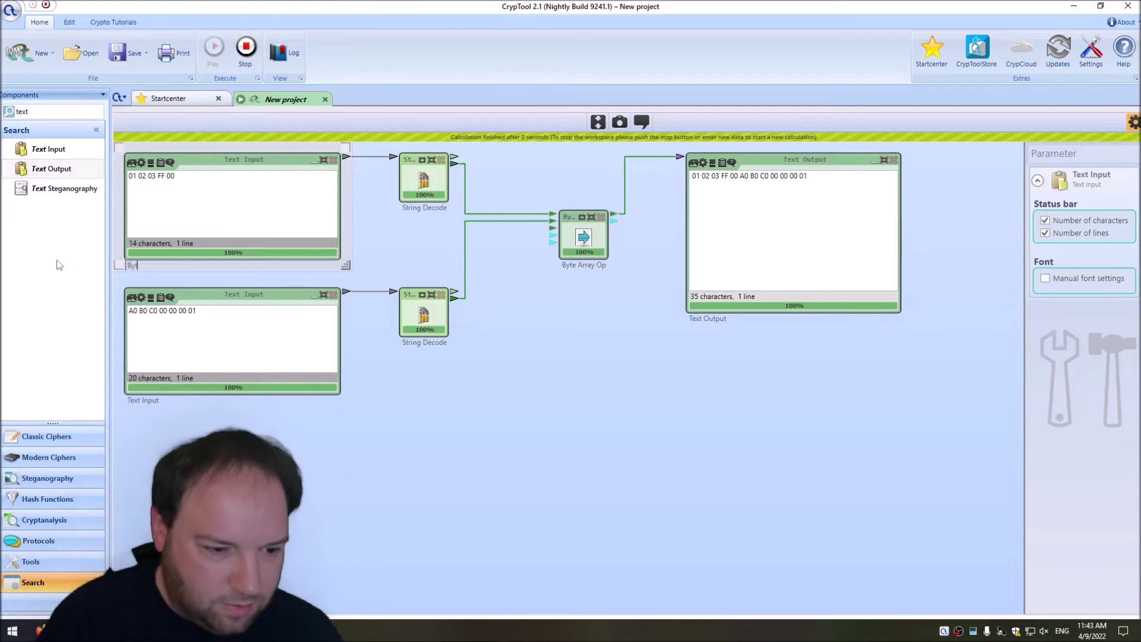
type("e Array 1")
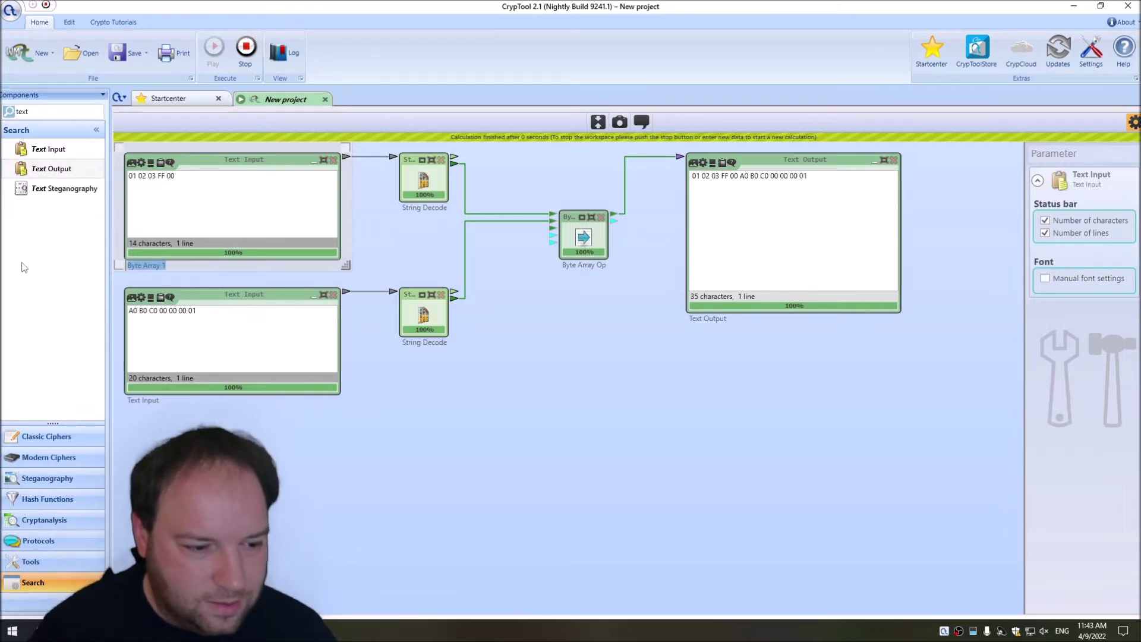
left_click(177, 401)
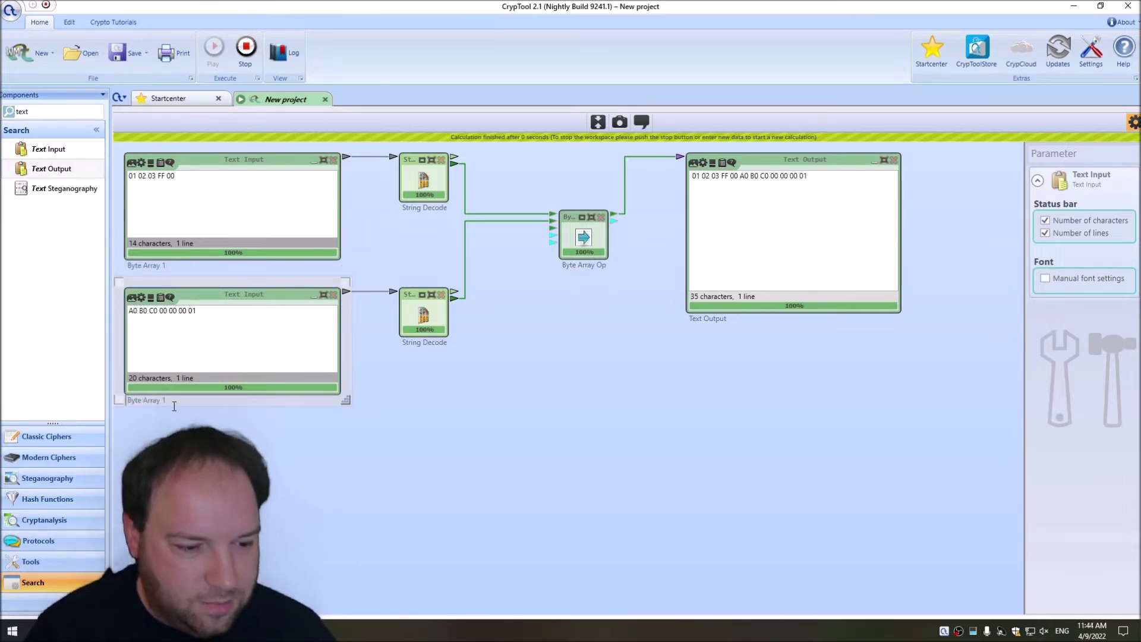
type("Byte Array 2")
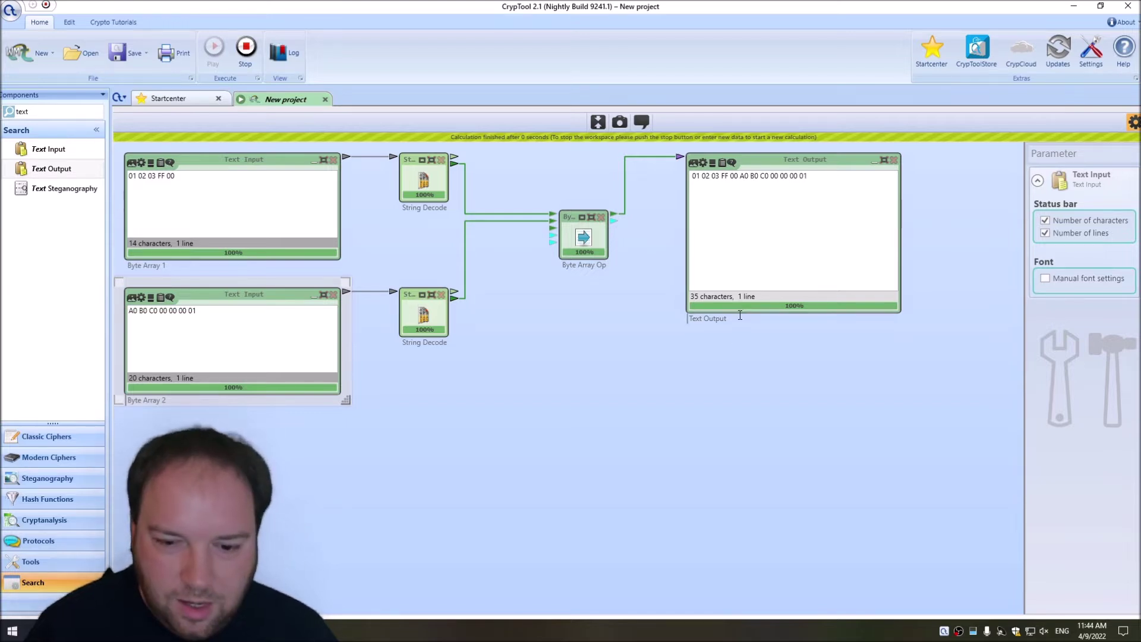
left_click(740, 312)
type("Result")
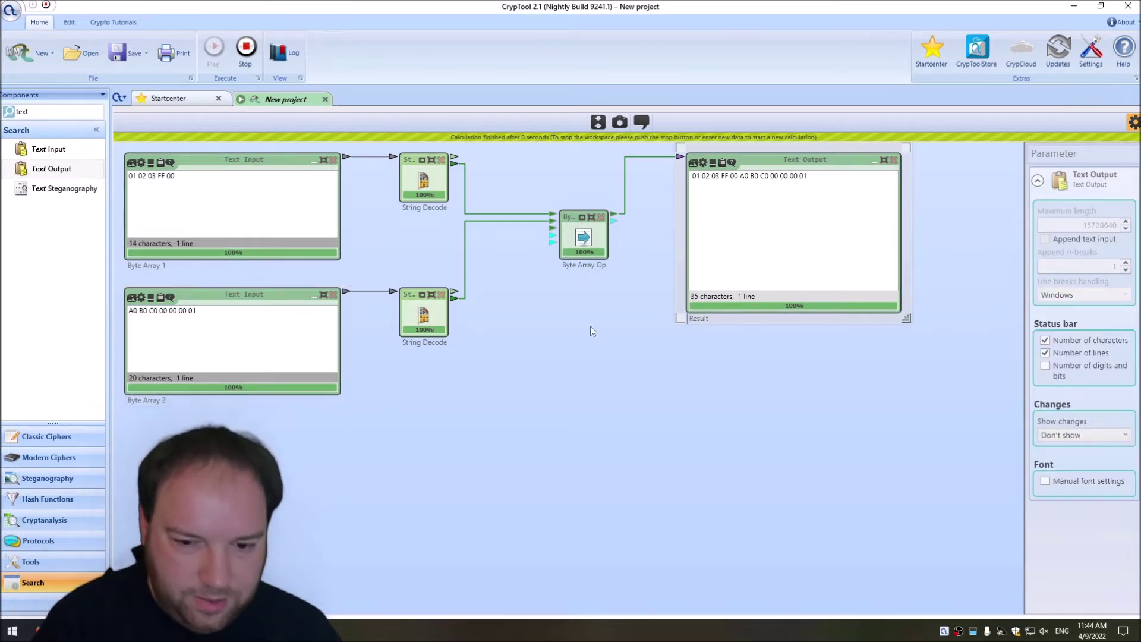
- Stop the workspace, align the Byte Array Operations component with the first String Decoder, and reroute the second decoder's connection line closer to it
left_click(246, 47)
left_click_drag(594, 235, 590, 171)
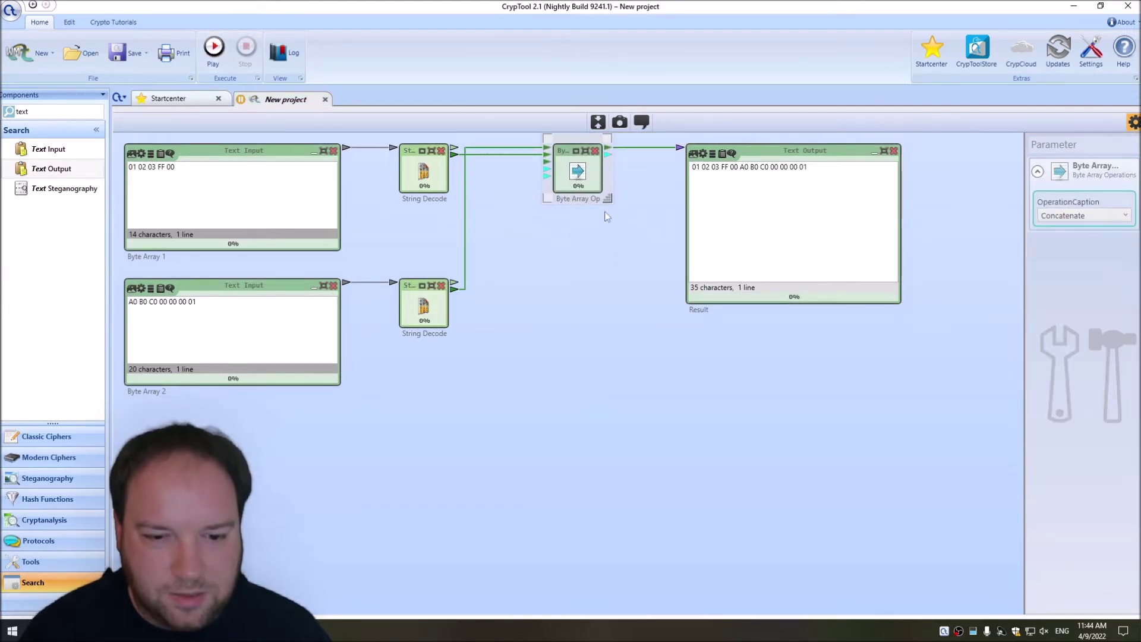
left_click(466, 220)
left_click_drag(465, 222, 499, 222)
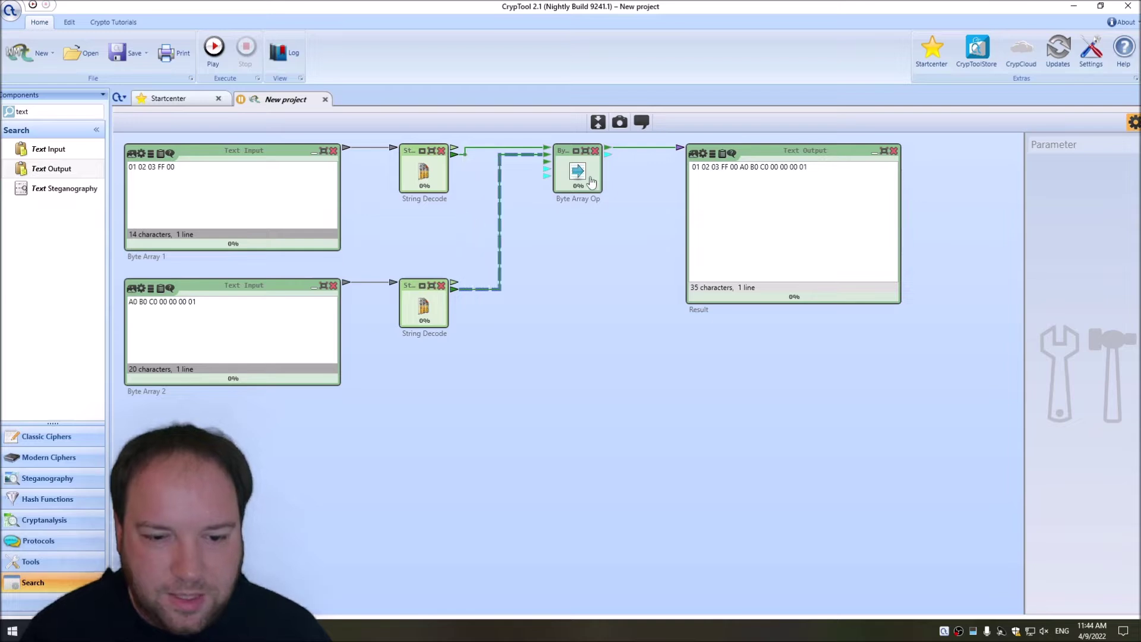
- Set the Byte Array Operations component to Subarray and delete its connection from the second String Decoder
left_click(591, 181)
left_click(1081, 216)
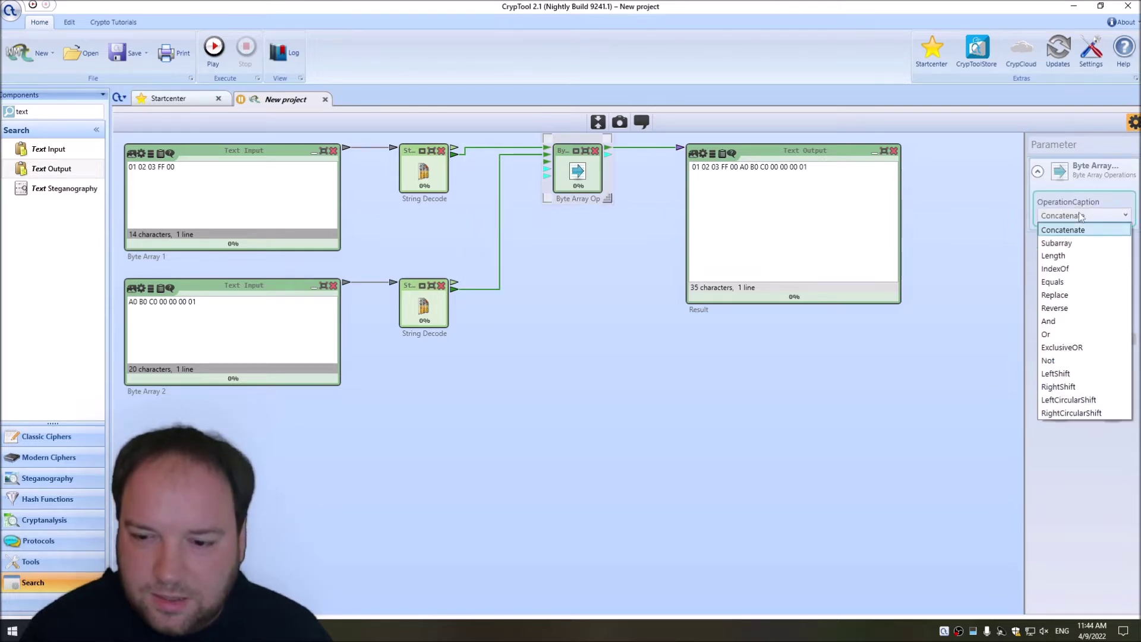
left_click(1070, 243)
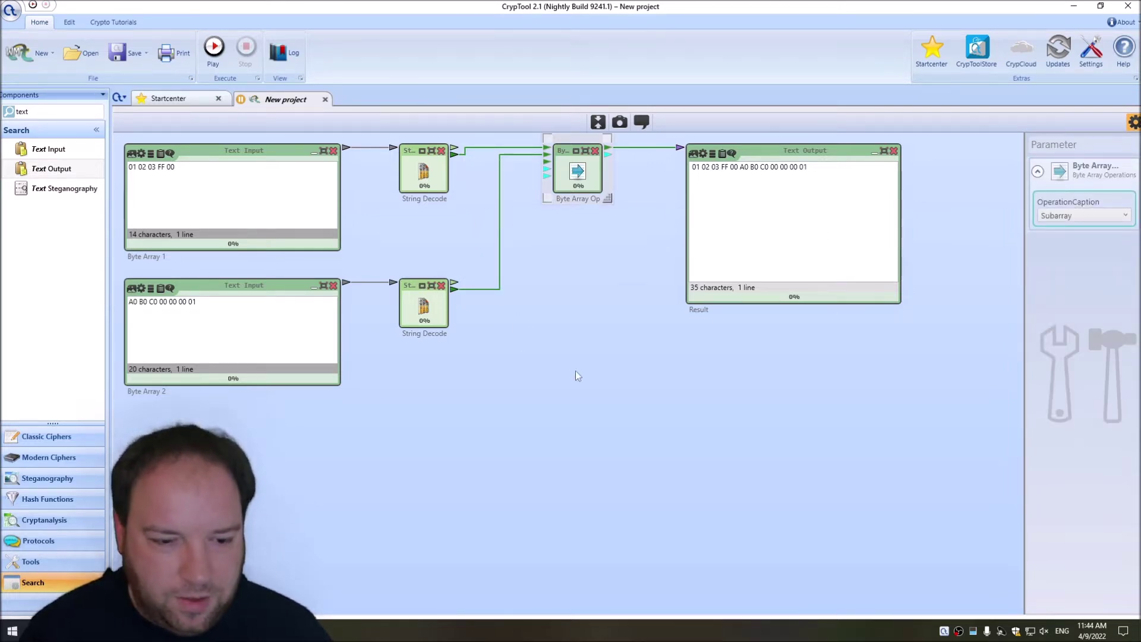
left_click(500, 189)
right_click(499, 183)
left_click(515, 195)
left_click_drag(533, 287, 357, 345)
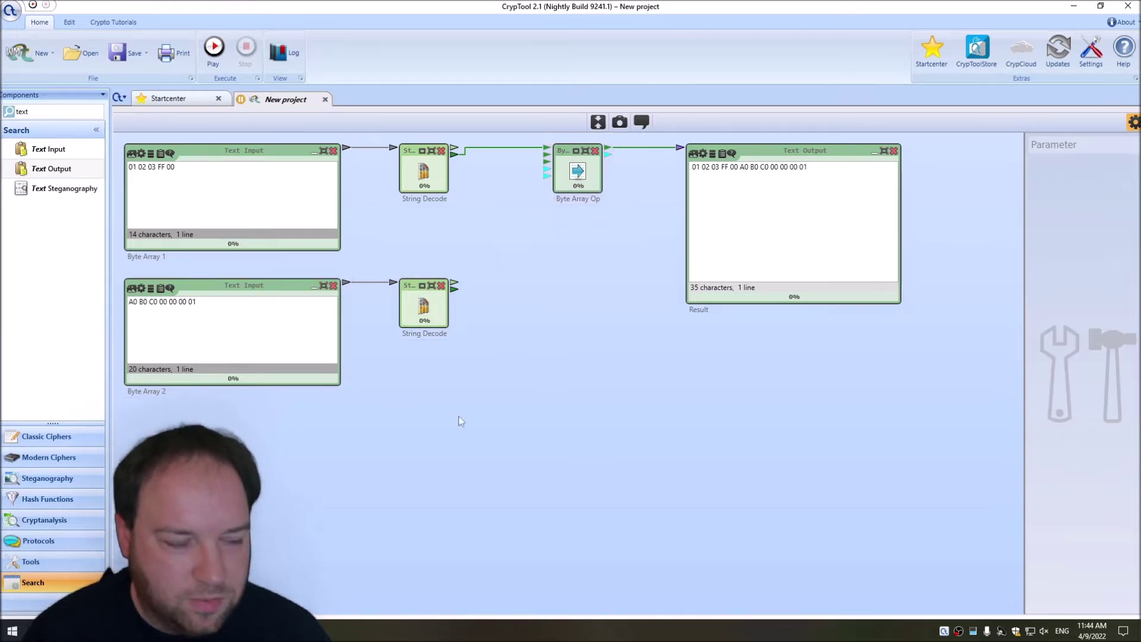
- Add a Number Input below the Byte Array Operations component and label it "Number 1"
double_click(50, 109)
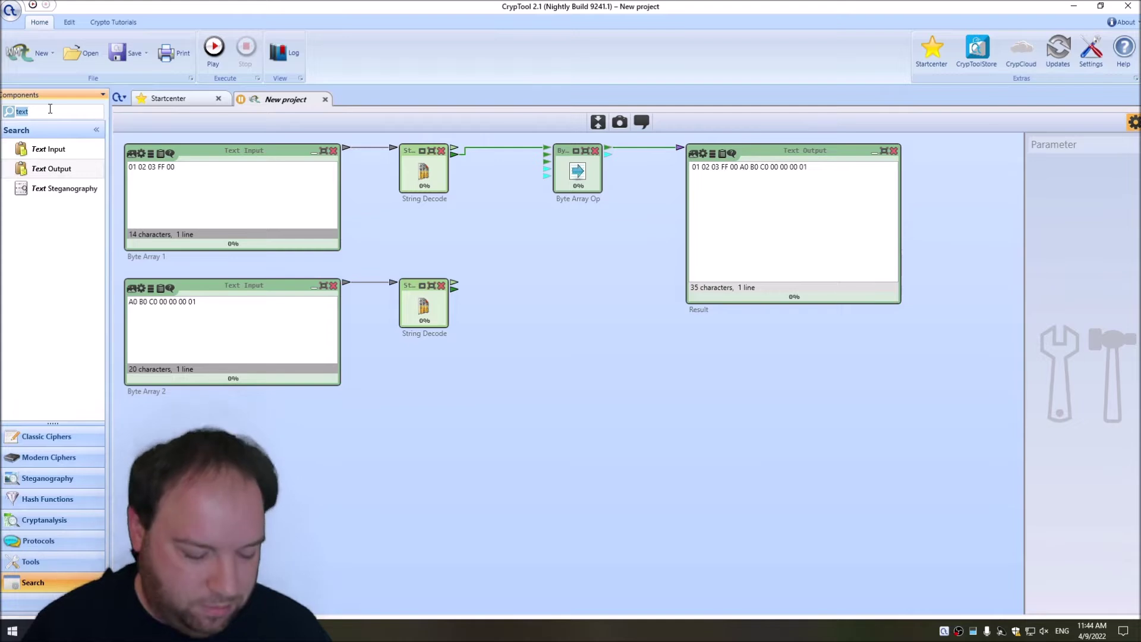
type("num")
left_click_drag(37, 148, 545, 243)
left_click(550, 298)
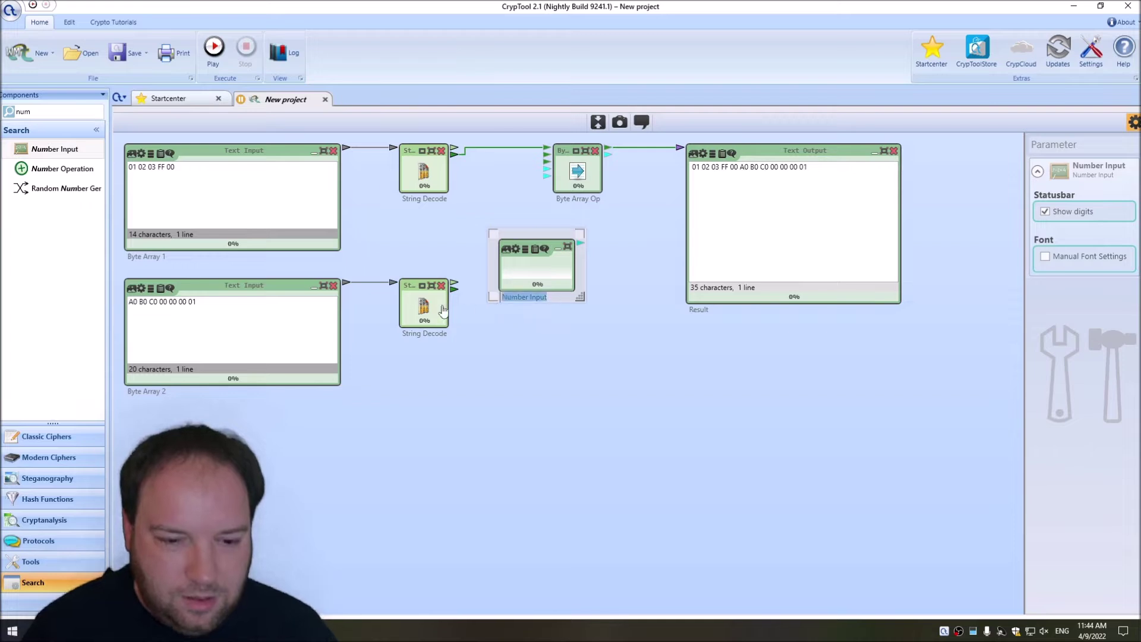
type("Nu")
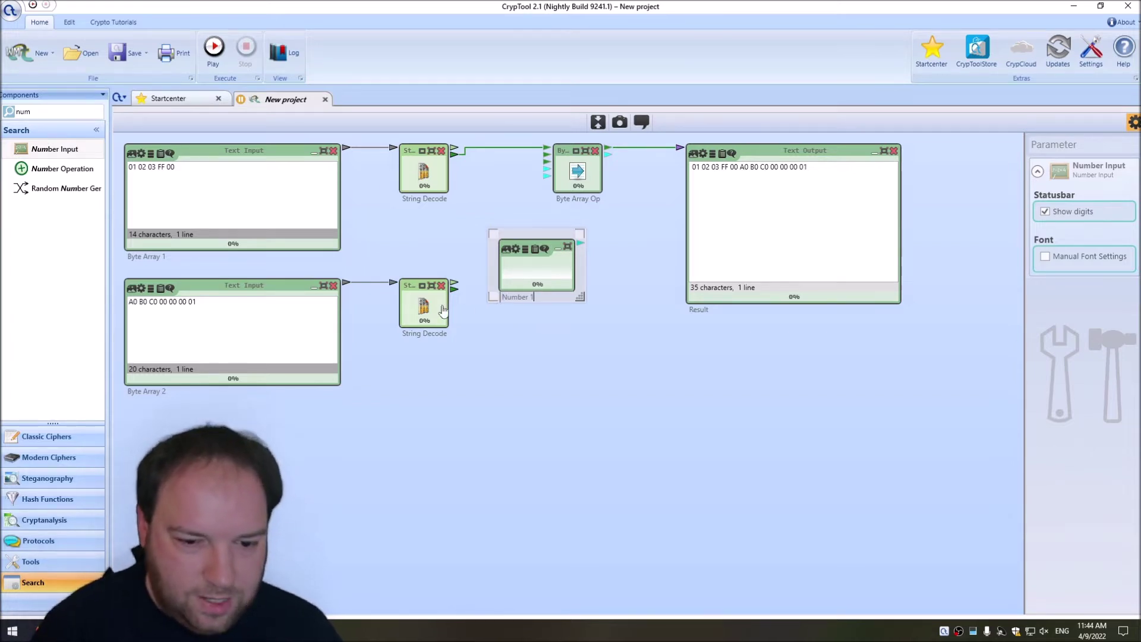
- Duplicate the Number Input, place the copy directly beneath the original, and label it "Number 2"
left_click_drag(638, 376, 494, 320)
key("ctrl+c")
key("ctrl+v")
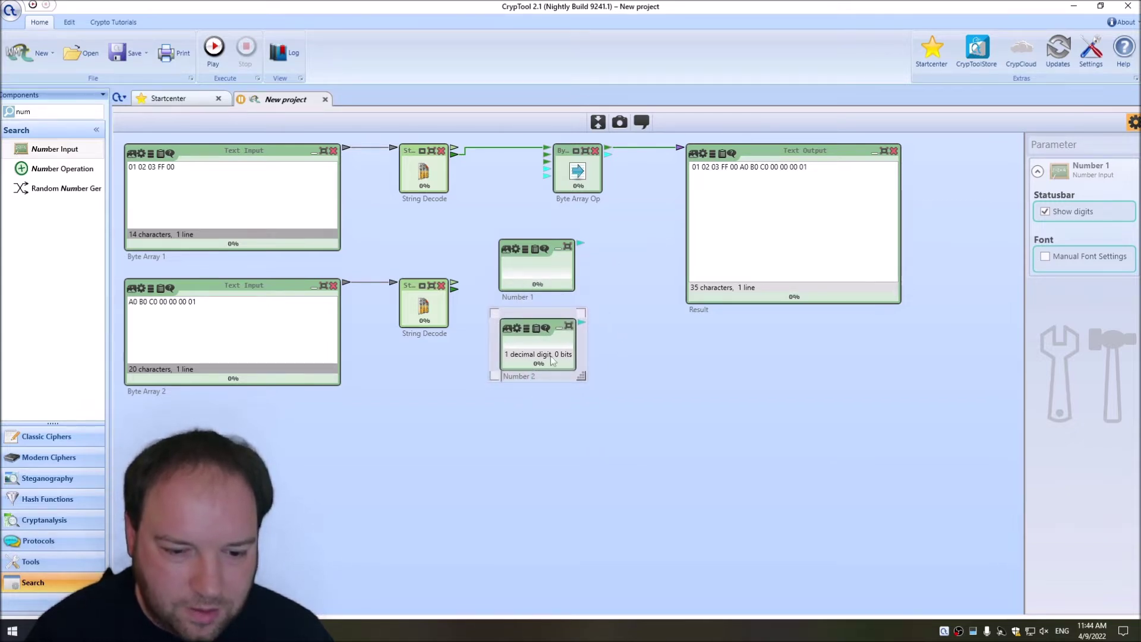
type("2")
- Set Number 1 to 1 and Number 2 to 2, connect them to operation parameters 1 and 2, and slightly enlarge both components
left_click(594, 172)
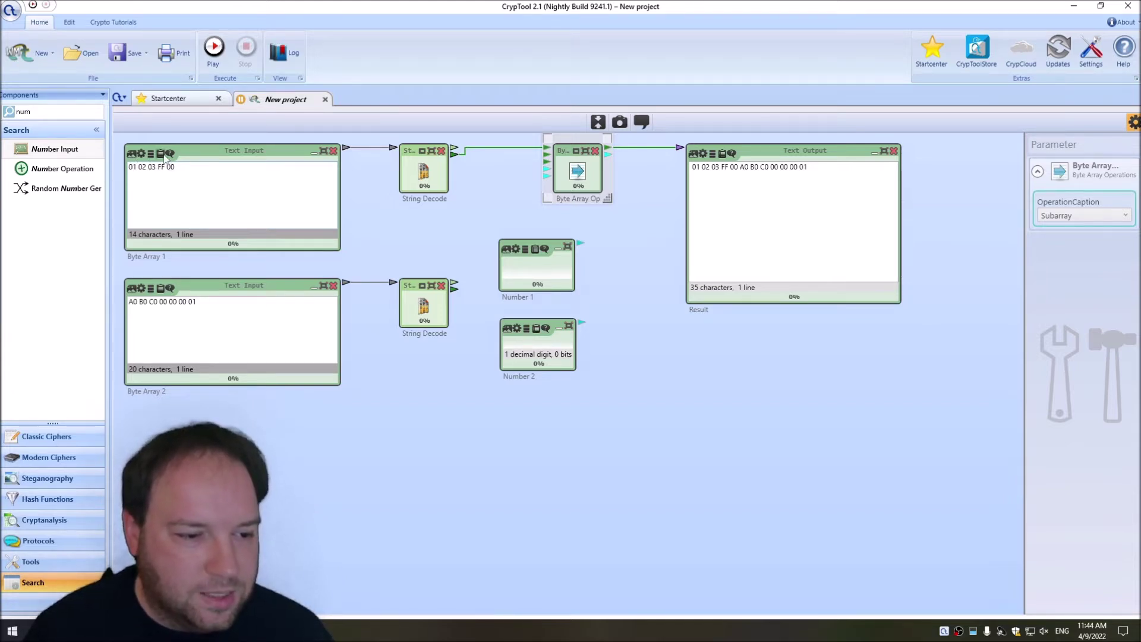
left_click(517, 263)
type("1")
left_click_drag(577, 246, 547, 171)
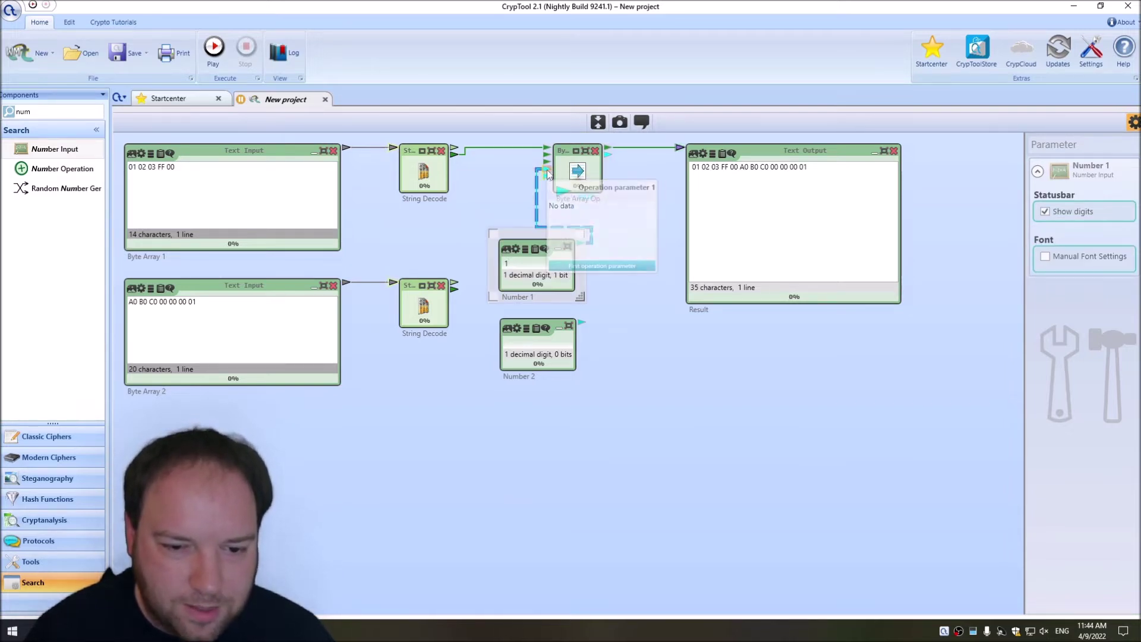
left_click_drag(583, 322, 544, 173)
type("2")
left_click_drag(579, 376, 588, 385)
left_click(569, 278)
left_click_drag(581, 298, 589, 305)
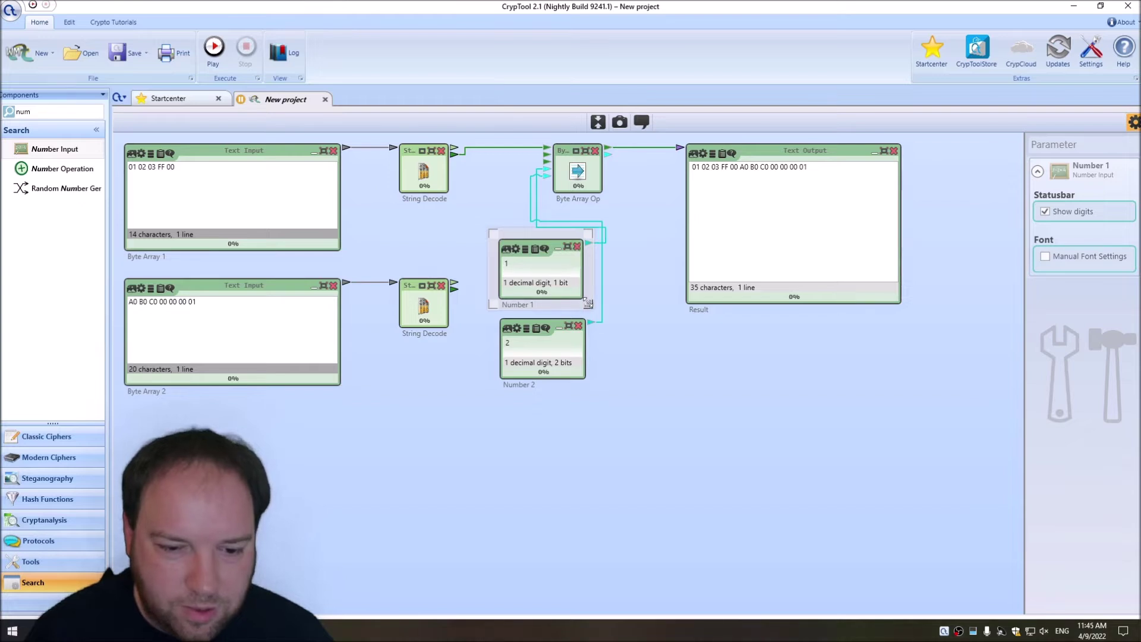
- Run the workspace to extract the subarray, examine the Result output, and stop the execution
left_click(578, 176)
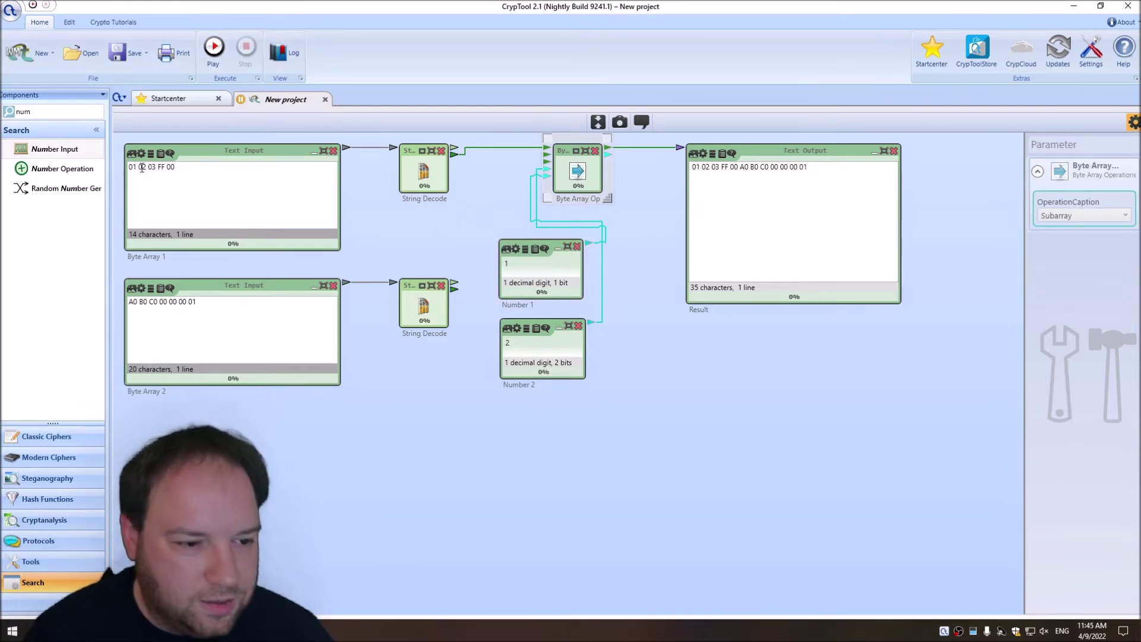
left_click(214, 47)
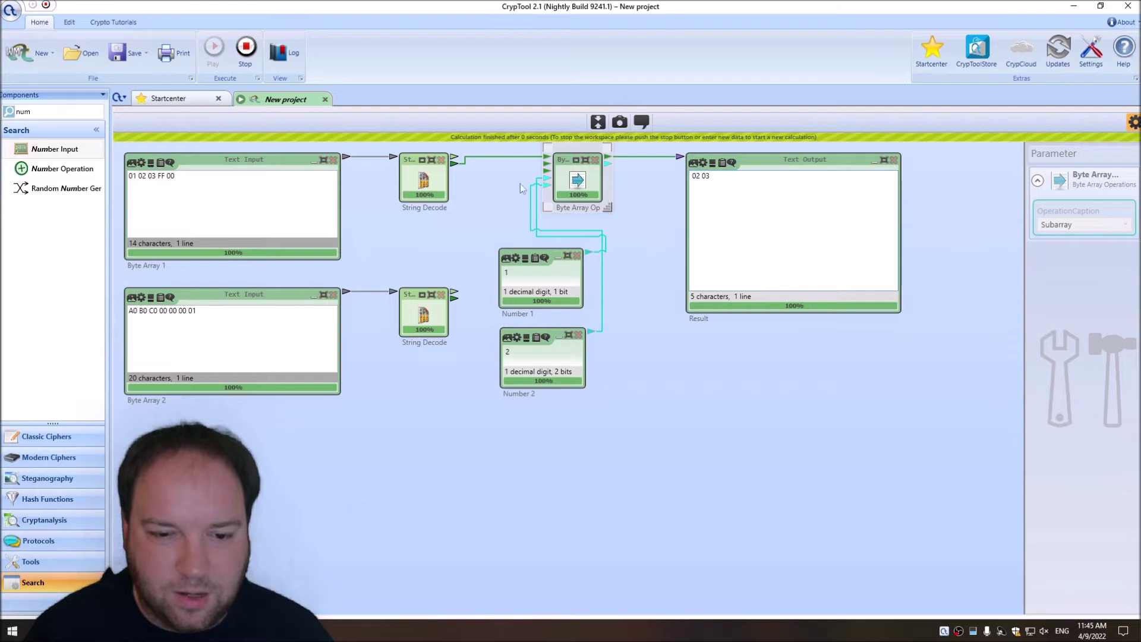
left_click(246, 48)
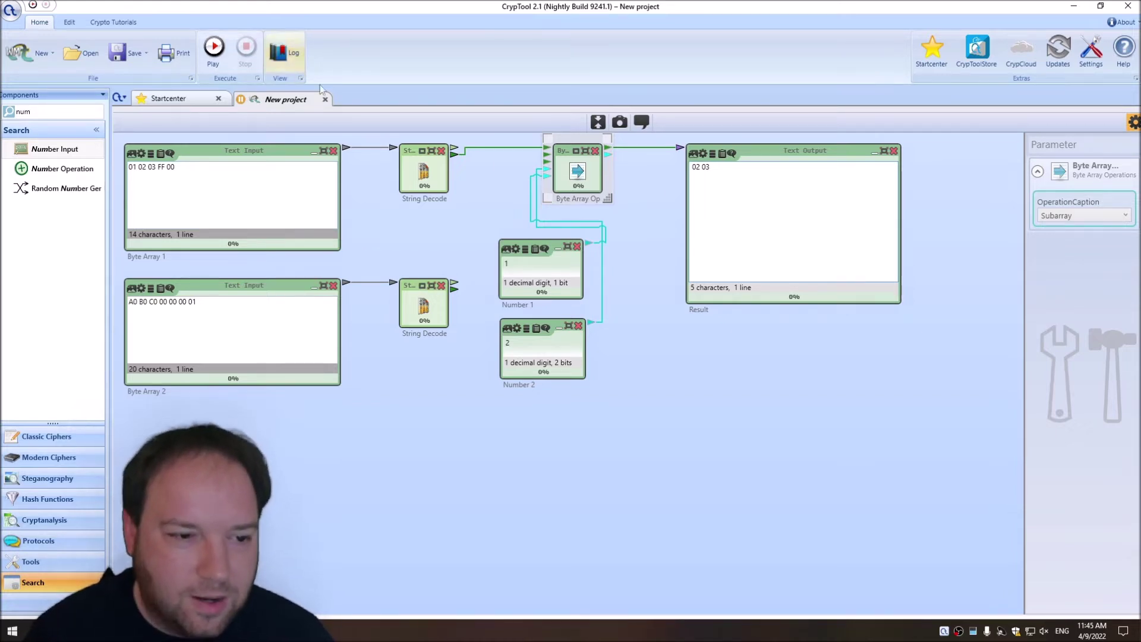
- Set the Byte Array Operations component to IndexOf and connect the second String Decoder's byte array output to its second input
left_click(1091, 216)
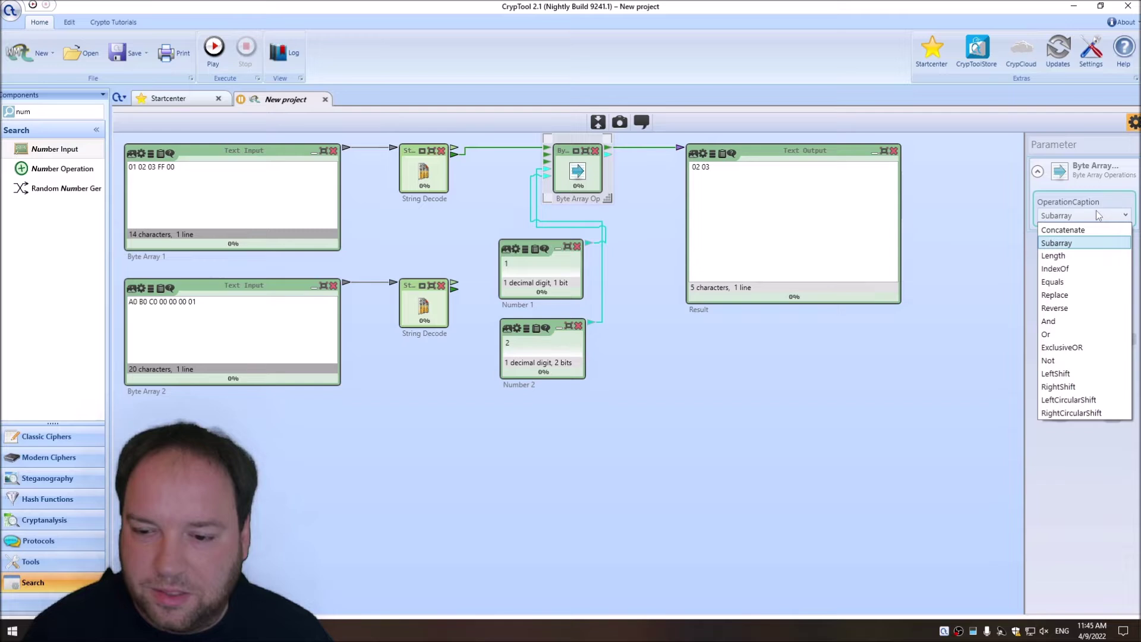
left_click(1055, 269)
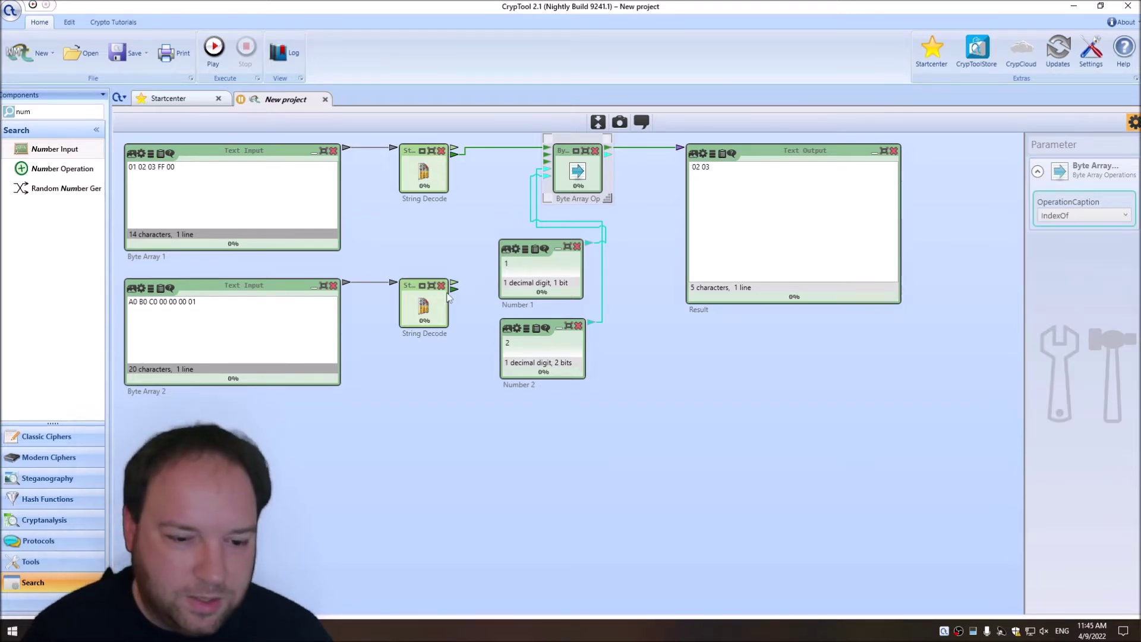
left_click_drag(454, 290, 546, 156)
left_click(582, 176)
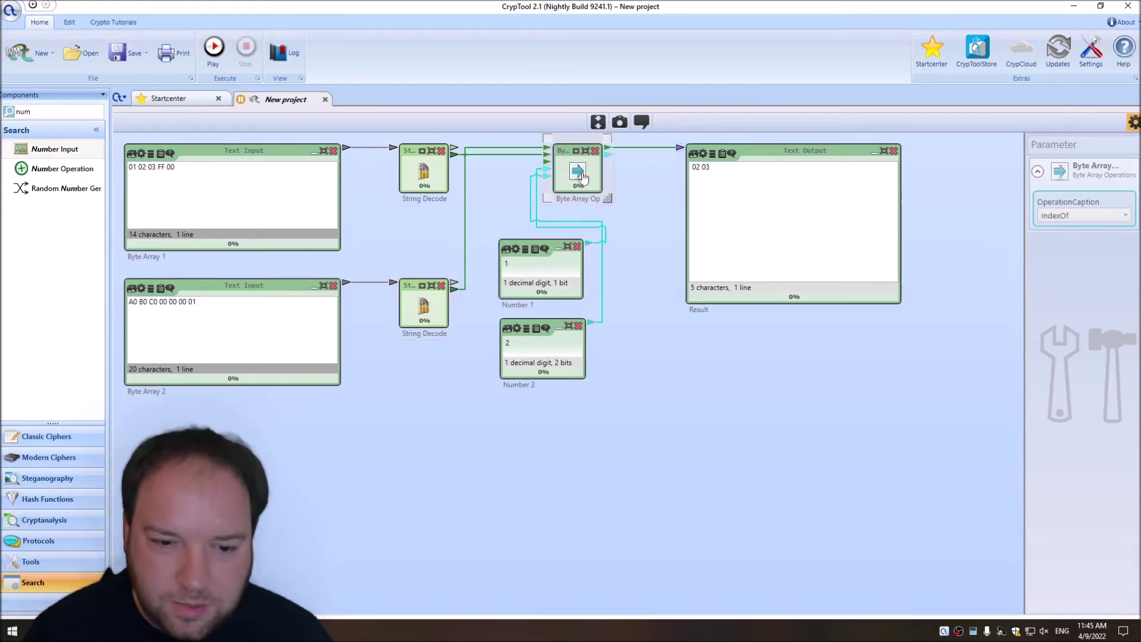
- Replace the Byte Array 2 contents with "03" and run the workspace to perform the IndexOf operation
triple_click(230, 305)
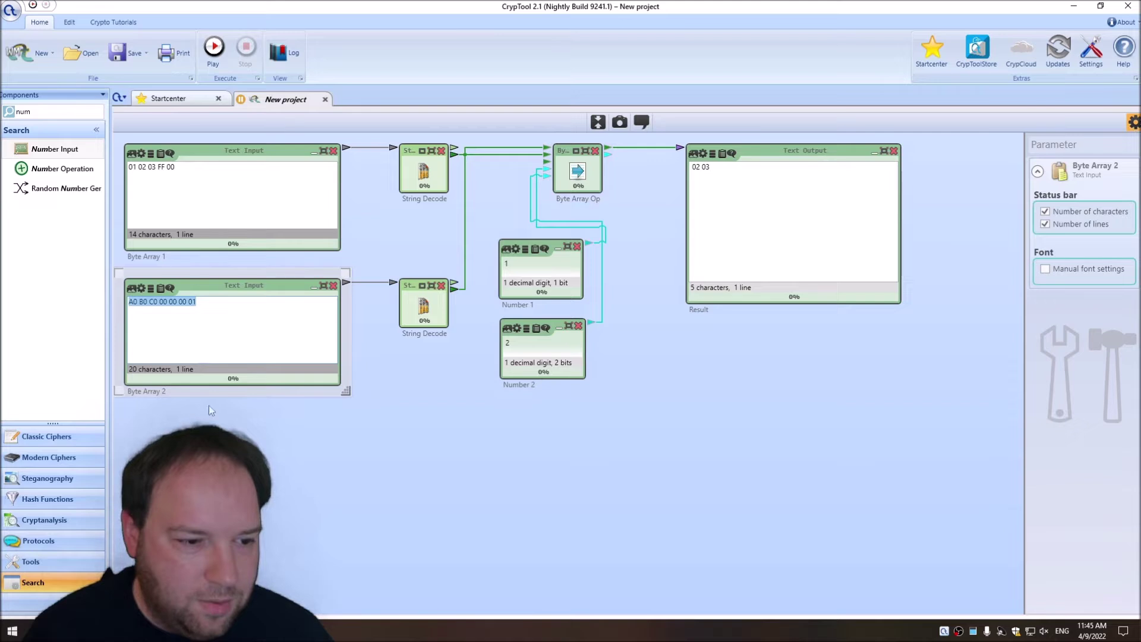
type("03")
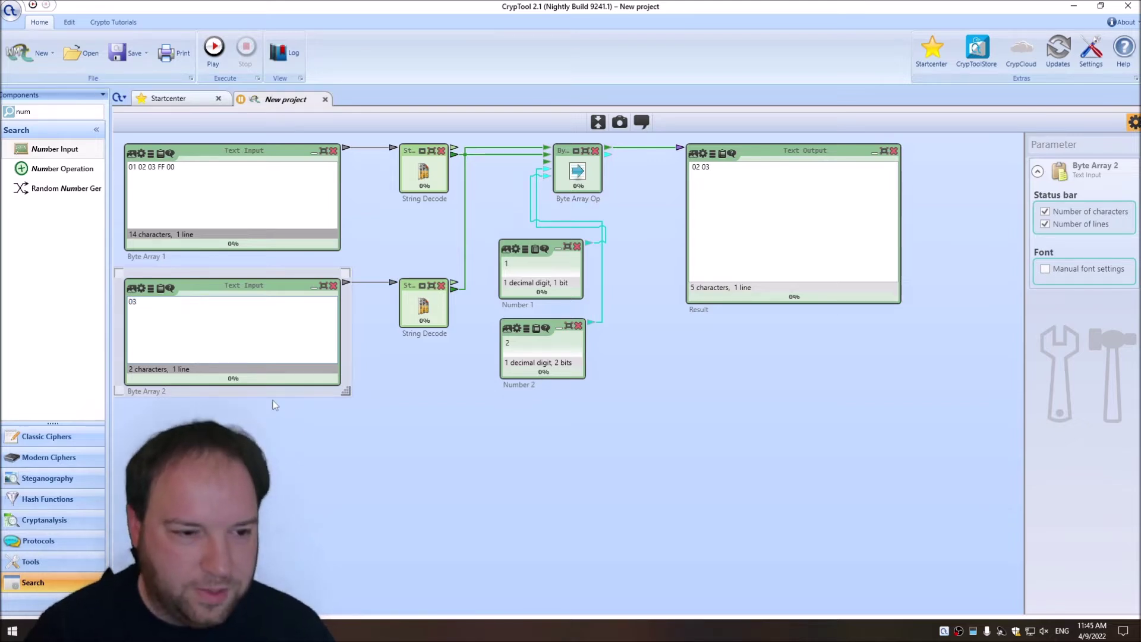
left_click(214, 47)
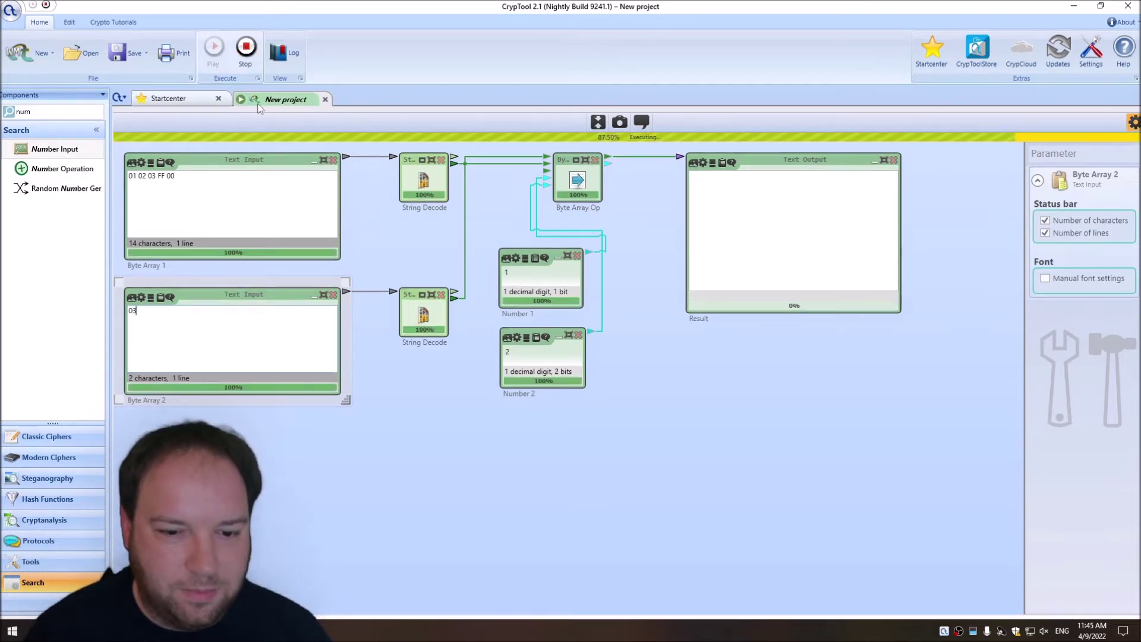
- Stop the workspace and move the Result Text Output farther away from the Byte Array Operations component
left_click(245, 47)
left_click_drag(792, 153, 912, 147)
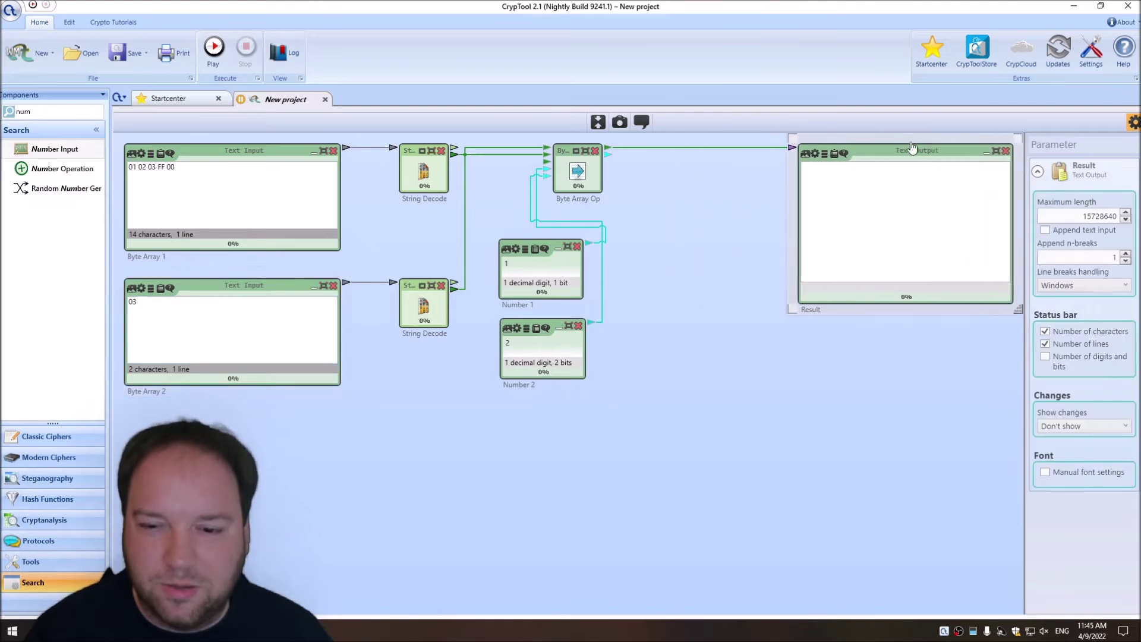
left_click(614, 158)
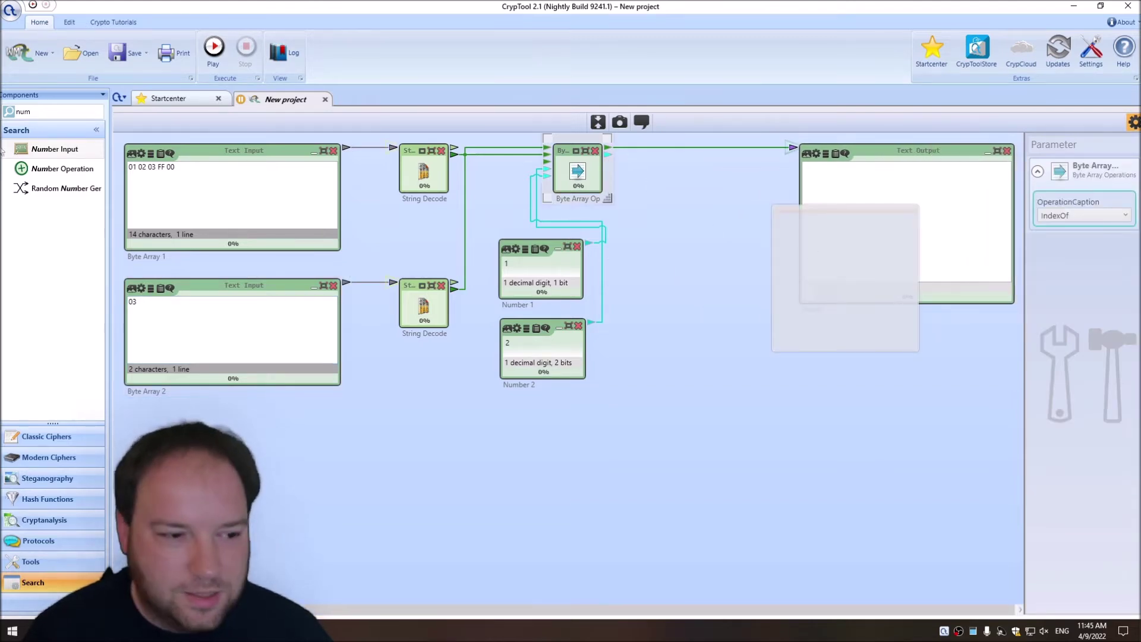
- Add a second Text Output between the Byte Array Operations and Result components and enlarge it slightly
key("ctrl+a")
type("text")
left_click_drag(51, 168, 673, 187)
left_click(781, 256)
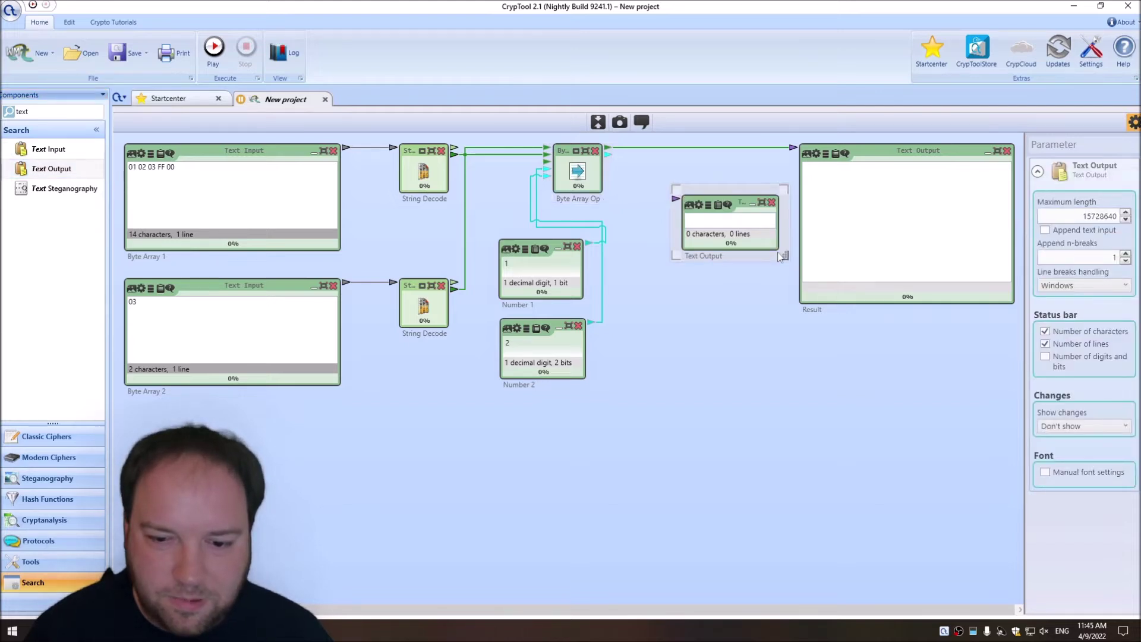
left_click_drag(785, 256, 802, 282)
left_click_drag(741, 208, 717, 197)
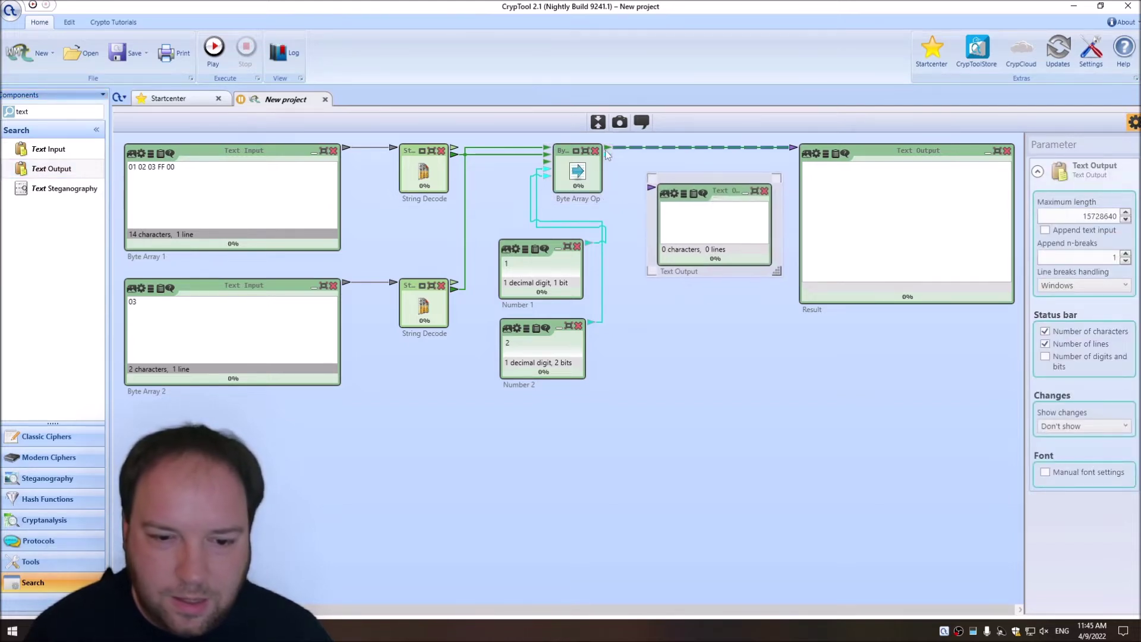
- Connect the number output of Byte Array Operations to the new Text Output and rename that output "Result Number"
left_click(608, 154)
left_click_drag(608, 154, 678, 220)
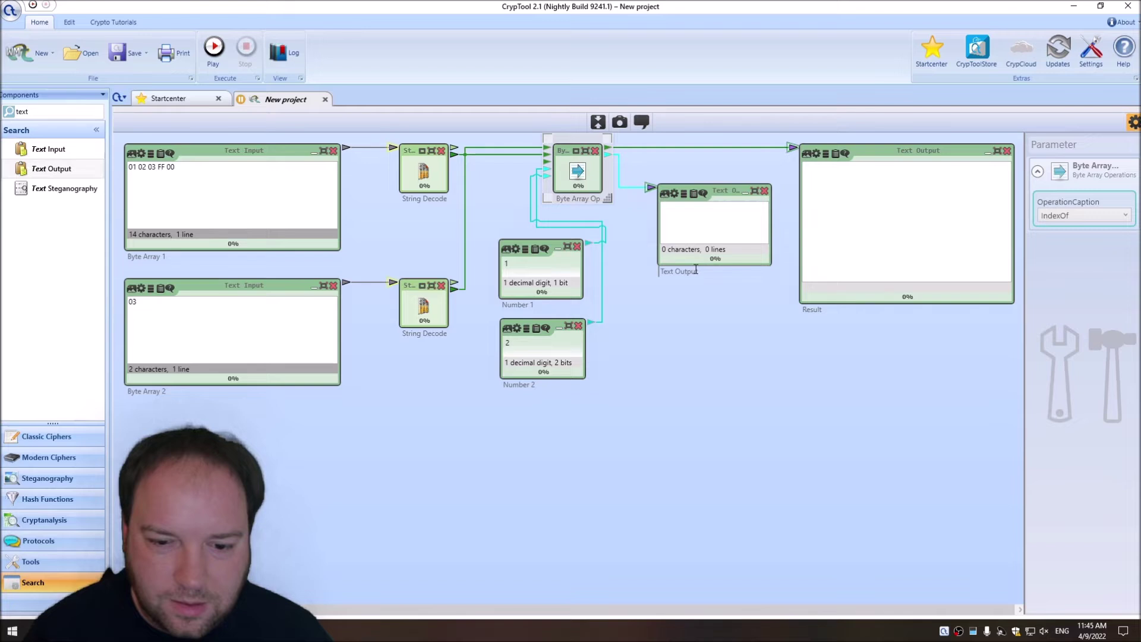
left_click(684, 270)
key("ctrl+a")
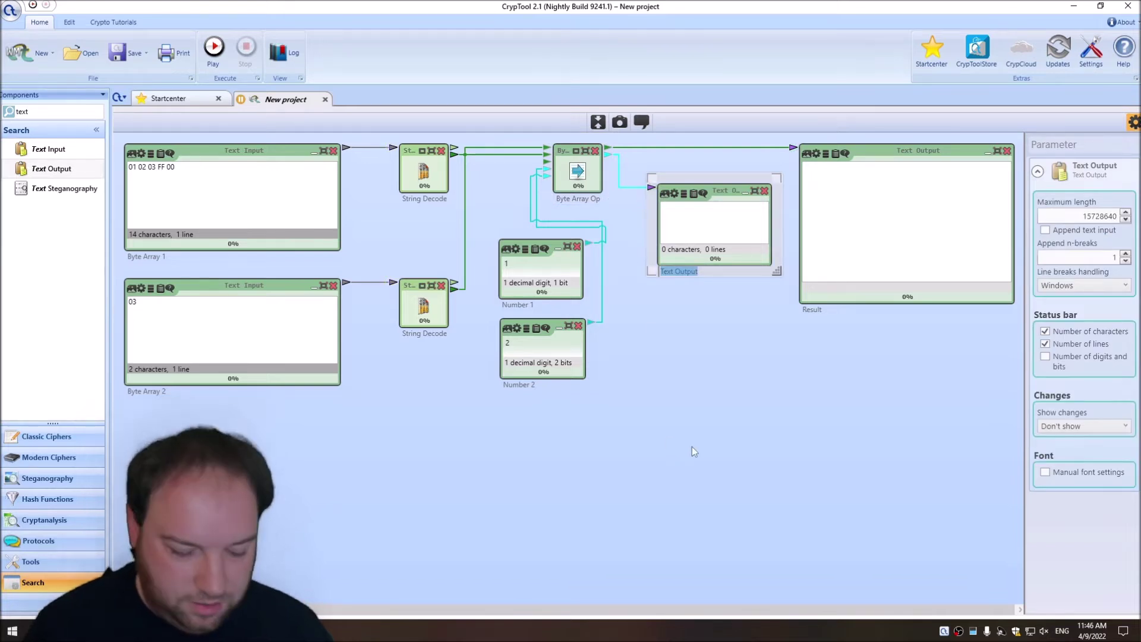
type("Result Numbe")
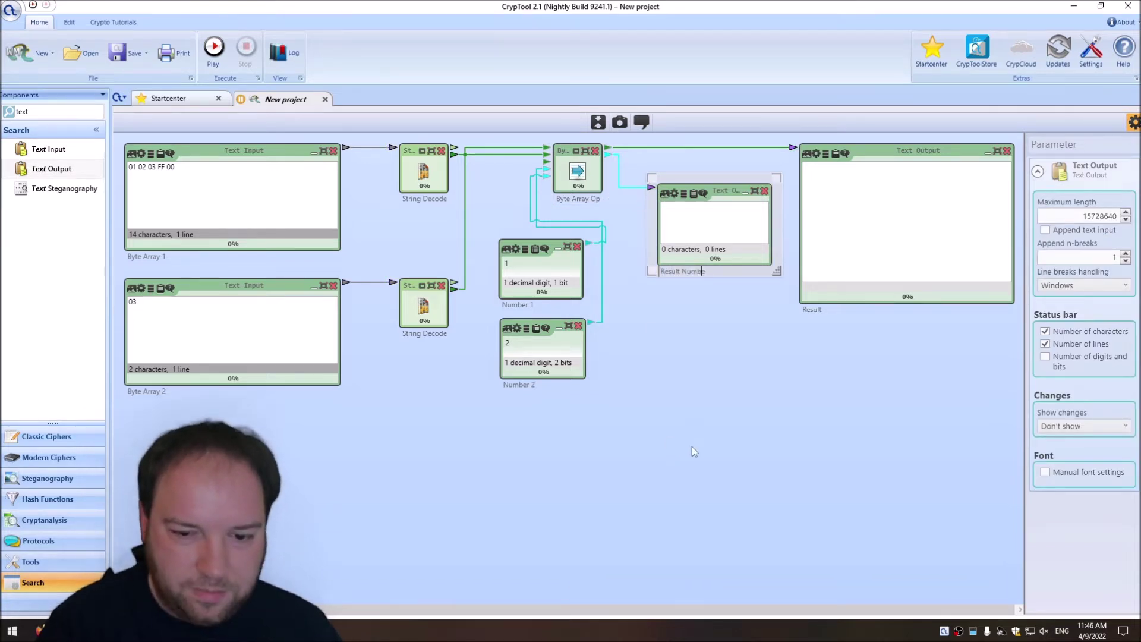
type("r")
- Run the IndexOf operation, compare the byte array inputs and decoders with the Result Number output, and stop the execution
left_click(225, 58)
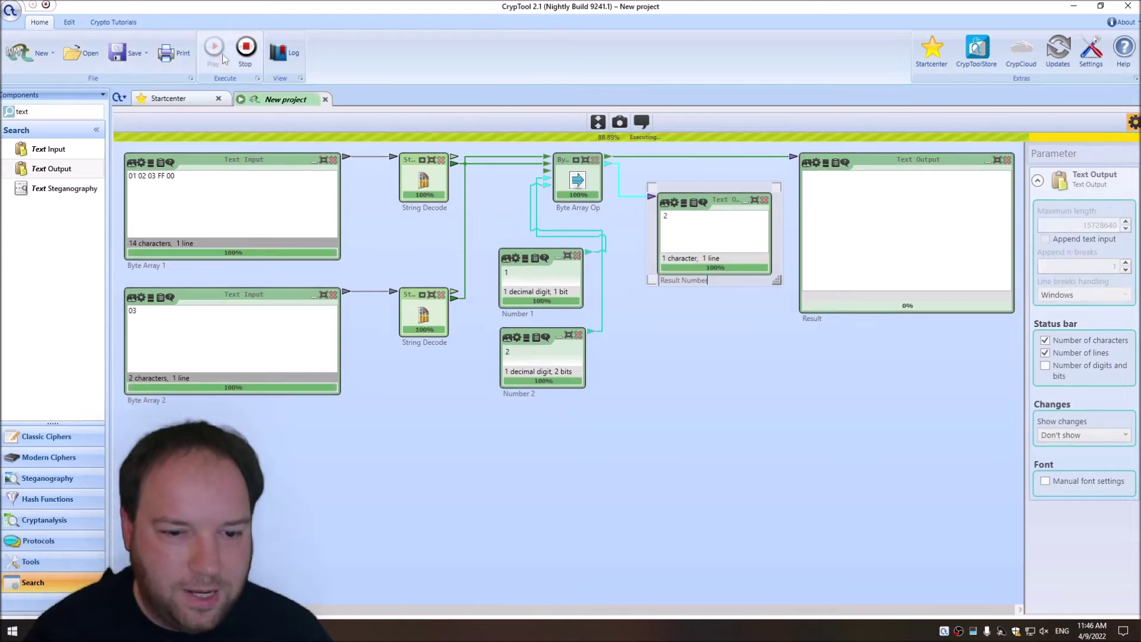
left_click(584, 189)
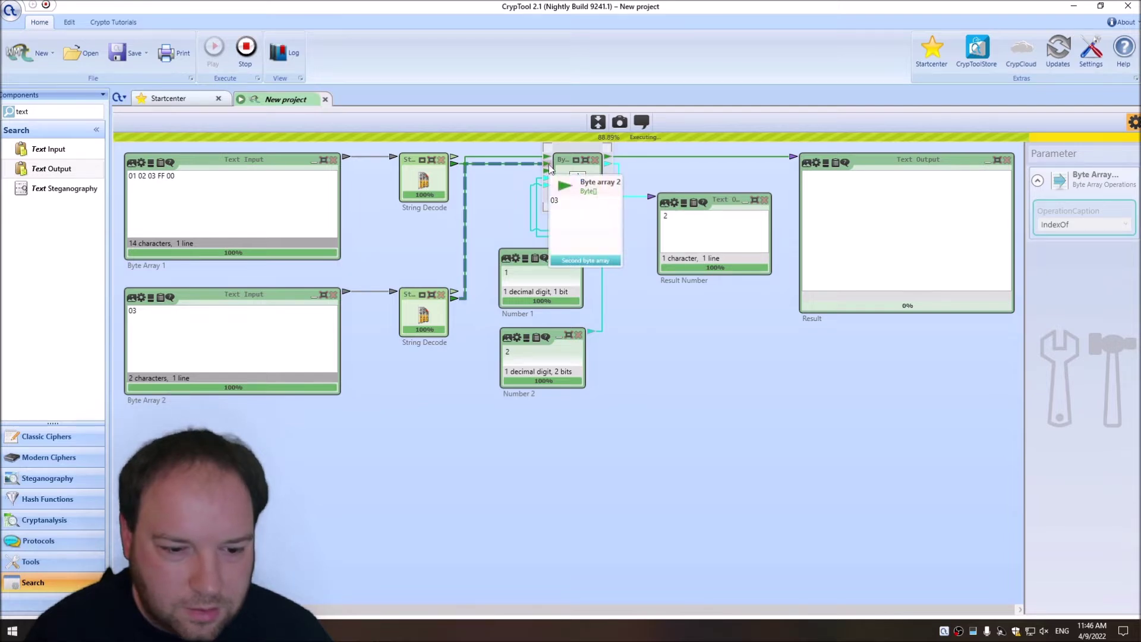
left_click(419, 181)
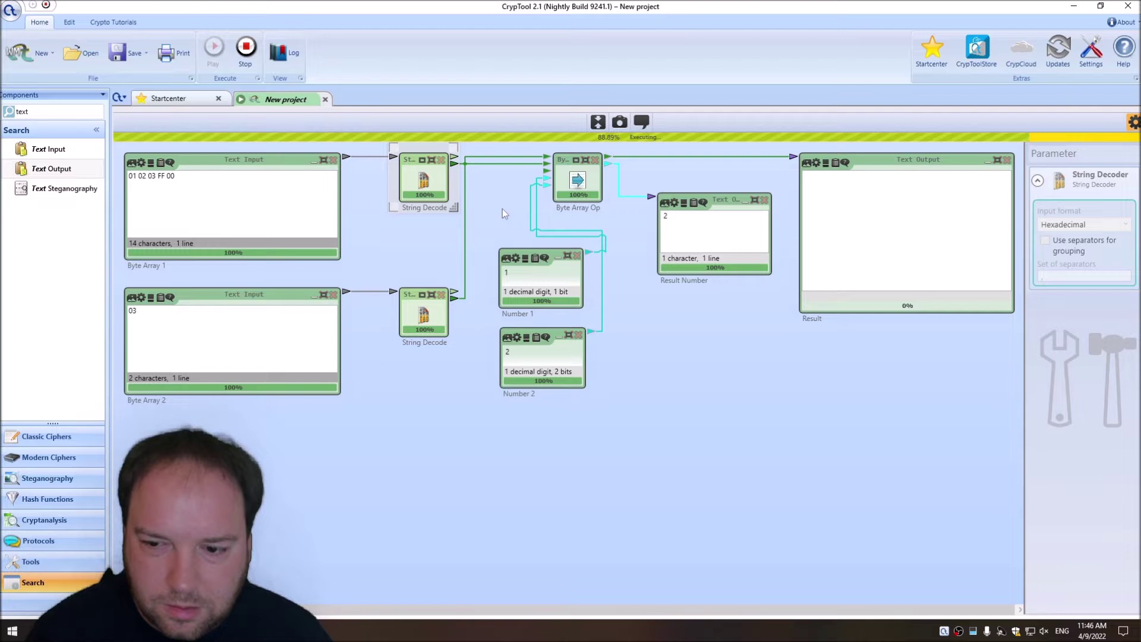
left_click(424, 314)
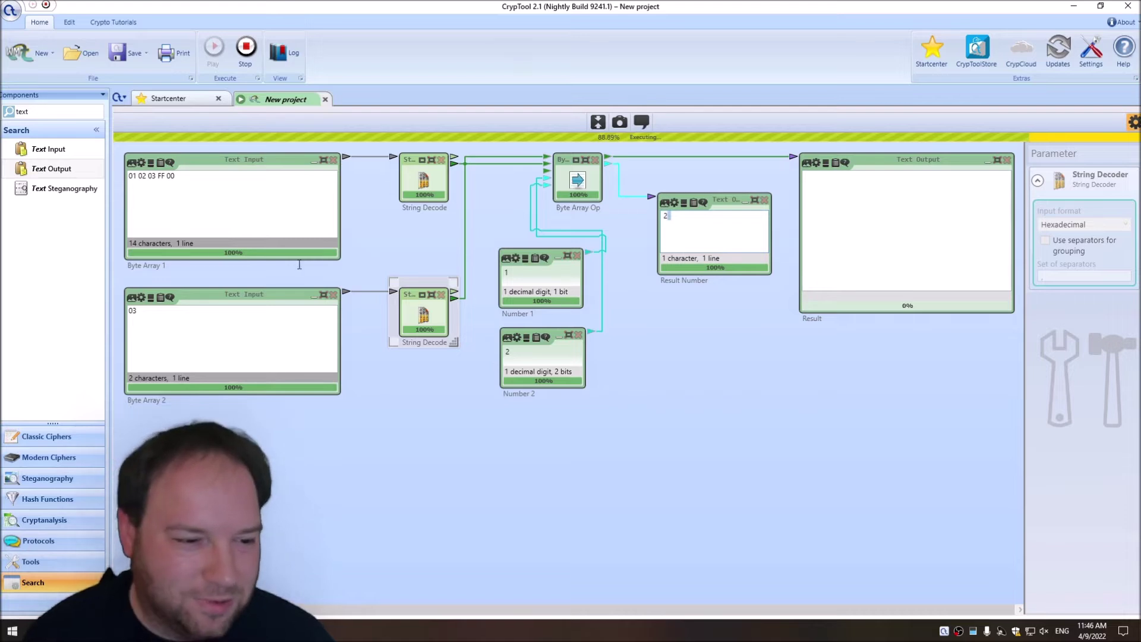
double_click(136, 311)
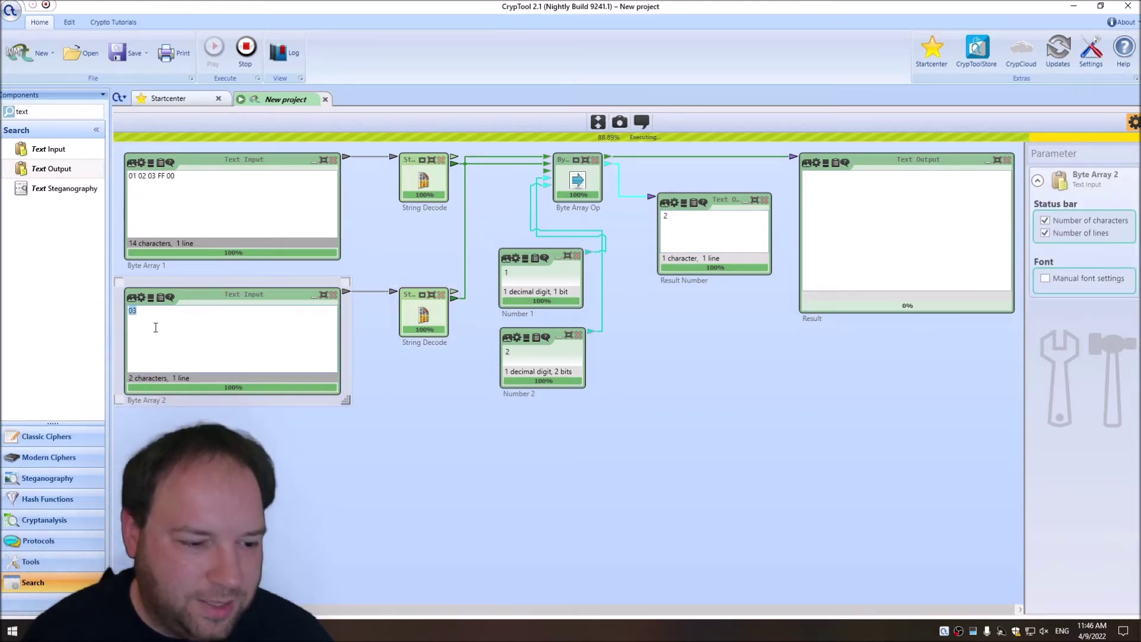
left_click(153, 177)
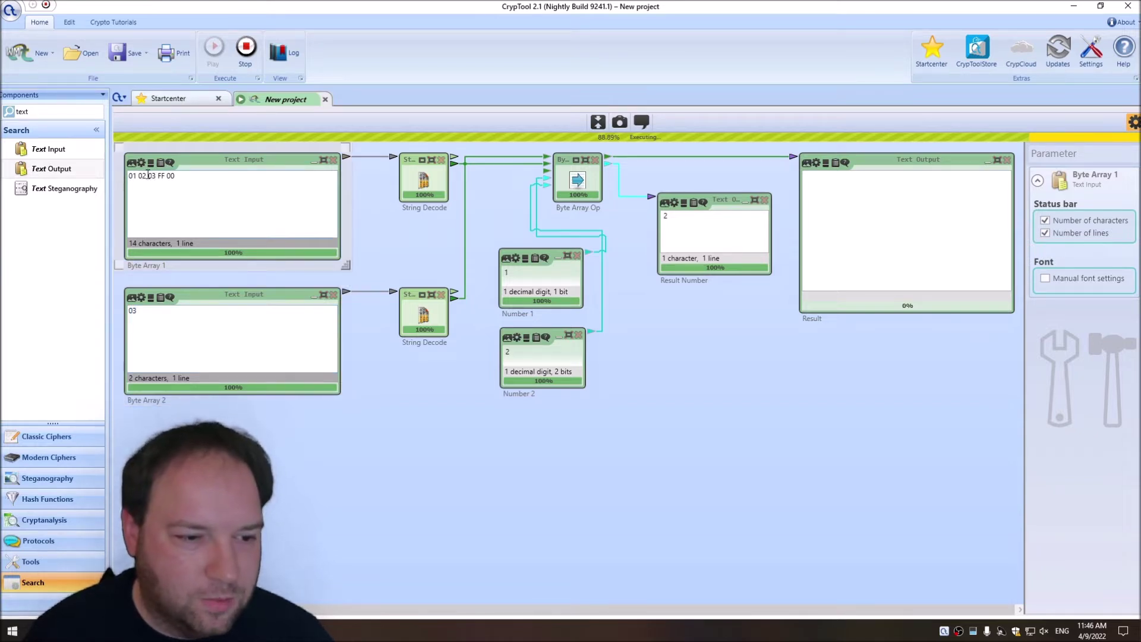
left_click(729, 364)
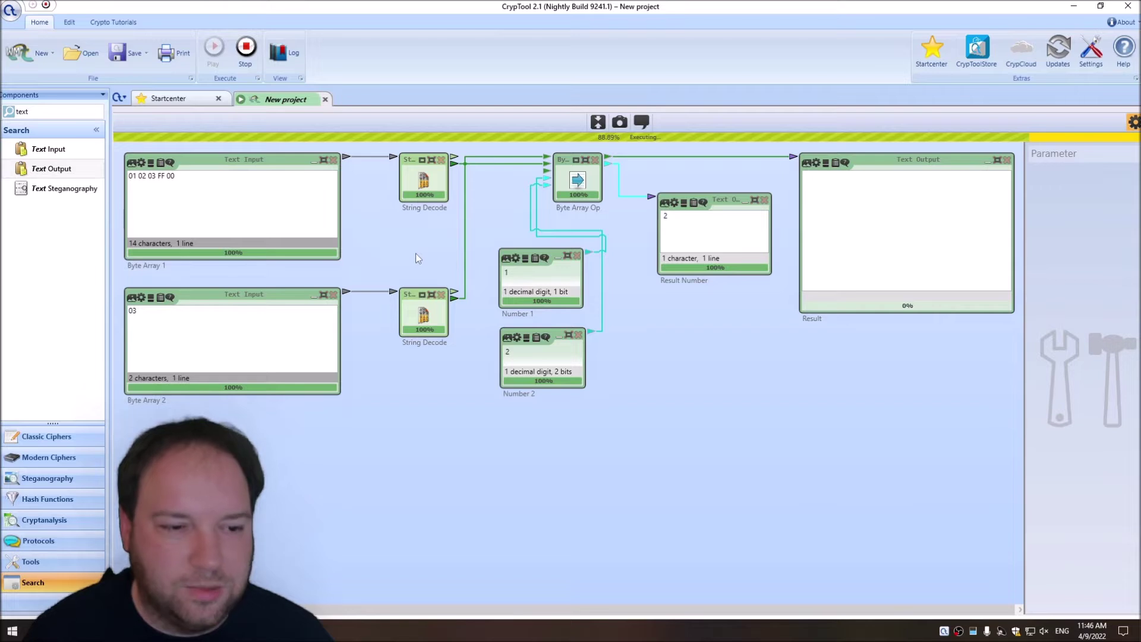
left_click(246, 48)
- Set the Byte Array Operations component to Reverse, run the workspace to reverse Byte Array 1, and stop the execution
left_click(577, 172)
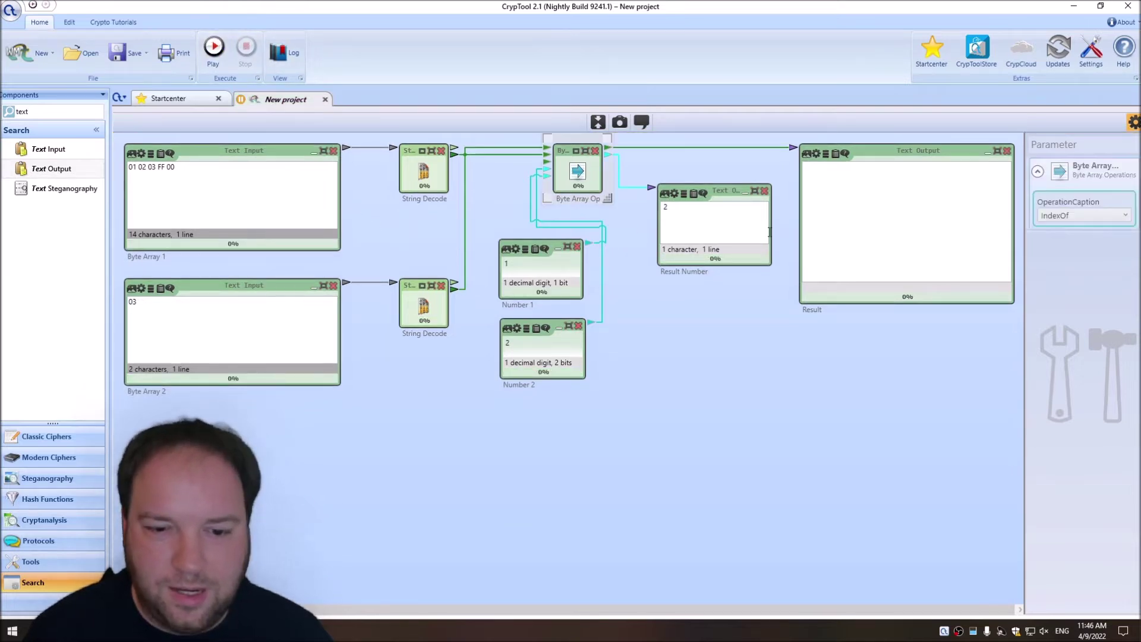
left_click(1076, 216)
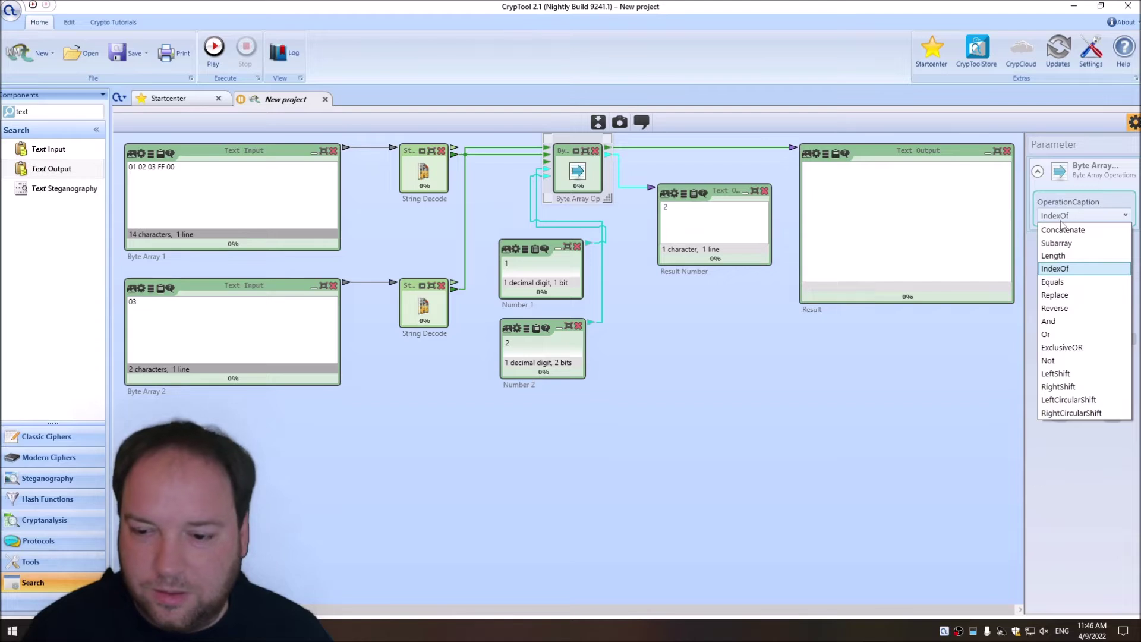
left_click(1053, 308)
left_click(215, 52)
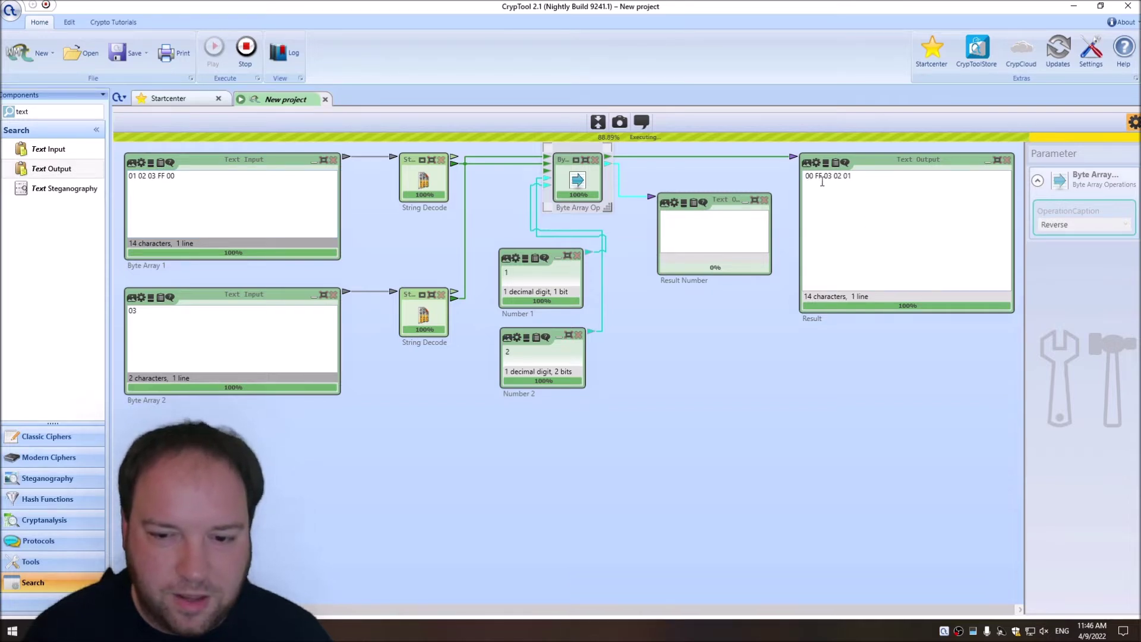
left_click(246, 50)
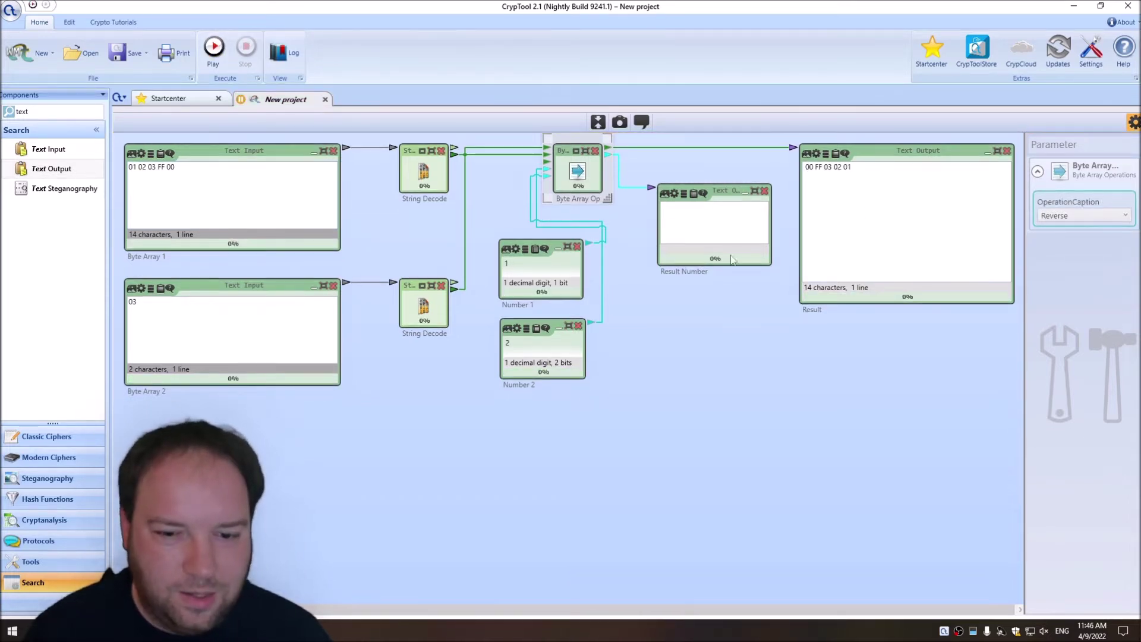
- Set the Byte Array Operations component to Replace and delete the Number 1 and Number 2 inputs
left_click(1070, 216)
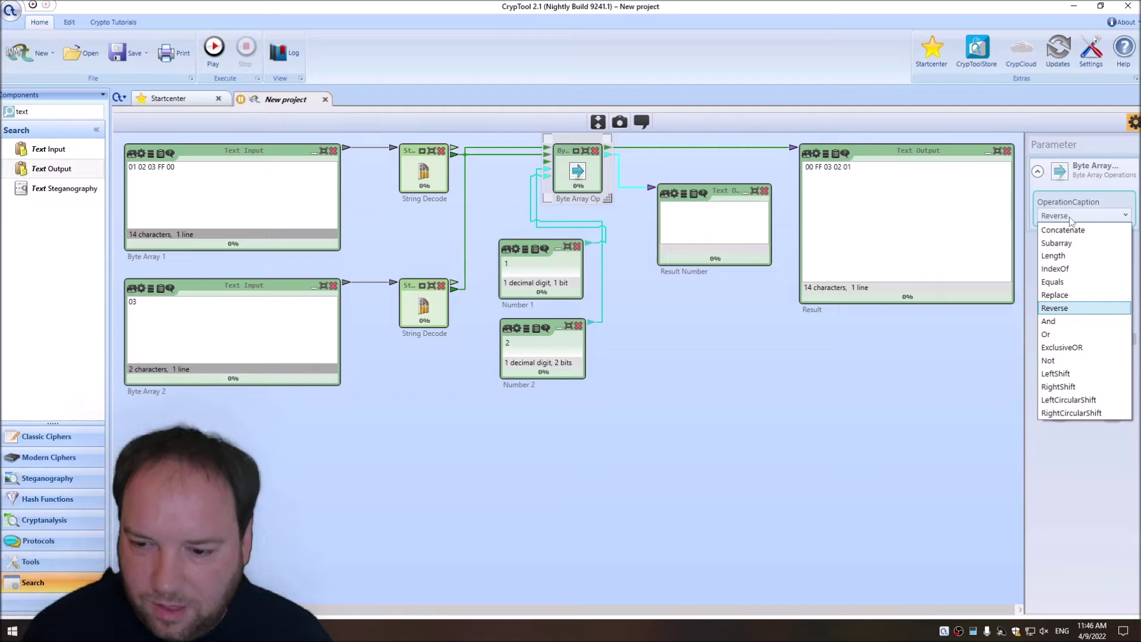
left_click(1061, 295)
left_click_drag(608, 411, 545, 254)
key("Delete")
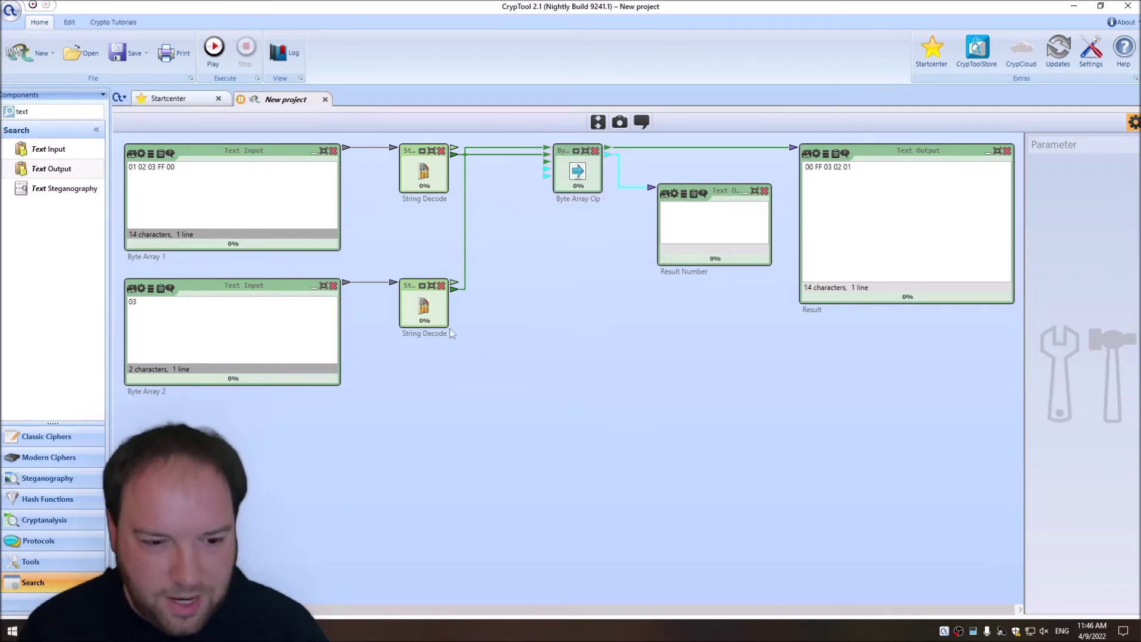
- Shorten the Byte Array 2 component and set Byte Array 1 to "01 00 02 03 FF 00 00" and Byte Array 2 to "00"
left_click(240, 300)
left_click_drag(343, 386, 340, 344)
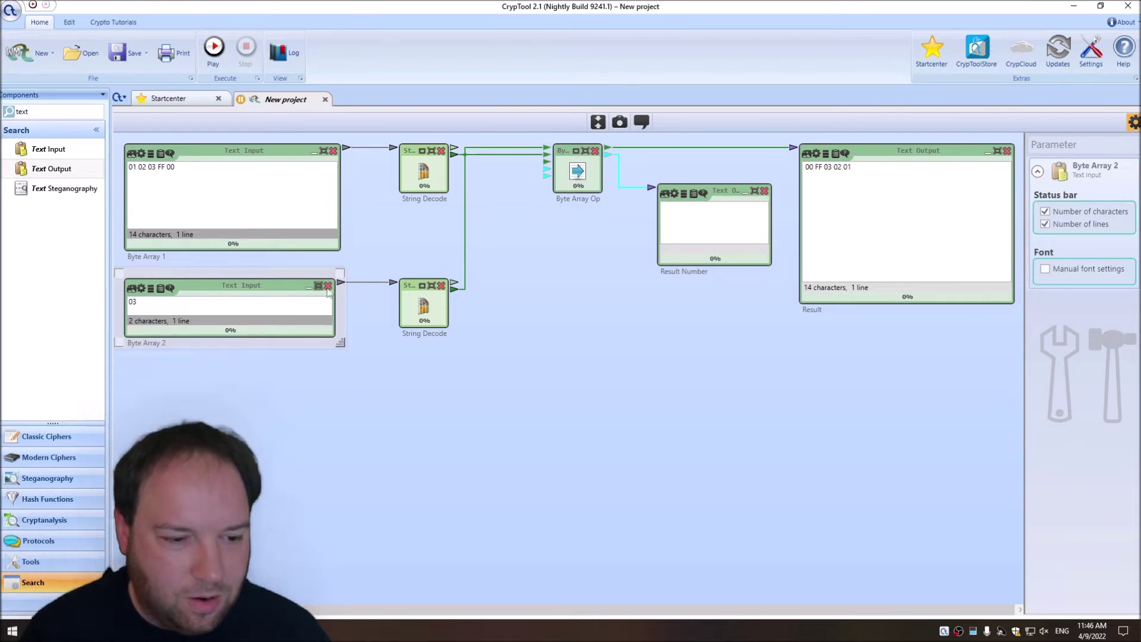
left_click(139, 167)
type("00")
left_click(199, 173)
type("00")
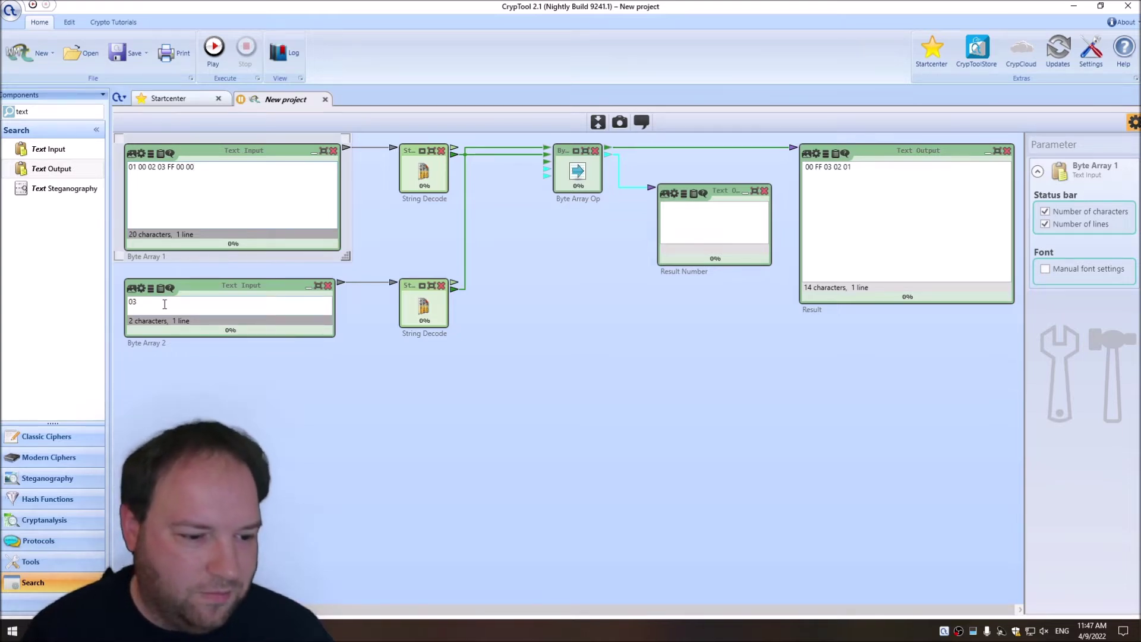
double_click(166, 305)
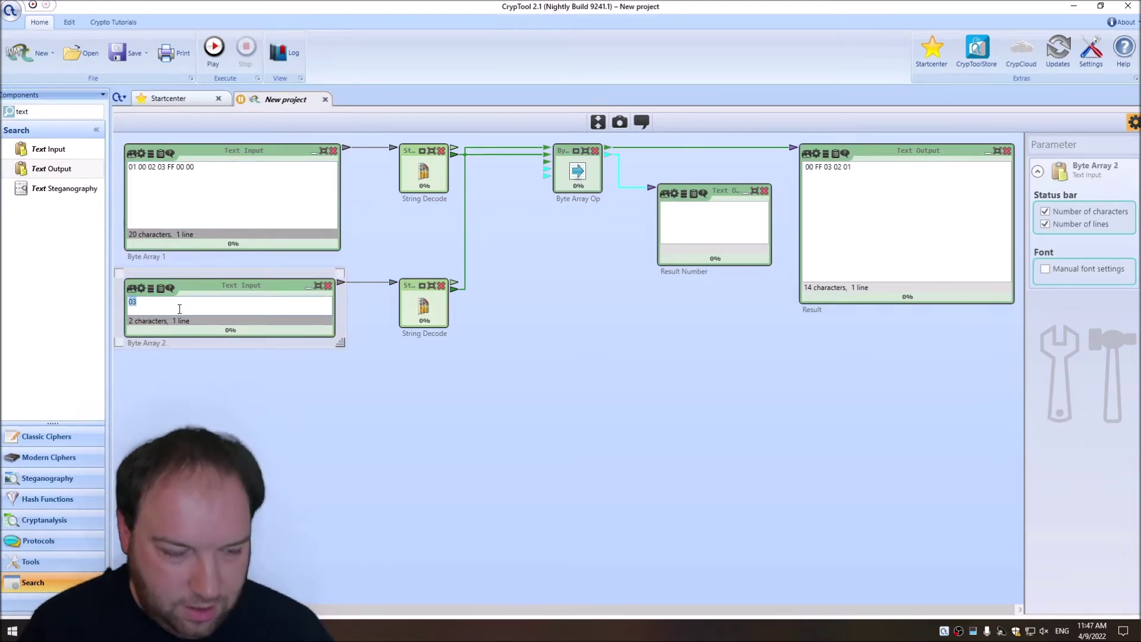
type("00")
- Duplicate Byte Array 2 together with its String Decoder and place the copies directly beneath the originals
left_click_drag(504, 402, 266, 378)
key("ctrl+c")
key("ctrl+v")
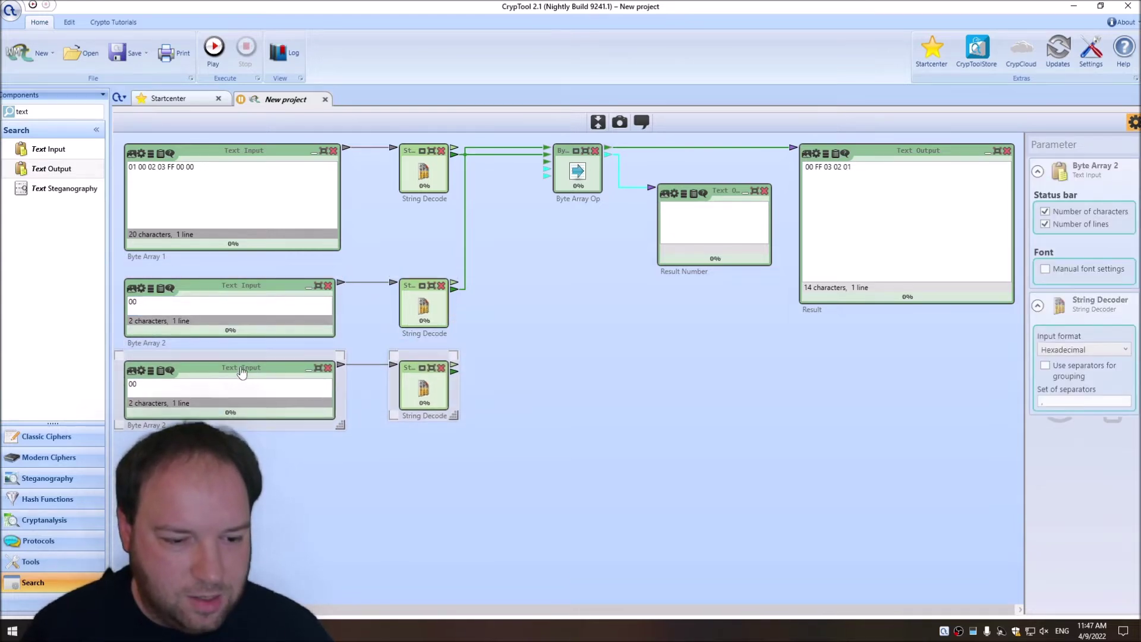
left_click_drag(555, 467, 251, 284)
- Shorten the Byte Array 1 component and move the two lower text inputs with their String Decoders up beneath it
left_click(312, 242)
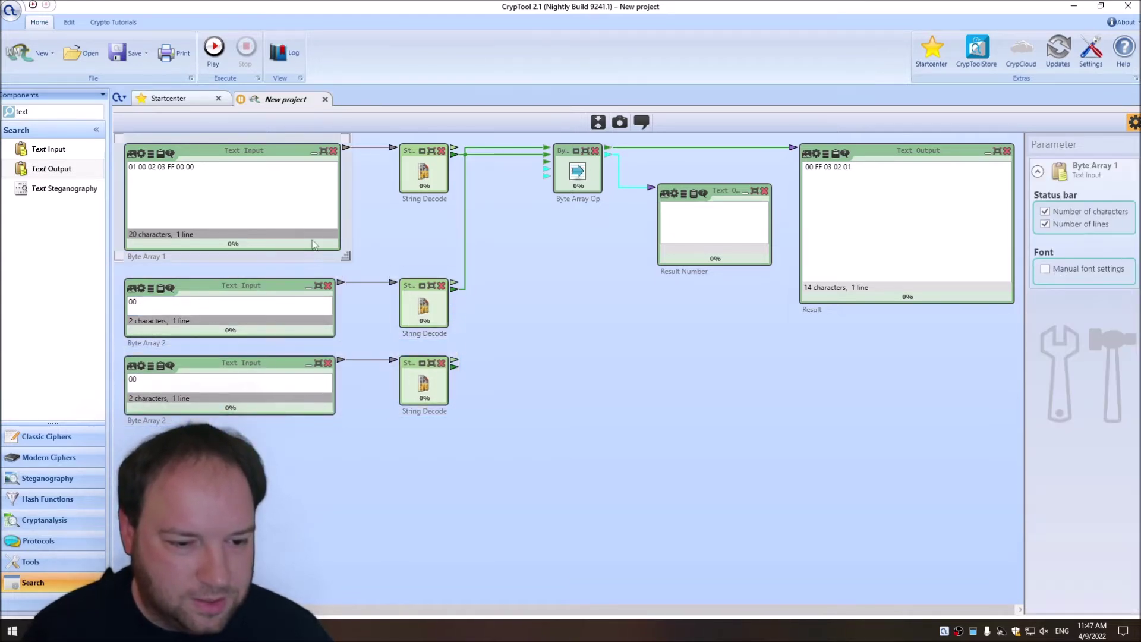
left_click_drag(345, 256, 344, 215)
left_click_drag(449, 464, 224, 245)
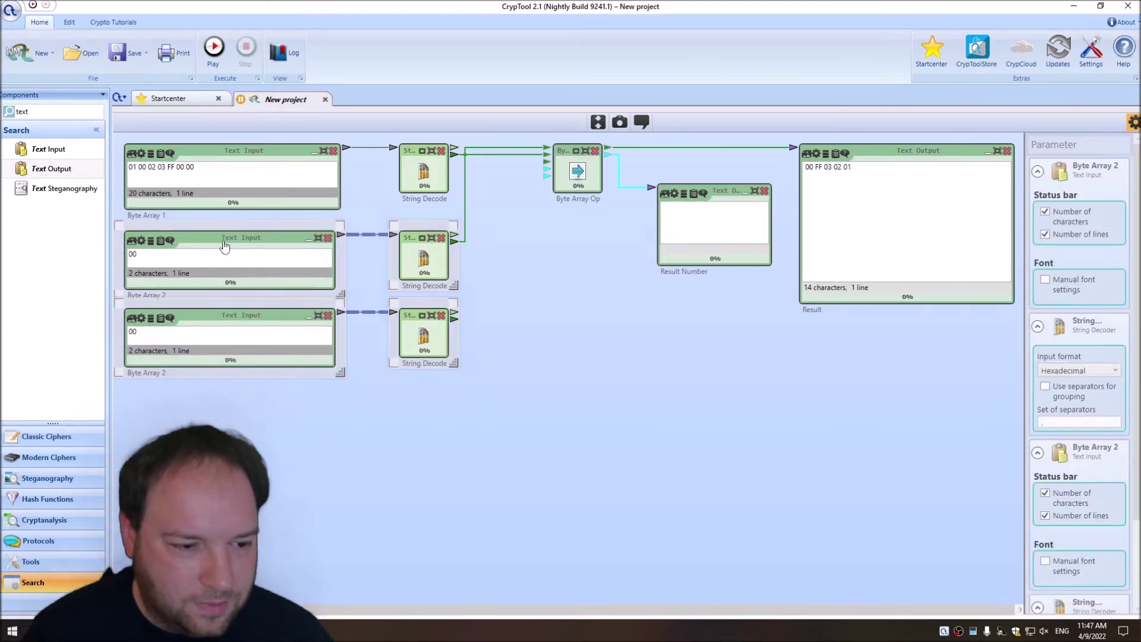
- Rename the duplicated text input "Byte Array 3" and set its contents to "AB CD"
left_click(163, 373)
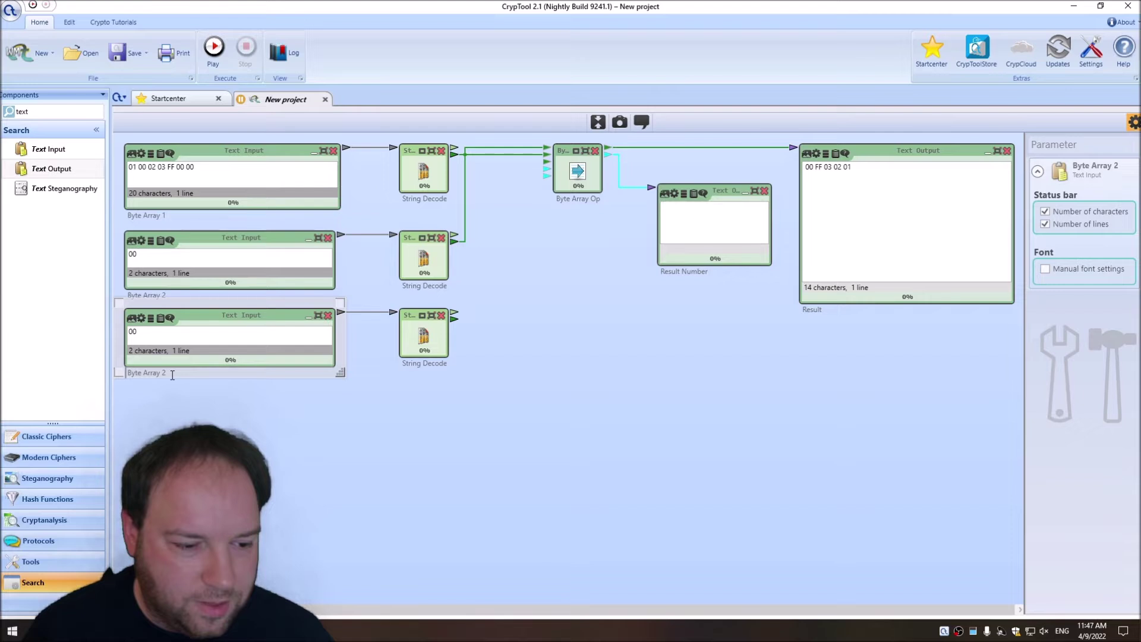
key("BackSpace")
type("3")
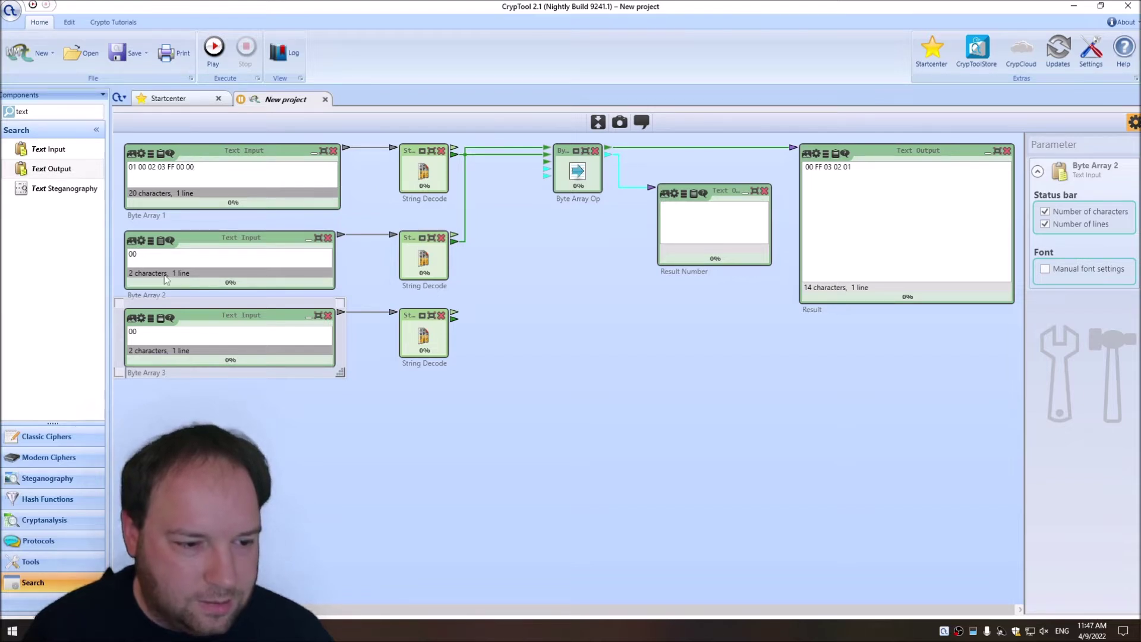
double_click(143, 328)
type("AB")
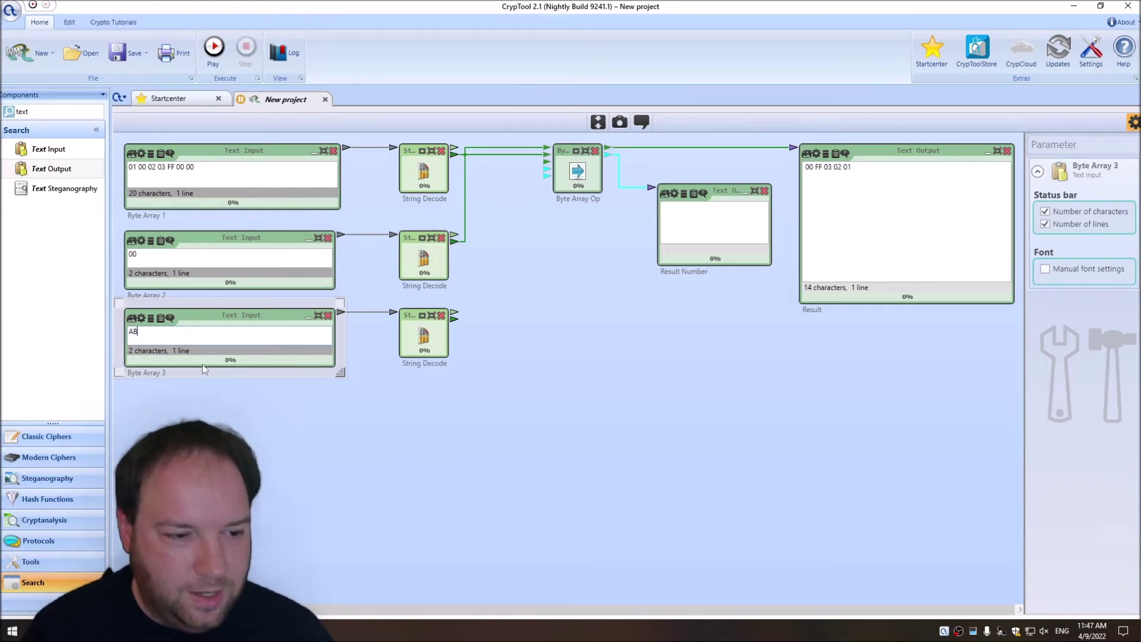
left_click(564, 178)
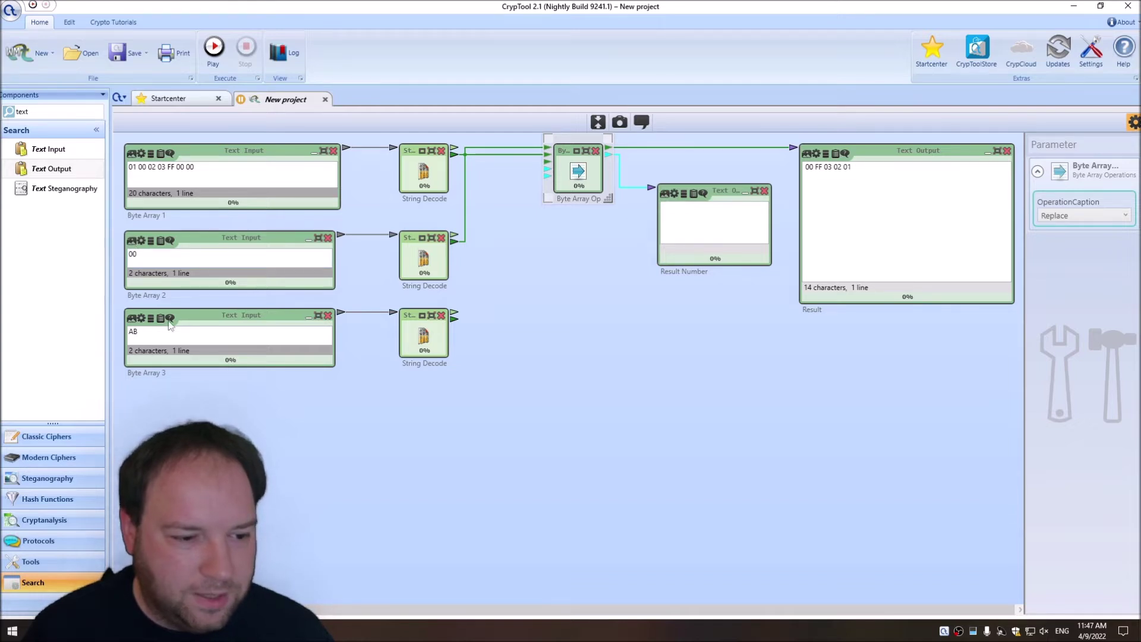
left_click(155, 340)
type("CD")
- Test-run and stop the workspace, and connect the third String Decoder's byte array output to the third Byte Array Operations input
left_click(215, 47)
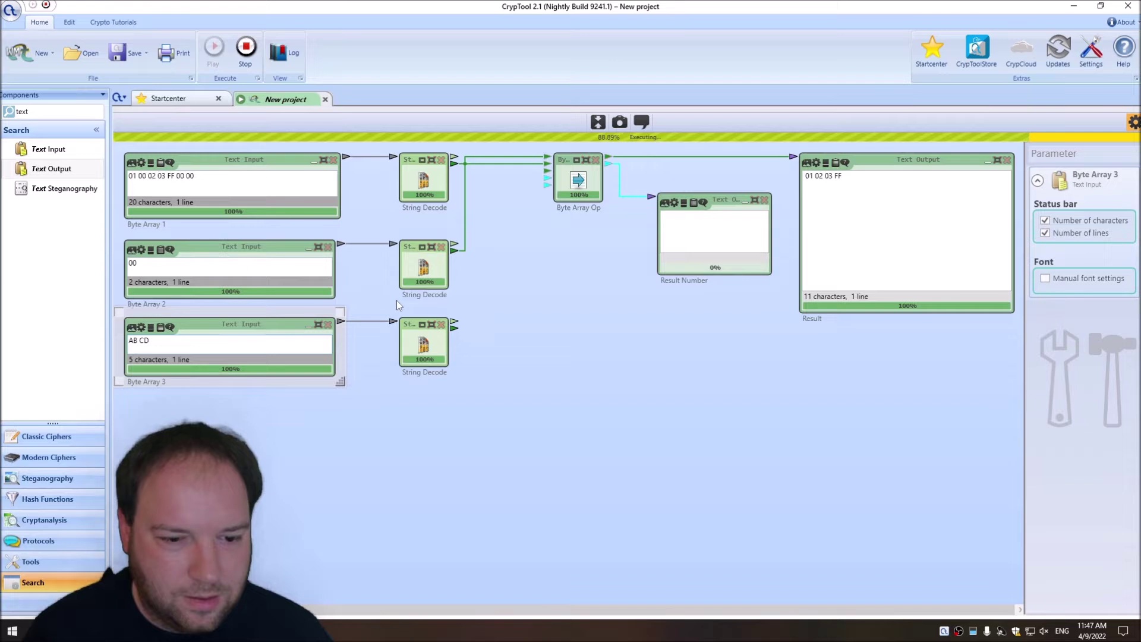
left_click(245, 49)
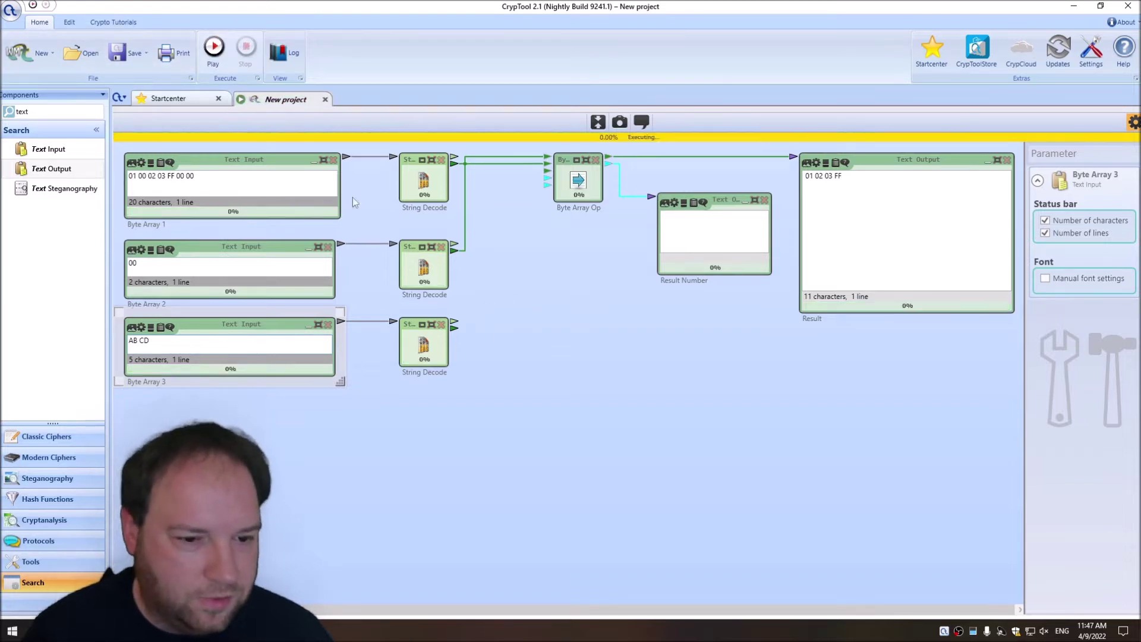
left_click_drag(455, 319, 547, 157)
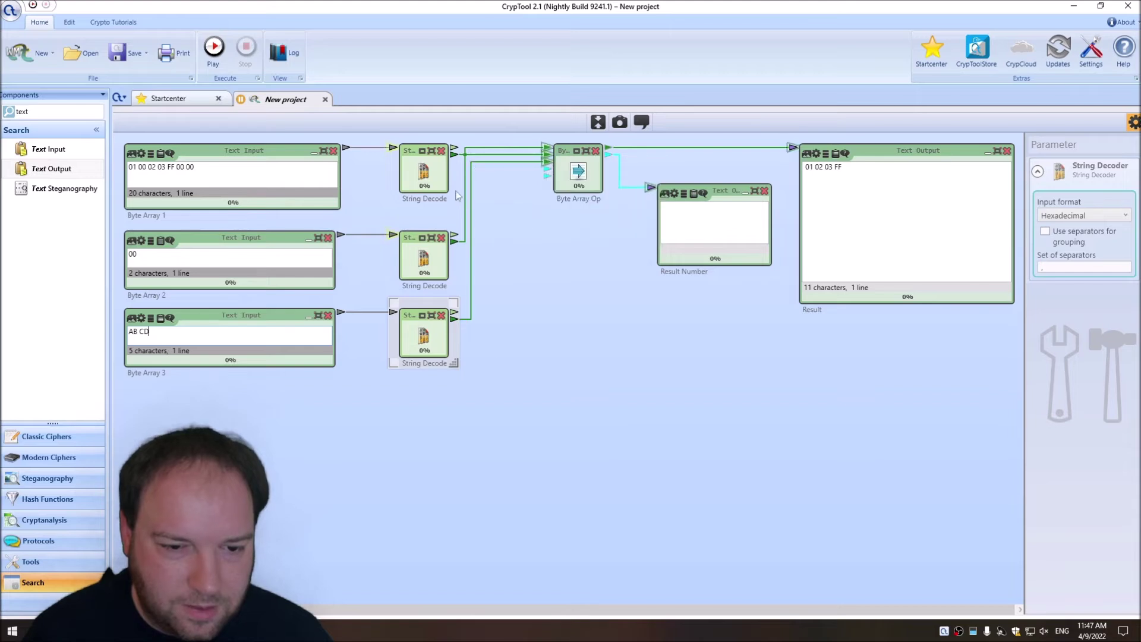
- Space apart the connection lines from the second and third String Decoders and run the workspace to perform the Replace operation
left_click(472, 204)
left_click_drag(476, 207, 516, 209)
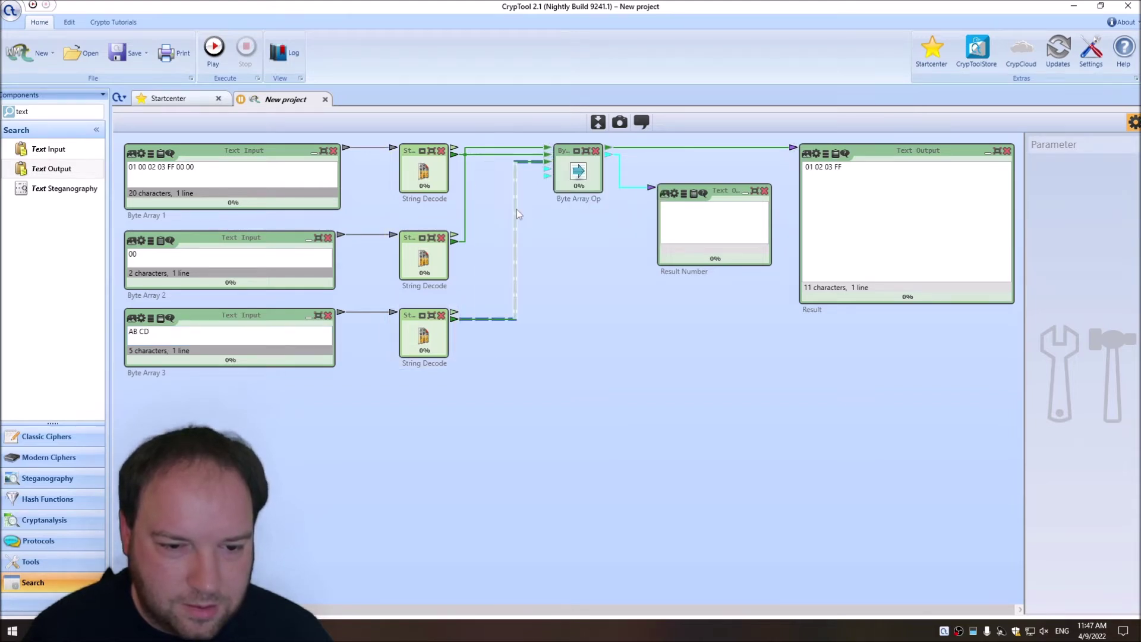
left_click(466, 201)
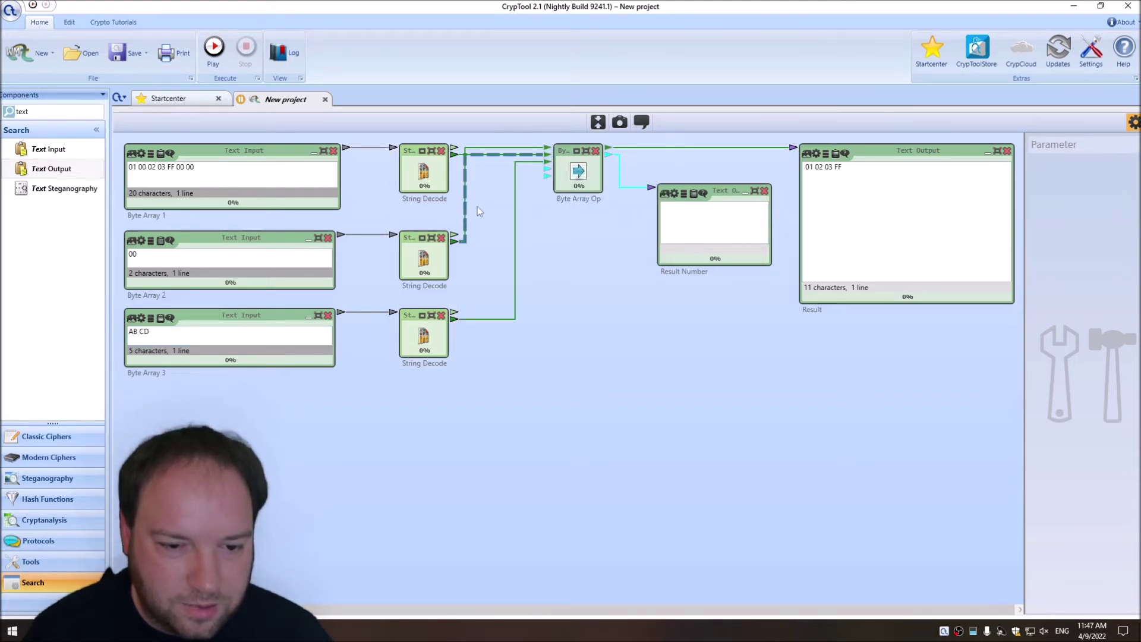
left_click_drag(465, 209, 492, 211)
left_click(611, 308)
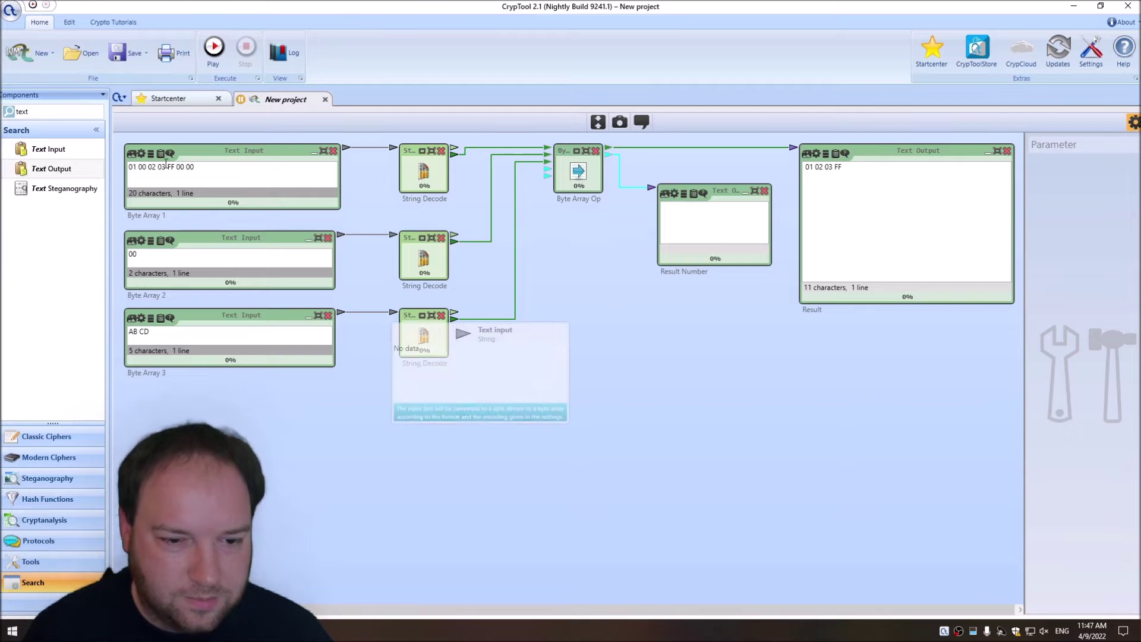
left_click(211, 53)
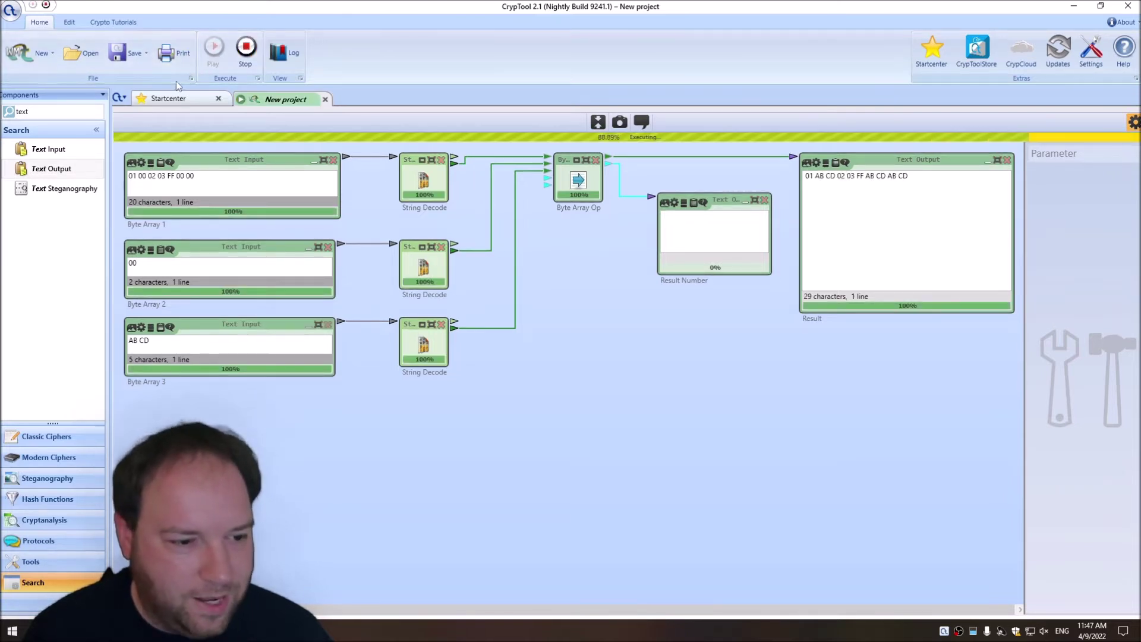
- Compare the 00 bytes in Byte Array 1 with the corresponding AB CD replacements in the Result output
left_click(142, 176)
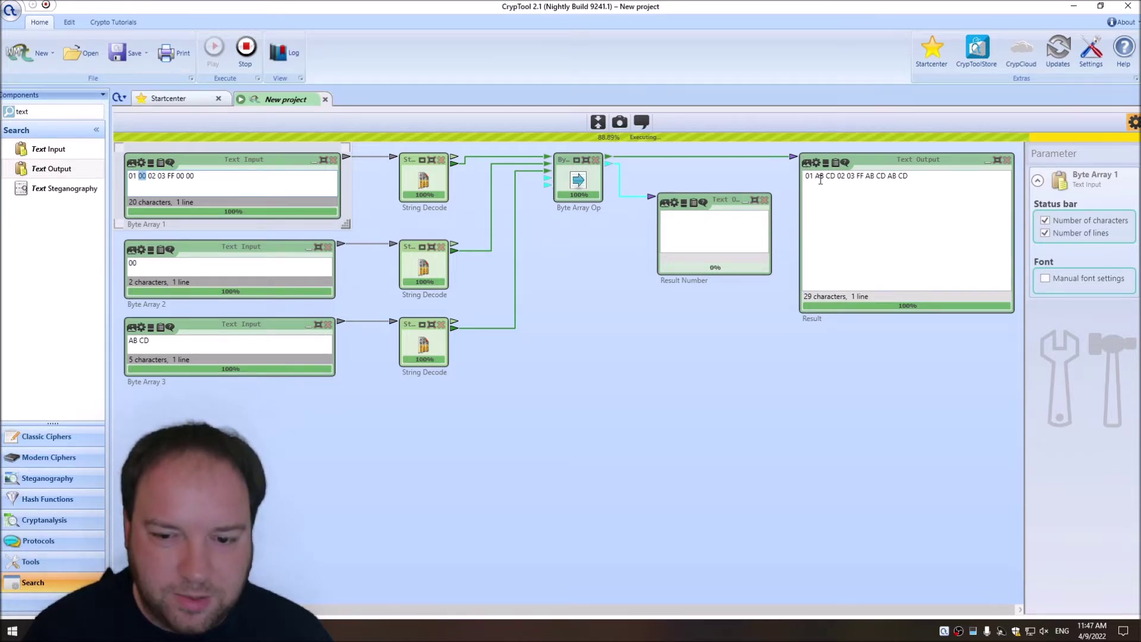
left_click_drag(816, 176, 836, 178)
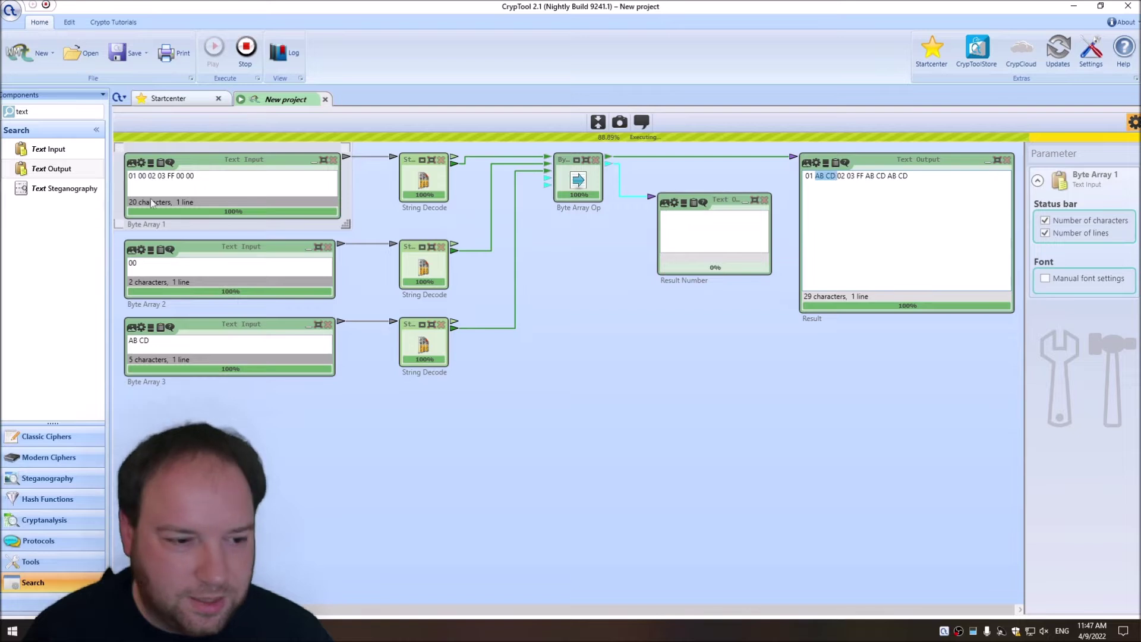
left_click_drag(176, 176, 196, 177)
left_click_drag(866, 178, 885, 180)
left_click(890, 177)
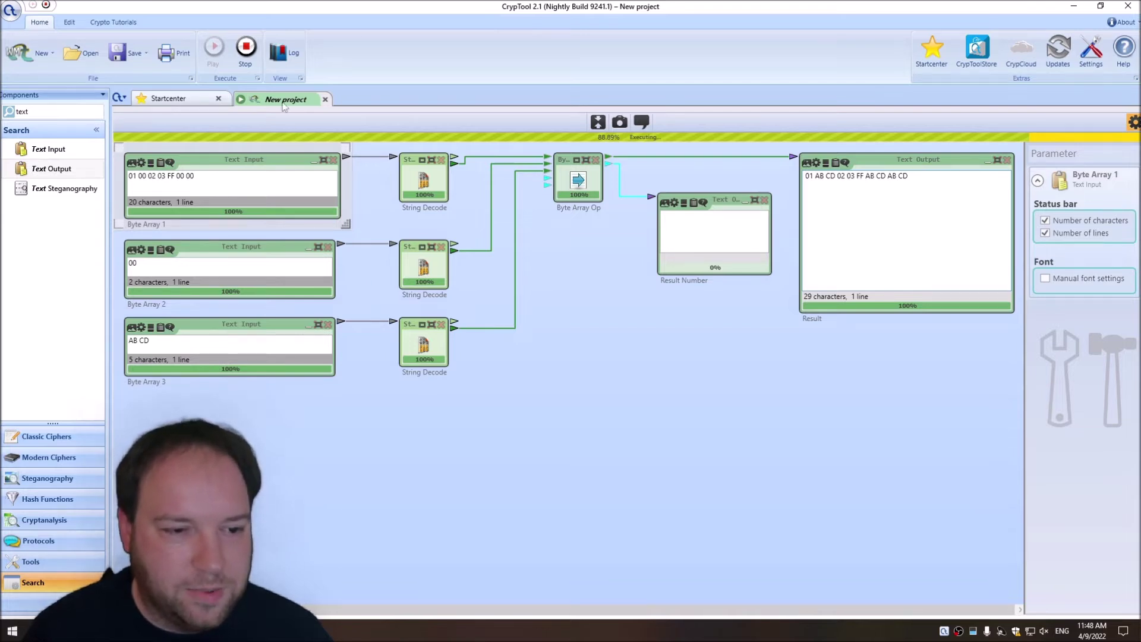
- Stop the workspace and set the Byte Array Operations component's operation to And
left_click(246, 47)
left_click(589, 187)
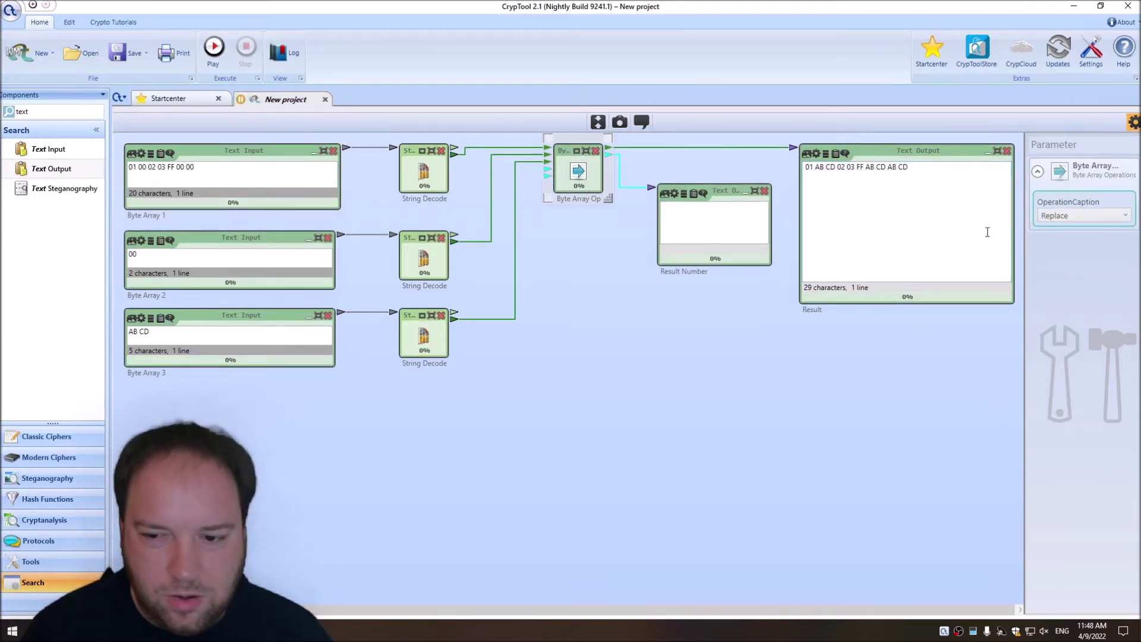
left_click(1076, 216)
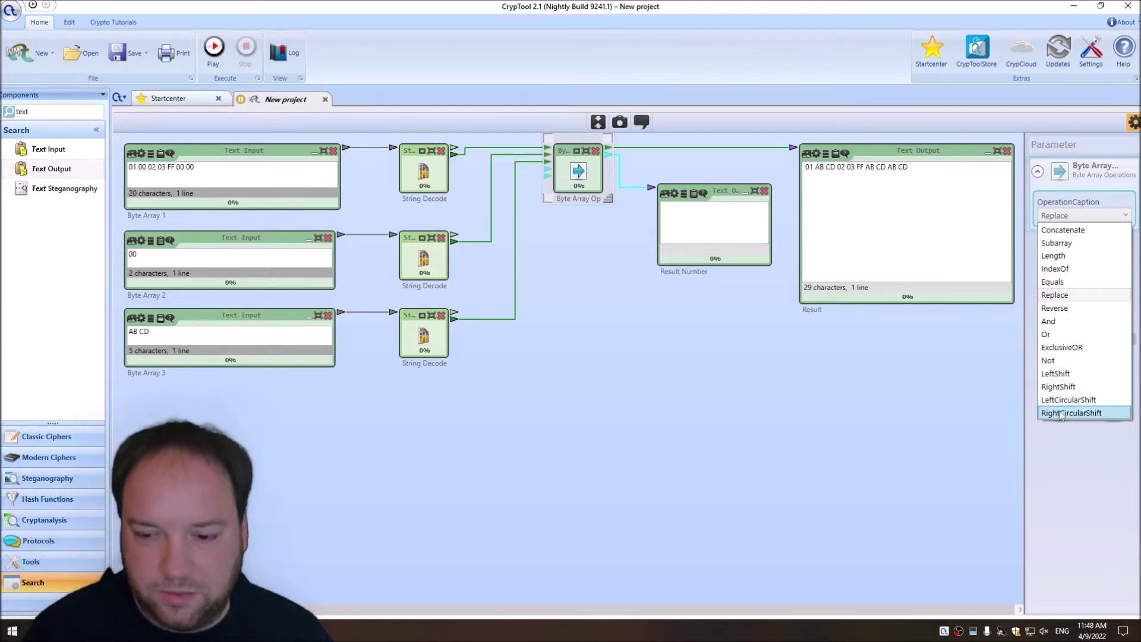
left_click(1049, 321)
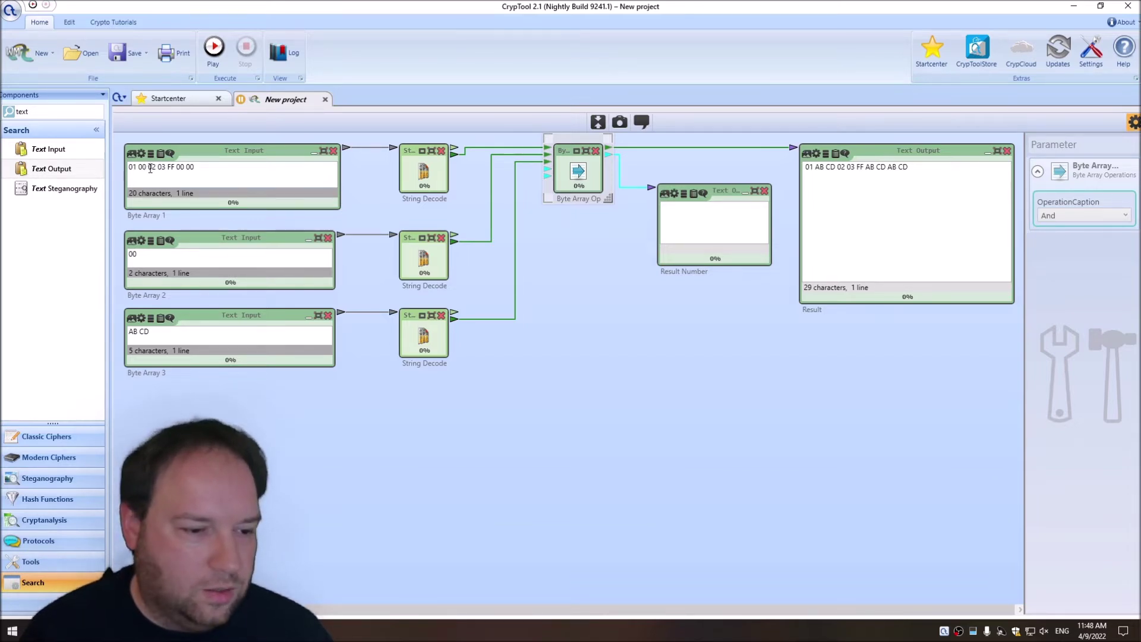
- Set the contents of Byte Array 2 to "00 00 FF 00 00 00 00" and run the workspace to perform the And operation
left_click(142, 252)
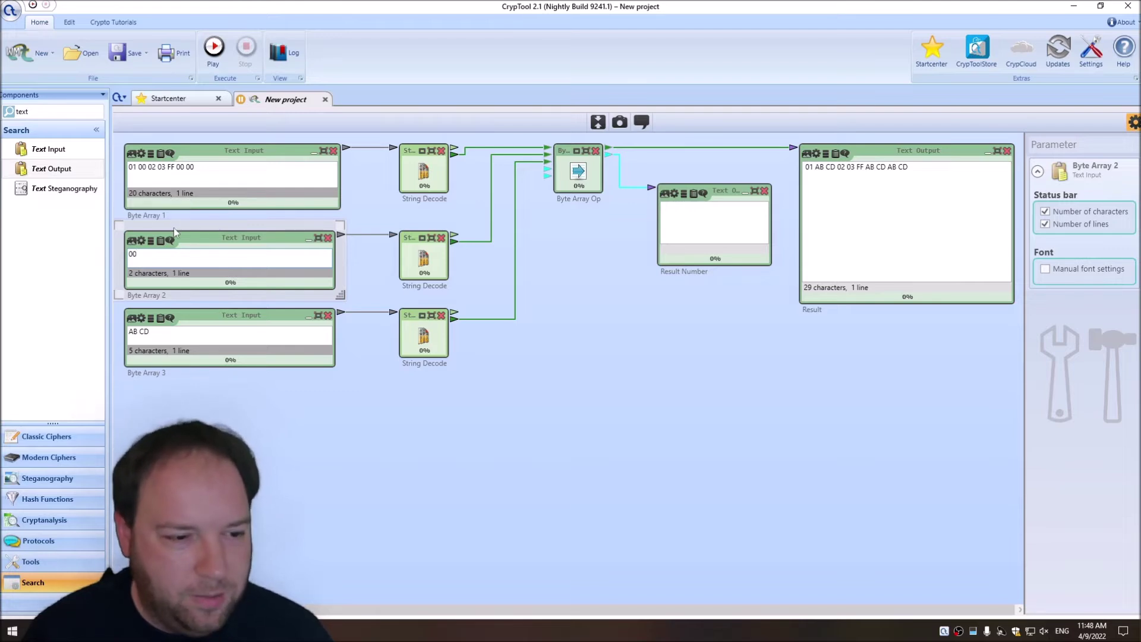
double_click(151, 167)
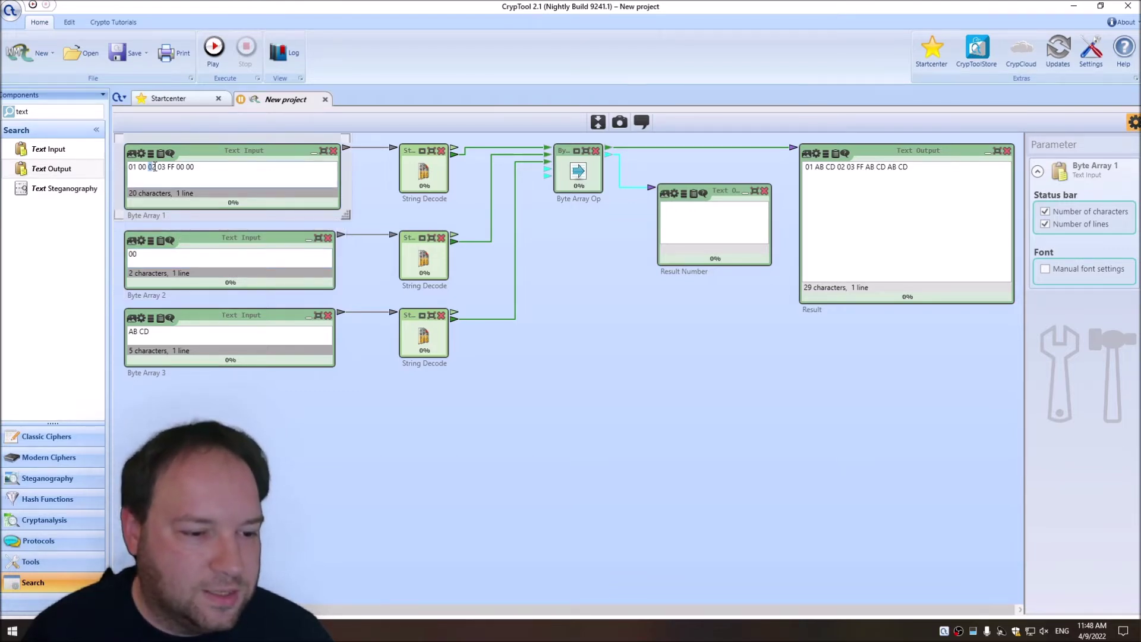
left_click(199, 260)
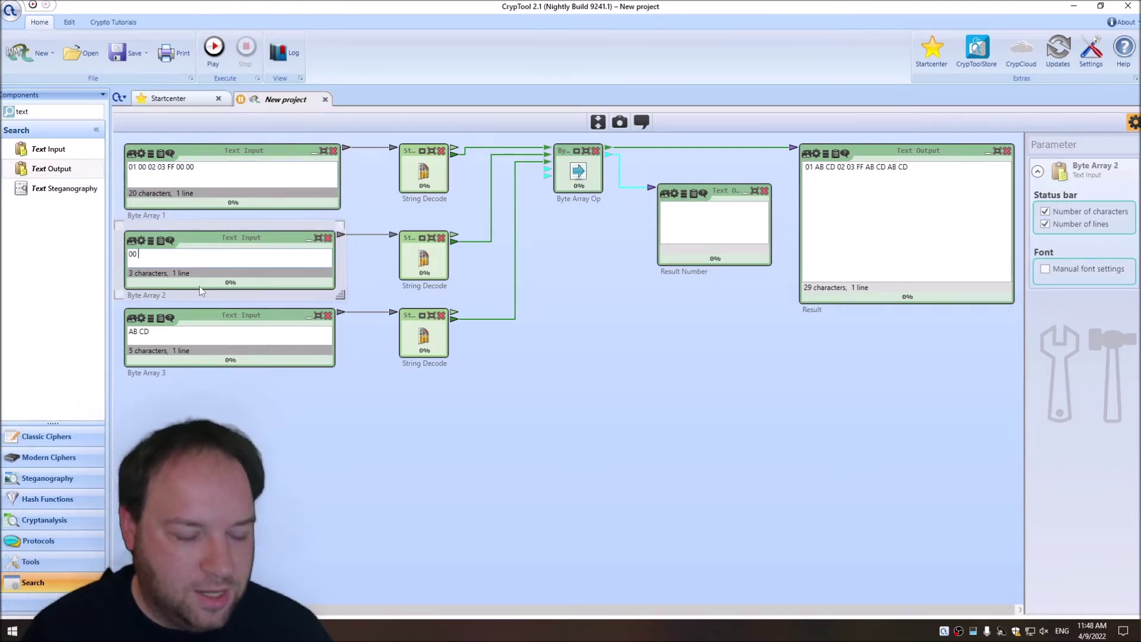
type("00 FF 00 00 00")
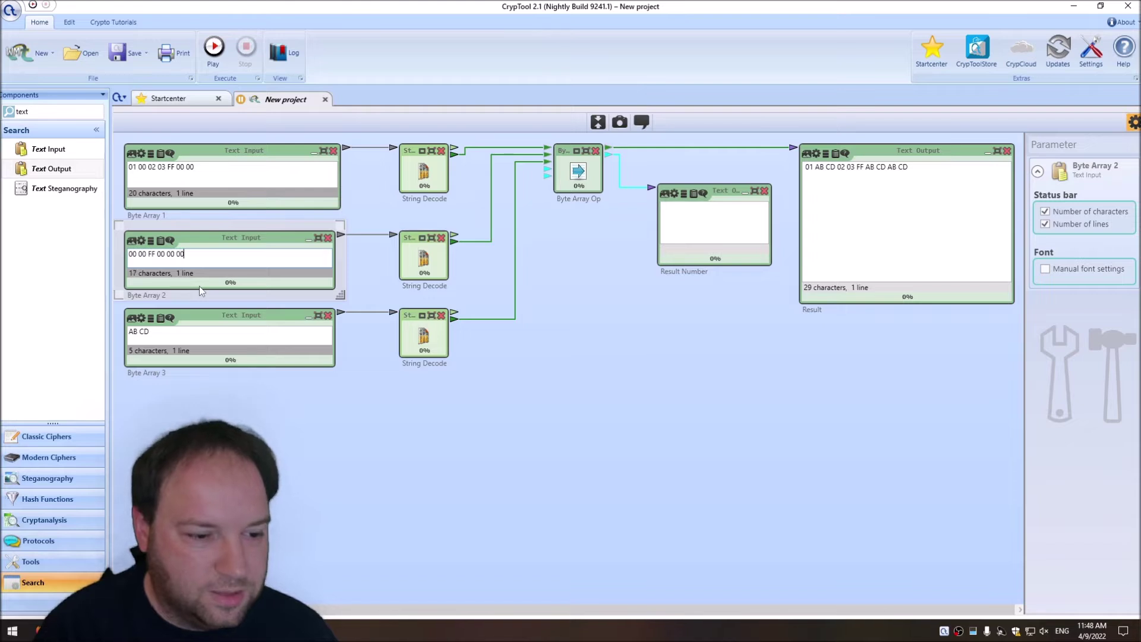
type(" 00")
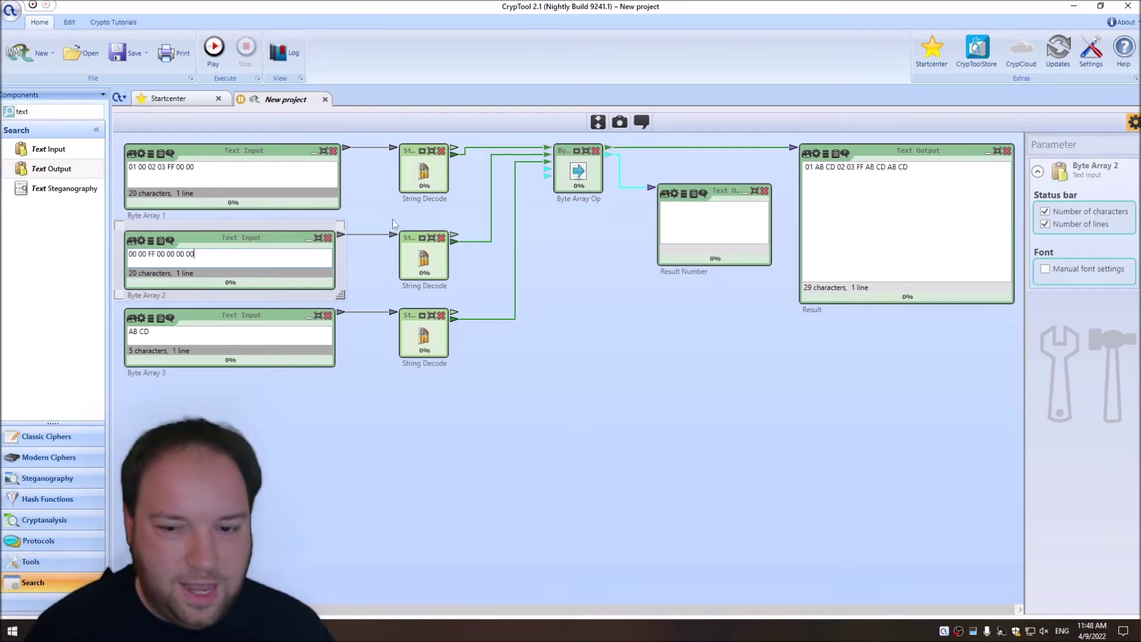
left_click(597, 182)
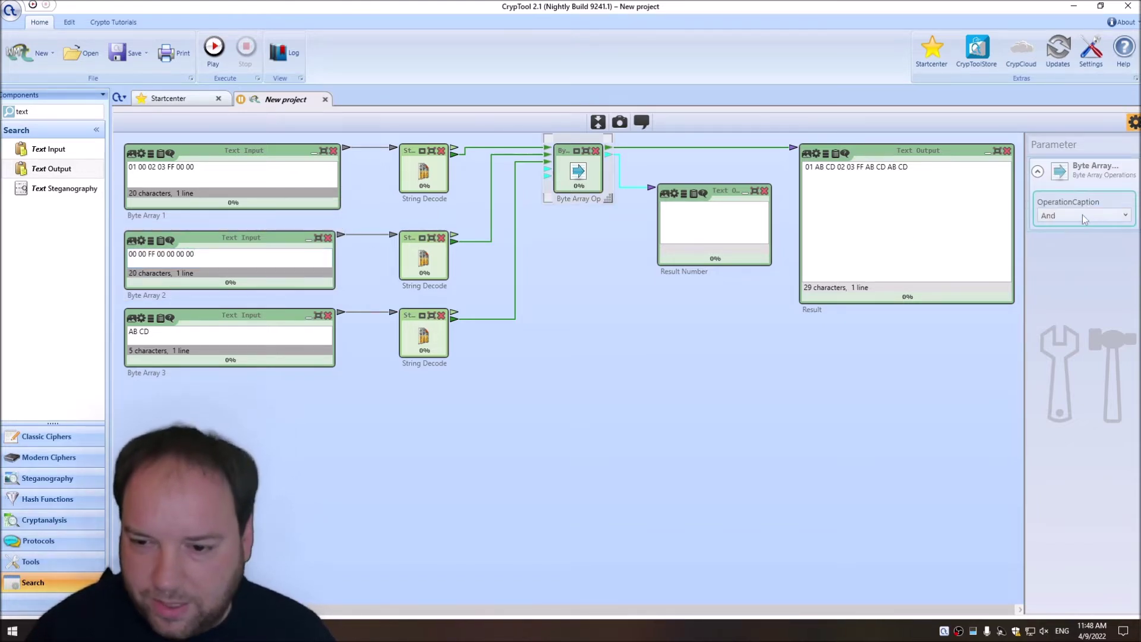
left_click(214, 59)
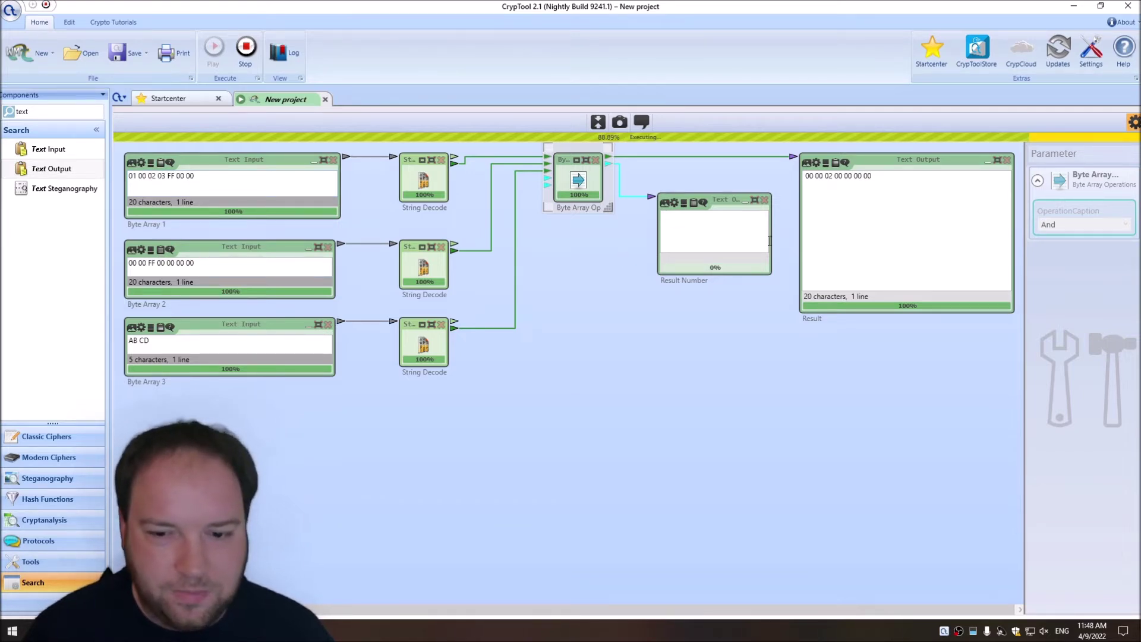
- Compare the And result with the matching bytes of Byte Array 1 and Byte Array 2, especially the third byte
left_click_drag(908, 178, 781, 170)
left_click(776, 178)
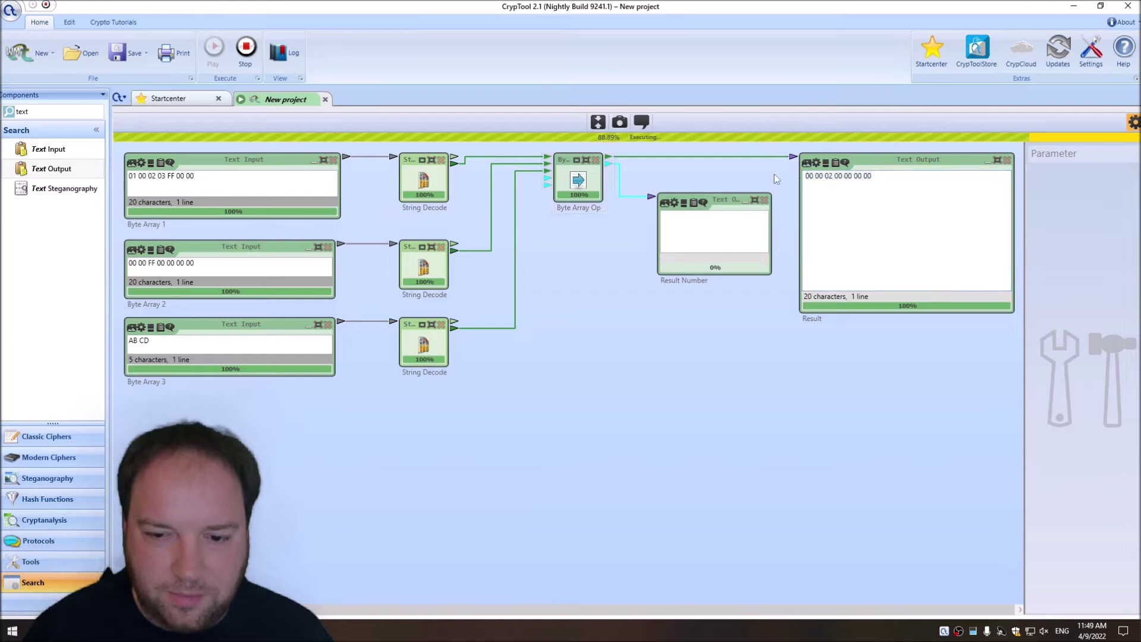
left_click(131, 262)
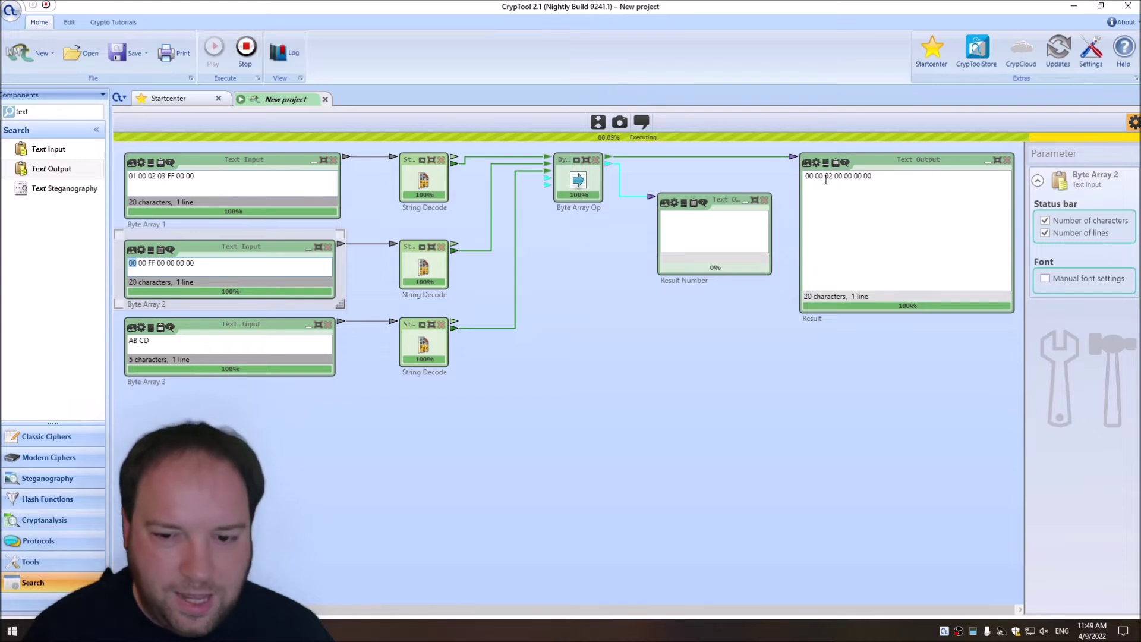
double_click(153, 177)
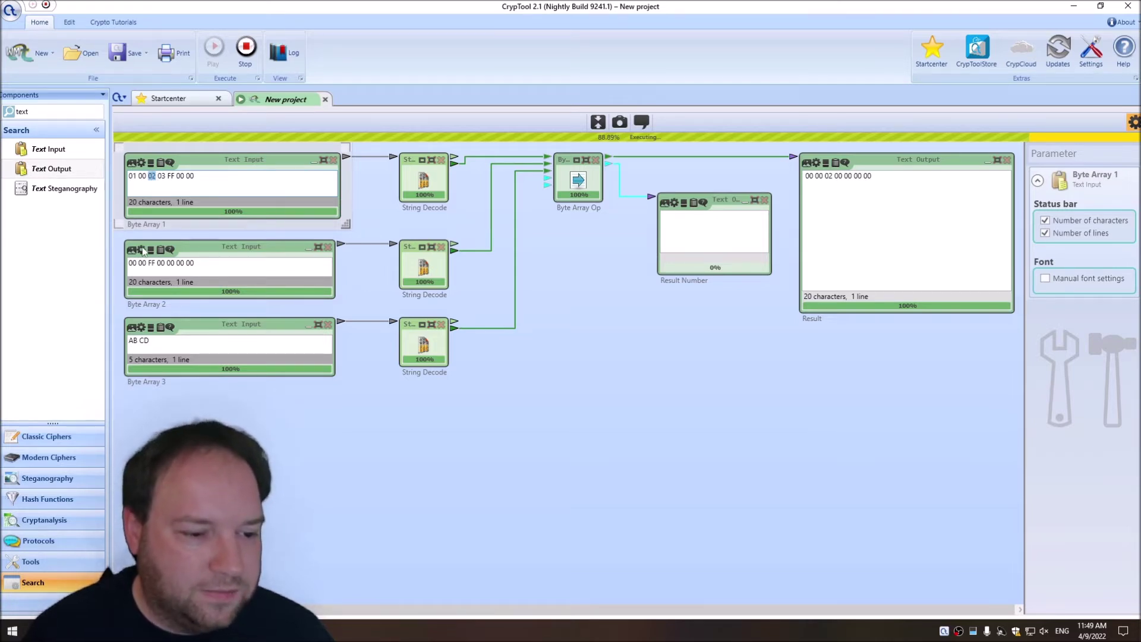
double_click(152, 263)
left_click(154, 178)
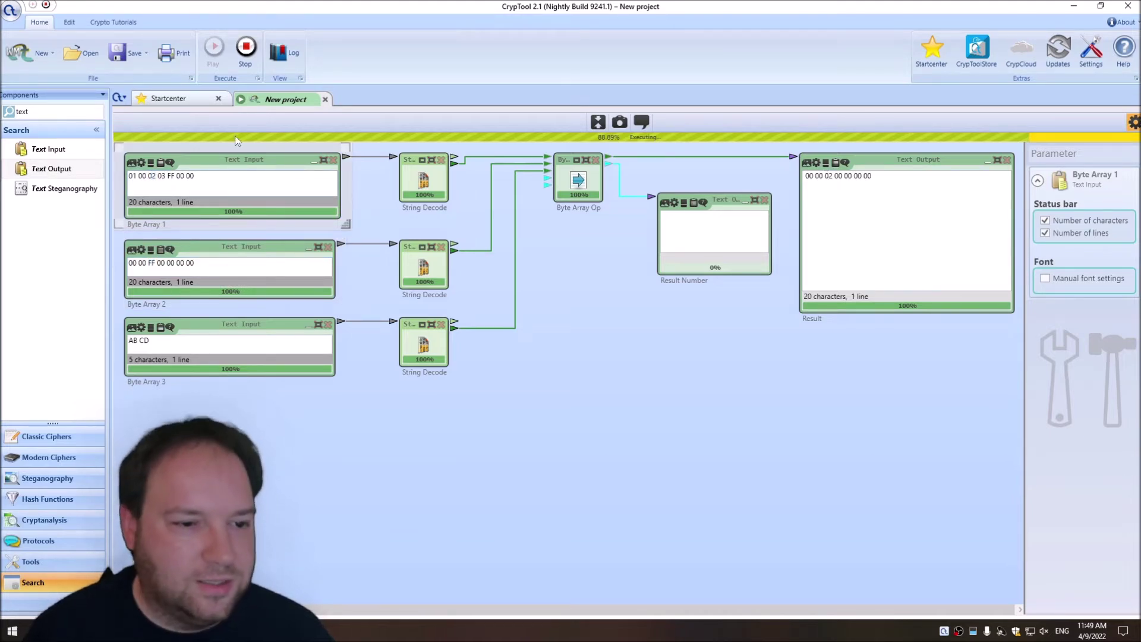
- Change the third byte of Byte Array 1 to 12 and its sixth byte to 10 while the workspace is running
left_click(150, 176)
key("BackSpace")
type("1")
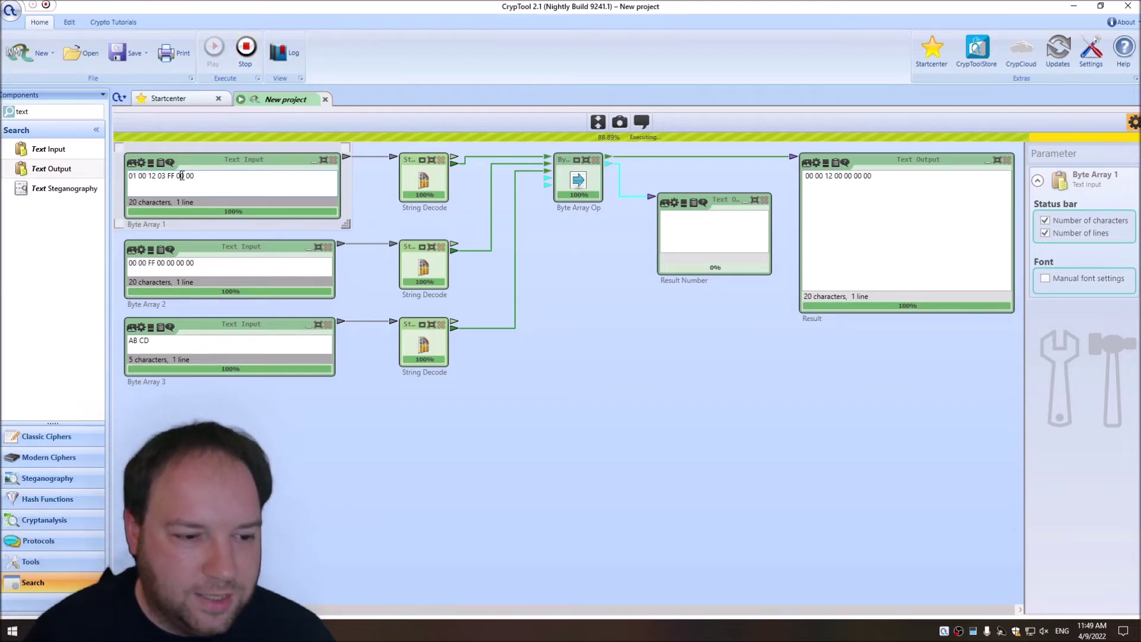
left_click(179, 176)
key("BackSpace")
type("1")
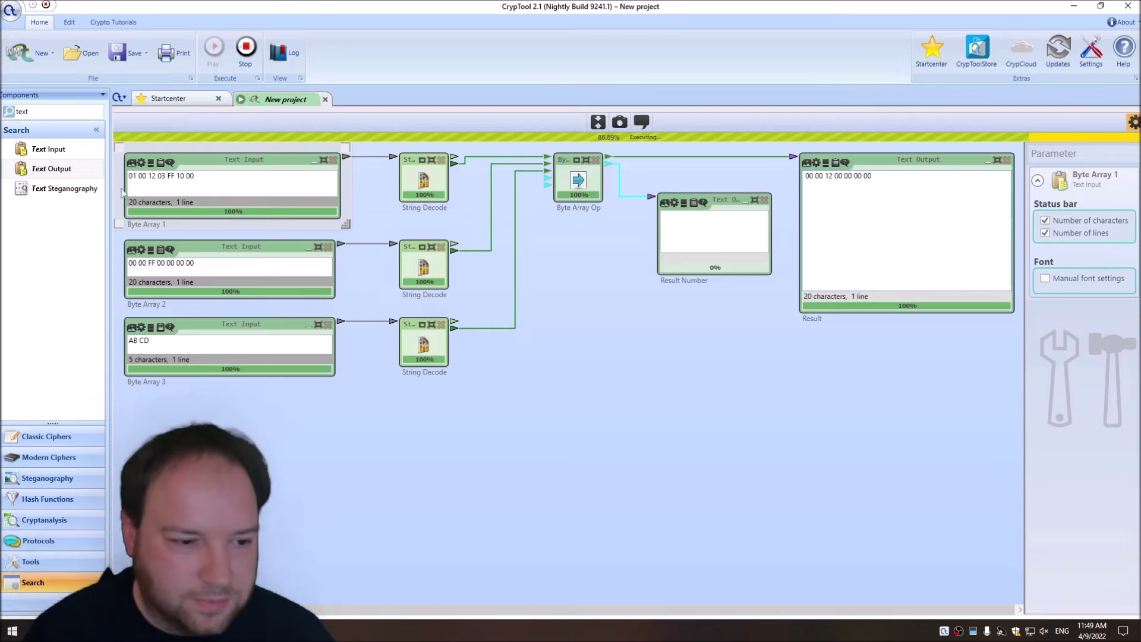
- Stop the workspace and set the Byte Array Operations component's operation to Or
left_click(246, 48)
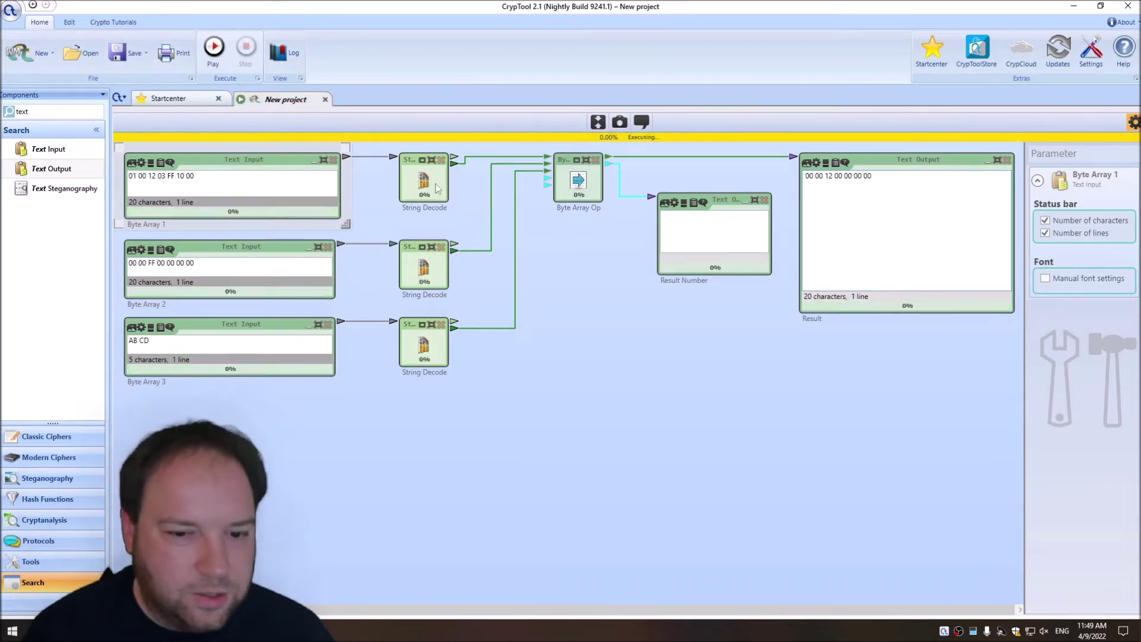
left_click(578, 173)
left_click(1063, 216)
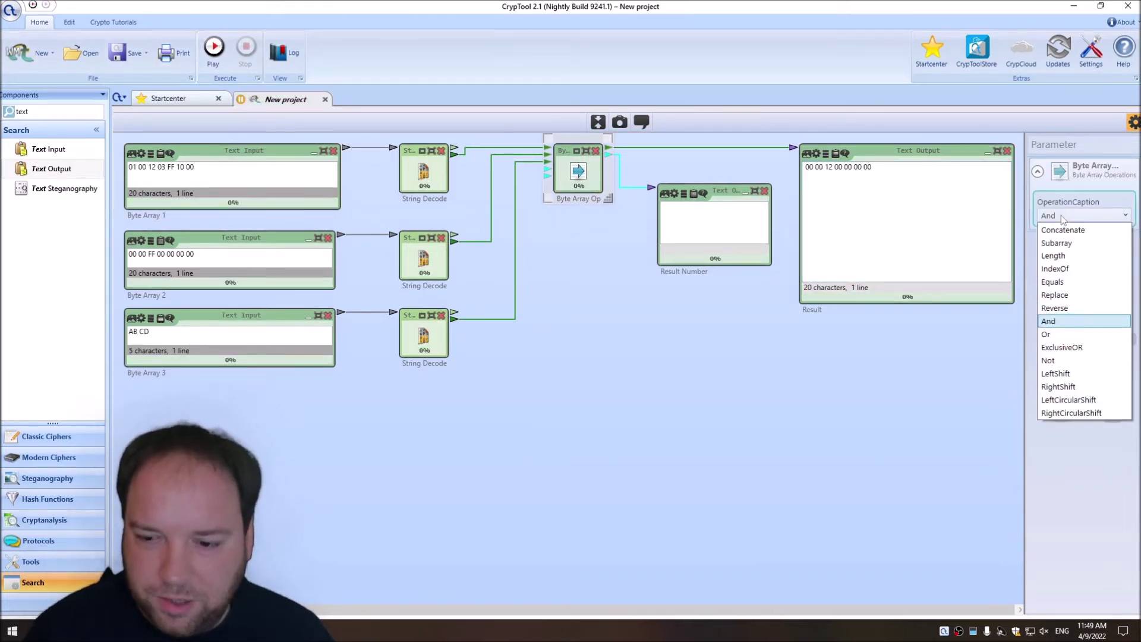
left_click(1047, 312)
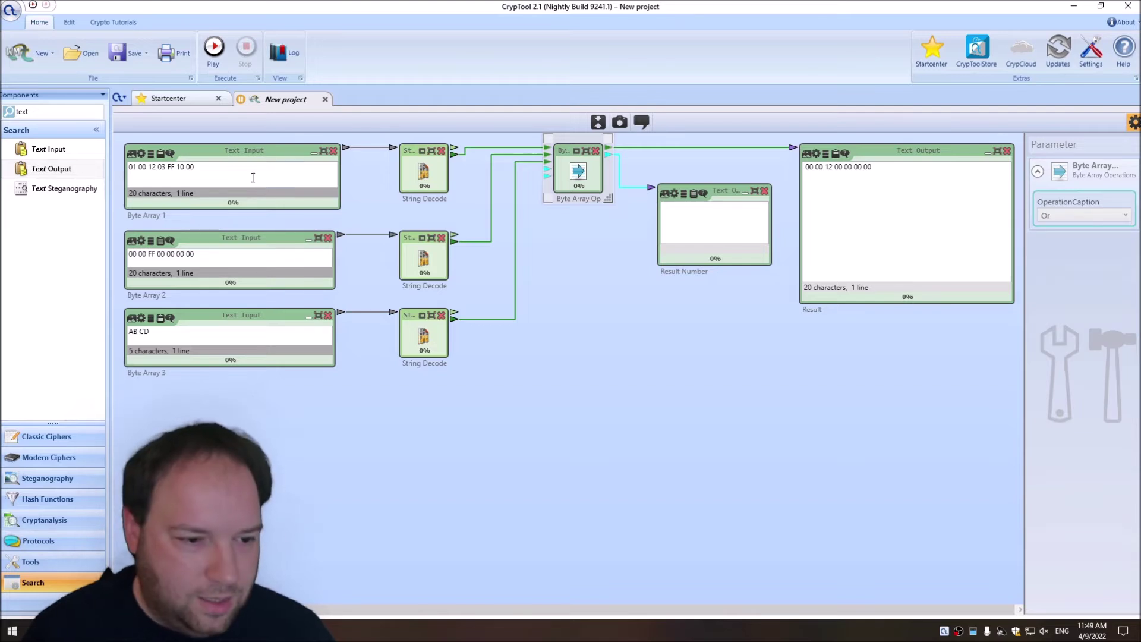
- Set the input format of the String Decoders for Byte Array 1 and Byte Array 2 to Binary
left_click_drag(252, 179, 42, 202)
left_click(425, 172)
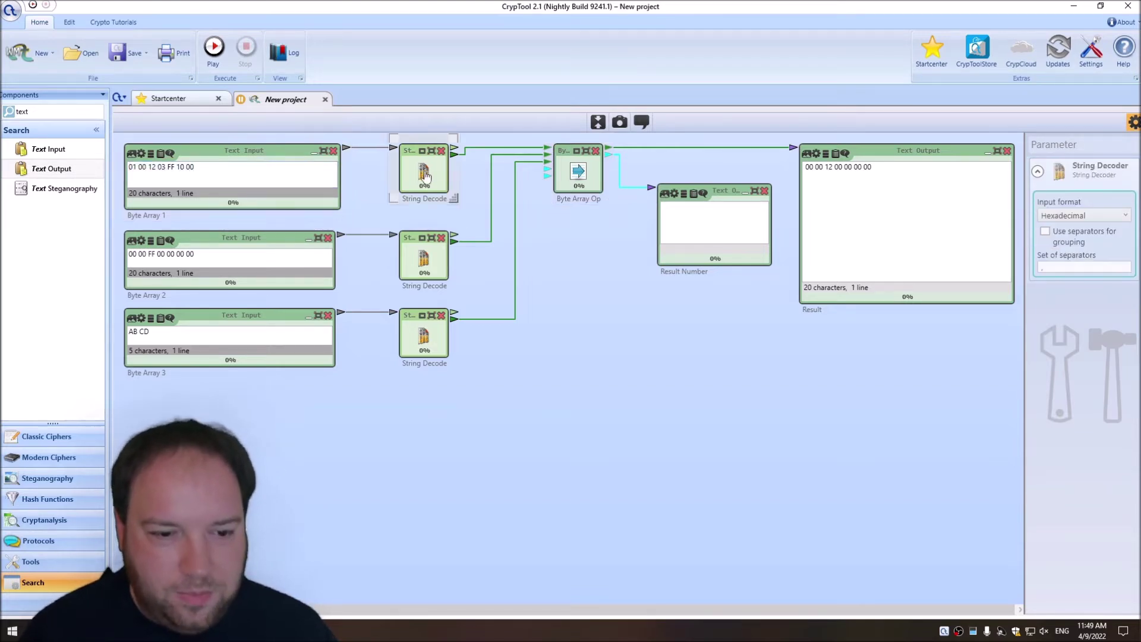
left_click(1080, 216)
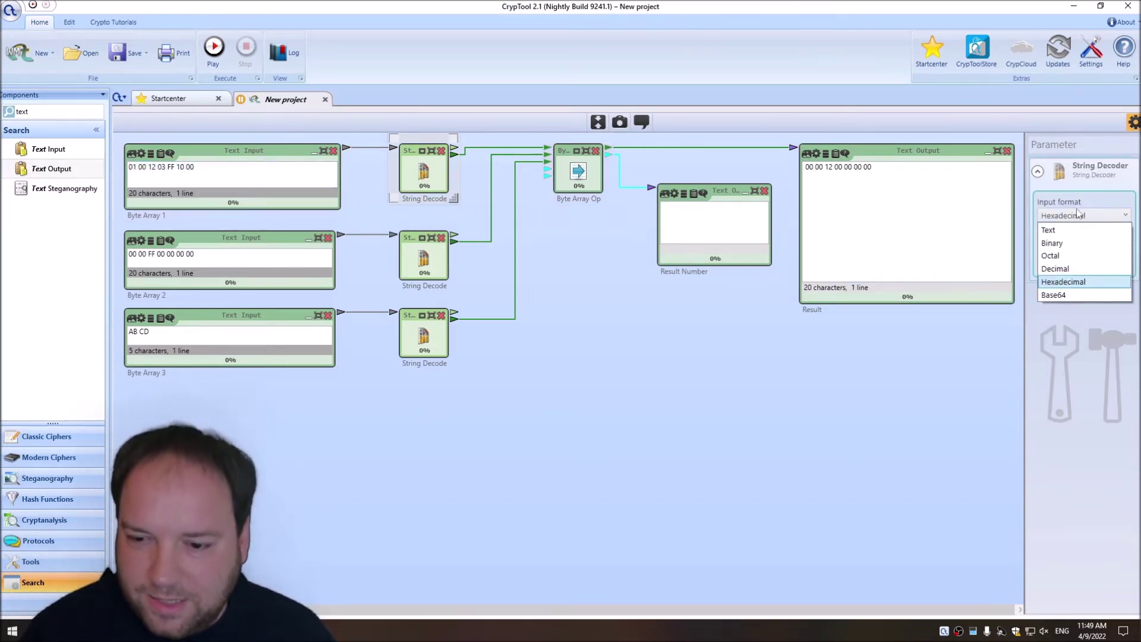
left_click(1061, 243)
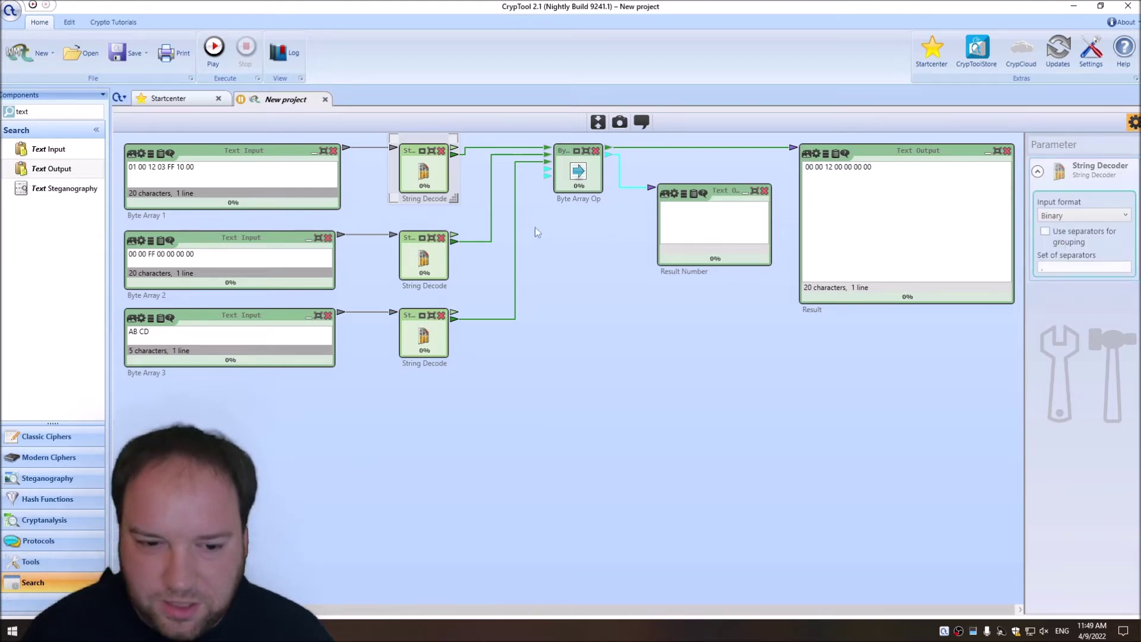
left_click(443, 268)
left_click(1099, 216)
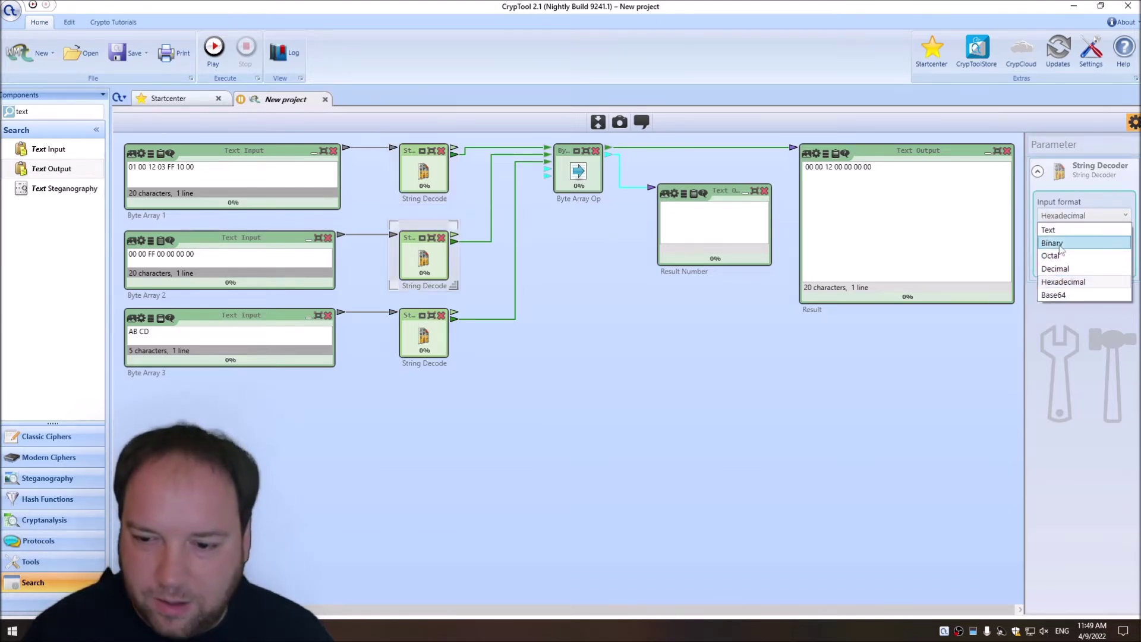
left_click(1060, 245)
left_click_drag(211, 168, 101, 188)
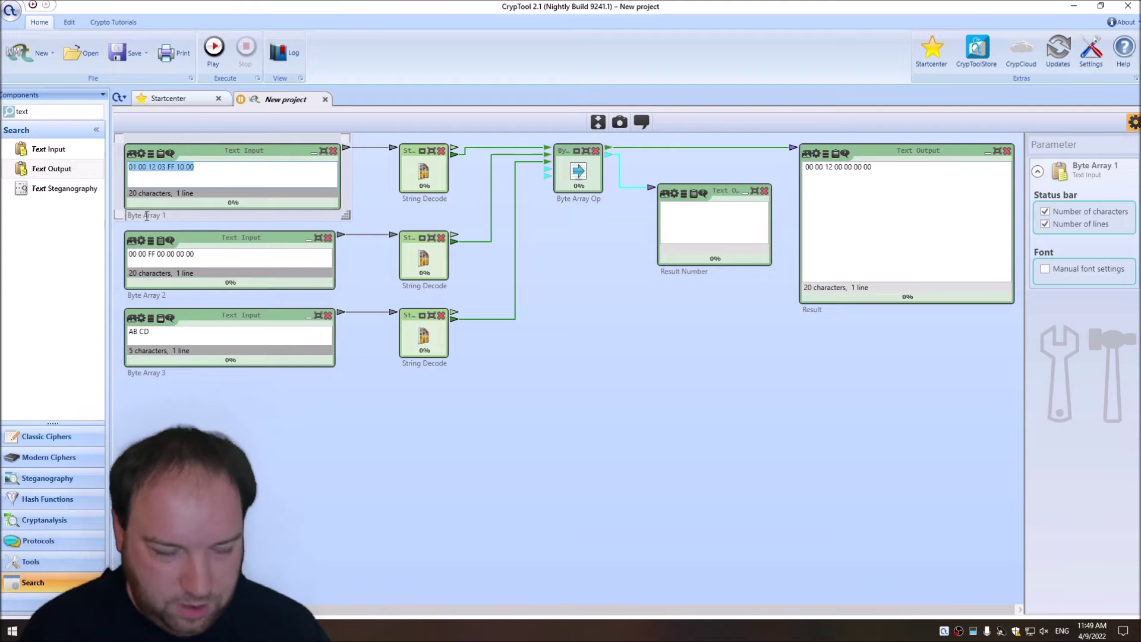
type("0000")
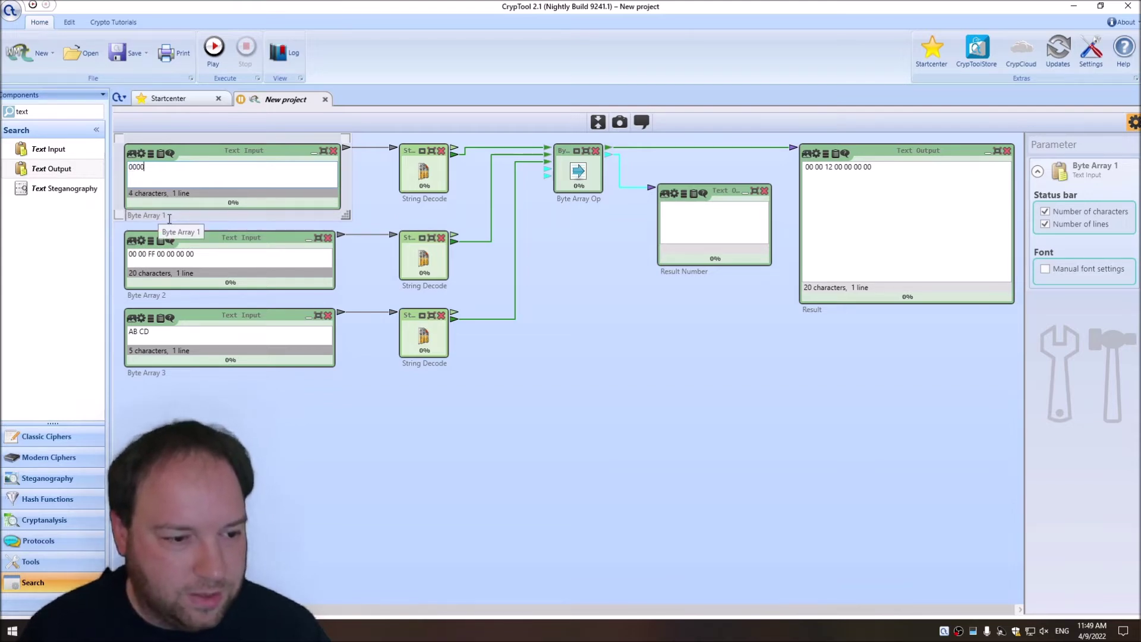
type("0000 ")
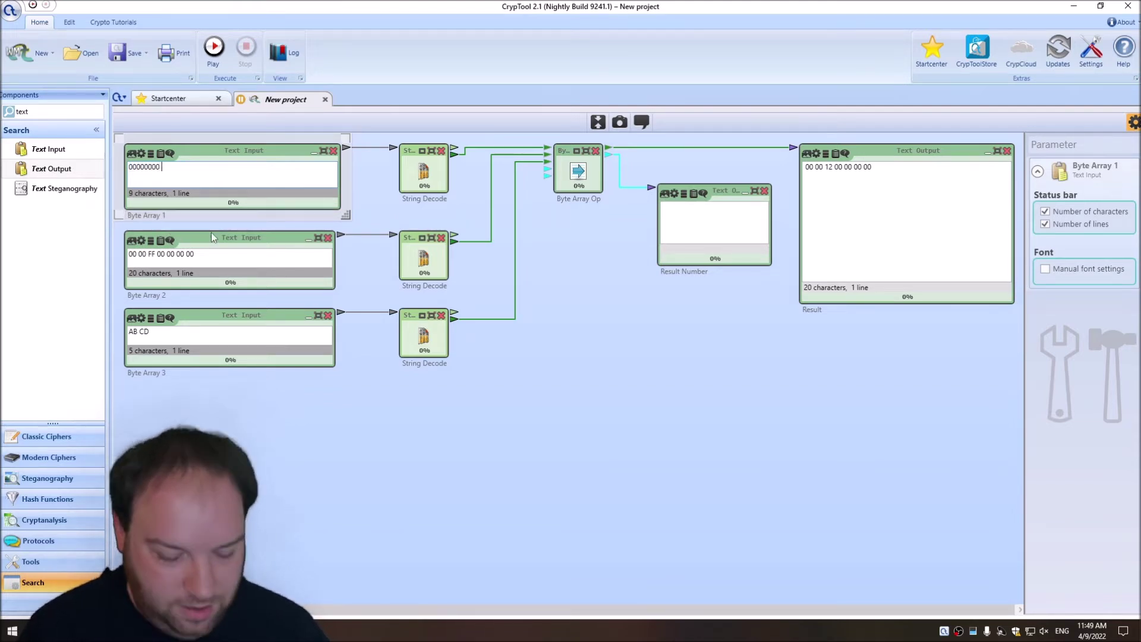
type("00000000 00000000")
left_click(198, 253)
key("ctrl+a")
key("ctrl+v")
key("ctrl+v")
key("ctrl+v")
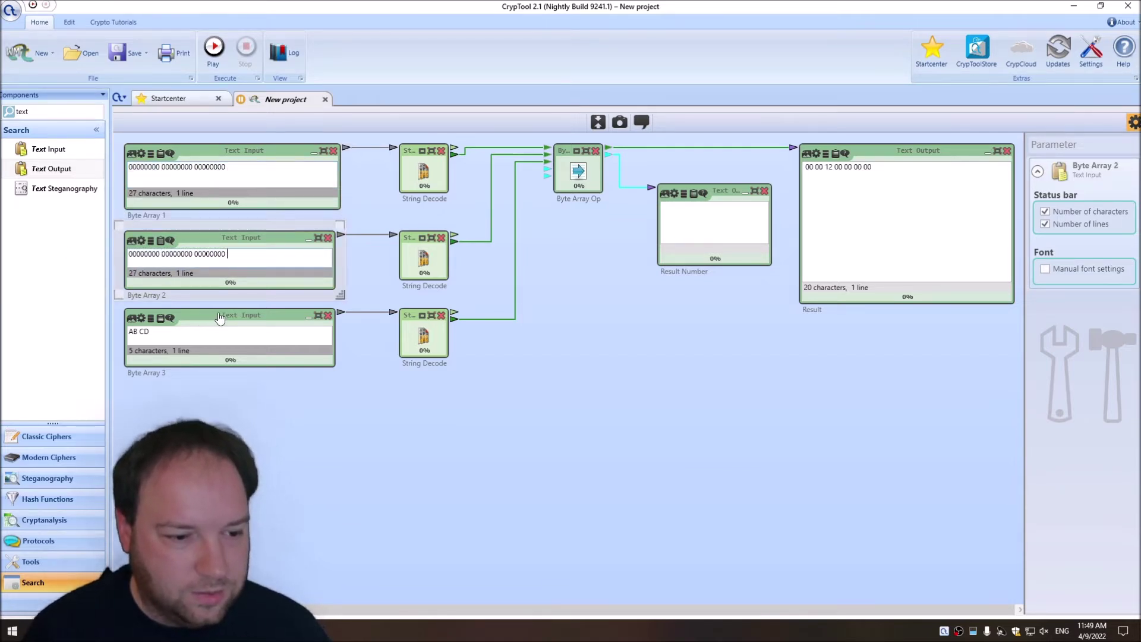
- Move the Result Number output further down and delete the connection between Byte Array Operations and the Result output
left_click_drag(739, 211, 719, 287)
right_click(651, 147)
left_click(683, 157)
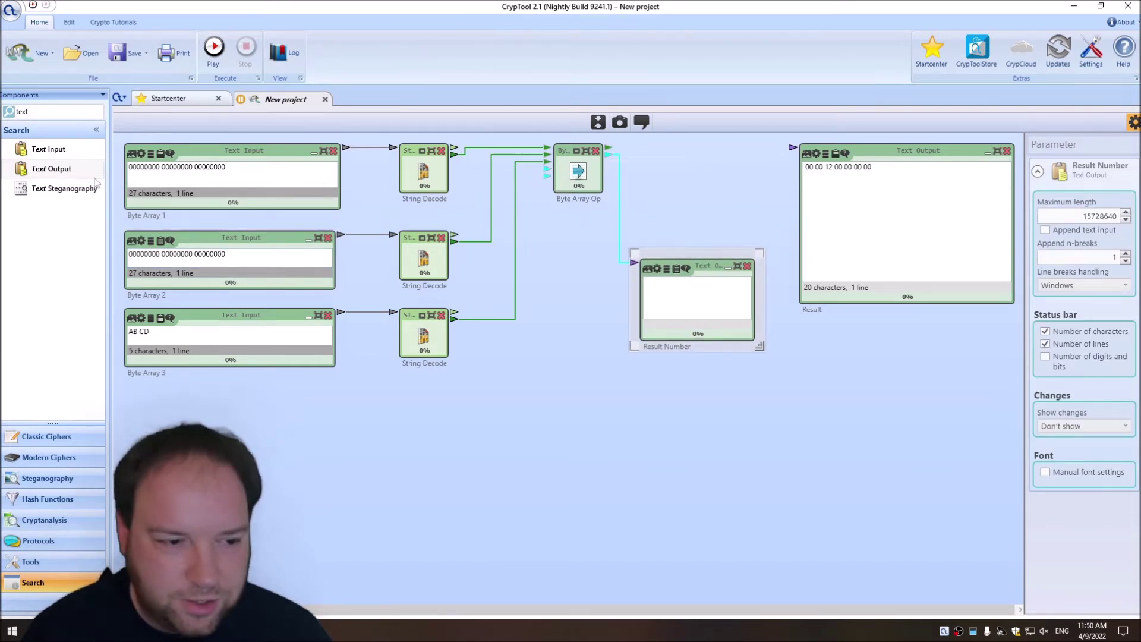
- Search the components for "encoder" and place a String Encoder between Byte Array Operations and the Result output
left_click(57, 111)
double_click(57, 111)
type("en")
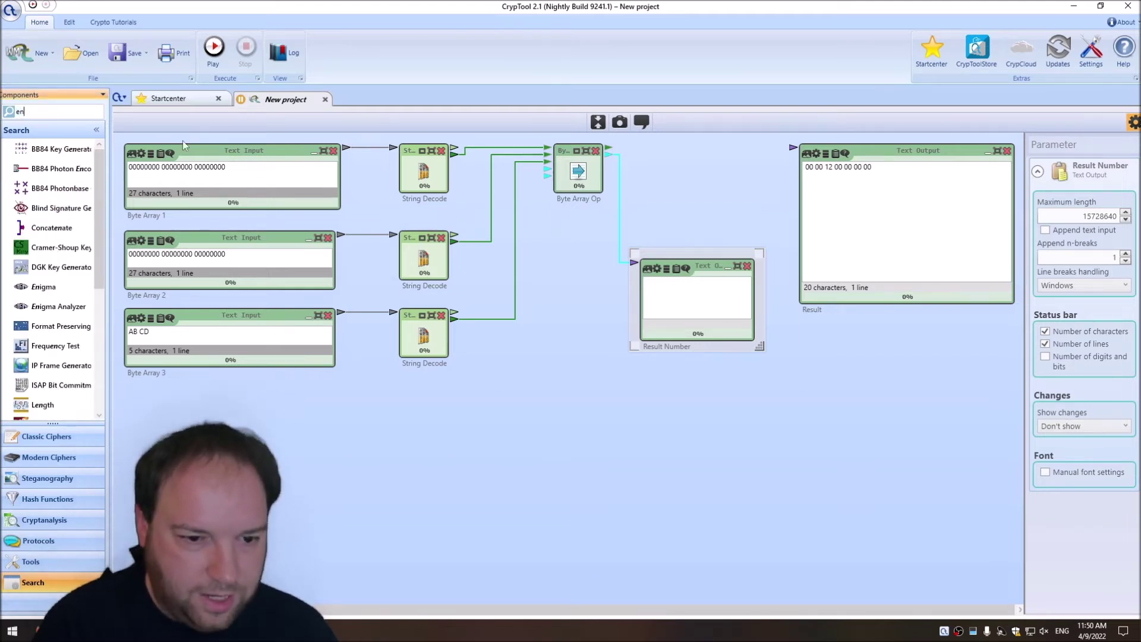
type("coder")
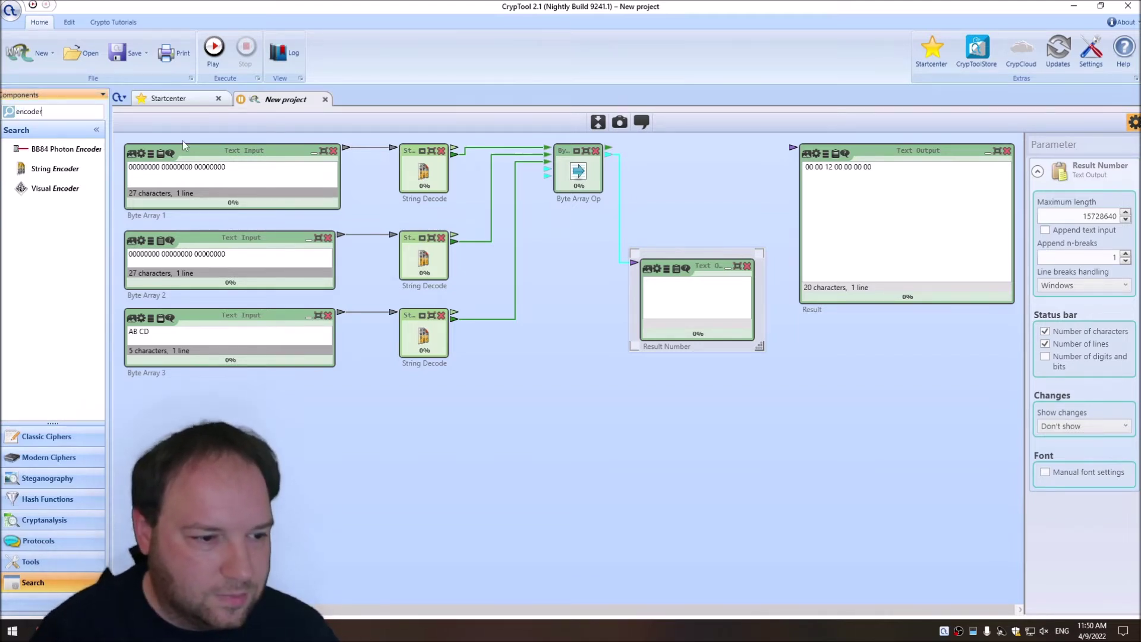
left_click_drag(59, 169, 683, 156)
- Set the String Encoder's presentation format to Binary and connect it between the Byte Array Operations output and the Result output
left_click(1074, 216)
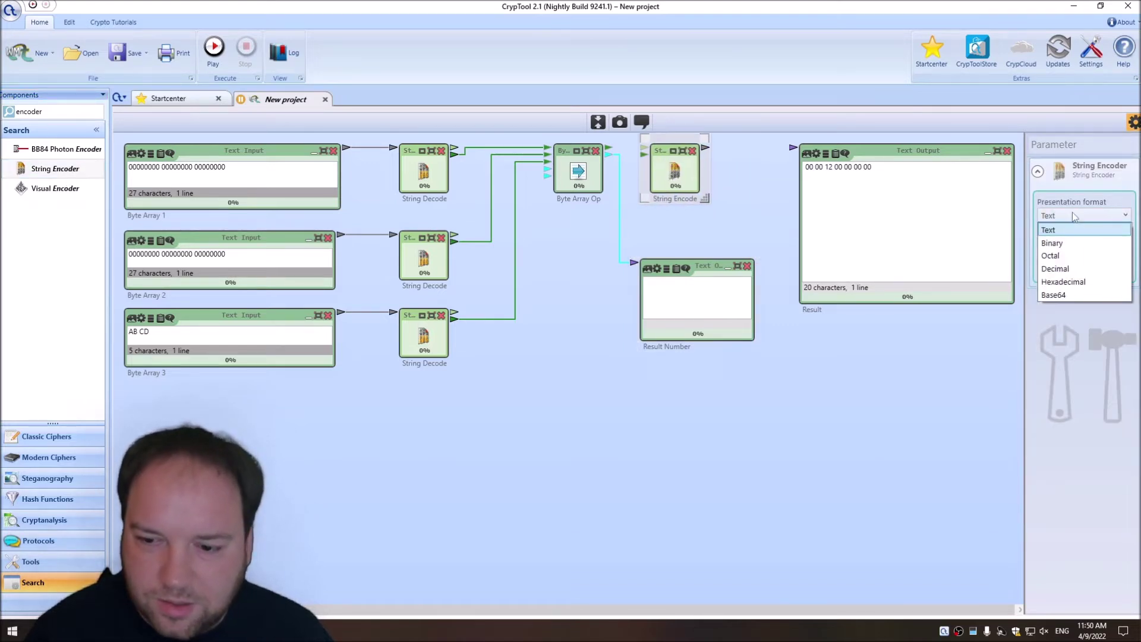
left_click(1055, 243)
left_click_drag(617, 155, 792, 148)
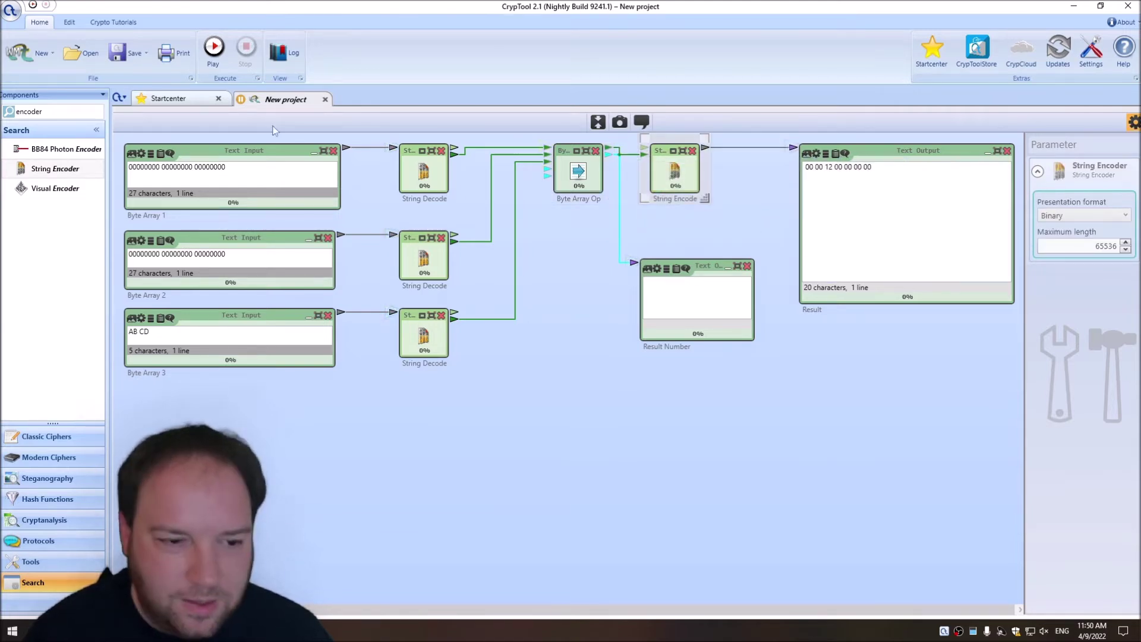
- Run the workspace with the Or operation on the all-zero byte arrays and examine the binary Result output
left_click(214, 47)
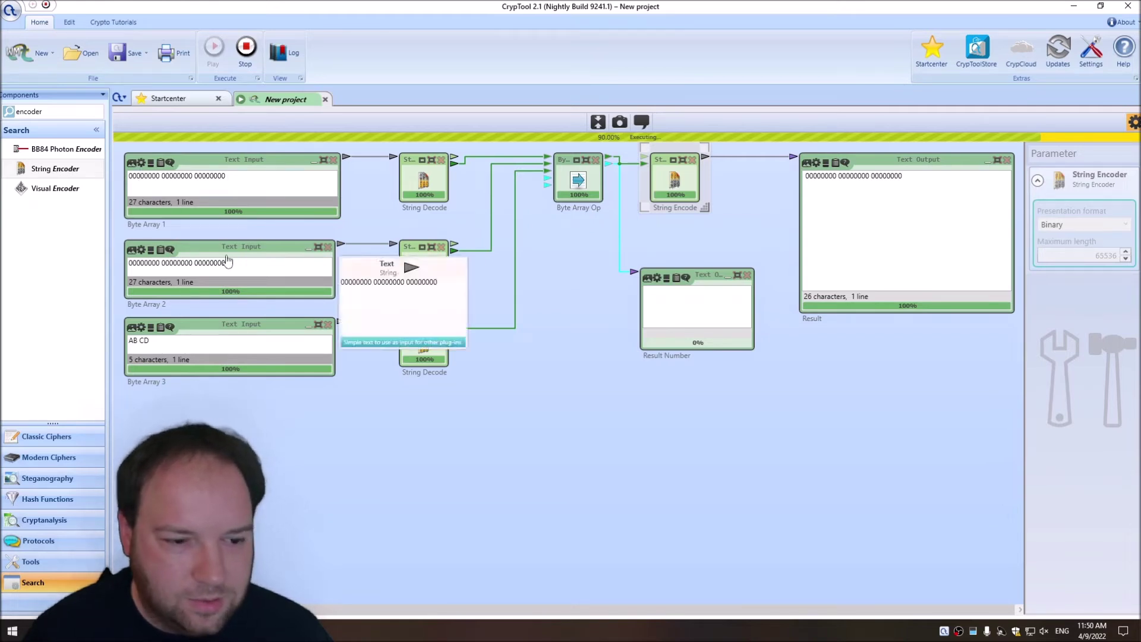
left_click(559, 191)
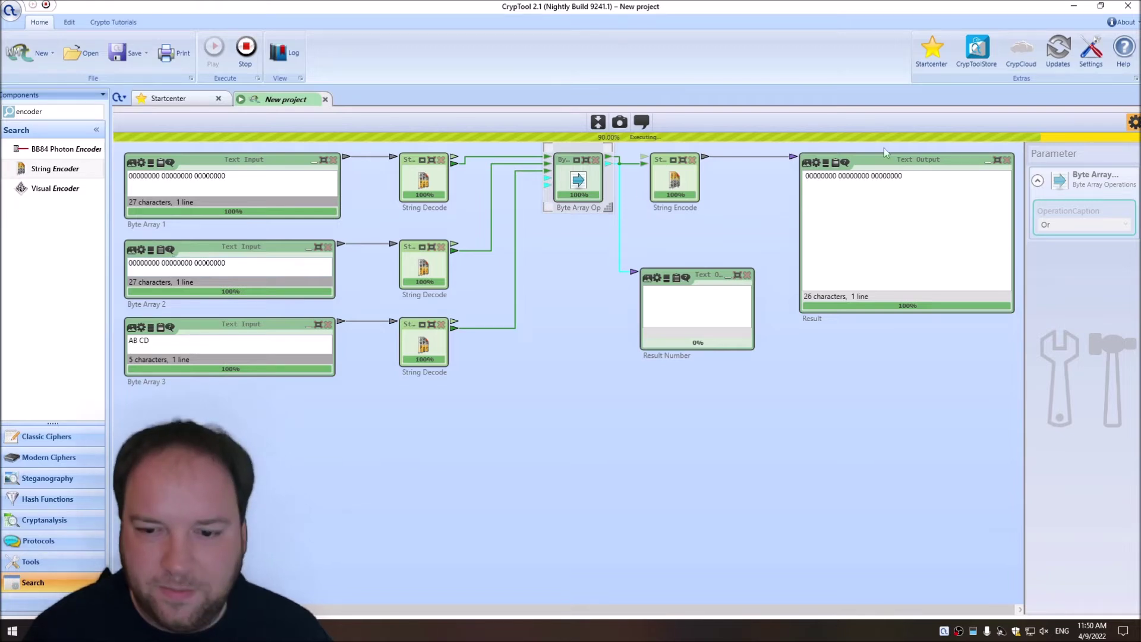
left_click_drag(928, 175, 795, 179)
left_click(884, 203)
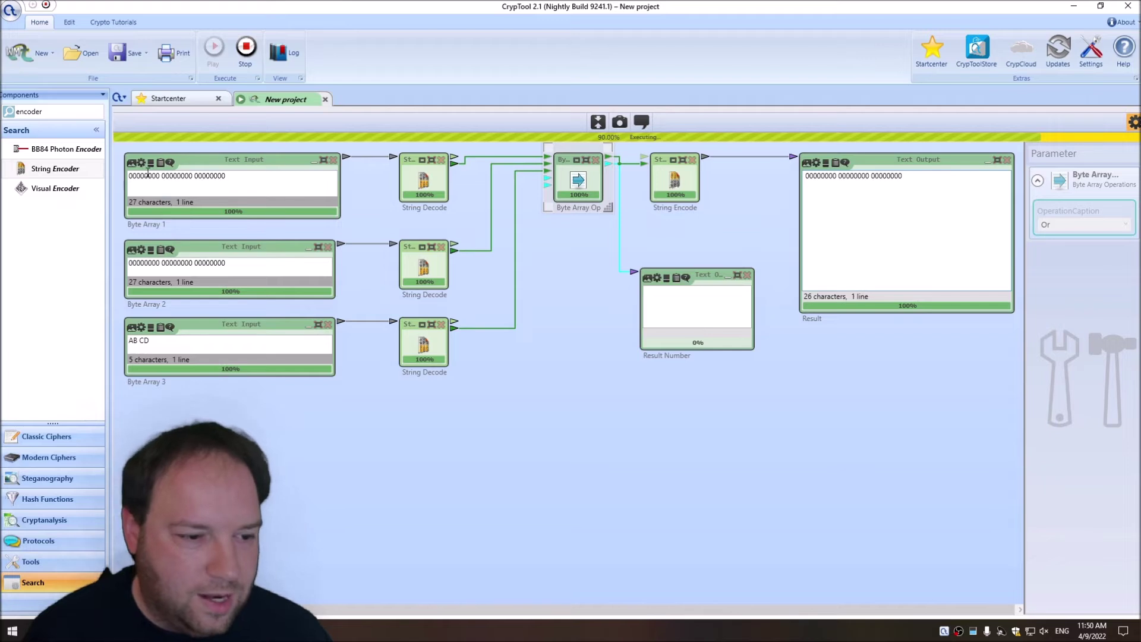
left_click(147, 173)
key("BackSpace")
type("1")
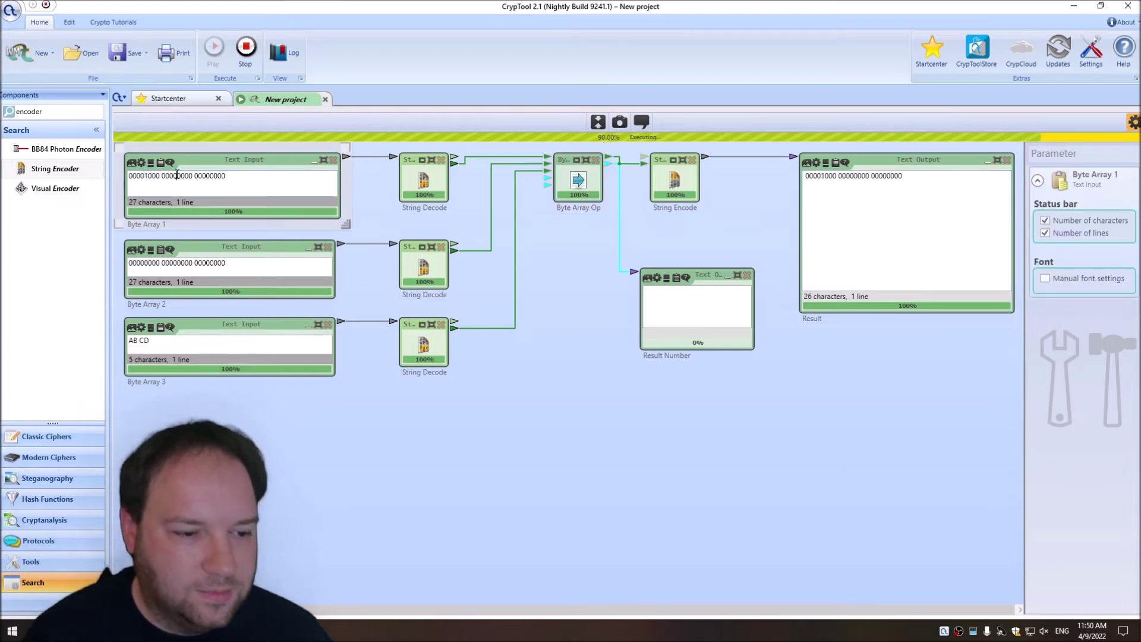
left_click(215, 175)
key("BackSpace")
type("1")
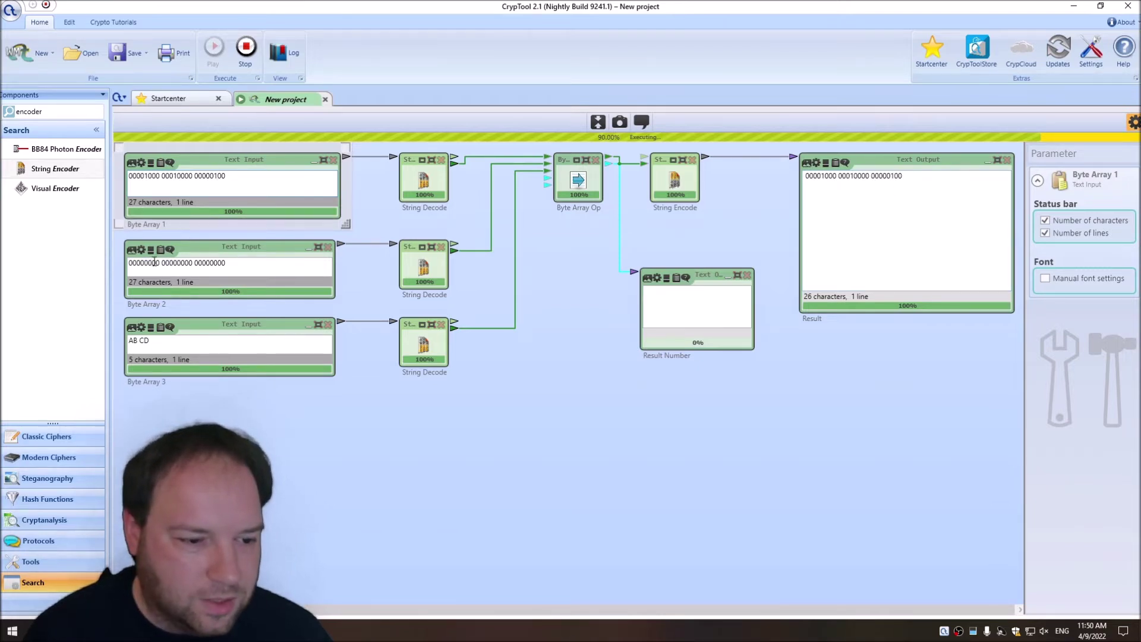
left_click(149, 262)
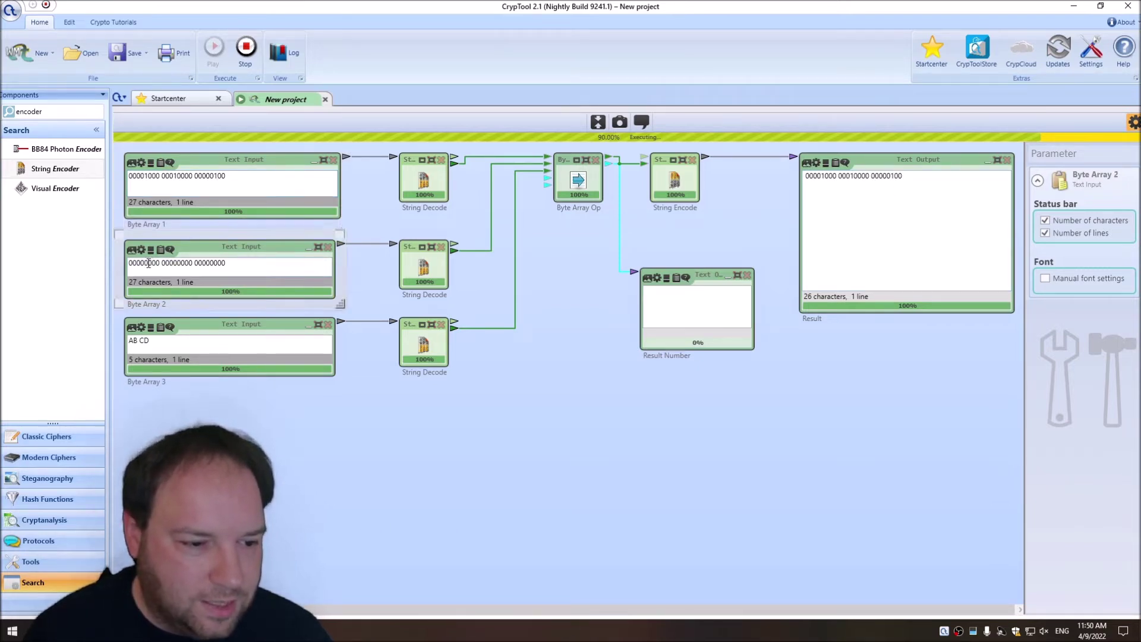
left_click(158, 263)
key("BackSpace")
type("1001 00001")
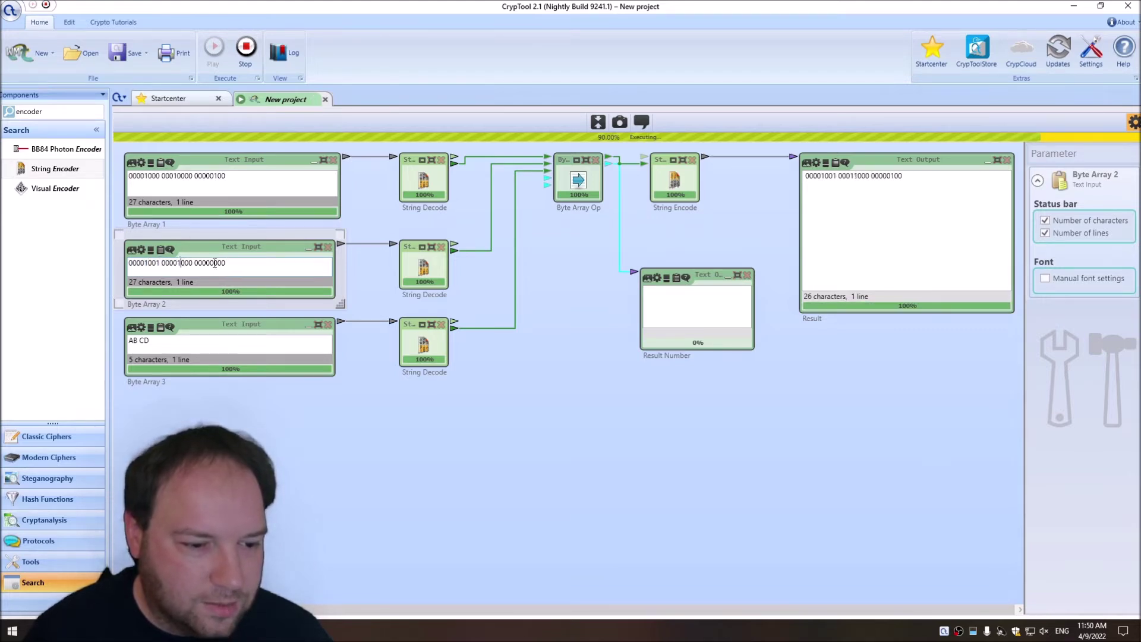
left_click(203, 262)
key("BackSpace")
type("1001")
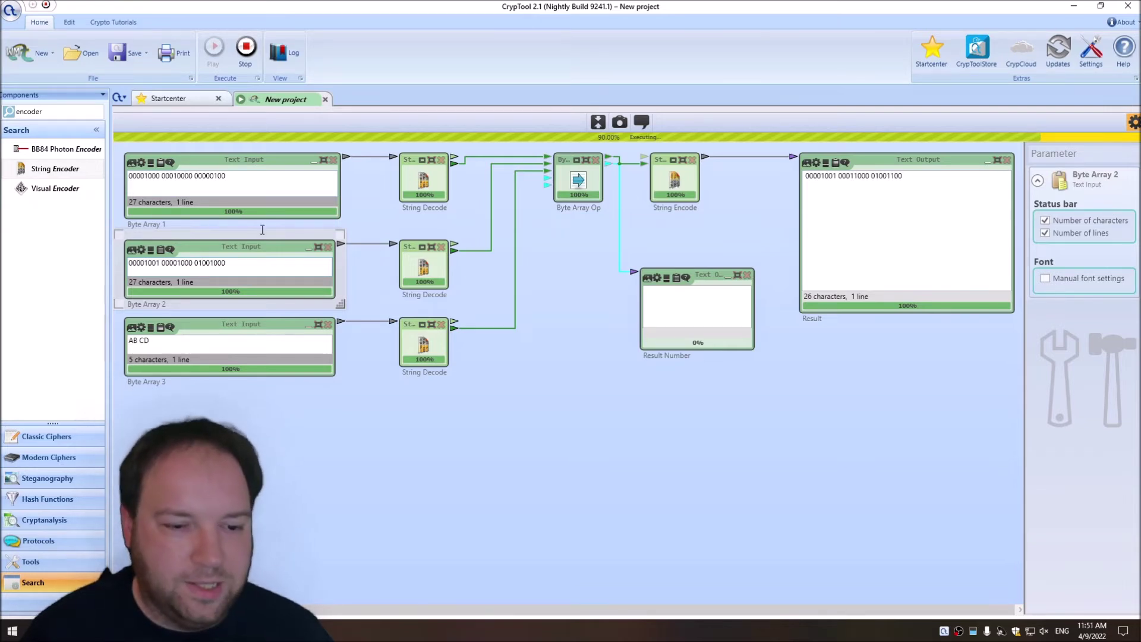
- Stop the execution, set Byte Array Operations to ExclusiveOR, and run the workspace again
left_click(246, 46)
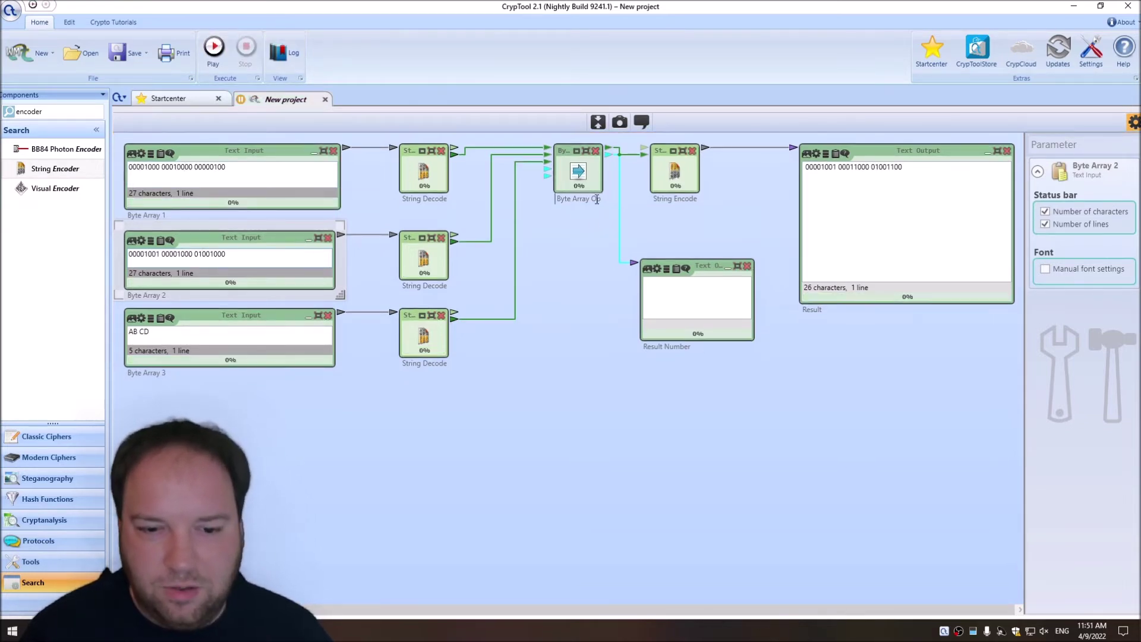
left_click(586, 183)
left_click(1067, 216)
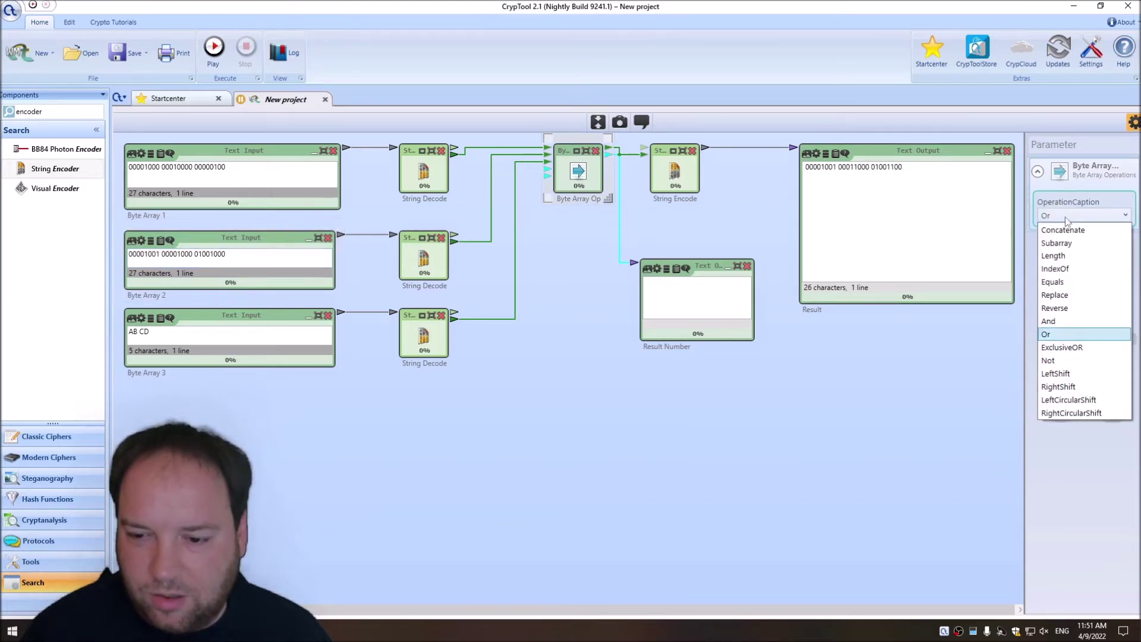
left_click(1062, 347)
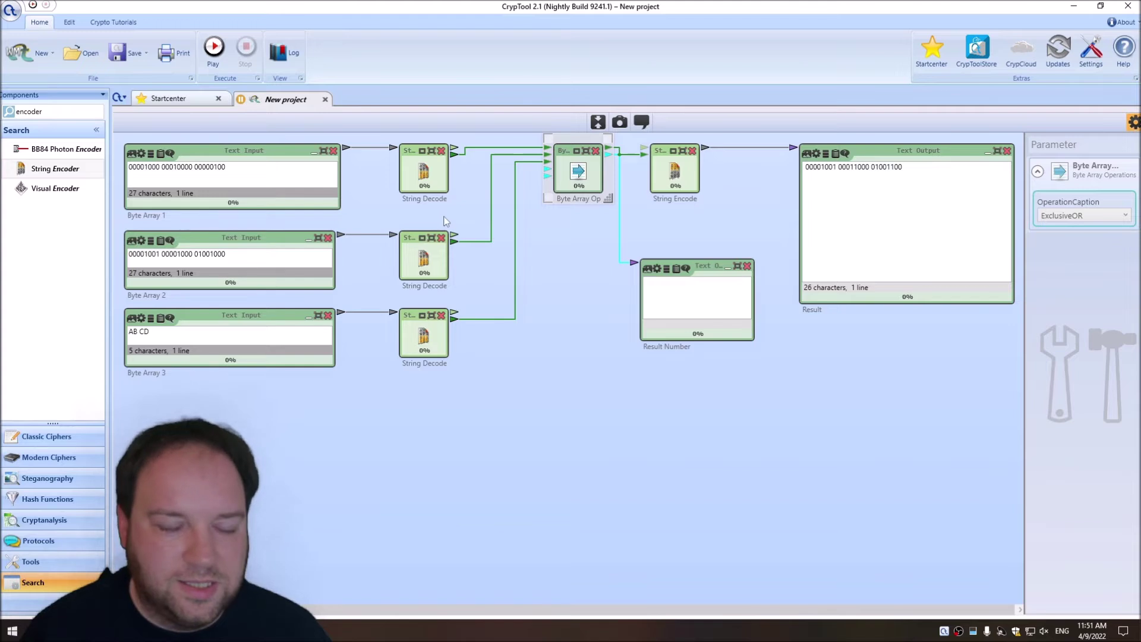
left_click(541, 282)
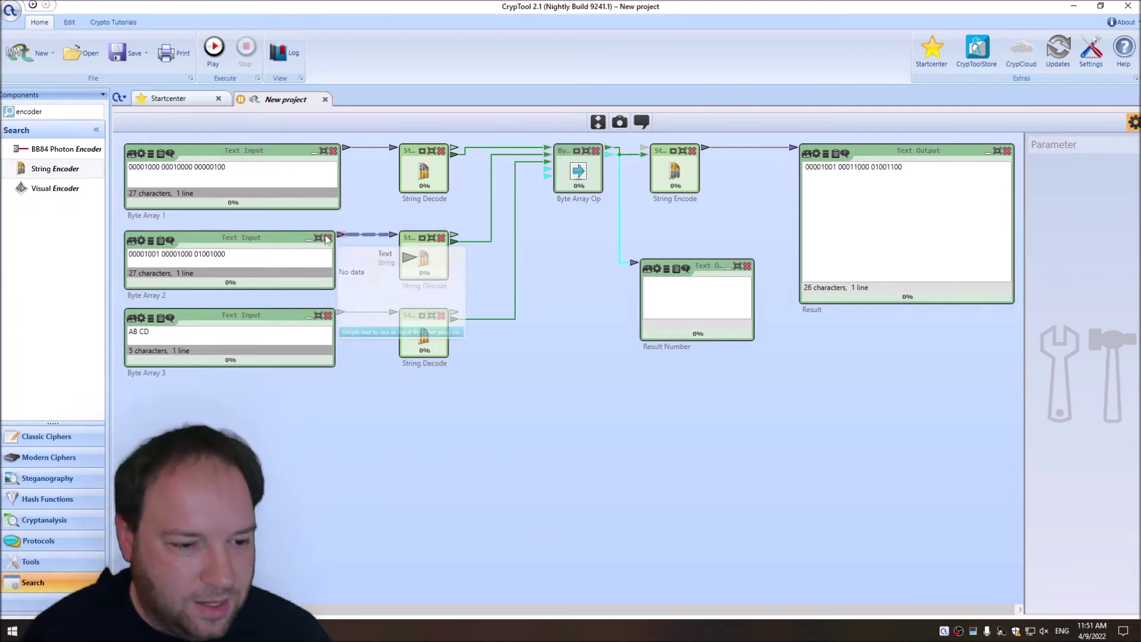
left_click(219, 63)
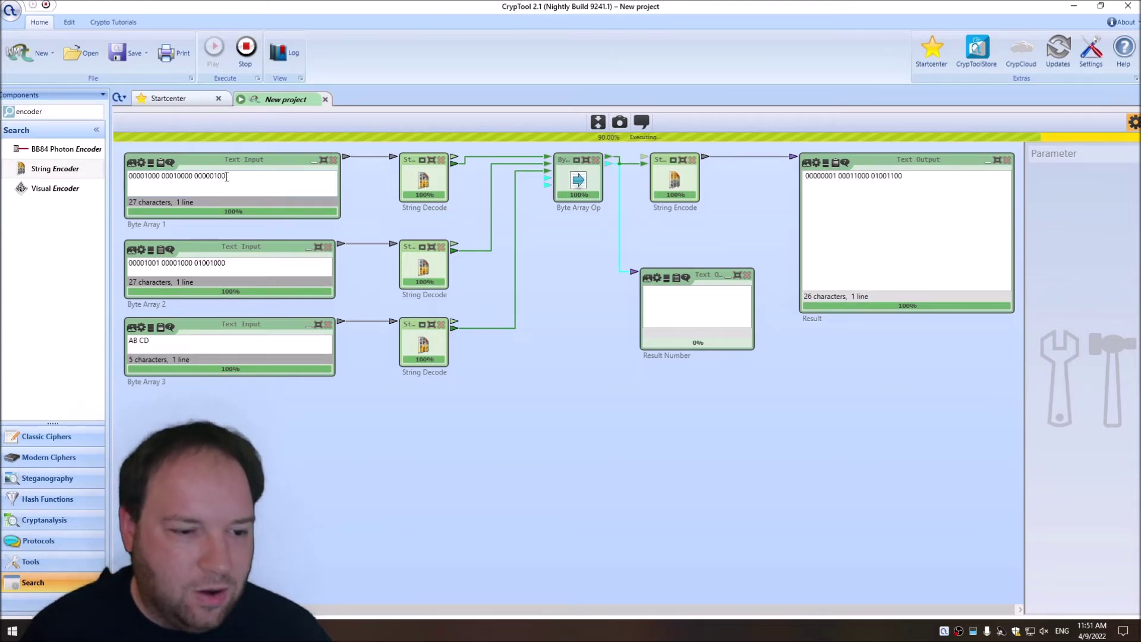
- Set the last bit of both Byte Array 1 and Byte Array 2 to 1 and check the ExclusiveOR result
left_click(219, 263)
left_click(227, 177)
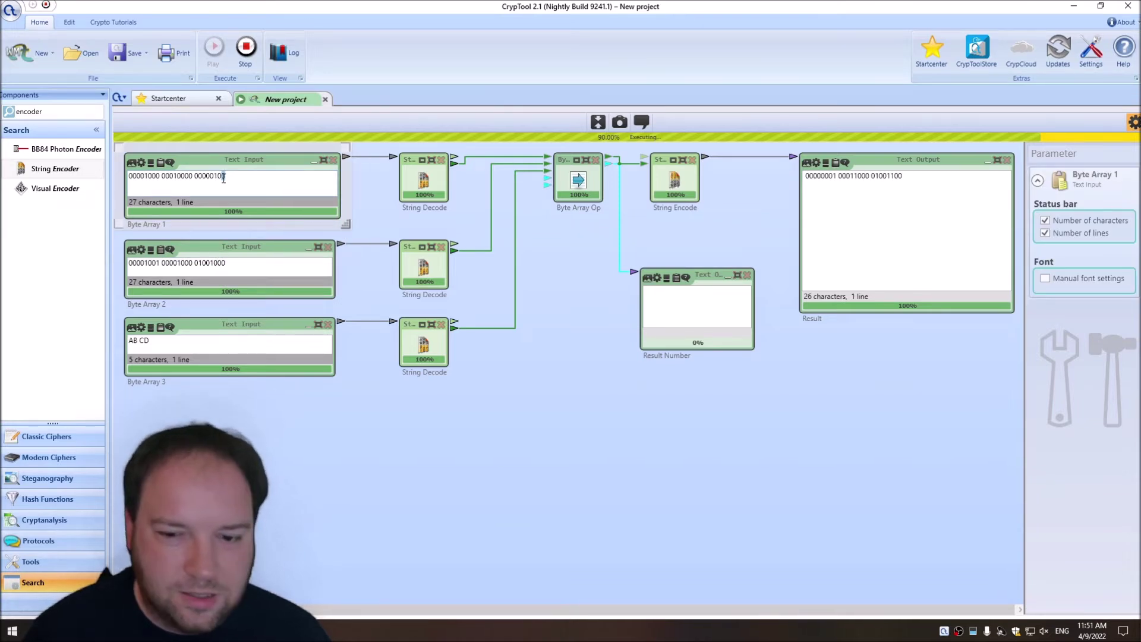
key("BackSpace")
type("1")
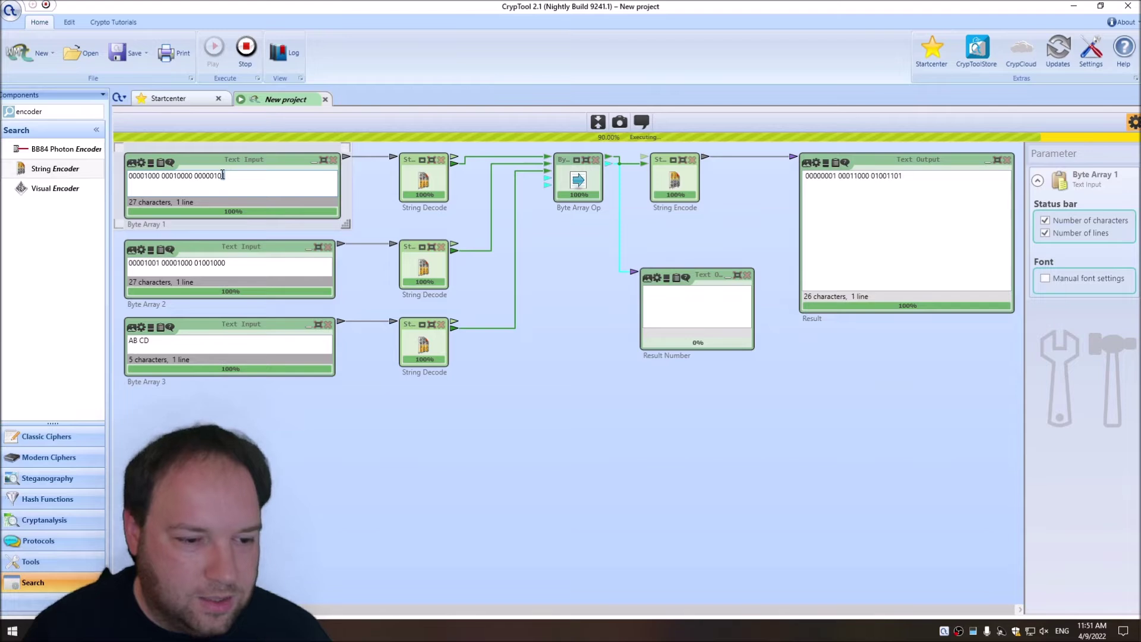
left_click(225, 264)
key("BackSpace")
type("1")
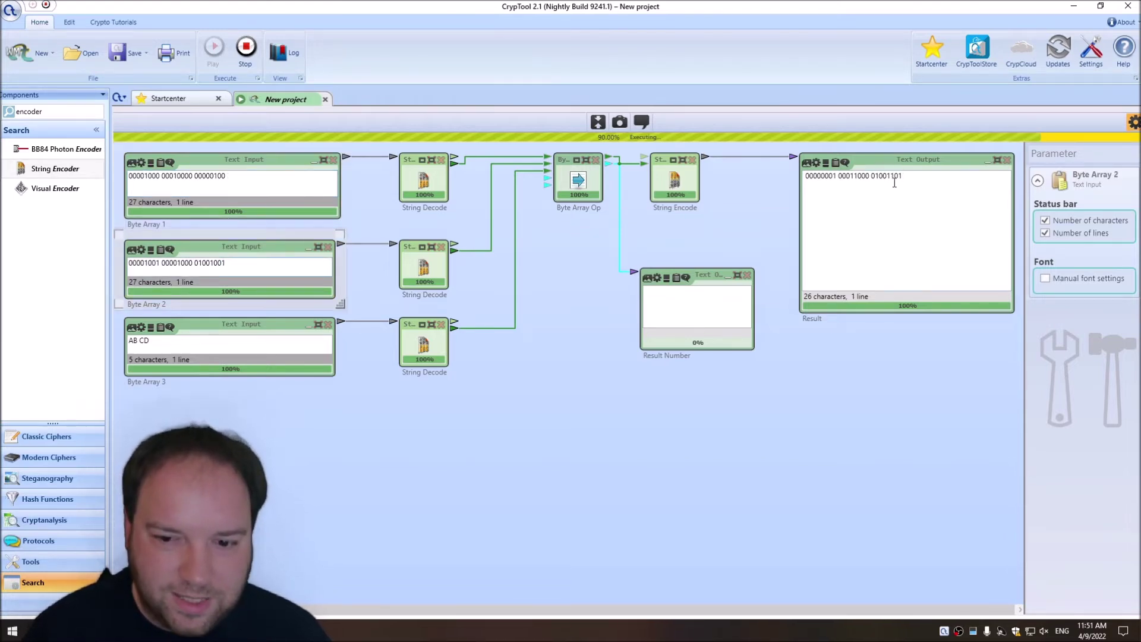
left_click(226, 179)
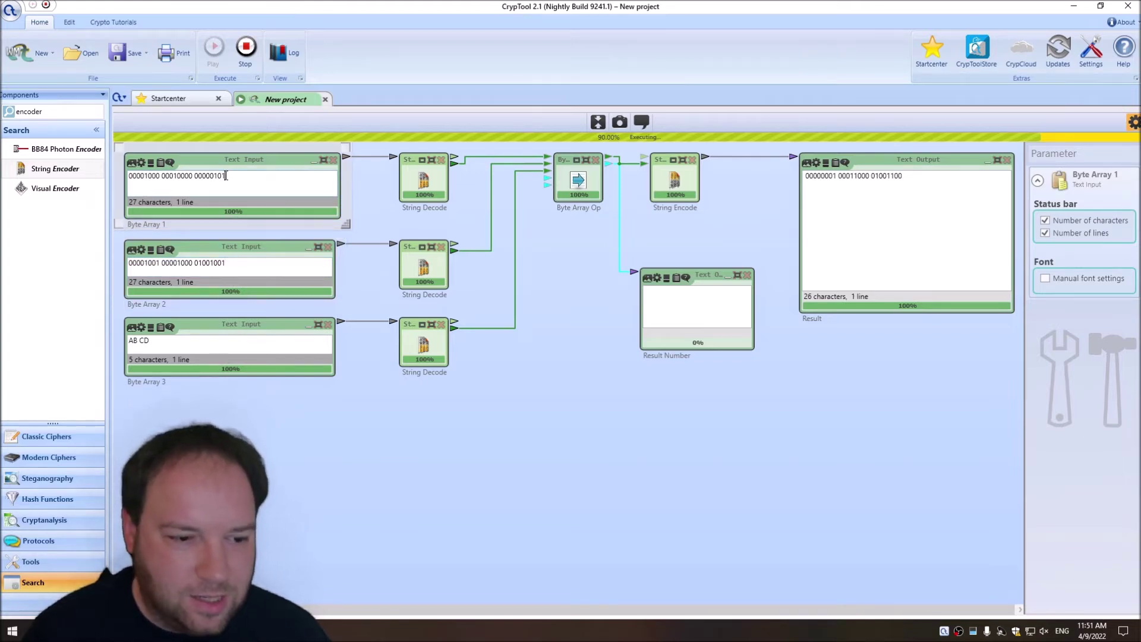
left_click_drag(915, 177, 838, 177)
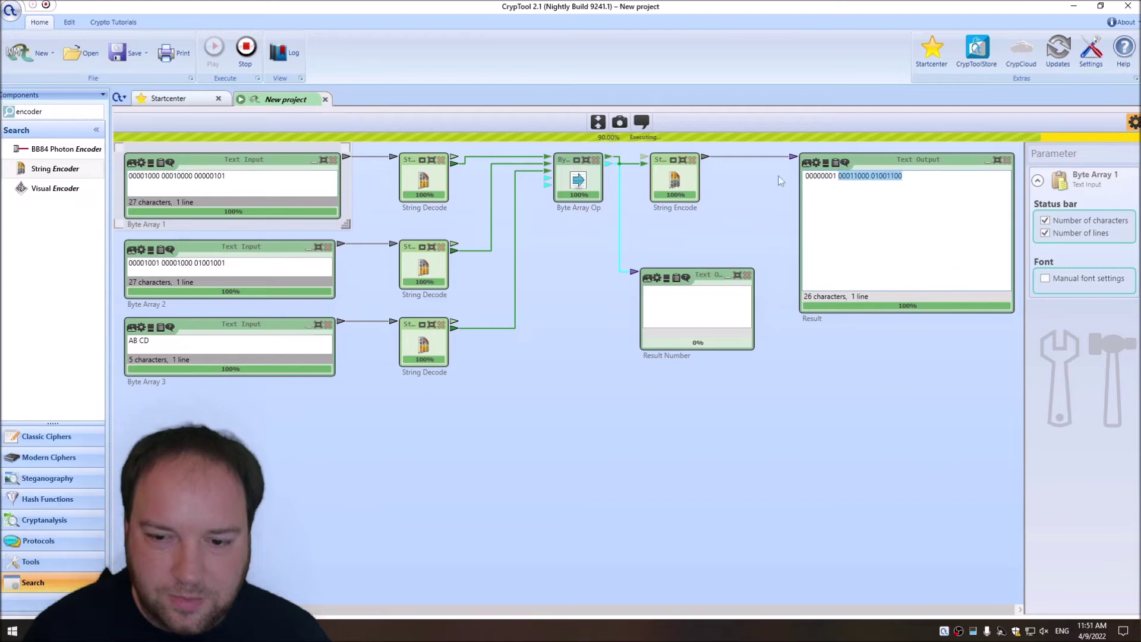
- Rerun the workspace with Byte Array Operations set to Not and compare the Result bits with Byte Array 1
left_click(581, 191)
left_click(246, 47)
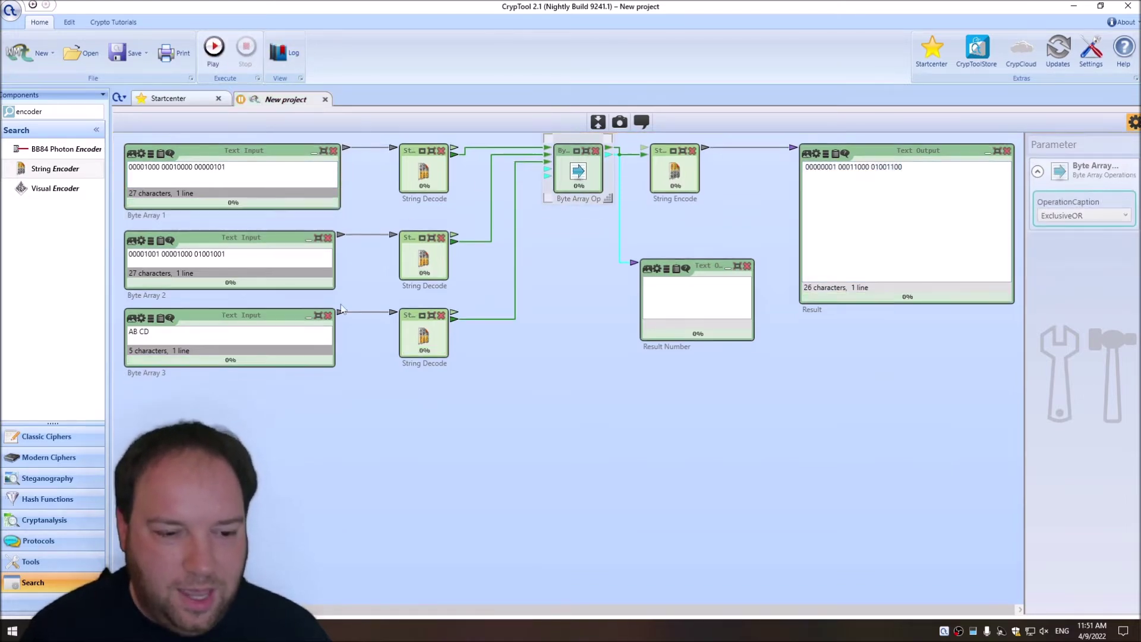
left_click(1086, 216)
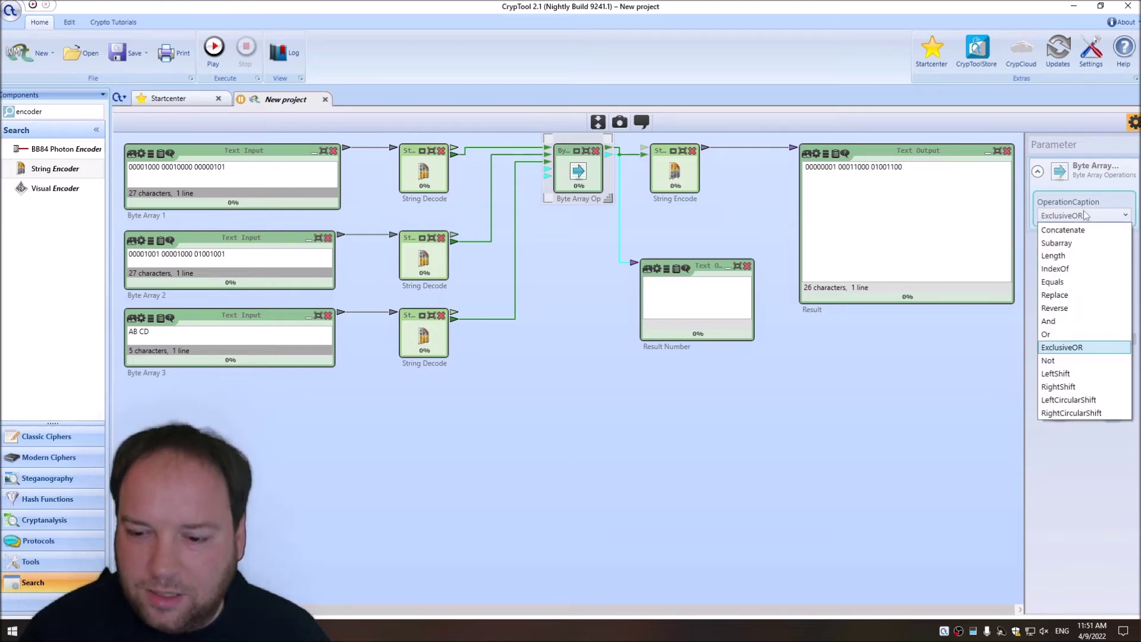
left_click(1048, 360)
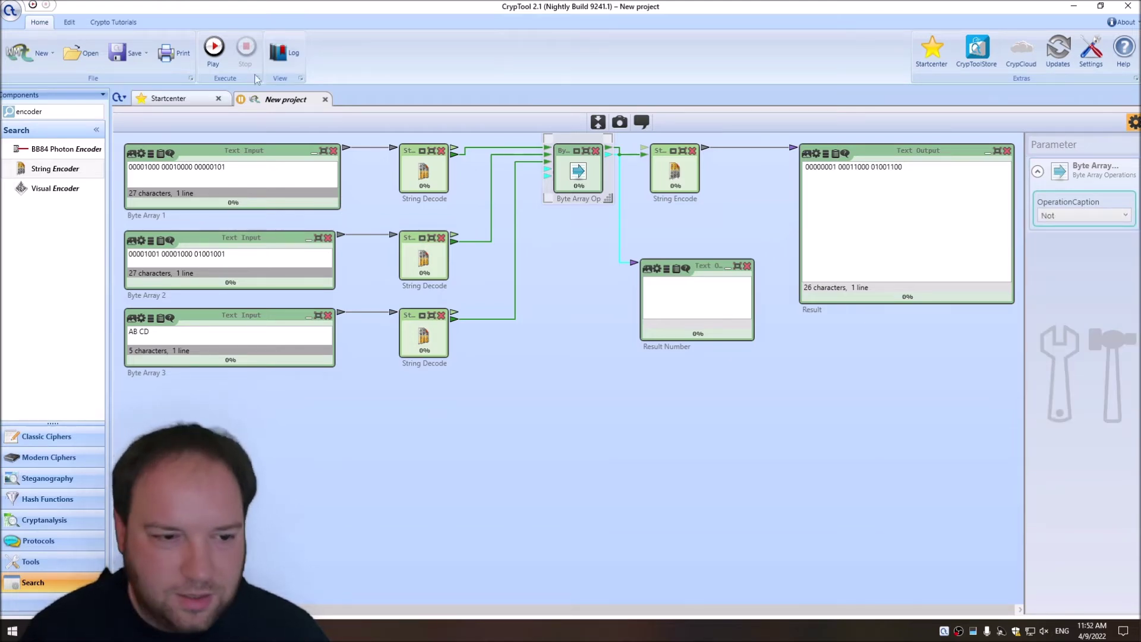
left_click(214, 67)
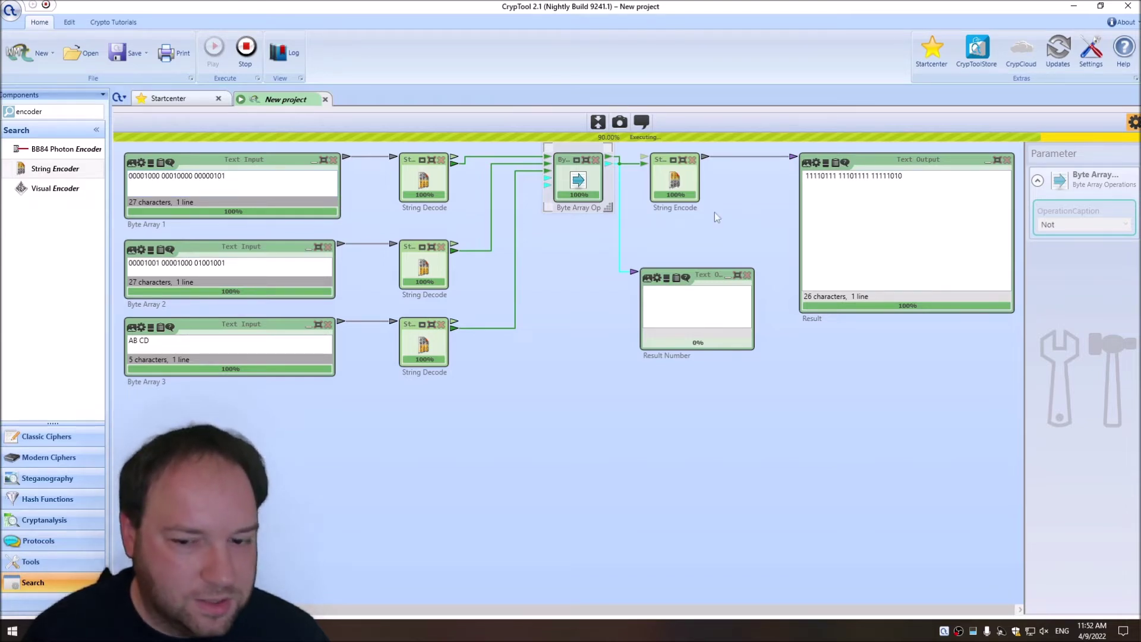
left_click_drag(822, 178, 806, 178)
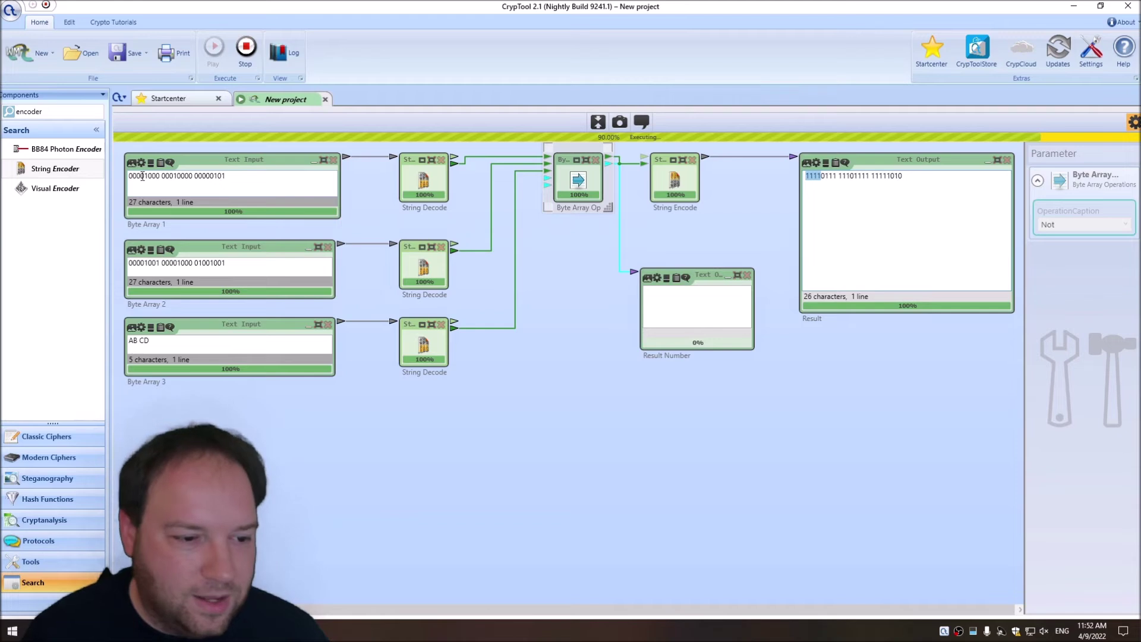
left_click(145, 177)
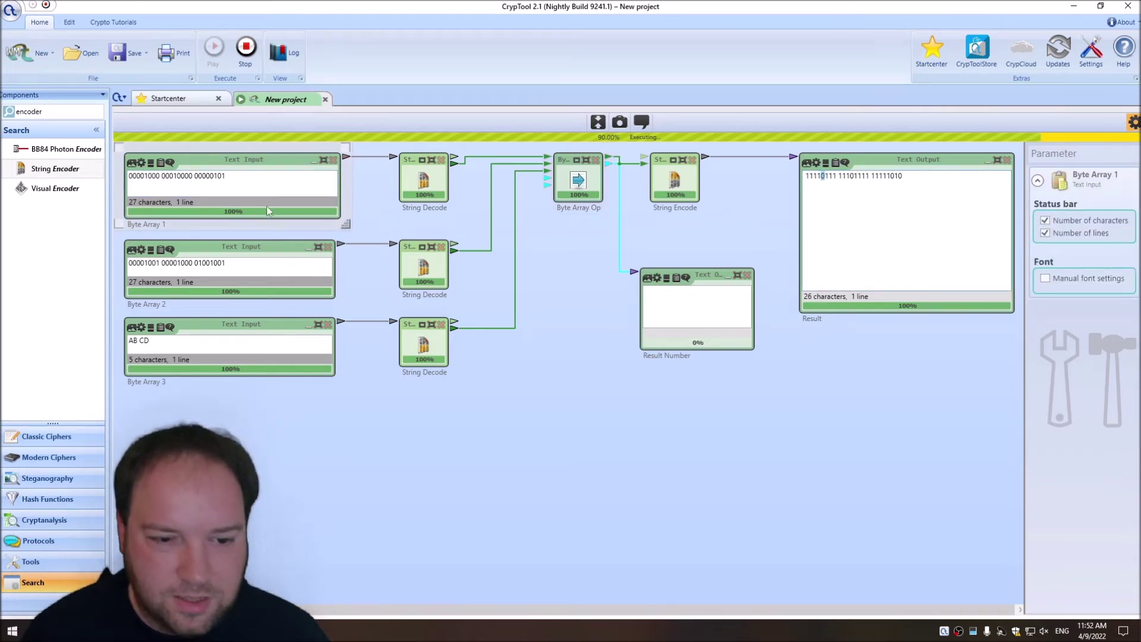
- Stop the execution and set Byte Array Operations to LeftShift
left_click(243, 63)
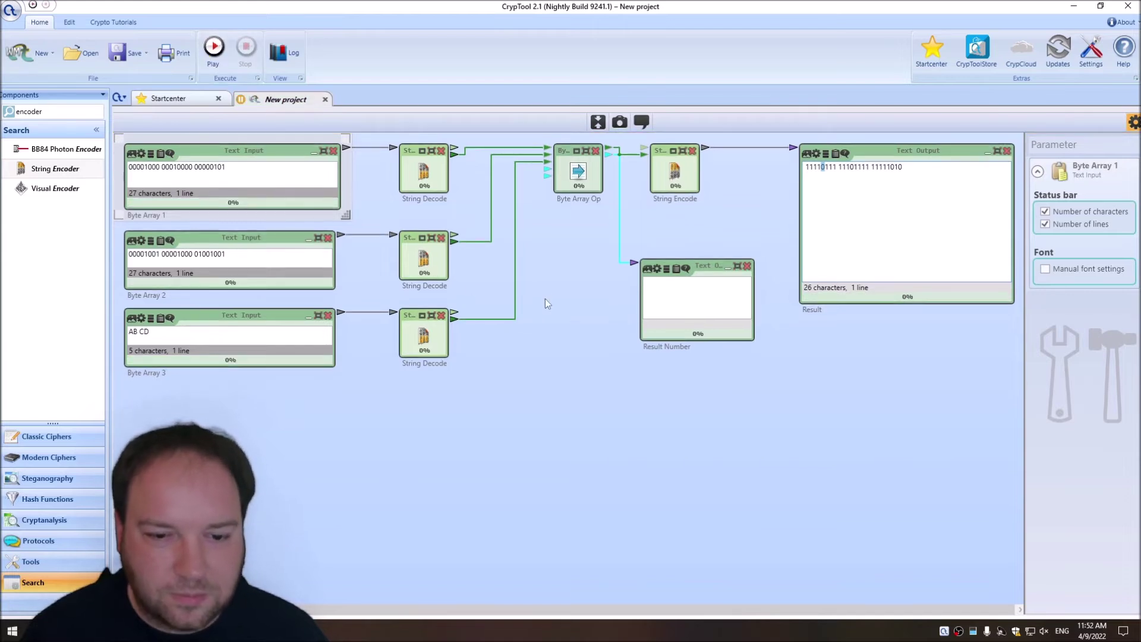
left_click(578, 179)
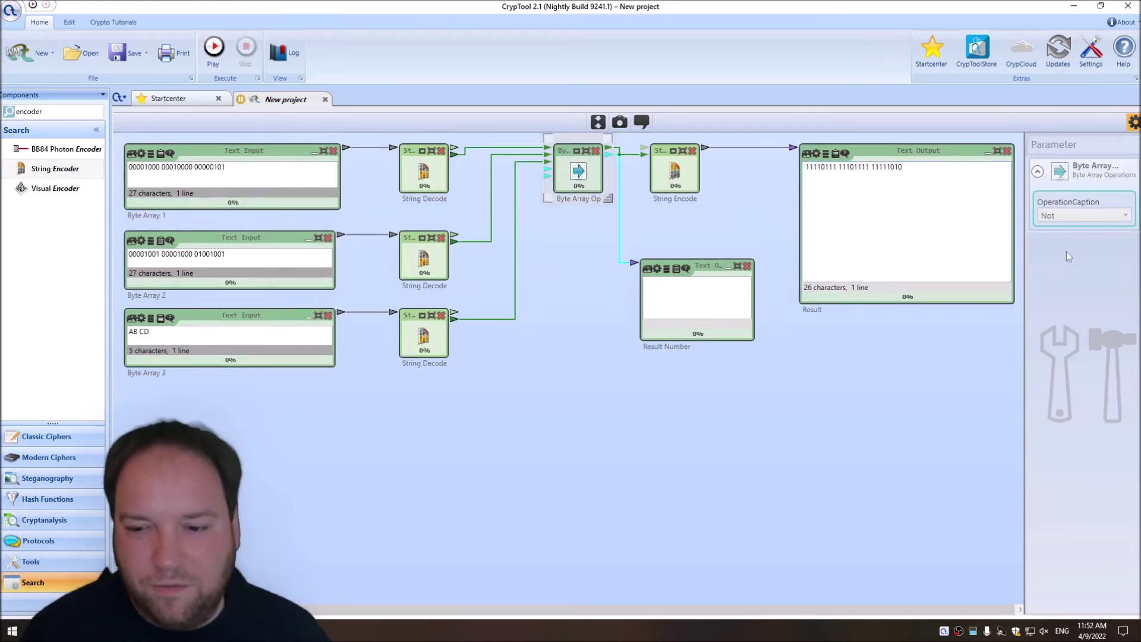
left_click(1071, 217)
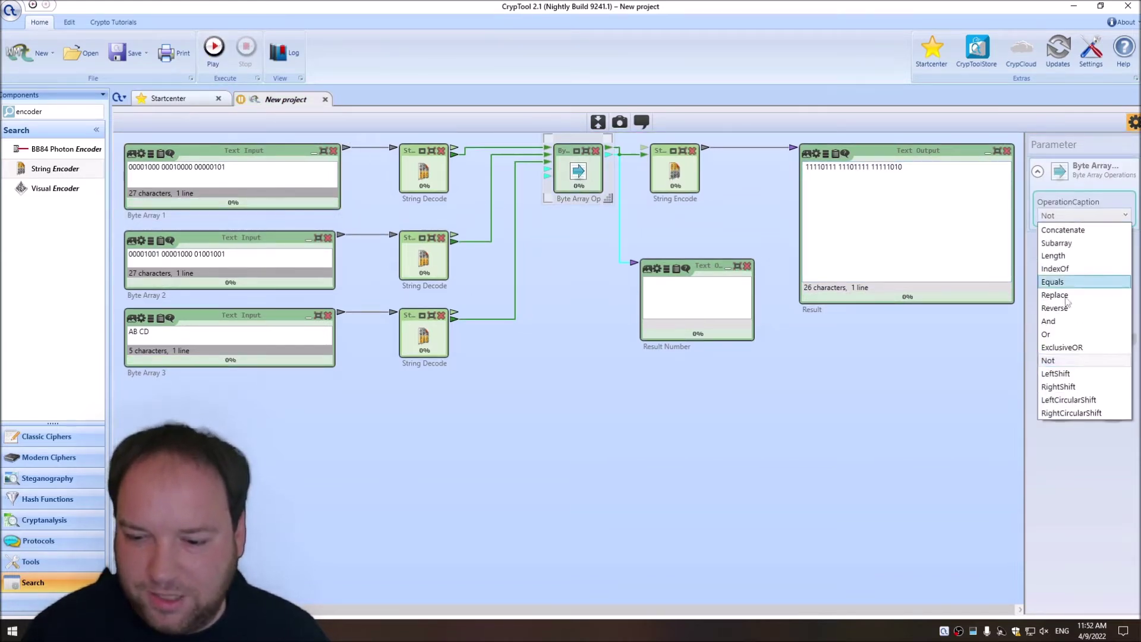
left_click(1057, 373)
left_click_drag(568, 404, 196, 258)
key("Delete")
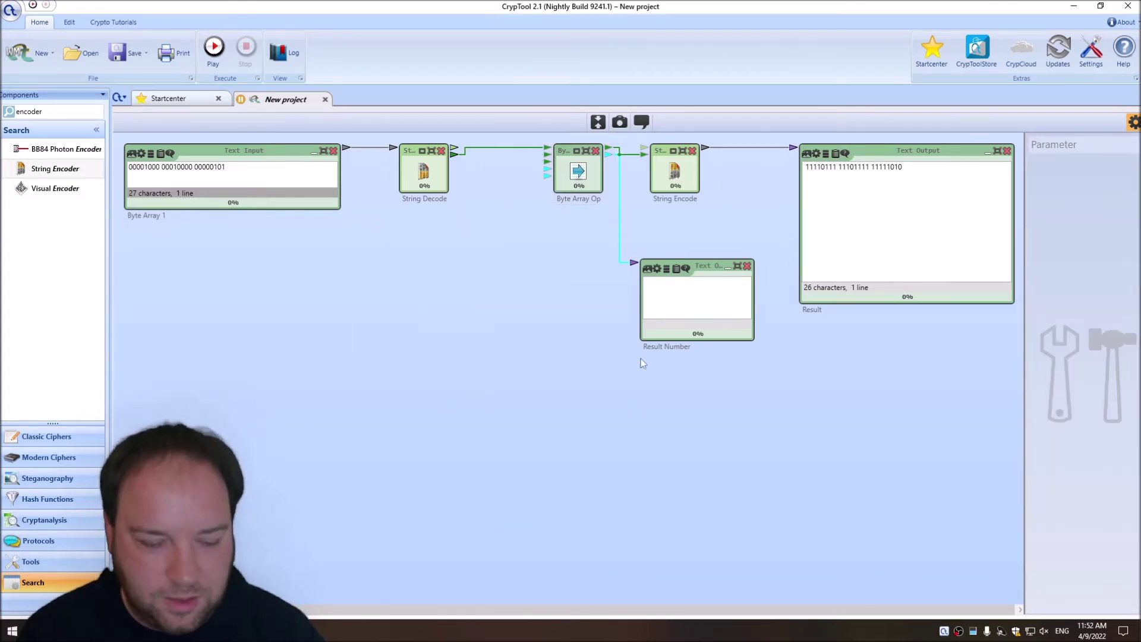
key("ctrl+z")
- Delete the Byte Array 2 and Byte Array 3 inputs together with their String Decoders
left_click_drag(458, 379, 196, 258)
key("Delete")
left_click_drag(548, 175, 454, 216)
left_click(468, 294)
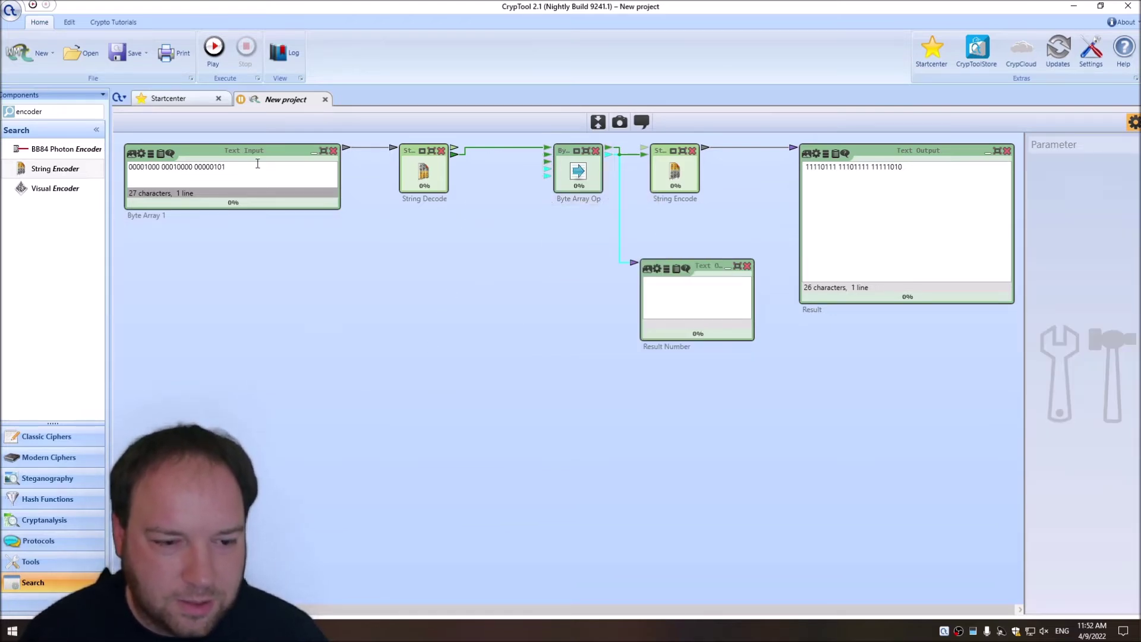
- Search the components for "number" and place a Number Input below Byte Array 1, connected to the first numeric input of Byte Array Operations
left_click(49, 112)
double_click(50, 111)
type("number")
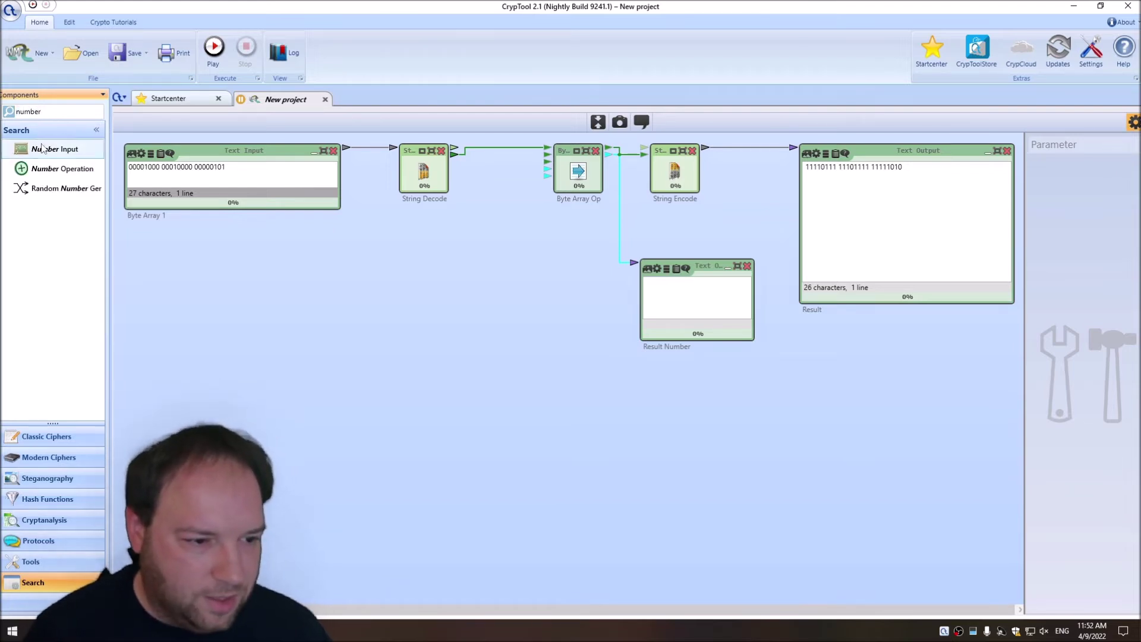
left_click_drag(53, 149, 544, 175)
left_click(355, 290)
left_click(326, 278)
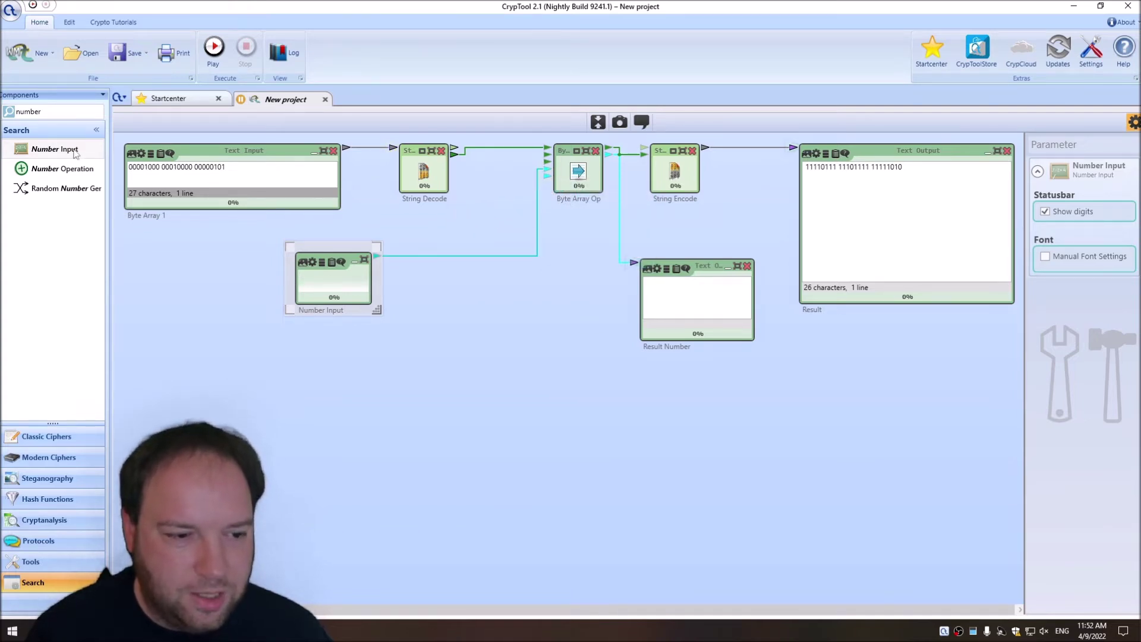
left_click(148, 168)
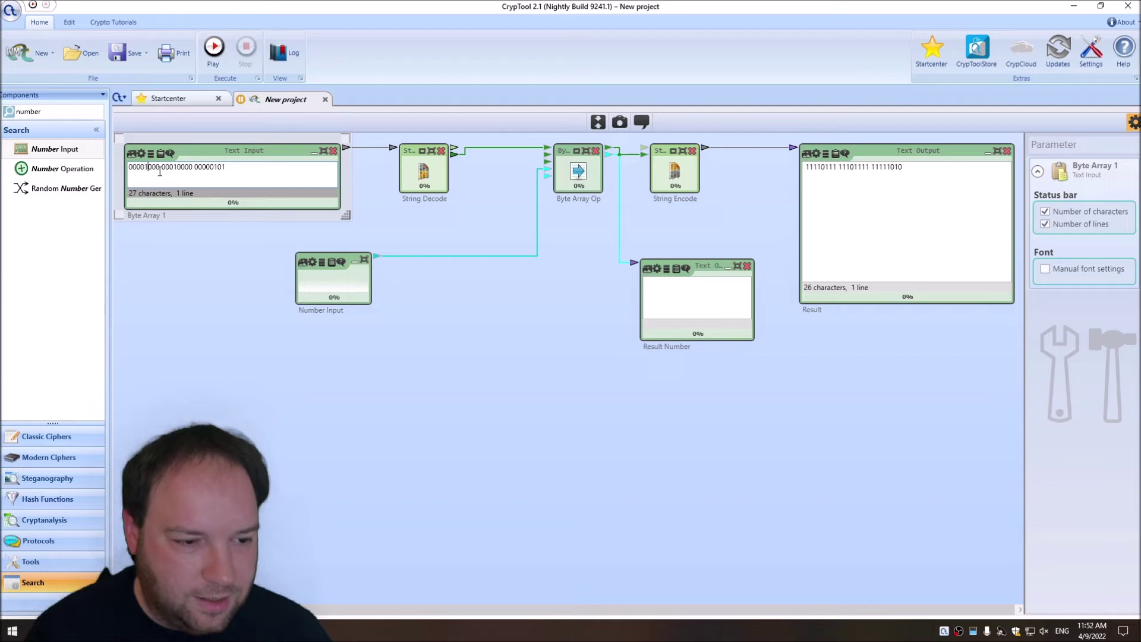
key("BackSpace")
type("000 000000")
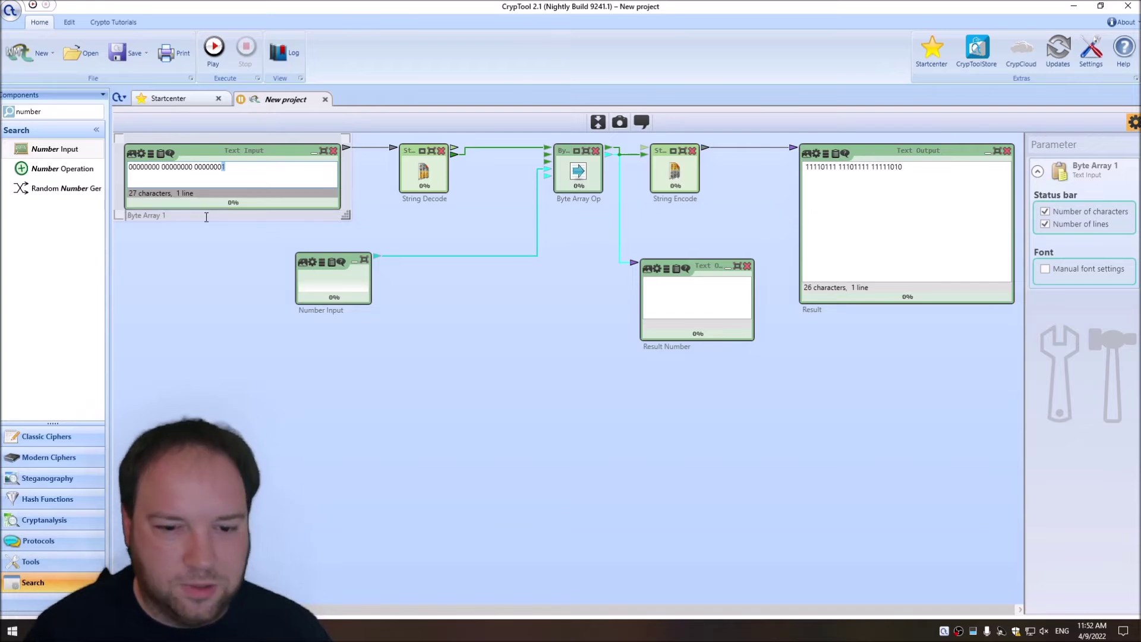
- Enter 1 as the shift amount in the Number Input and run the workspace with the LeftShift operation
left_click(683, 179)
left_click(580, 176)
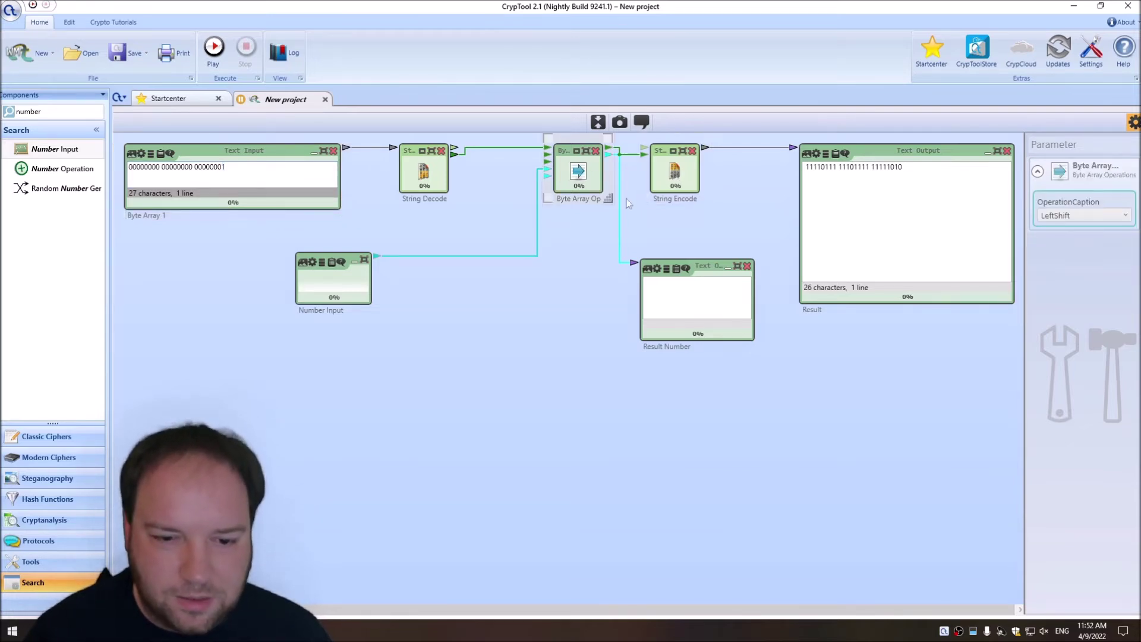
left_click(330, 282)
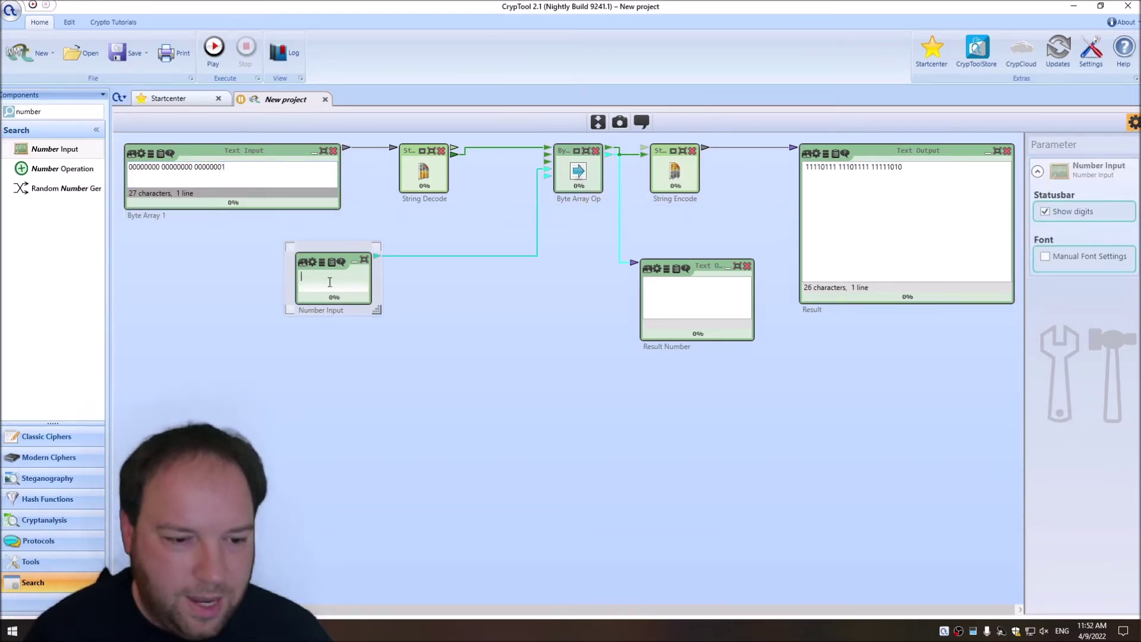
type("1")
left_click(214, 47)
left_click(223, 176)
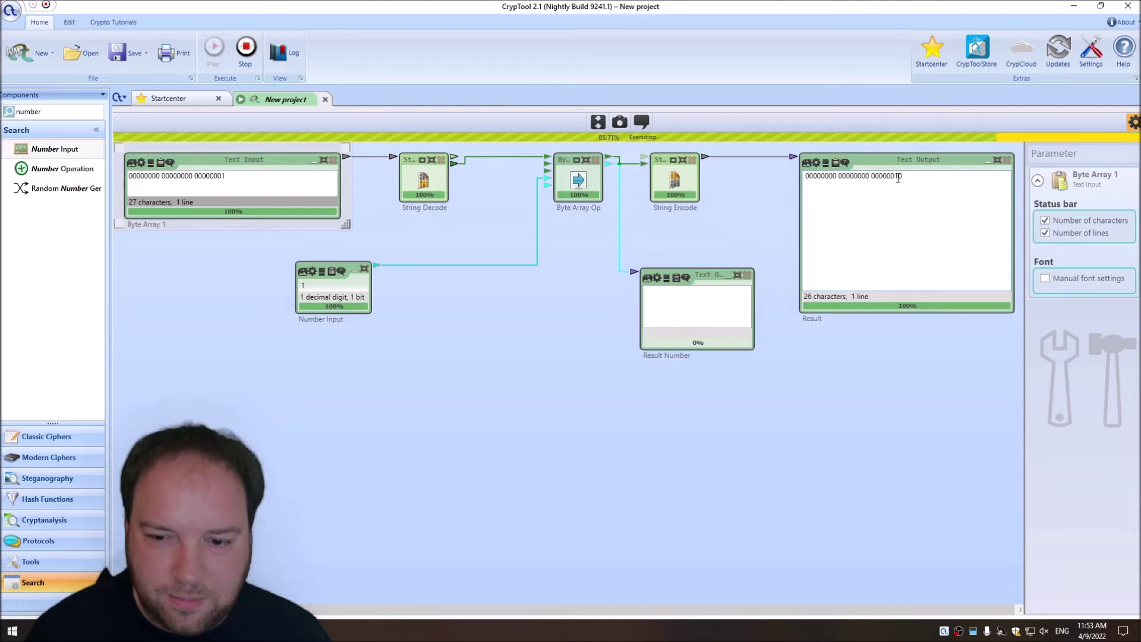
- Raise the Number Input's shift amount to 4, 5, 6 and finally 7 while the workspace is running
left_click(305, 286)
key("BackSpace")
type("4")
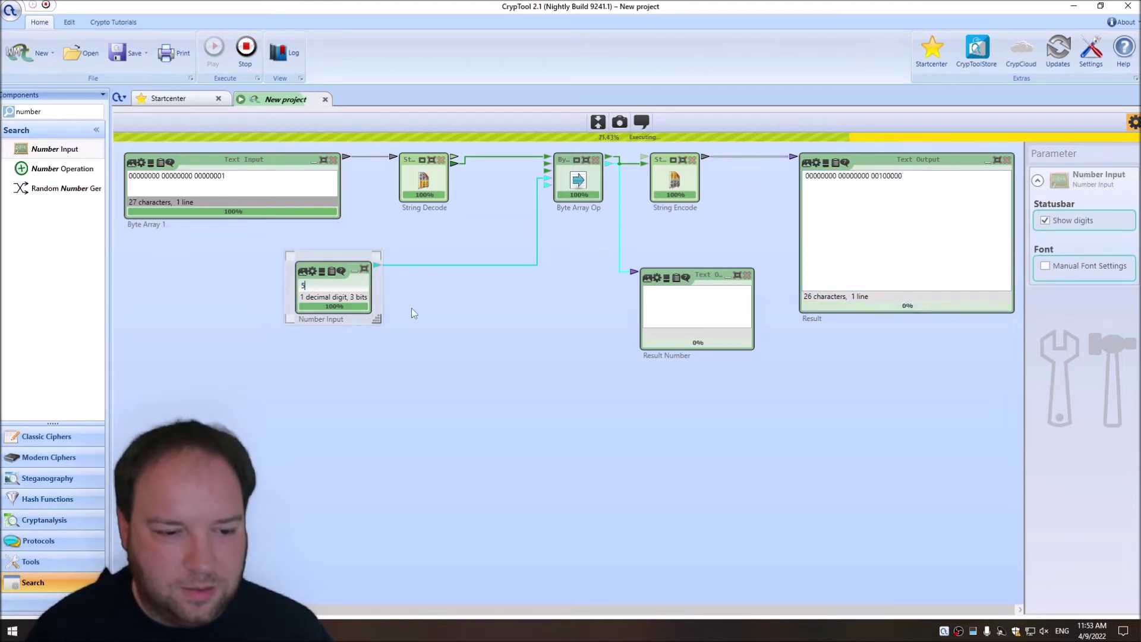
key("BackSpace")
type("6")
key("BackSpace")
type("7")
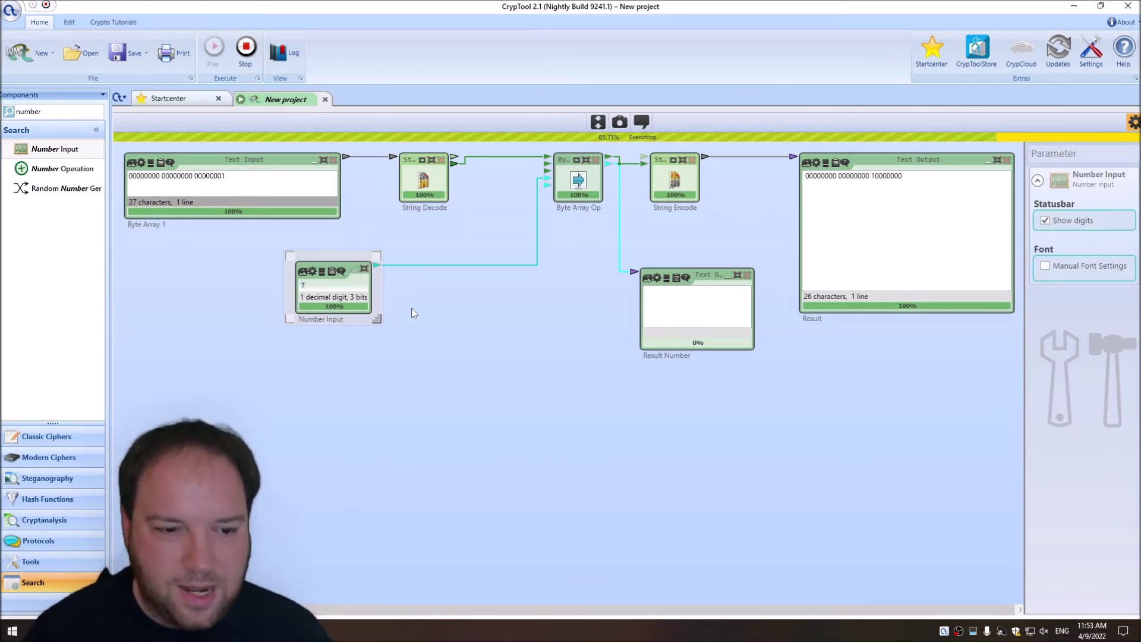
- Stop the execution and set Byte Array Operations to LeftCircularShift
left_click(255, 50)
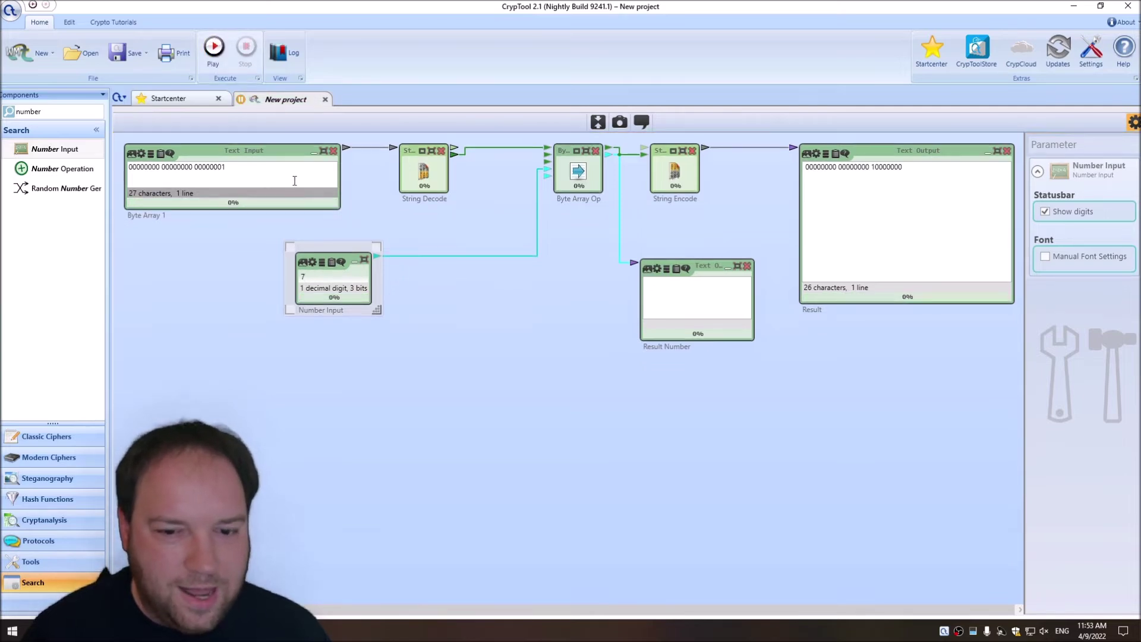
left_click(578, 172)
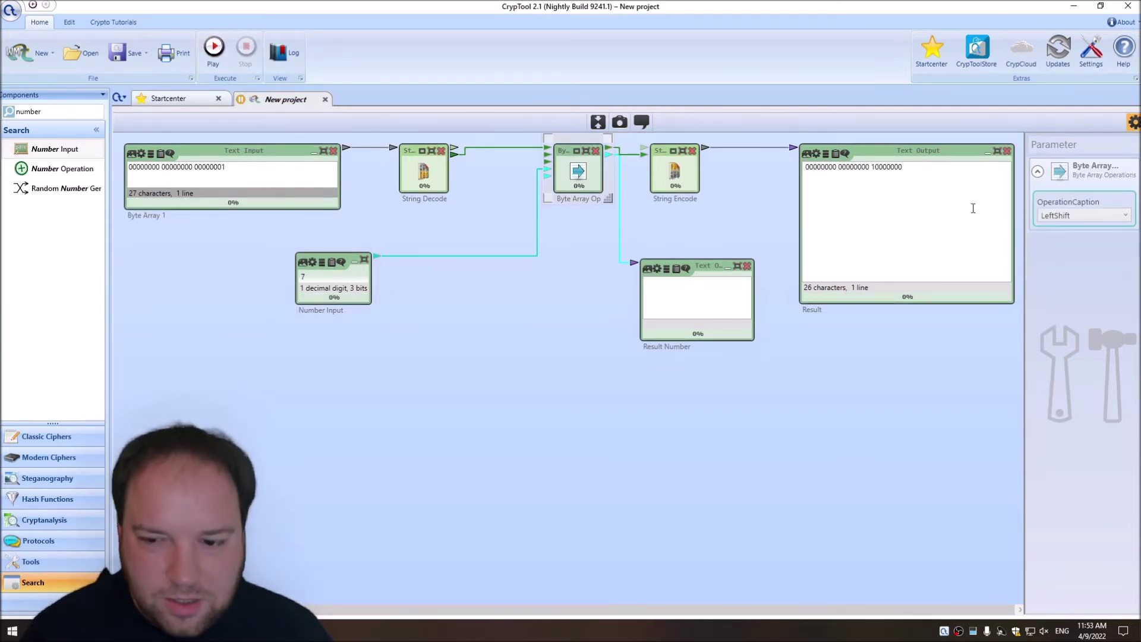
left_click(1082, 215)
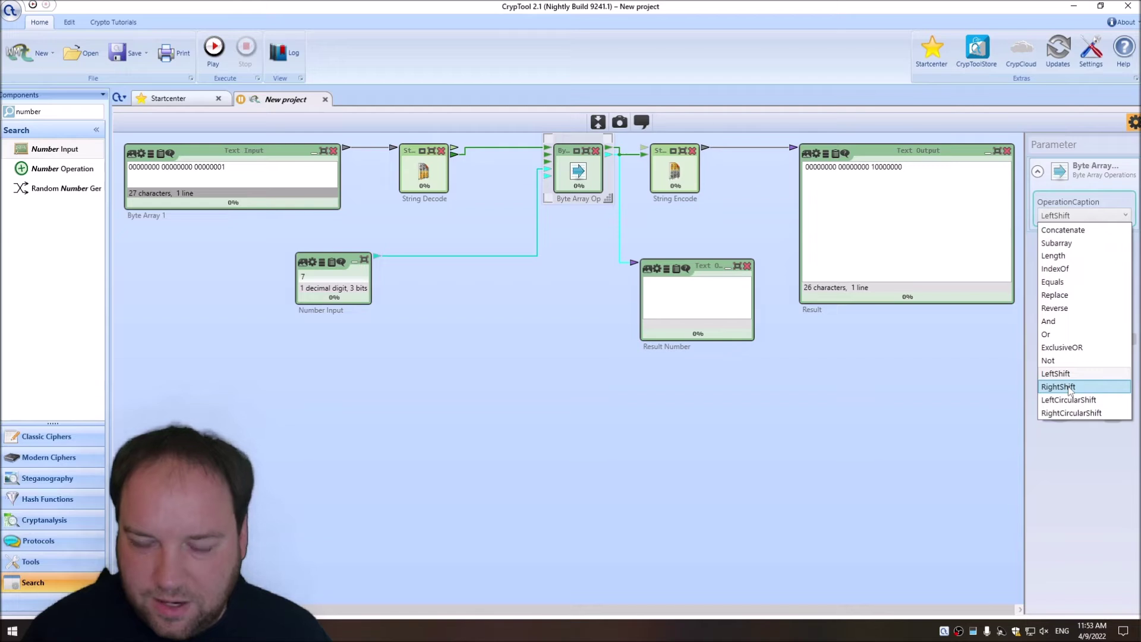
left_click(1068, 400)
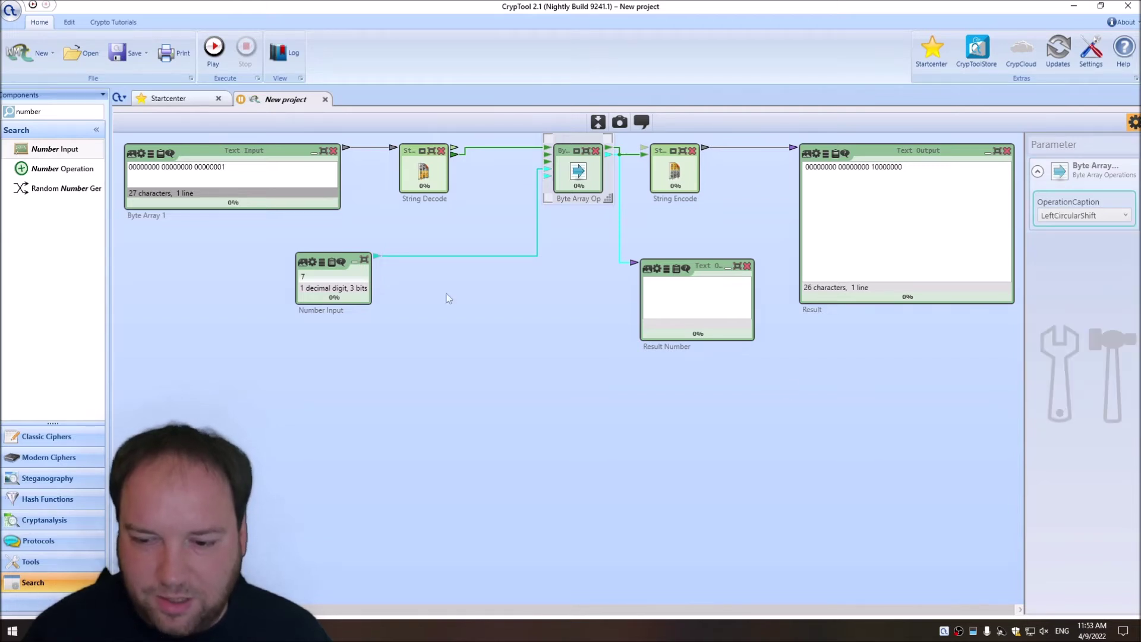
left_click(144, 169)
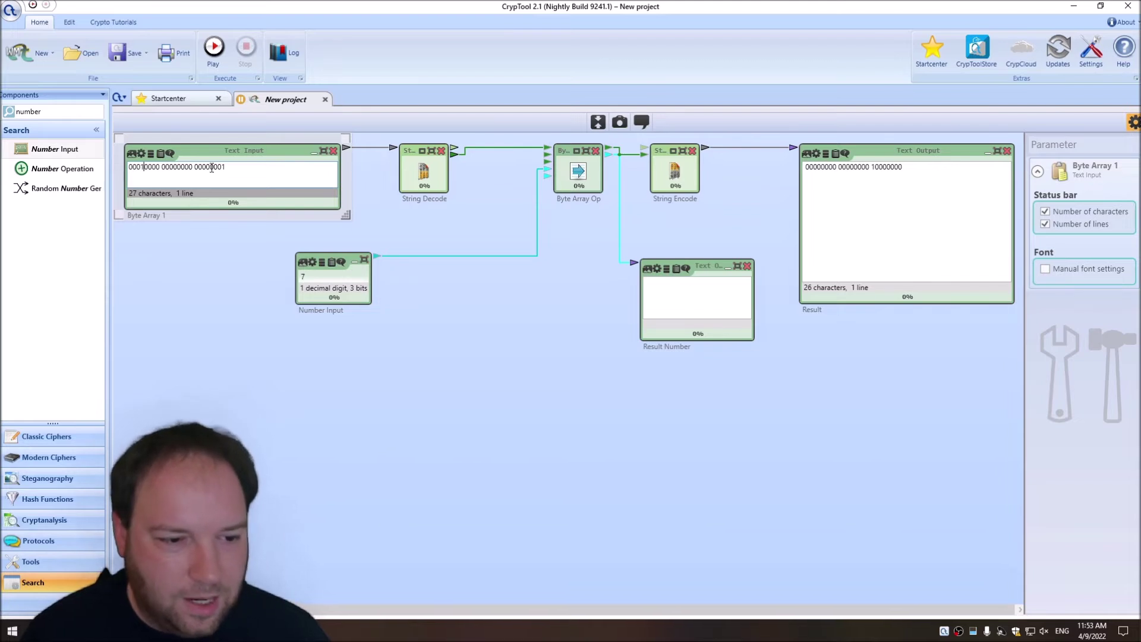
type("0")
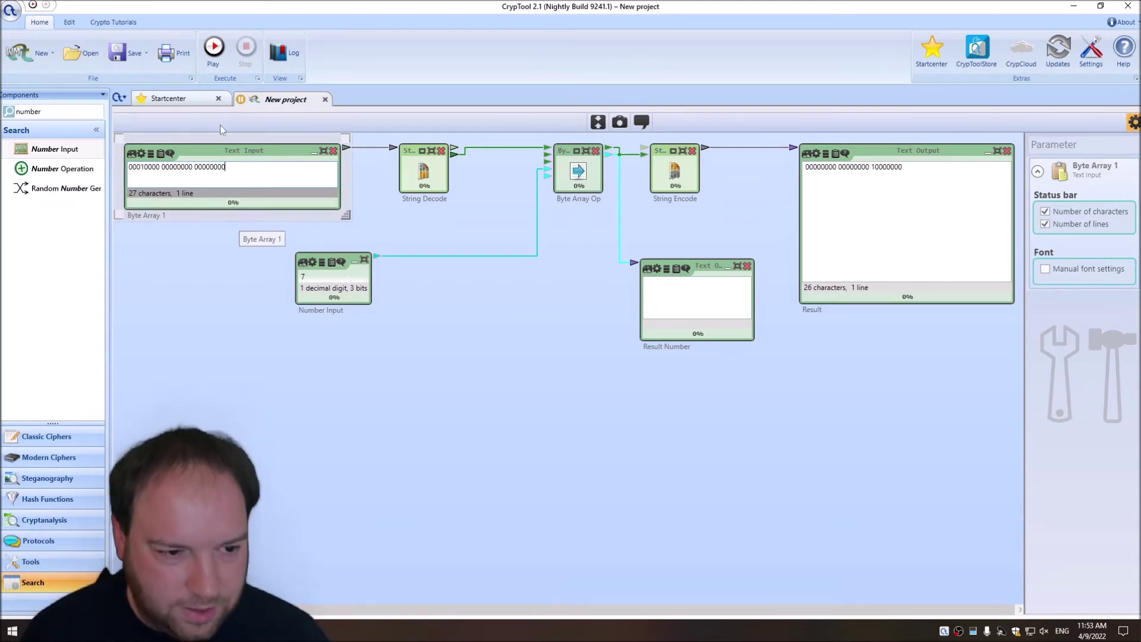
left_click_drag(317, 277, 242, 276)
type("1")
left_click(213, 51)
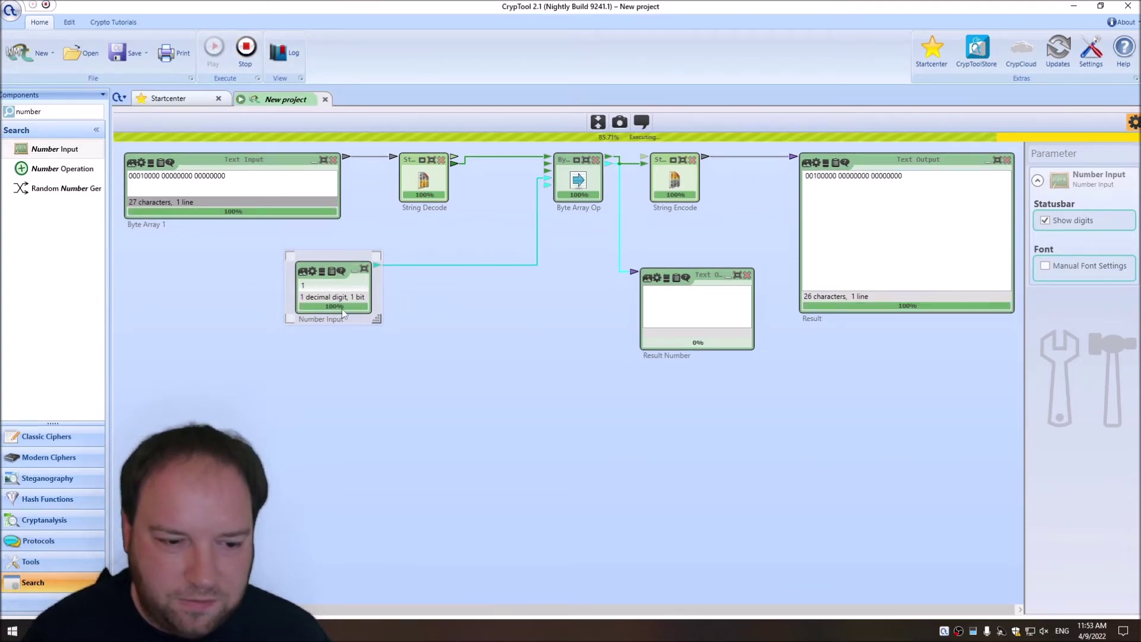
- Raise the circular shift amount in the Number Input to 3, 4, 5 and finally 6 during execution
type("3")
key("shift+Left")
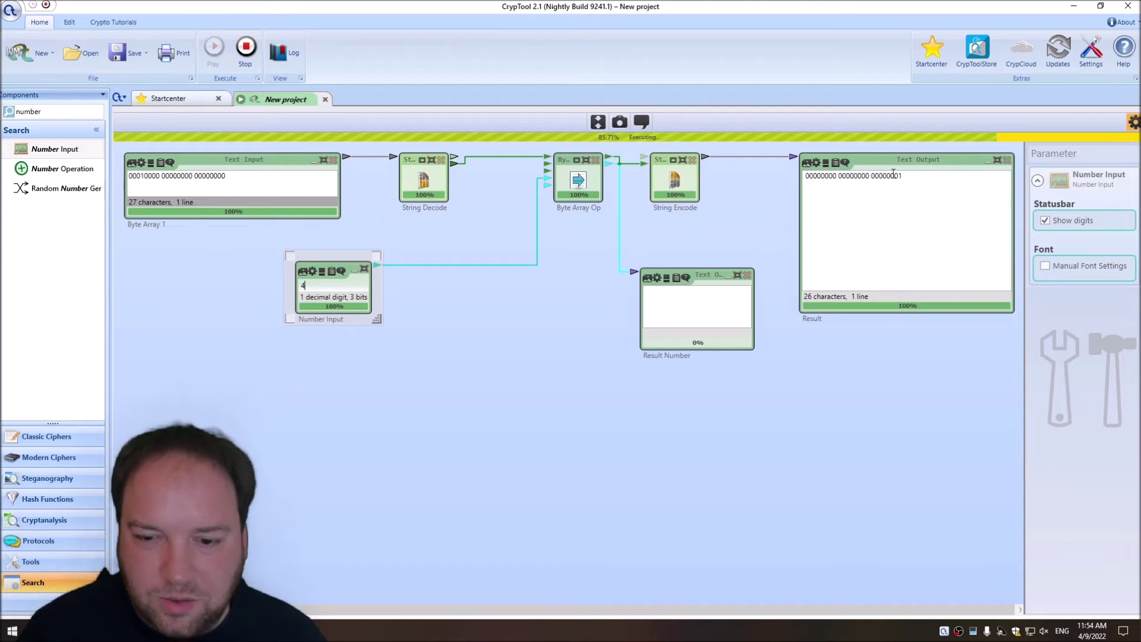
left_click_drag(311, 285, 275, 291)
type("5")
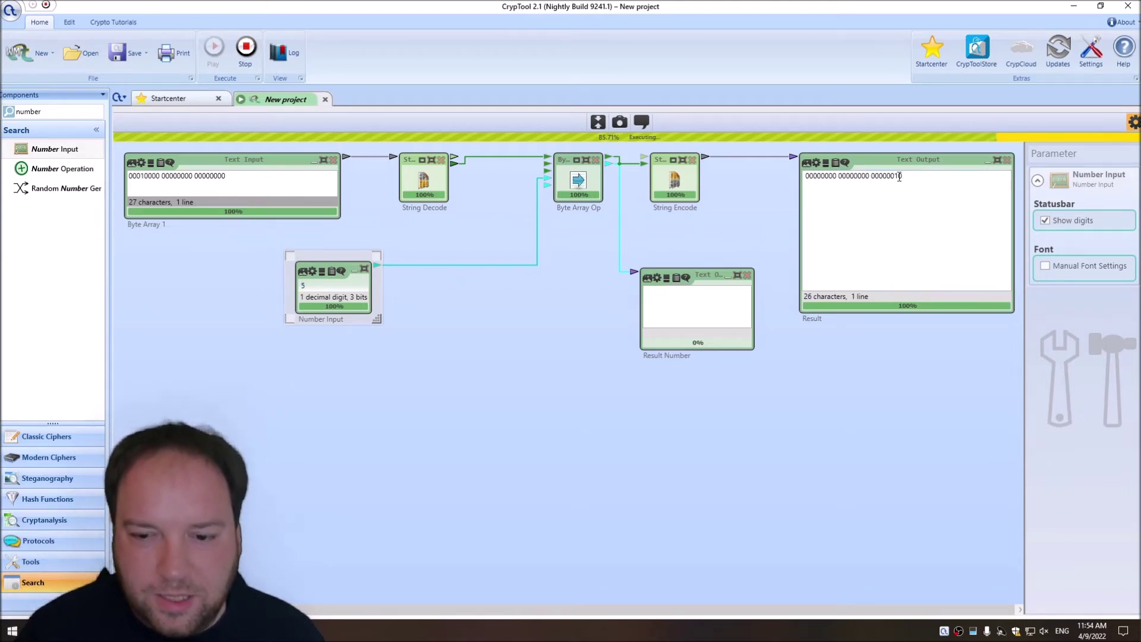
key("BackSpace")
type("6")
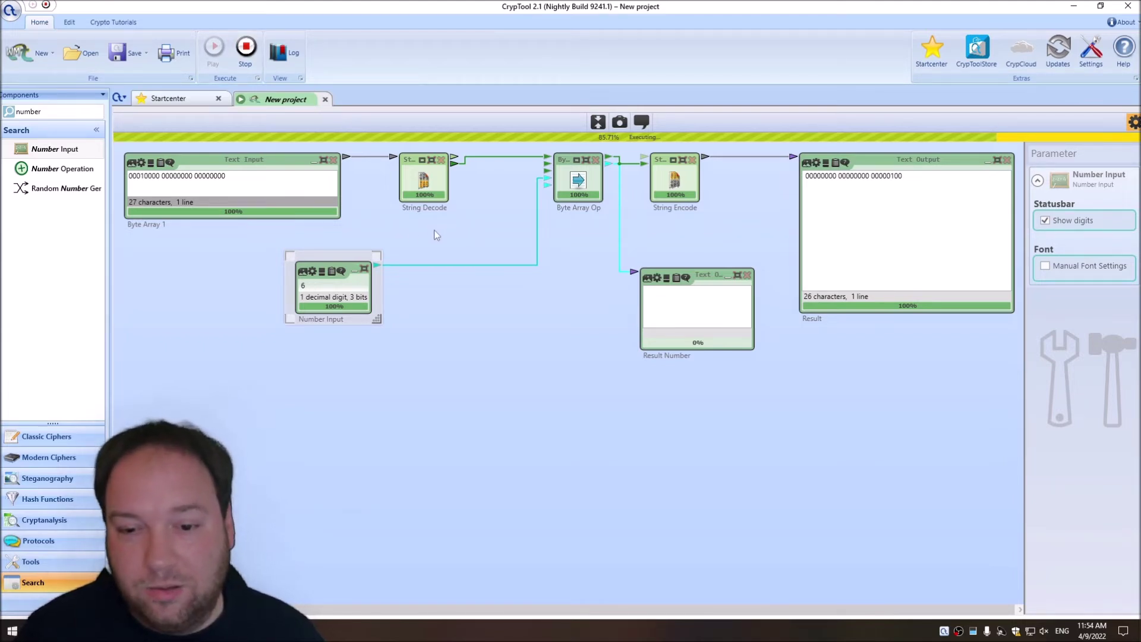
- Stop the execution and delete the Number Input and the Result Number output
left_click(246, 47)
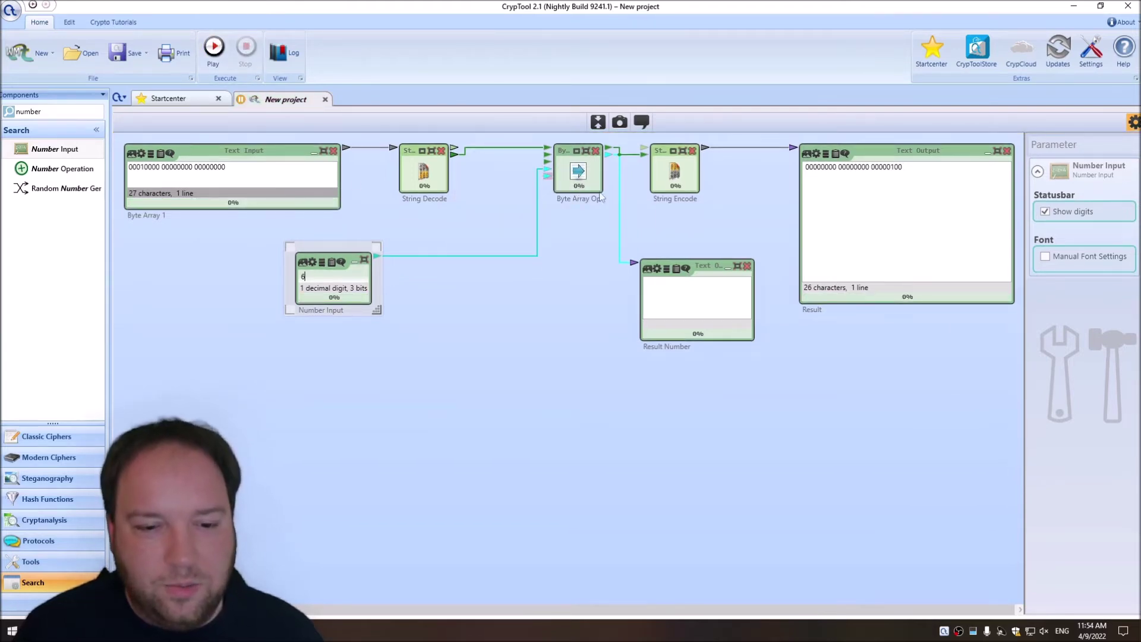
left_click(582, 183)
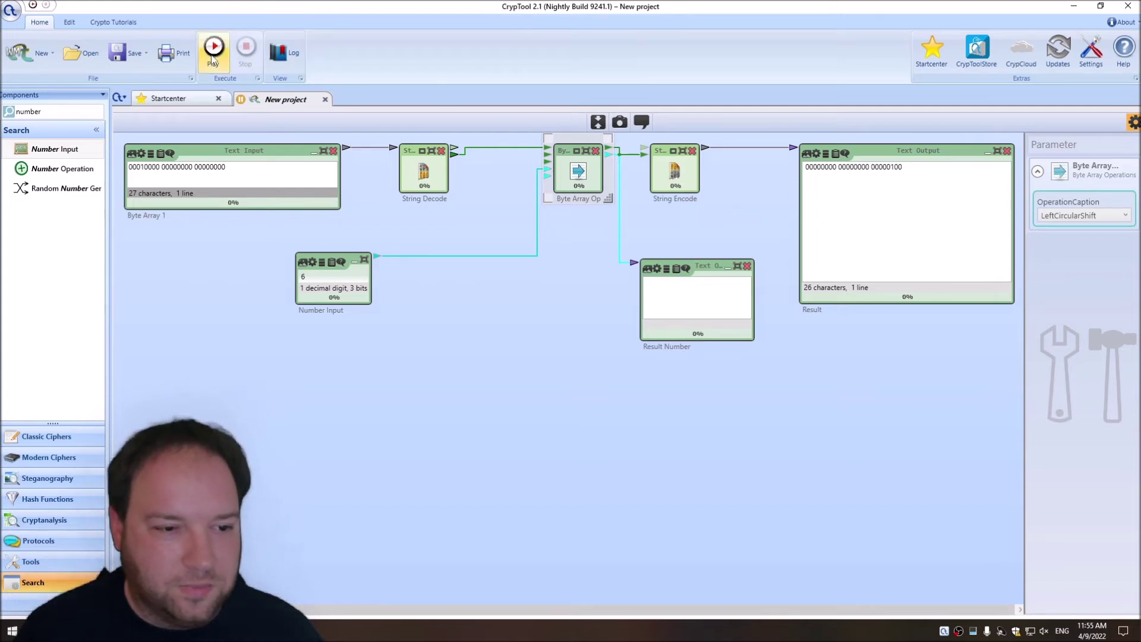
left_click_drag(282, 242, 678, 365)
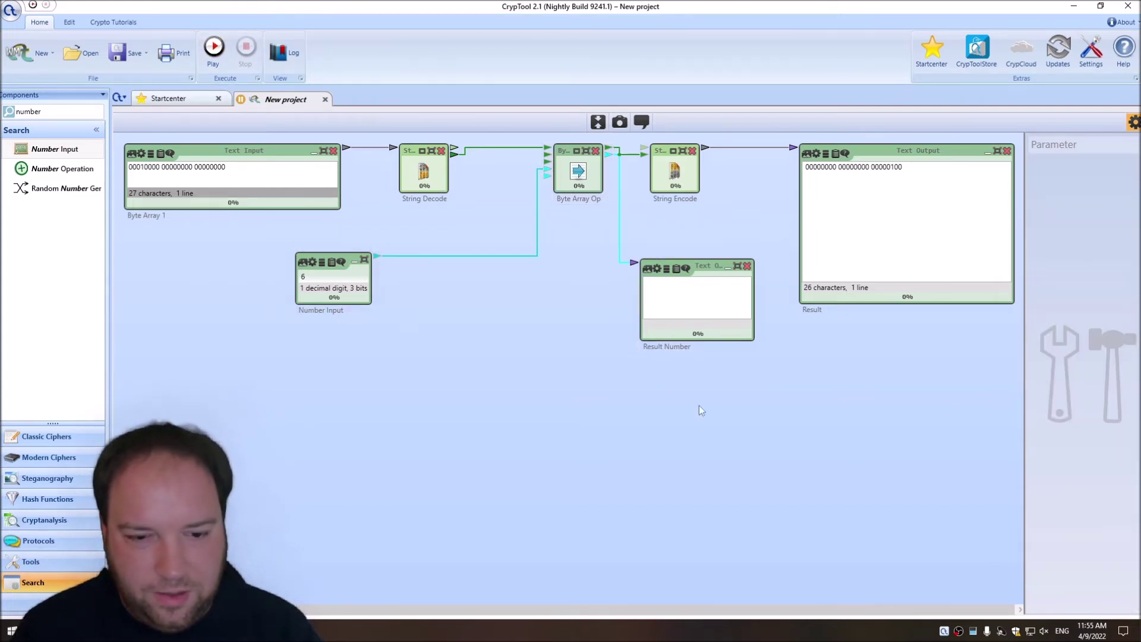
left_click_drag(736, 415, 359, 294)
key("Delete")
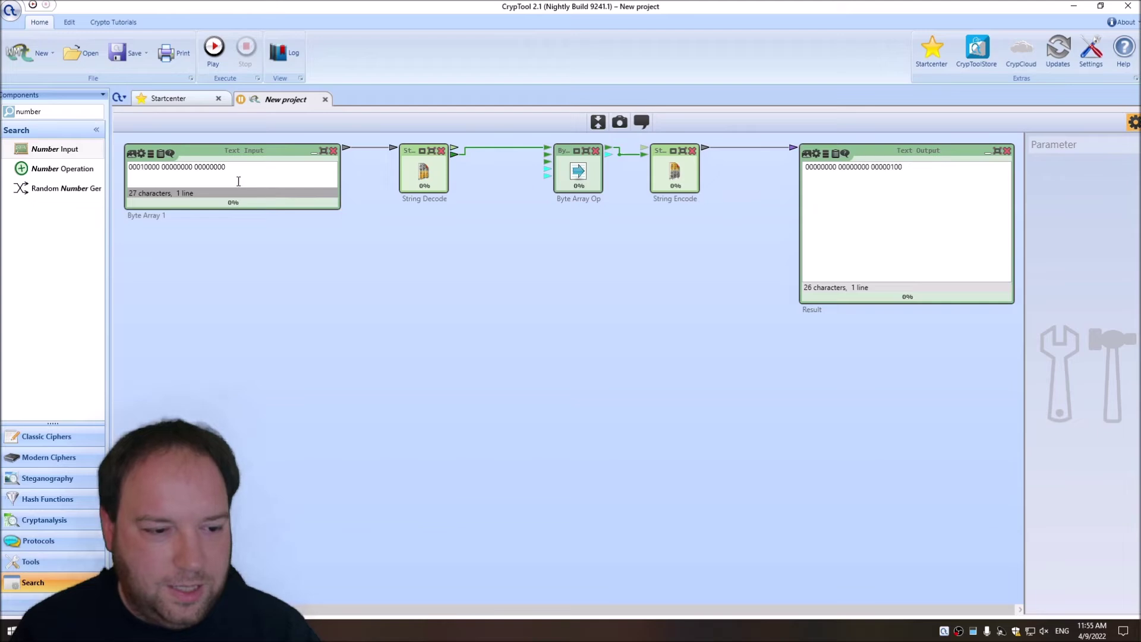
- Delete the String Decoder, Byte Array Operations, String Encoder and Result output, leaving only the Byte Array 1 text input
left_click_drag(658, 230, 460, 177)
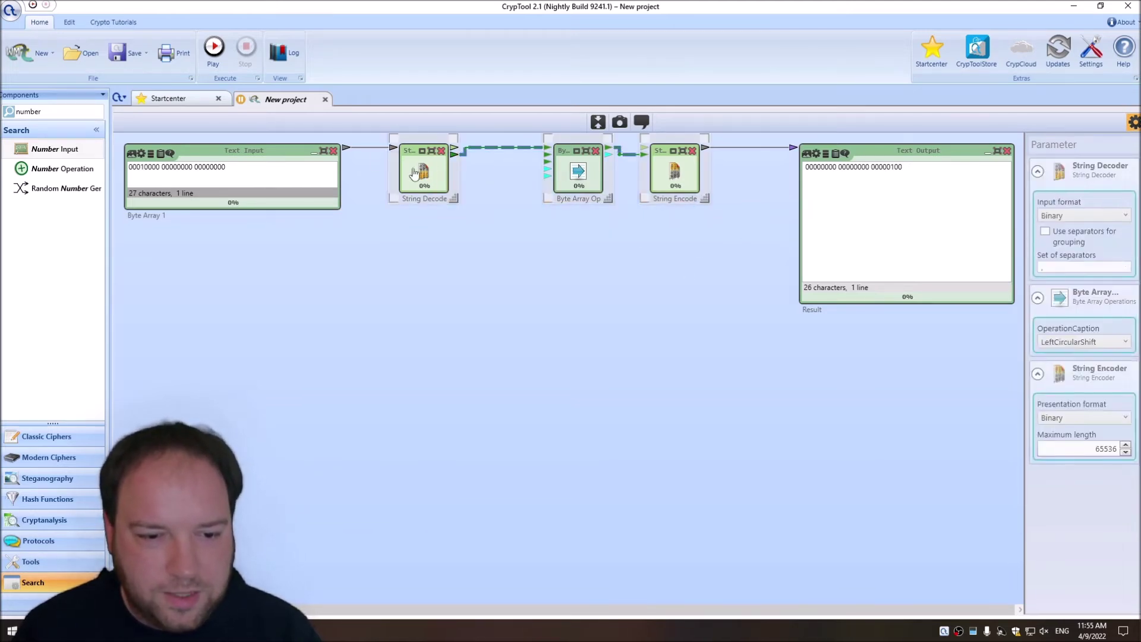
key("Delete")
left_click_drag(917, 384, 166, 248)
key("Delete")
- Rename the Byte Array 1 text input as "Plaintext" and replace its content with "Hello world!"
left_click(179, 217)
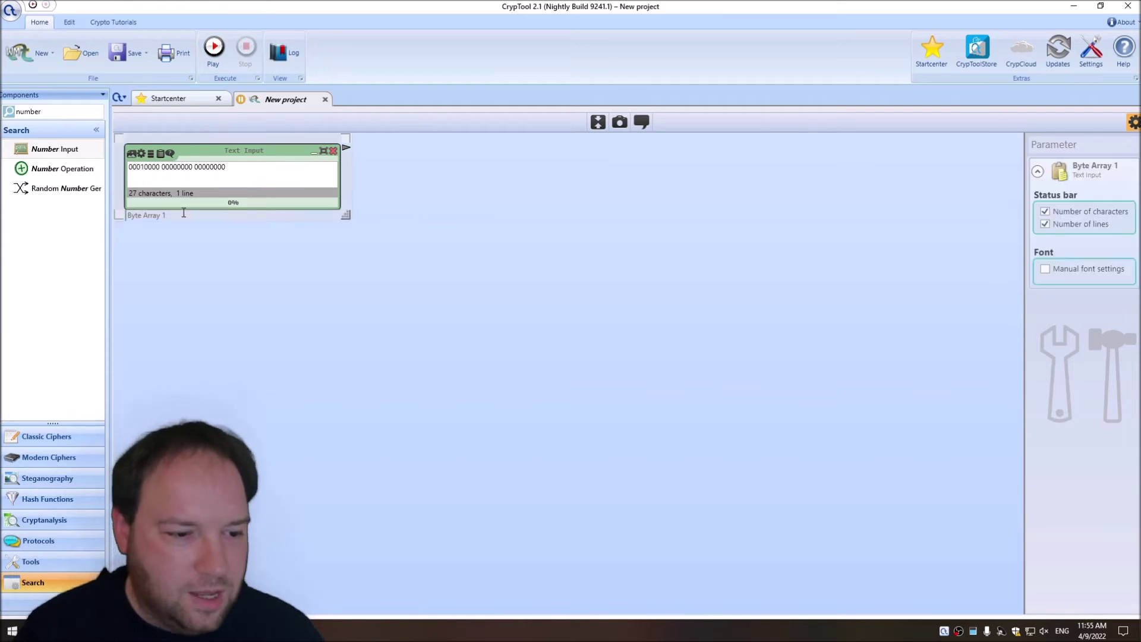
type("Plaintext")
key("Tab")
key("ctrl+a")
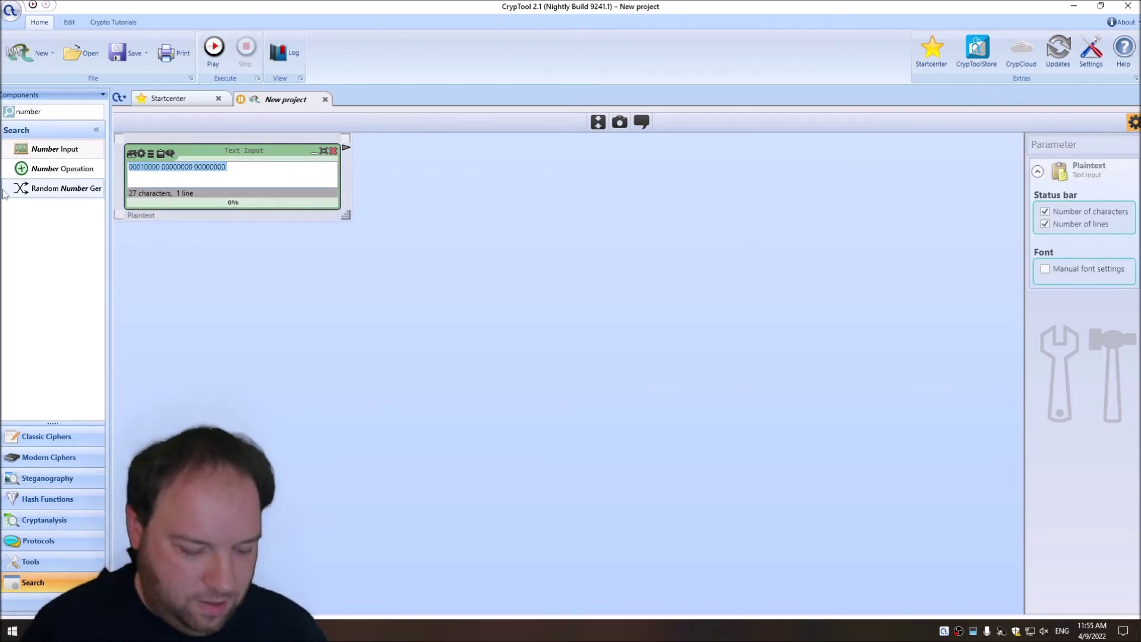
type("Hello world!")
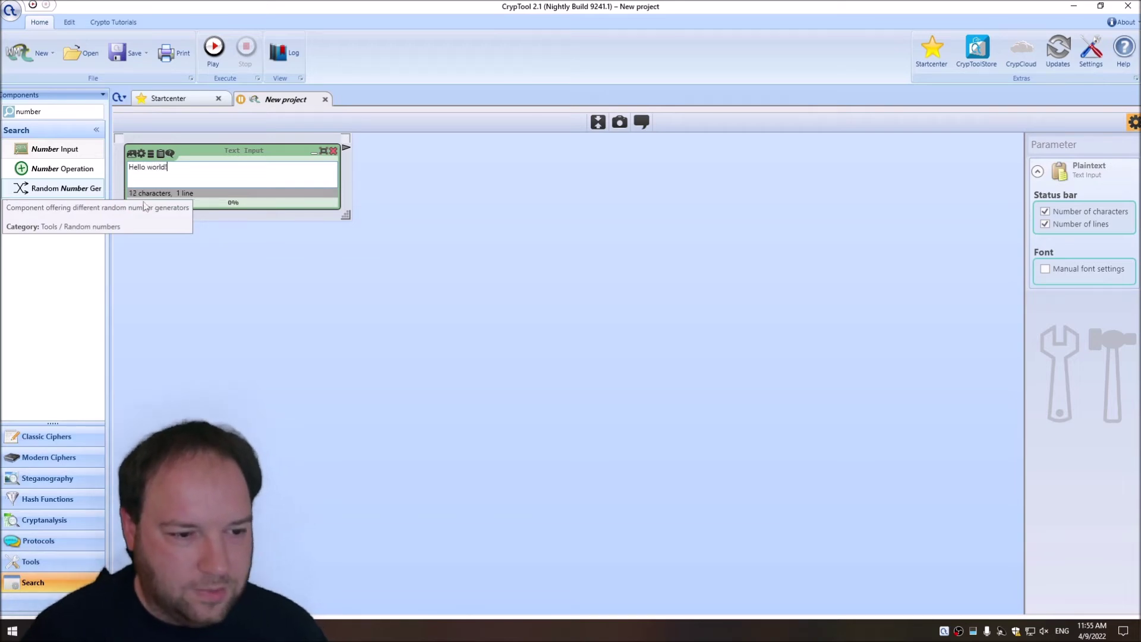
- Duplicate the Plaintext input, place the copy directly below it and rename the copy as "Password"
left_click(218, 218)
left_click(215, 149)
key("ctrl+c")
key("ctrl+v")
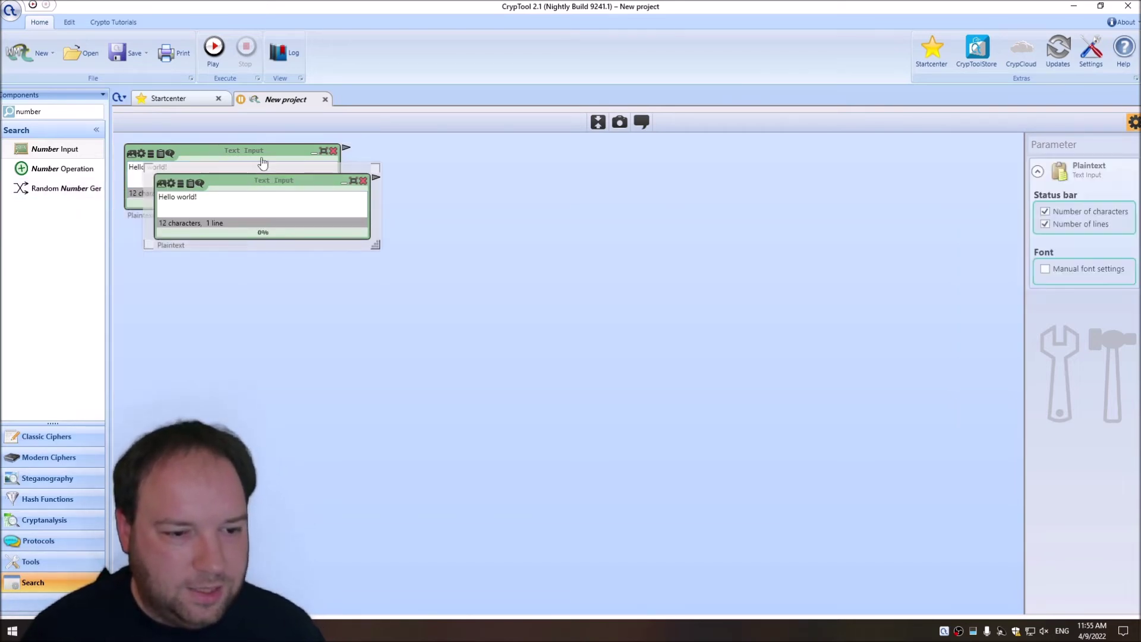
left_click_drag(216, 168, 185, 248)
left_click_drag(171, 314, 5, 323)
type("Password")
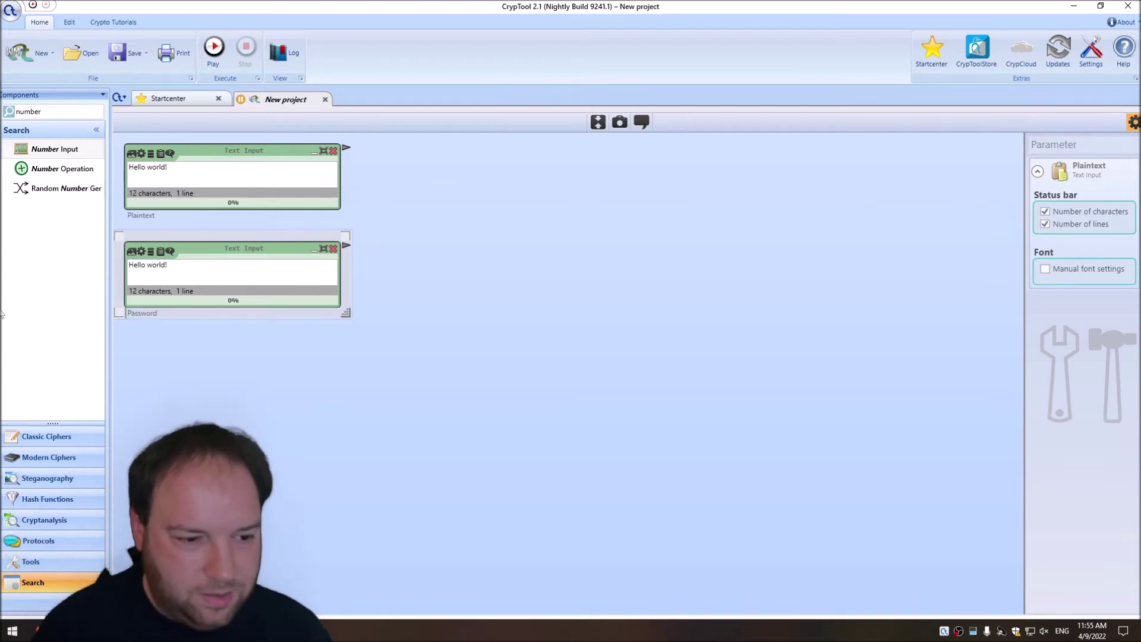
double_click(52, 110)
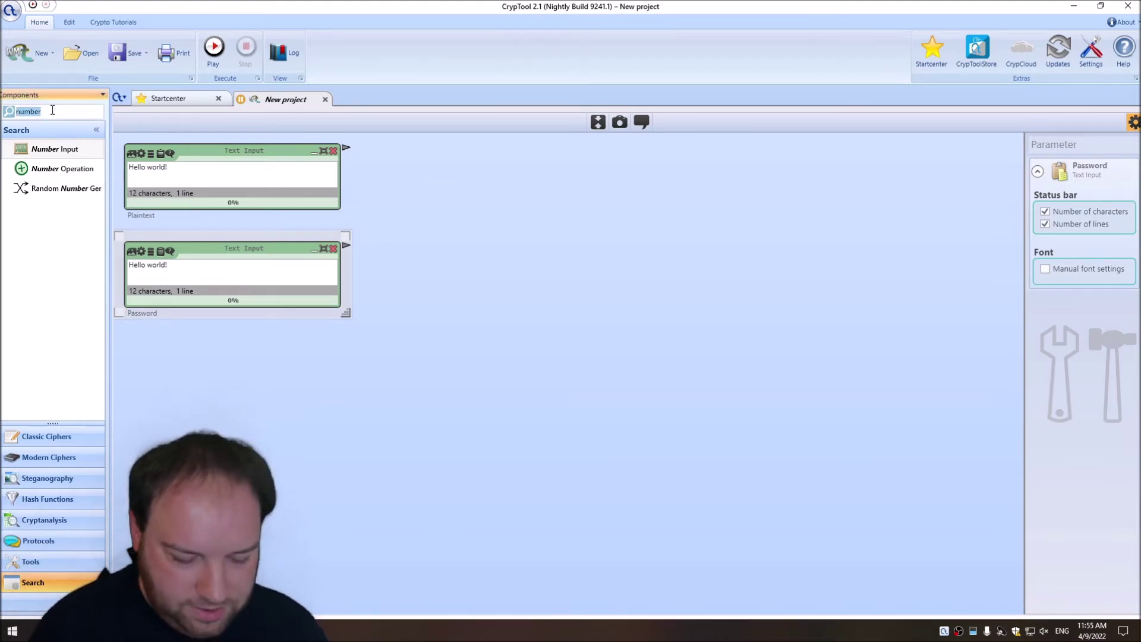
type("pk")
left_click_drag(101, 149, 438, 279)
left_click(434, 251)
left_click(449, 232)
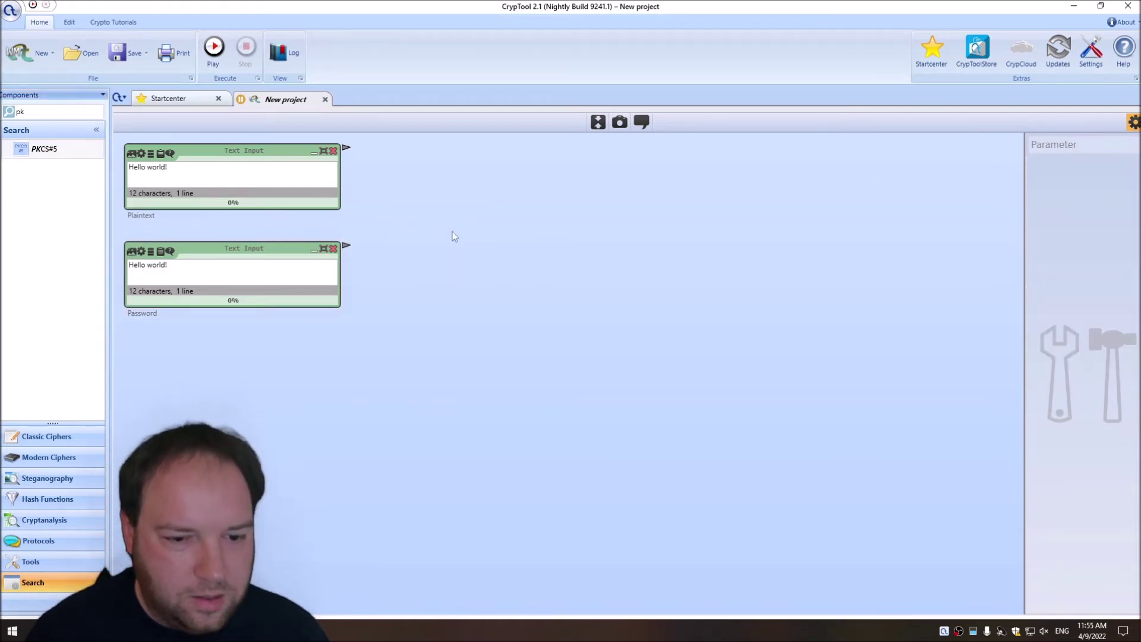
- Search the components for "pbkdf", place a PBKDF component beside the text inputs and connect the Password input to it
double_click(52, 111)
type("pbkdf")
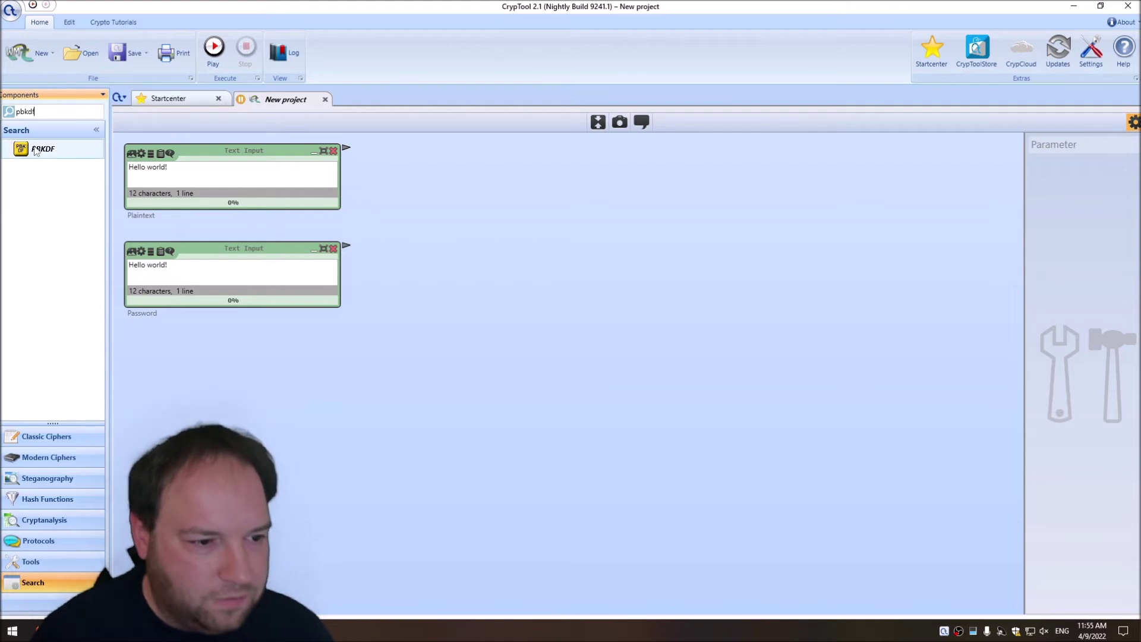
left_click_drag(42, 149, 407, 224)
left_click_drag(349, 249, 383, 205)
- Configure the PBKDF component with PBKDF1 as key derivation function and 10000 iterations
left_click(416, 231)
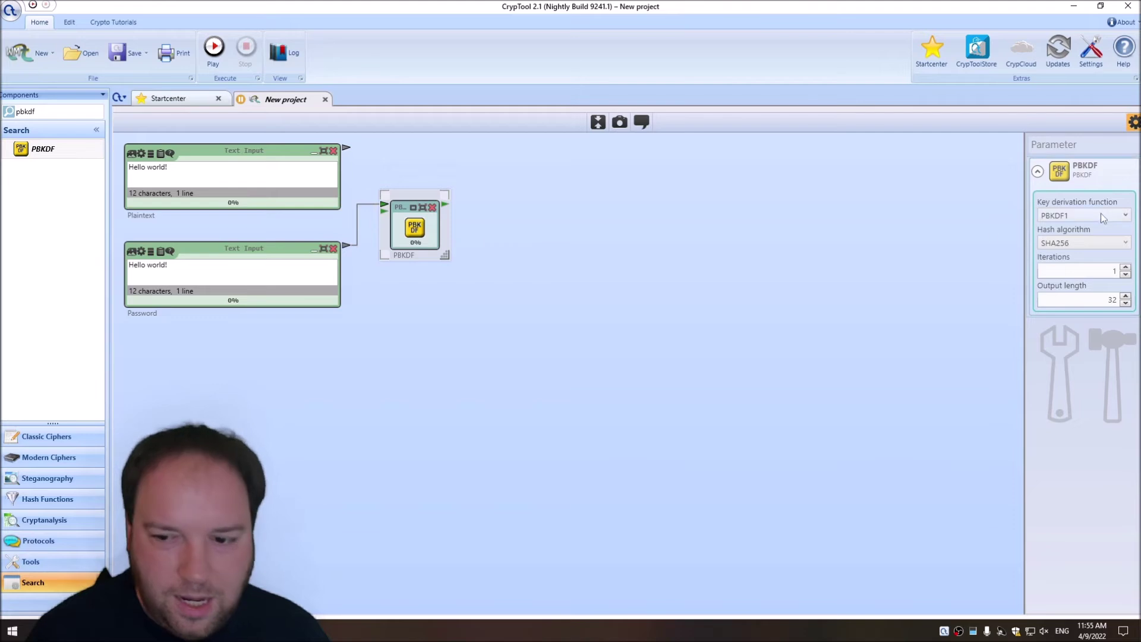
left_click(1090, 217)
left_click(1081, 228)
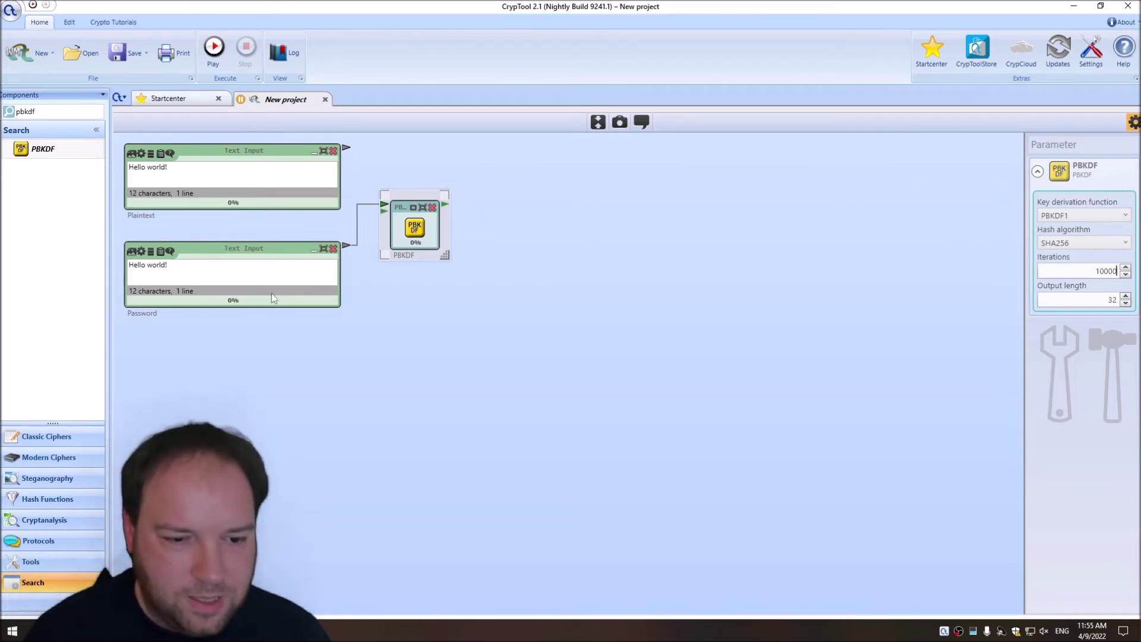
- Find the AES component and place it in the workspace to the right of the PBKDF component
left_click(382, 219)
double_click(25, 111)
type("aes")
left_click_drag(35, 156, 535, 172)
- Find the Random Number Generator component and place it directly below the PBKDF component
double_click(47, 112)
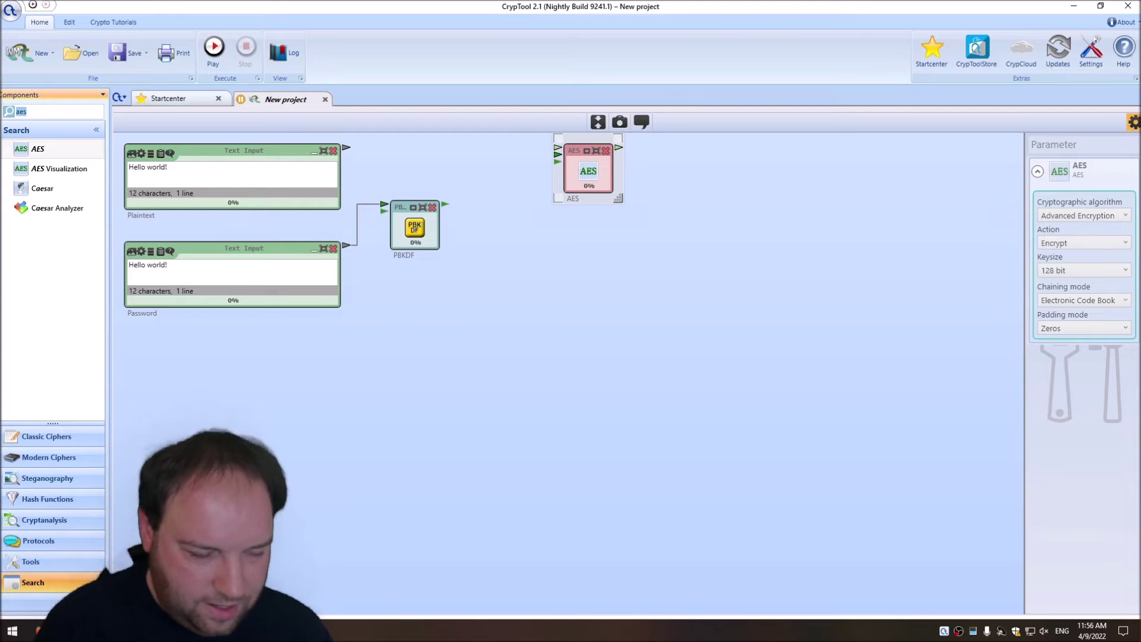
type("rand")
left_click_drag(74, 150, 437, 320)
left_click_drag(465, 358, 410, 336)
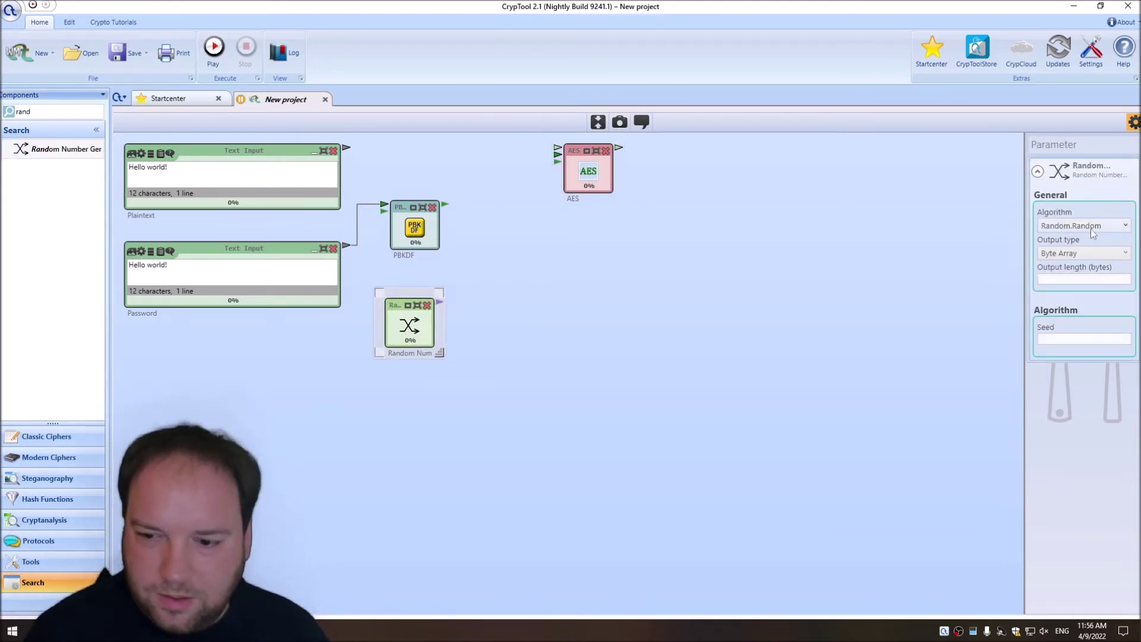
- Set the random number generator's algorithm to RNGCryptoServiceProvider and its output length to 16 bytes
left_click(1071, 228)
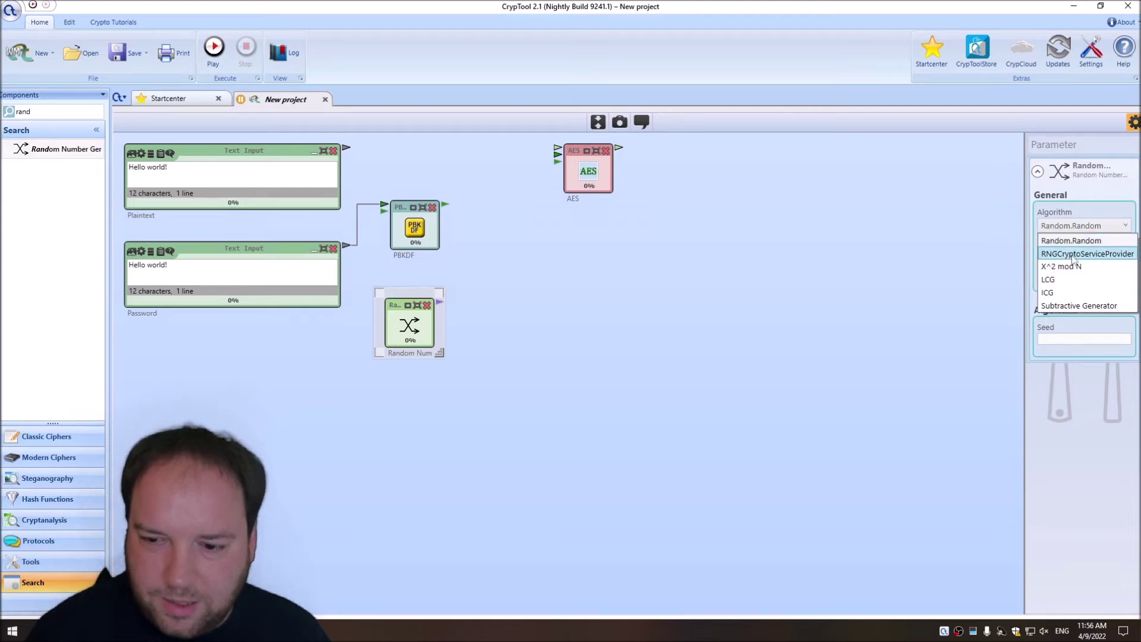
left_click(1072, 256)
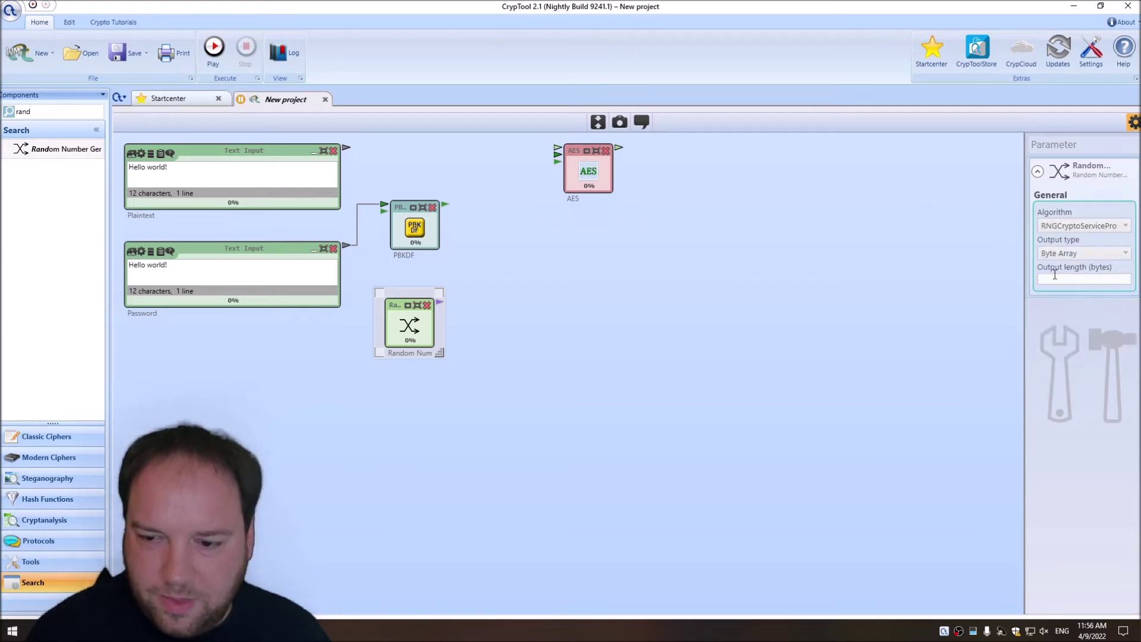
type("1")
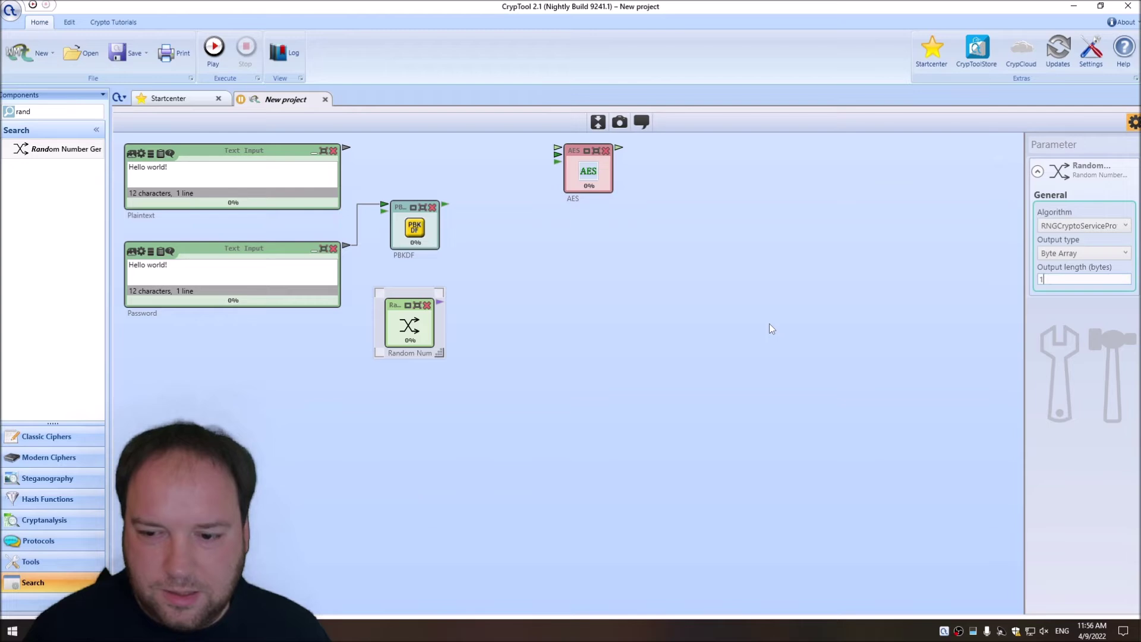
type("6")
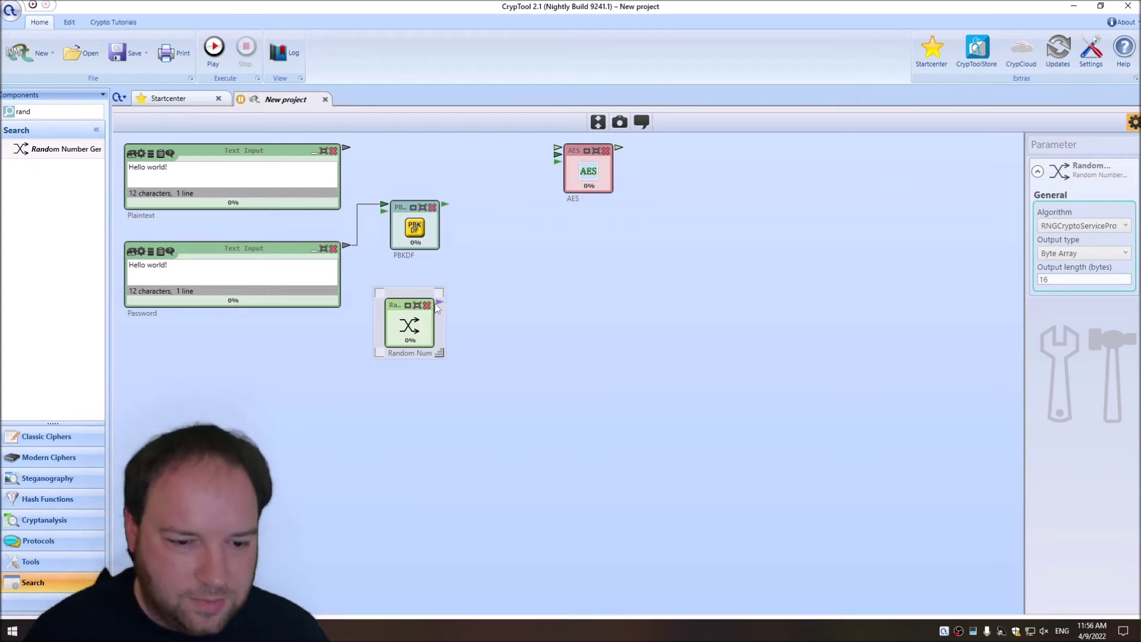
- Connect the random number generator's output to the AES initialization vector, and the PBKDF output to the AES key input
left_click_drag(439, 301, 557, 159)
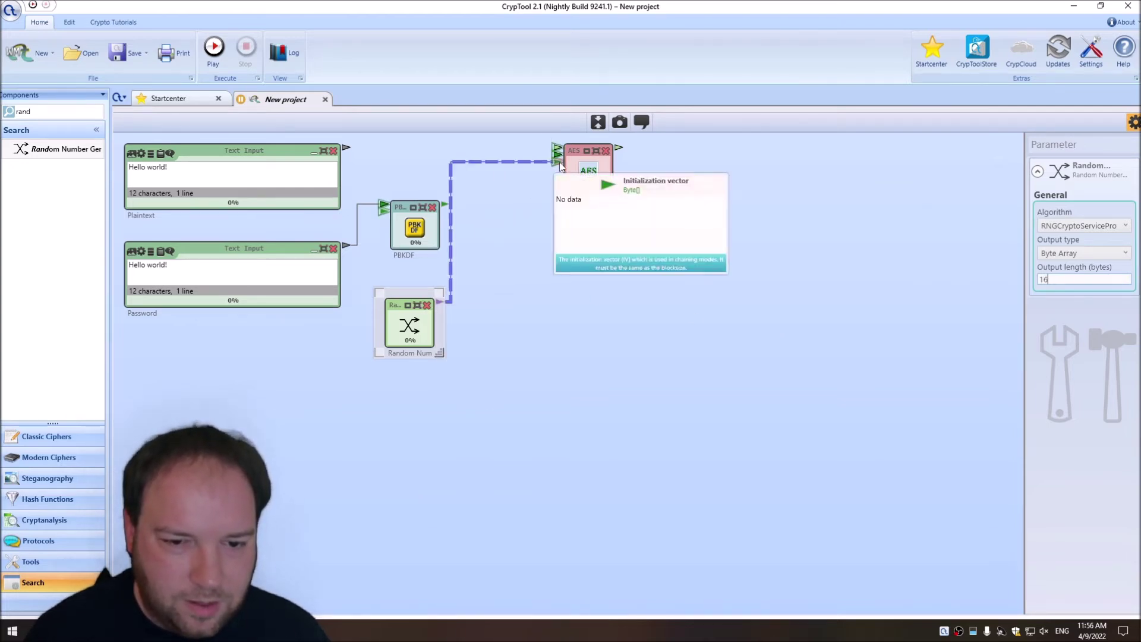
left_click(450, 234)
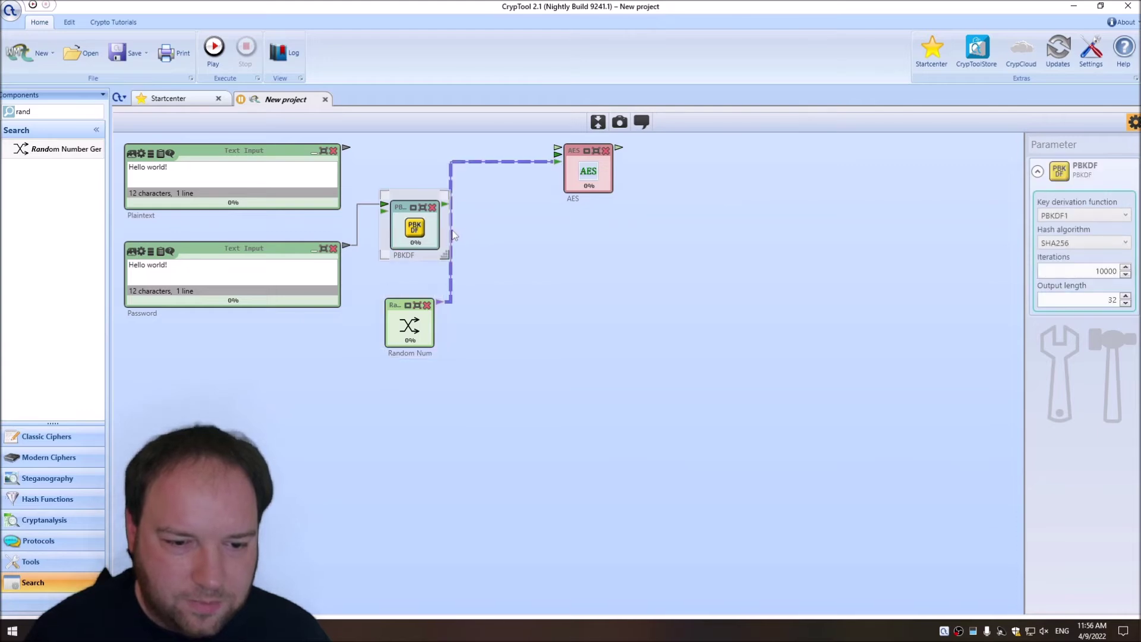
left_click_drag(445, 204, 558, 156)
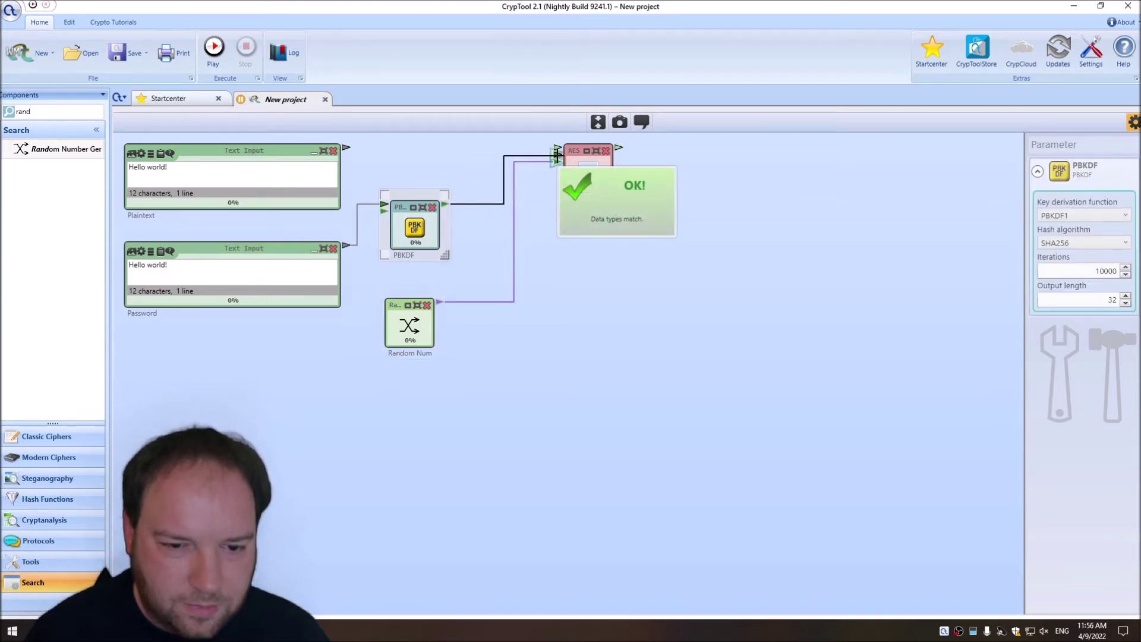
- Move AES farther right and PBKDF slightly down to free space beside the plaintext input
double_click(34, 111)
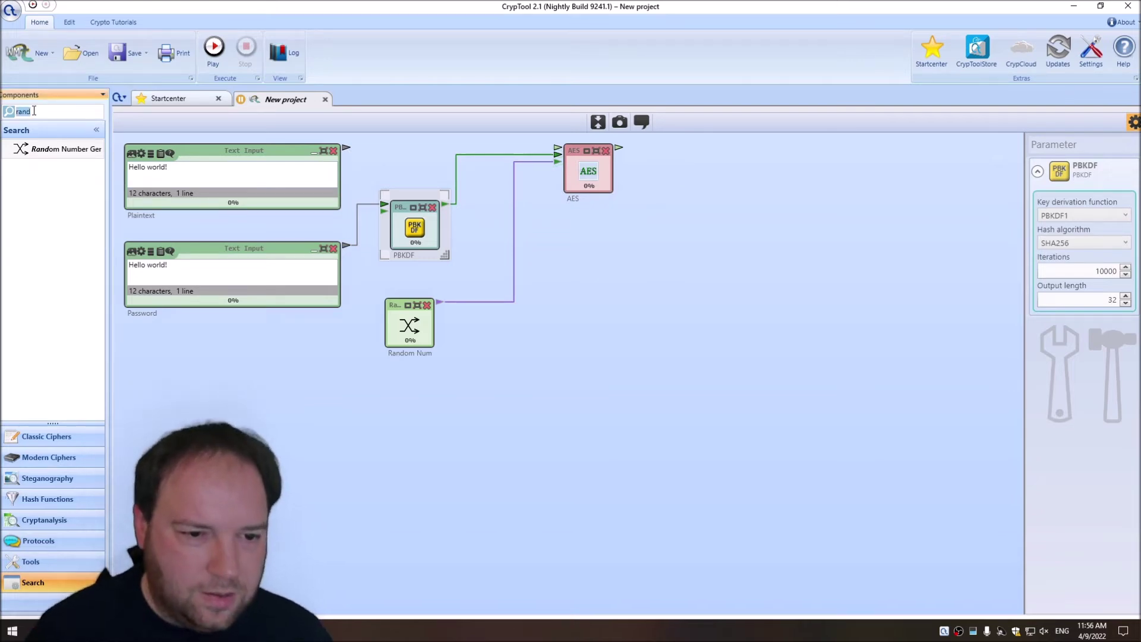
left_click_drag(346, 148, 557, 157)
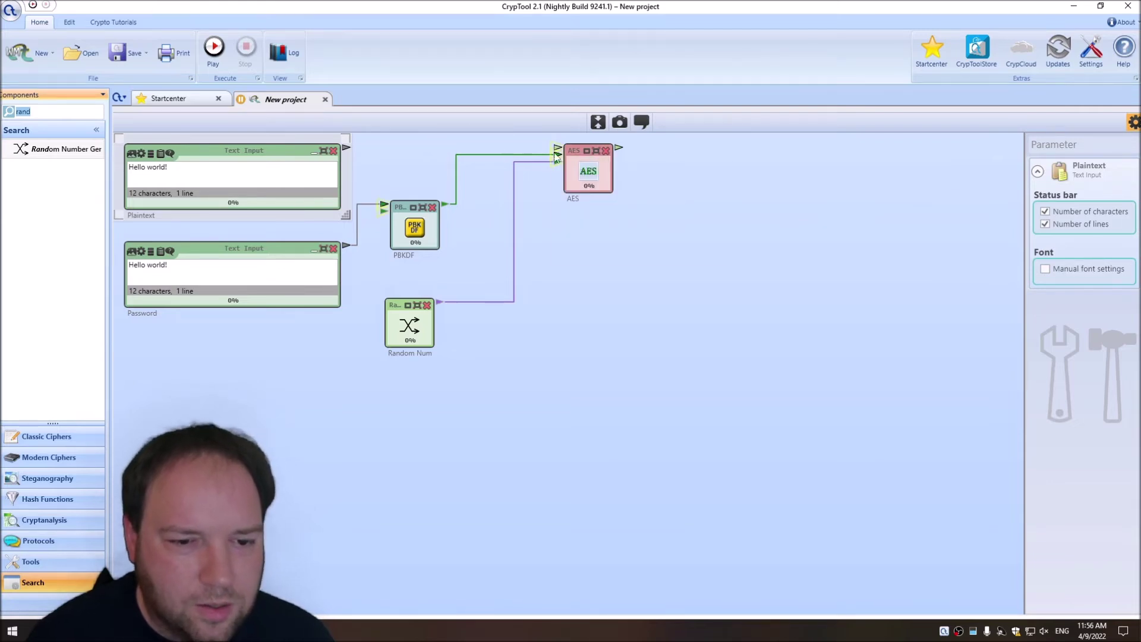
left_click_drag(675, 265, 618, 231)
left_click_drag(589, 173, 654, 174)
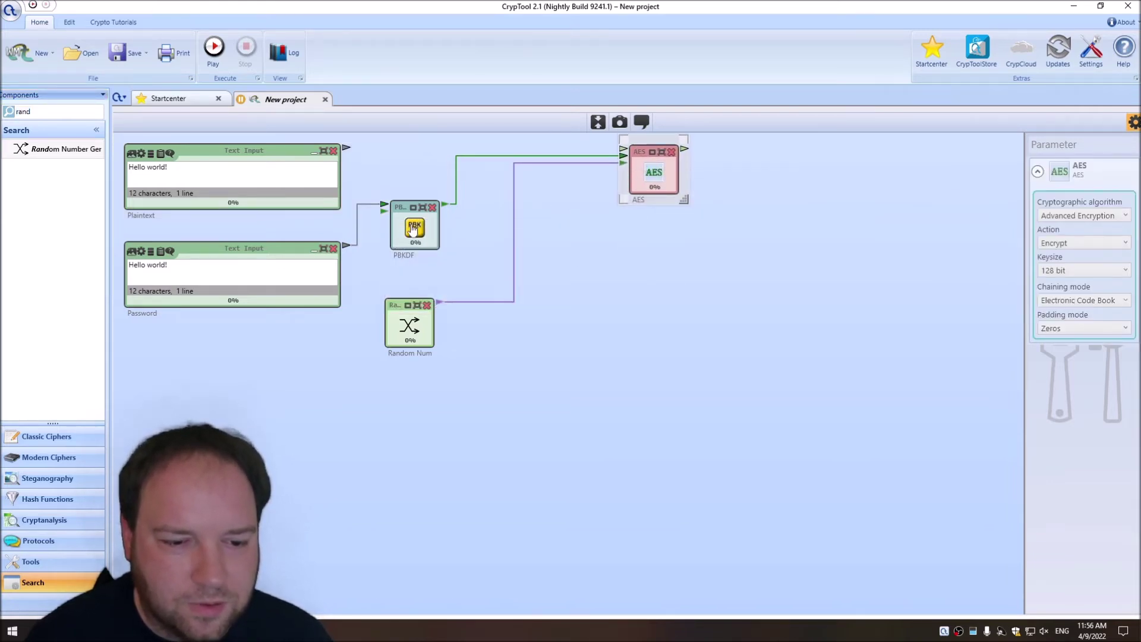
left_click_drag(413, 230, 411, 244)
- Insert a String Decoder between the plaintext input and AES, connecting its output to the AES data input
double_click(45, 110)
type("stri")
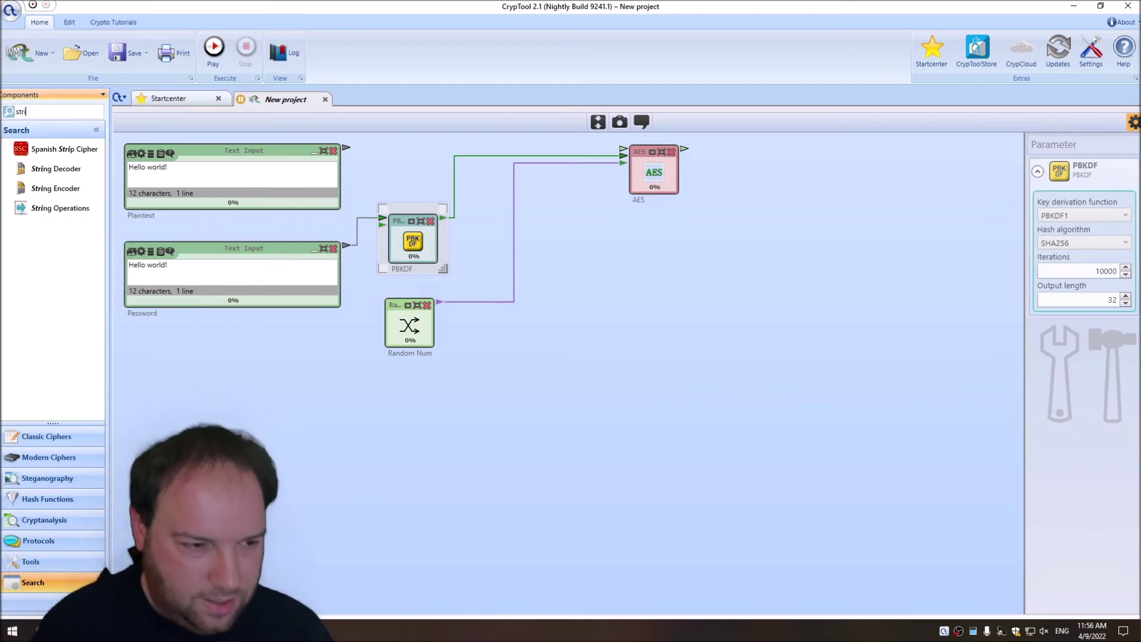
type("ng")
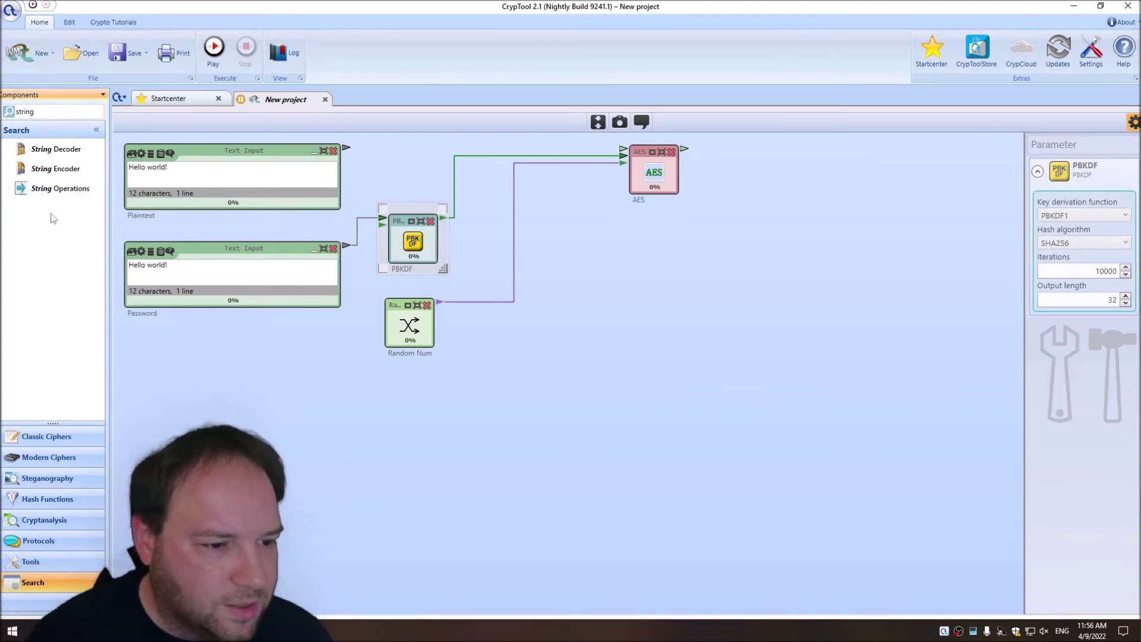
left_click_drag(55, 189, 402, 145)
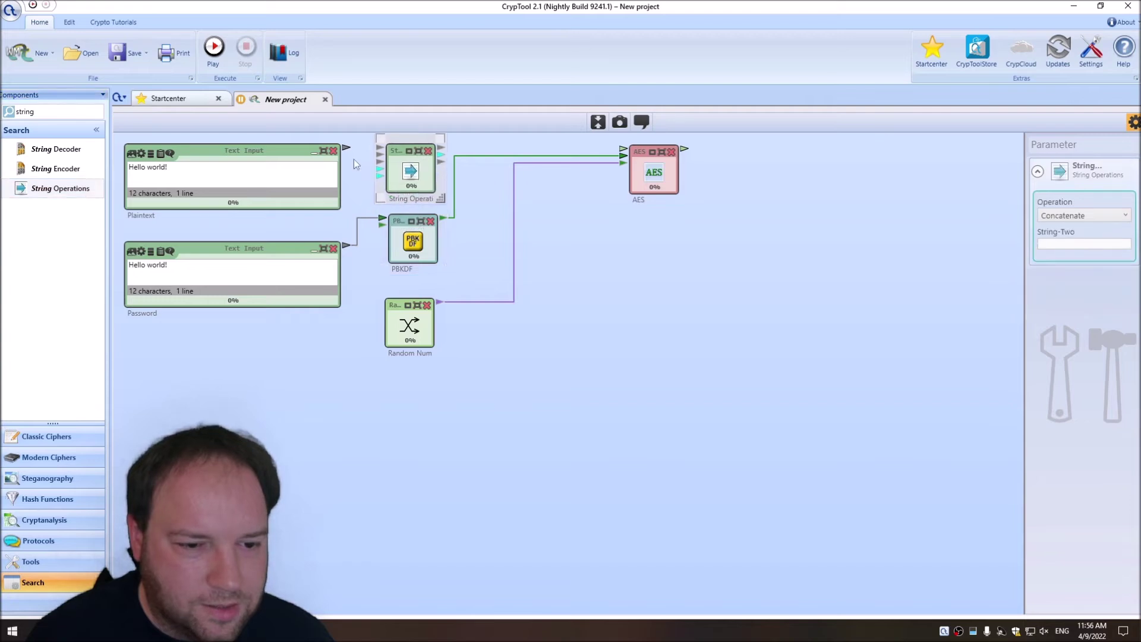
left_click(430, 152)
left_click_drag(55, 149, 381, 148)
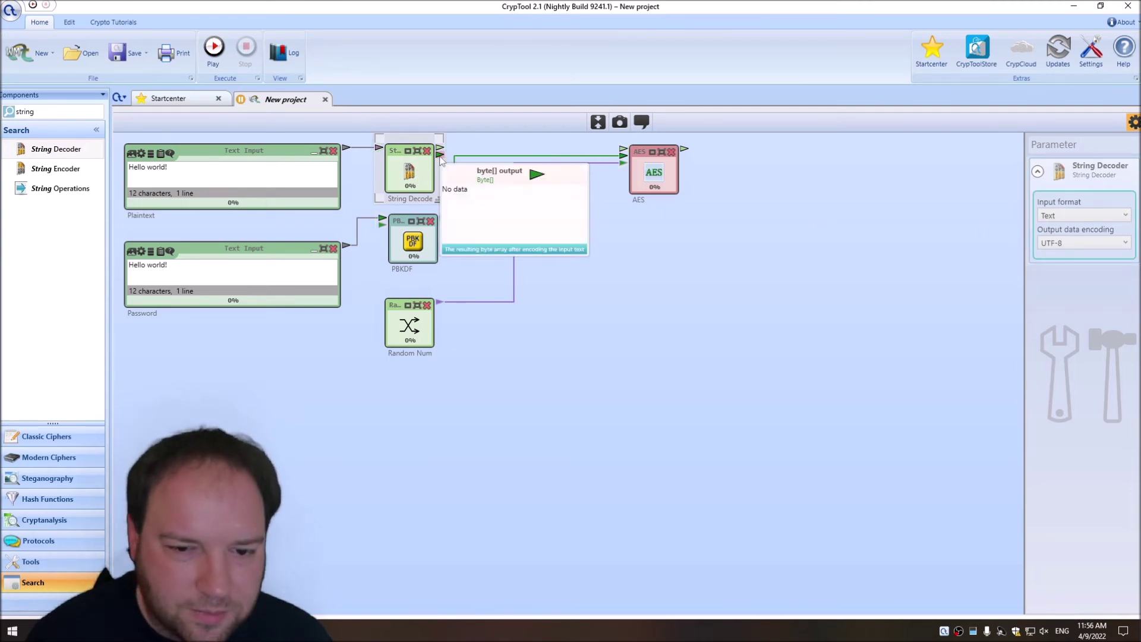
left_click_drag(442, 149, 627, 149)
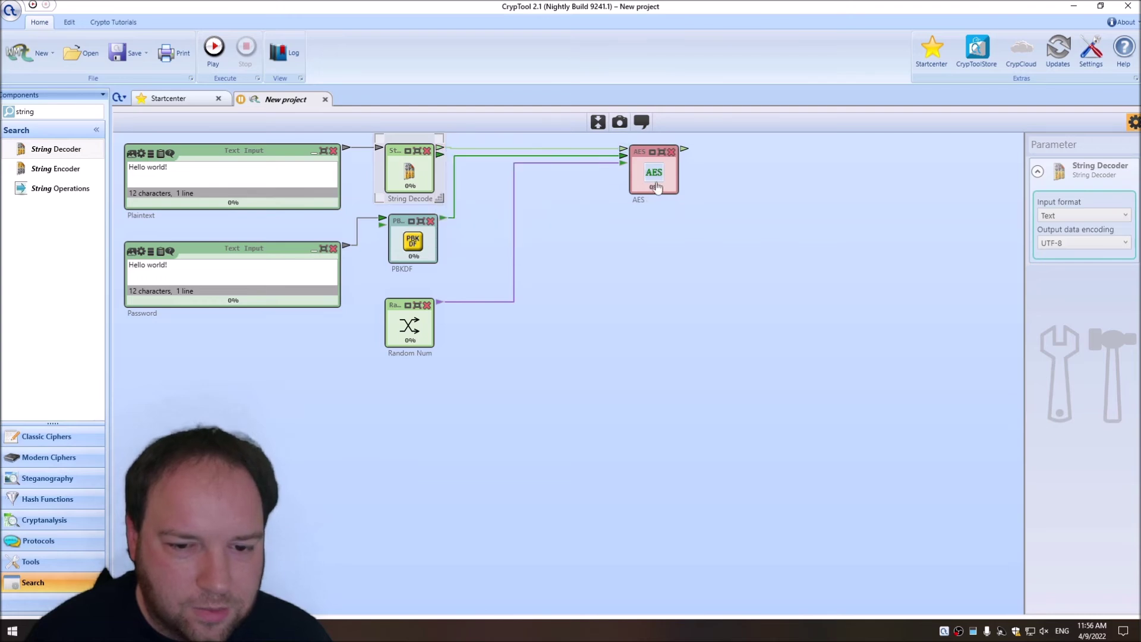
- Attach a Text Output component to the AES output and enlarge it
left_click_drag(654, 185, 647, 184)
left_click_drag(679, 148, 797, 140)
left_click(939, 271)
left_click_drag(841, 204, 996, 361)
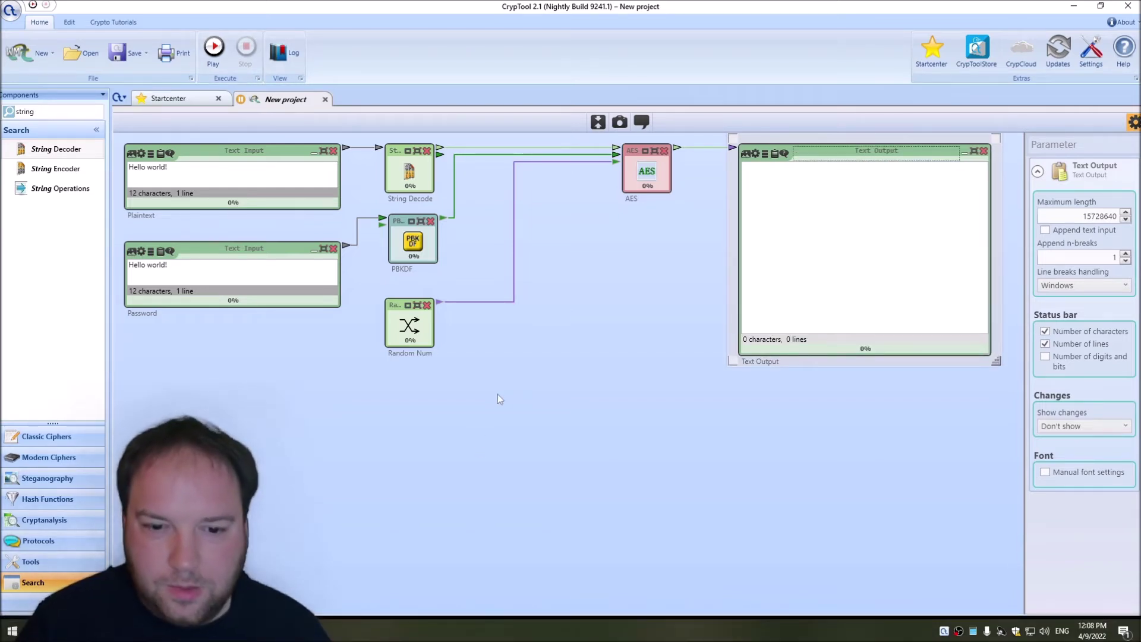
- Run the workspace, check the log for the AES warning against the PBKDF settings, and stop the execution
left_click(213, 54)
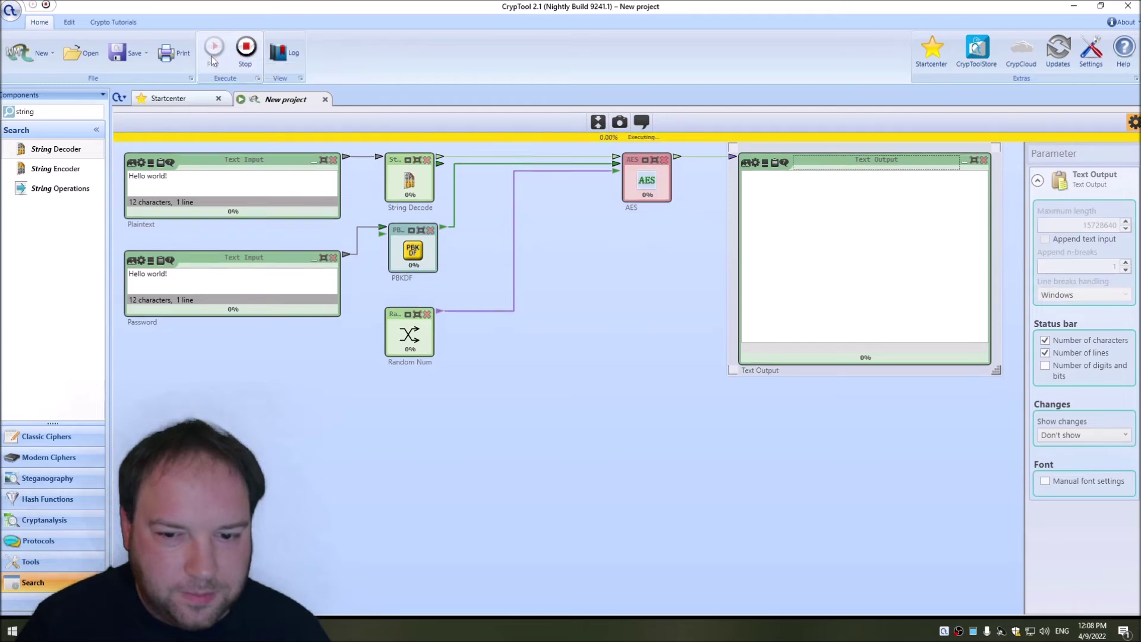
left_click(283, 54)
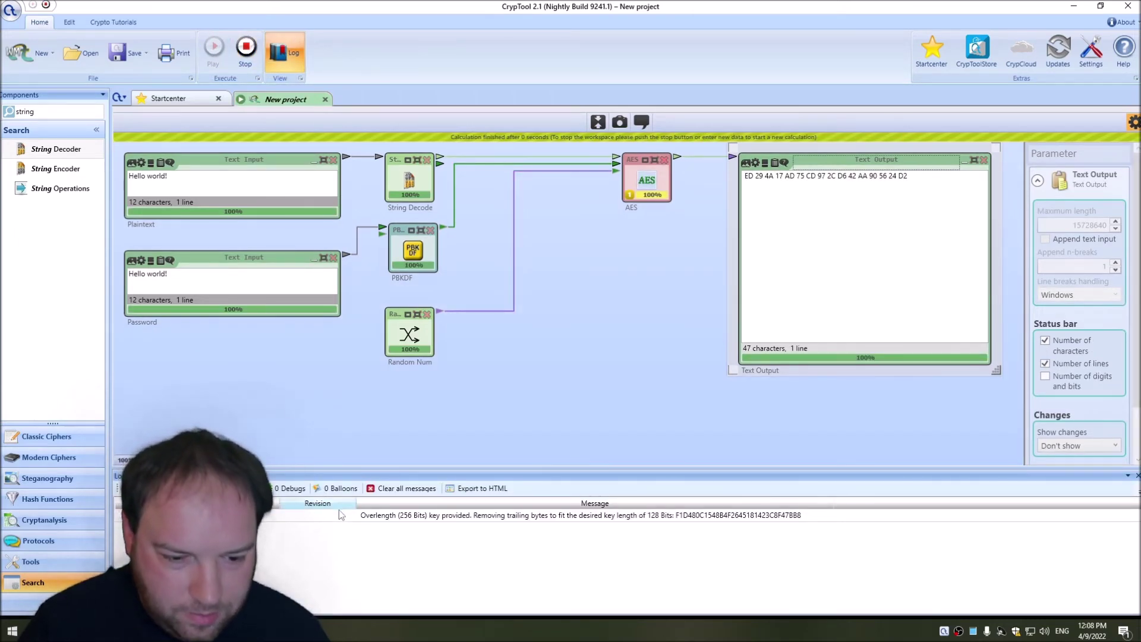
double_click(415, 248)
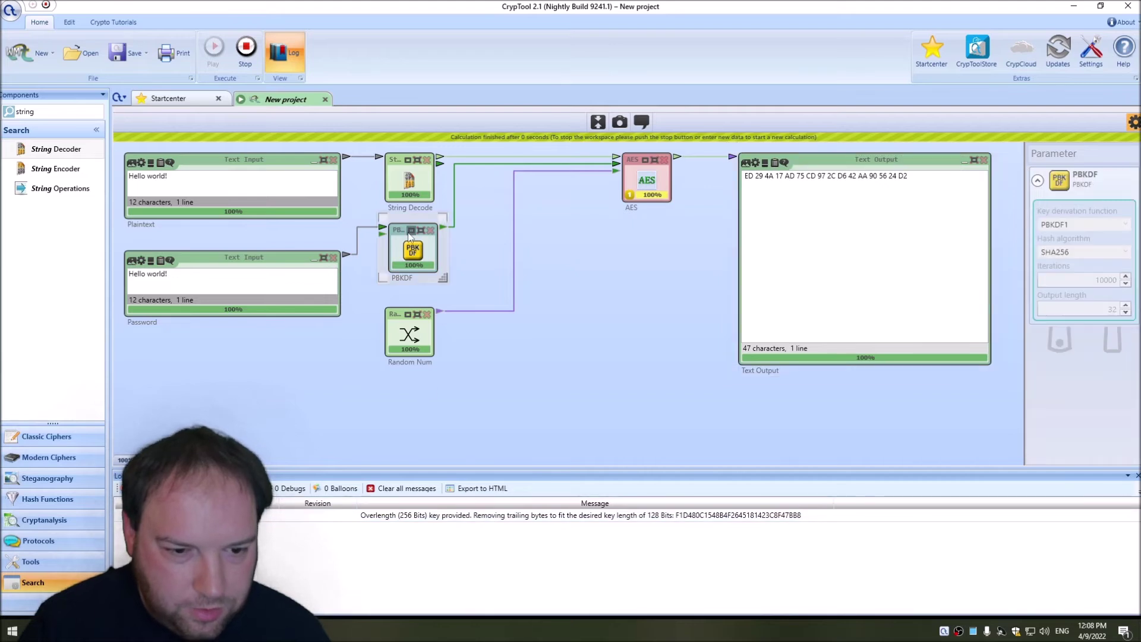
left_click(450, 236)
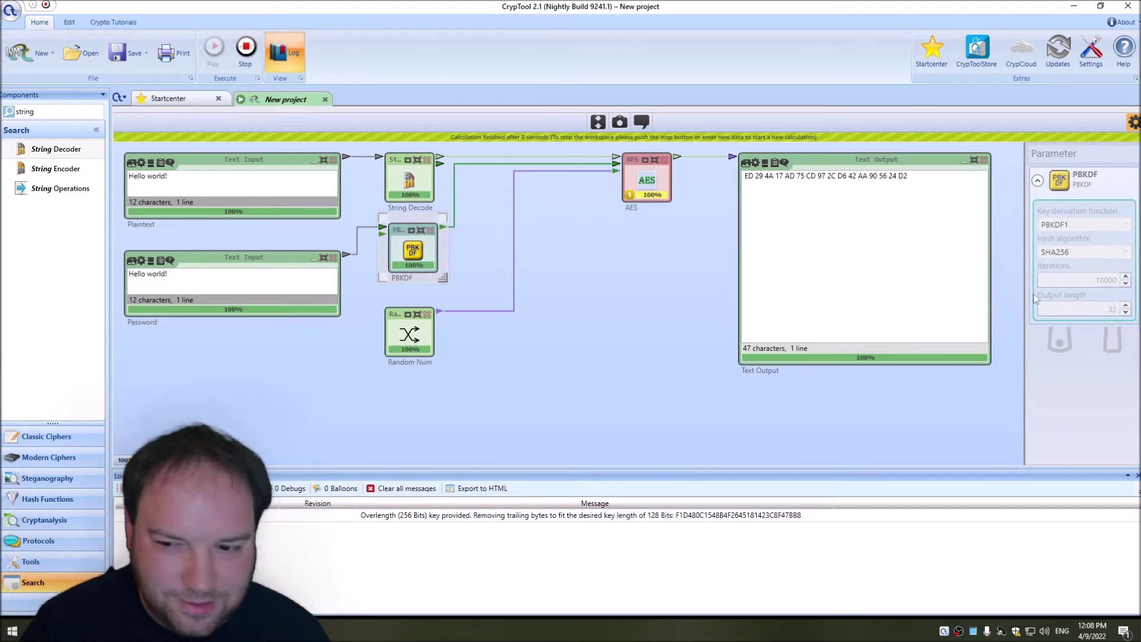
left_click(246, 46)
- Set the PBKDF output length to 16
double_click(1111, 300)
type("16")
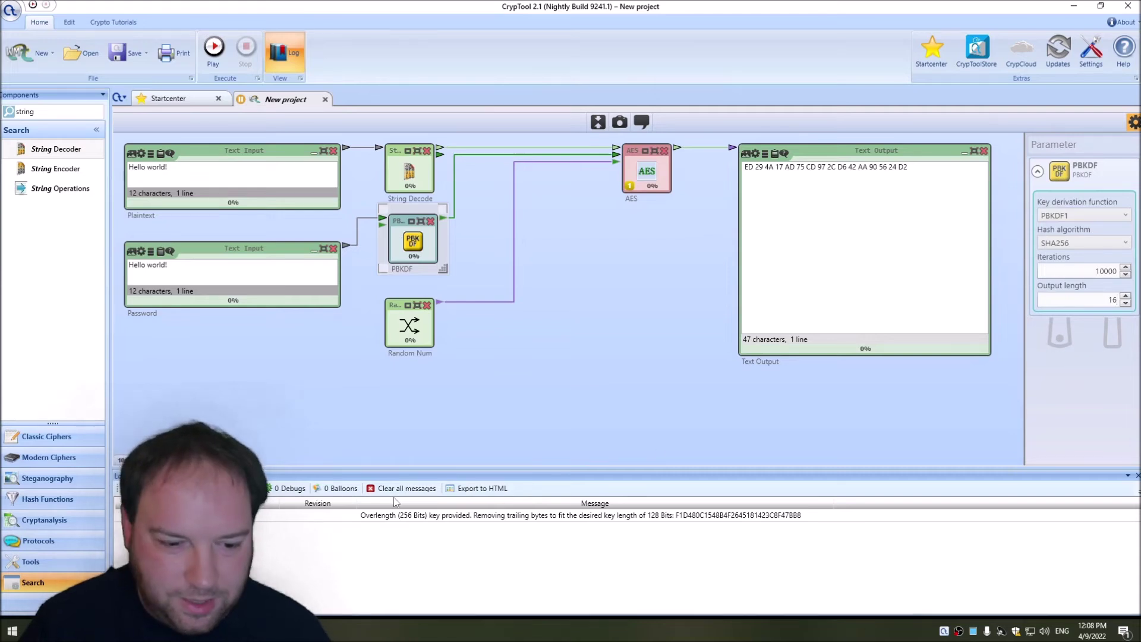
- Set the AES key size to 256 bit and the PBKDF output length to 32, and close the log
left_click(653, 169)
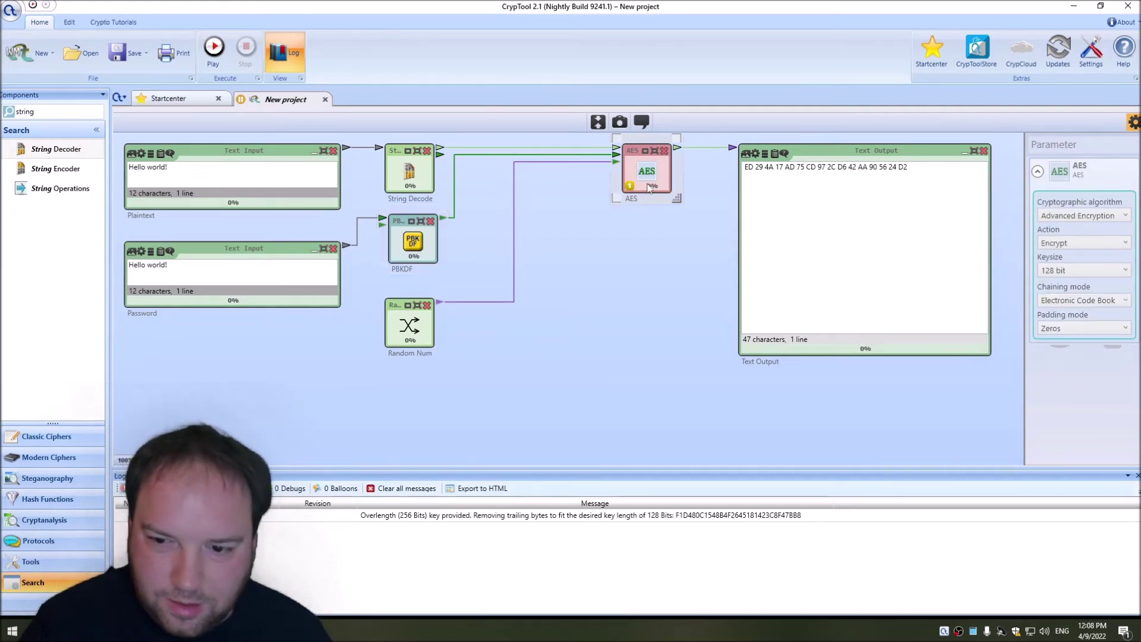
left_click(1071, 268)
left_click(1070, 310)
left_click(413, 241)
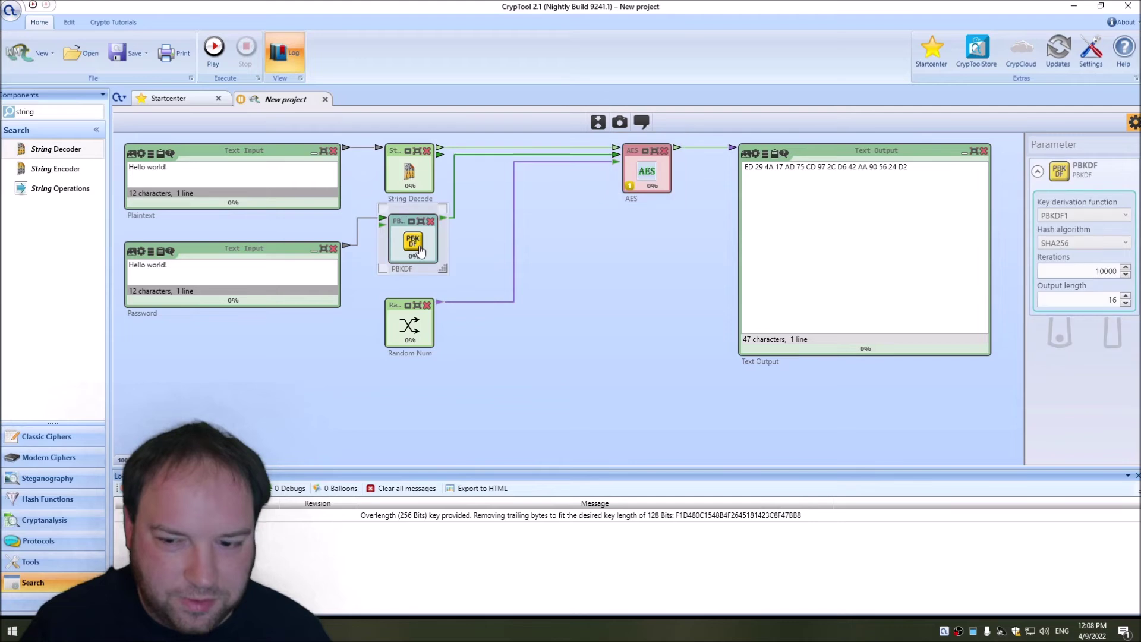
type("32")
left_click(1137, 475)
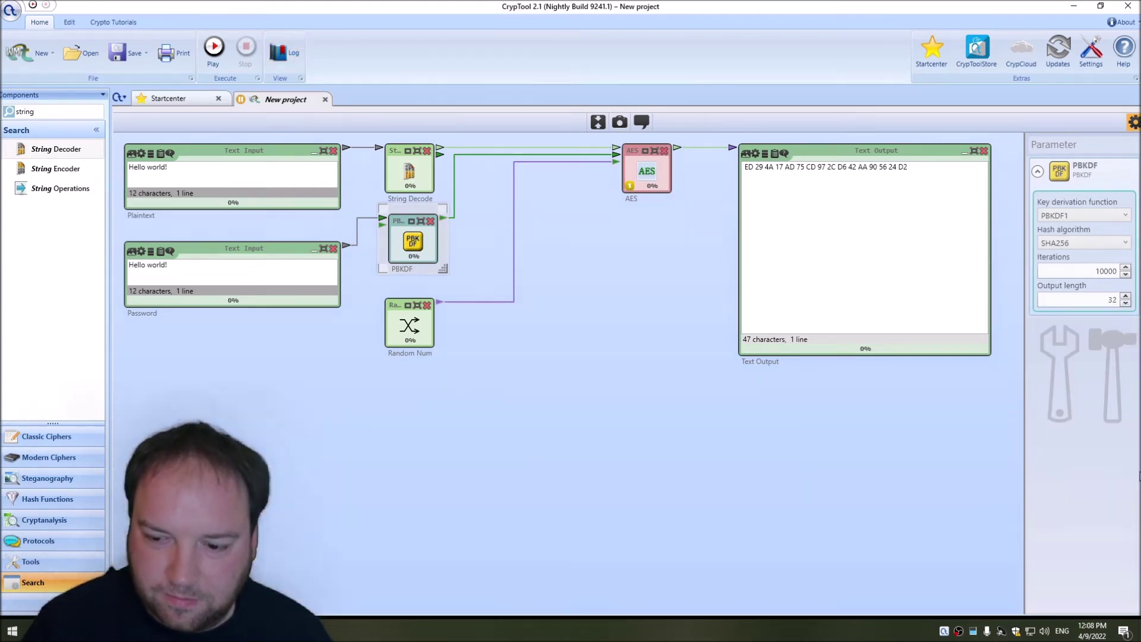
- Run the workspace, stop it and run it again to compare the ciphertexts in Electronic Code Book mode
left_click(208, 59)
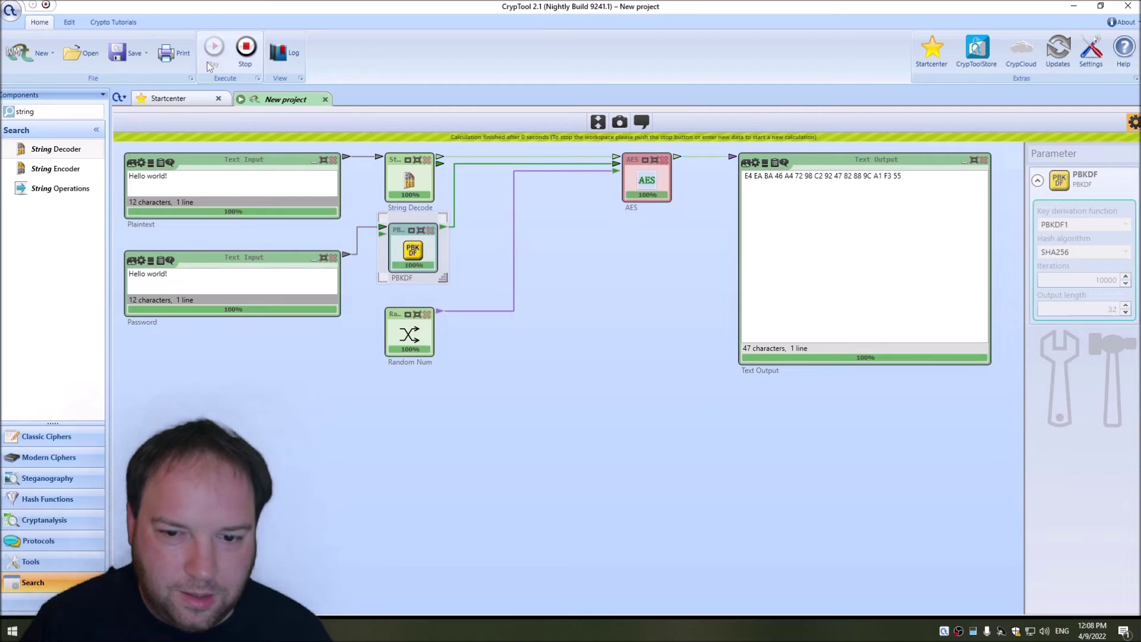
left_click(244, 58)
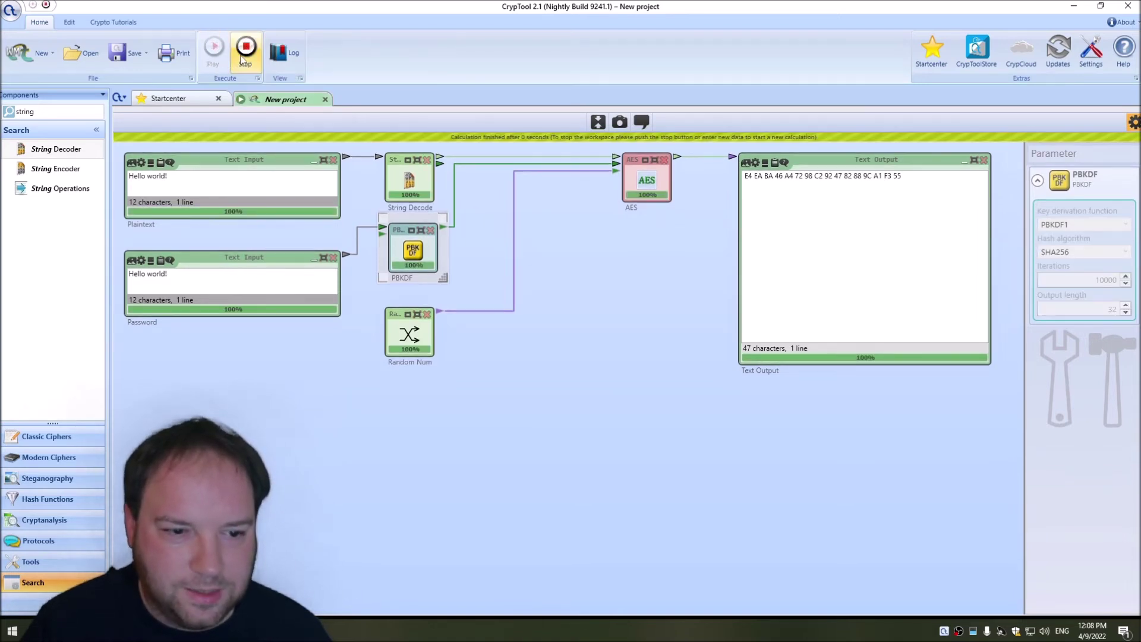
left_click(225, 59)
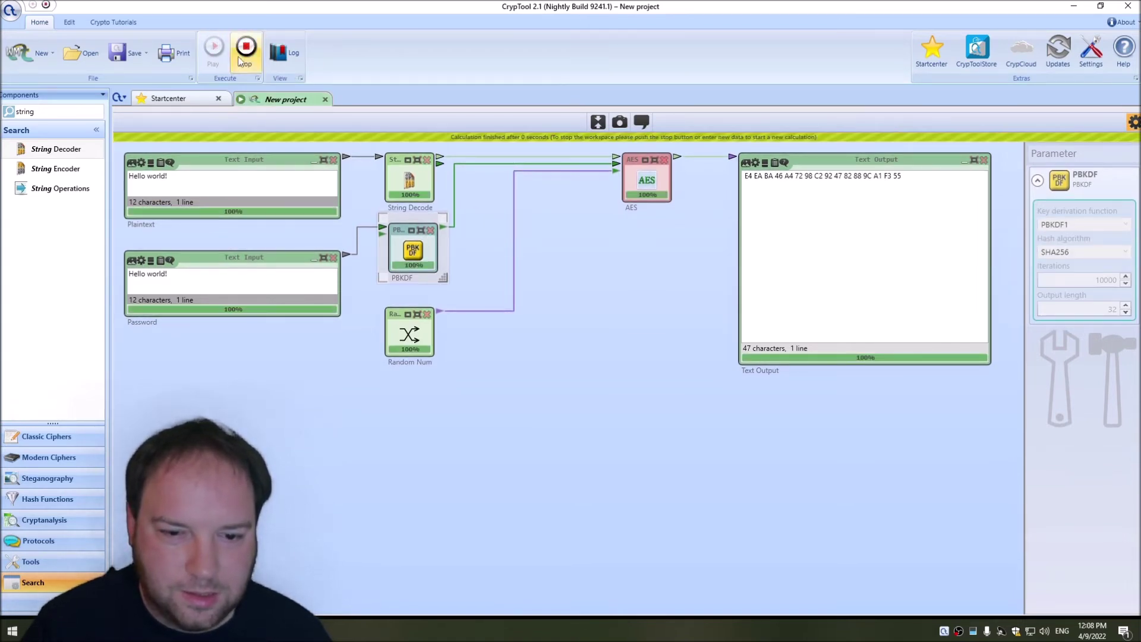
- Set the AES chaining mode to Cipher Block Chaining (CBC)
left_click(634, 180)
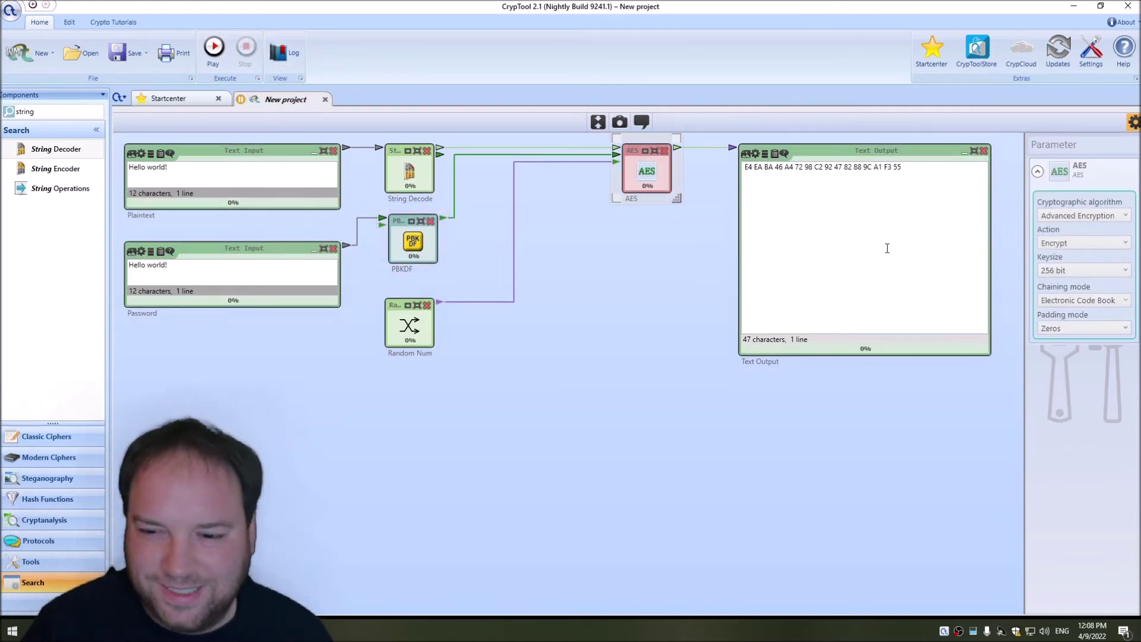
left_click(1067, 301)
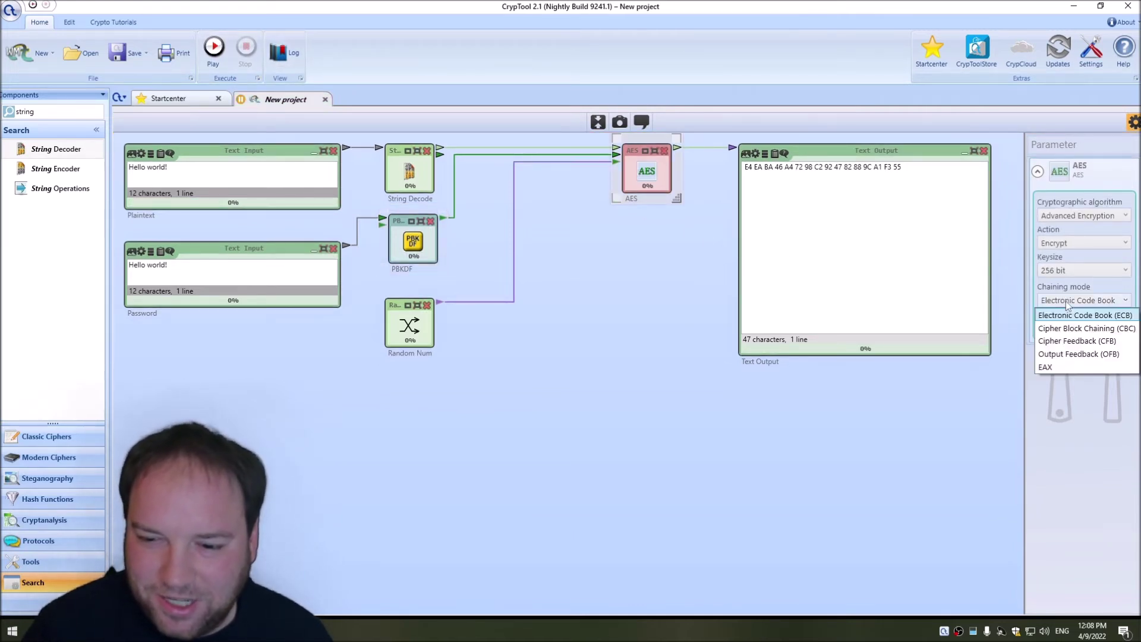
left_click(1070, 328)
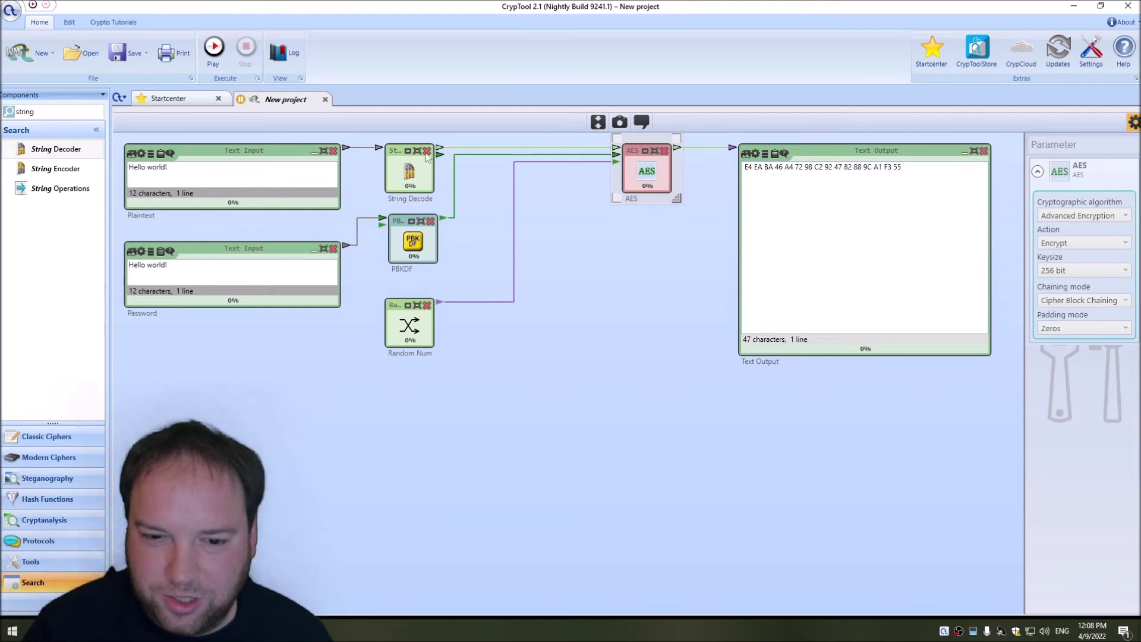
- Run and stop the workspace several times to compare the ciphertexts produced with random initialization vectors
left_click(214, 48)
left_click(245, 49)
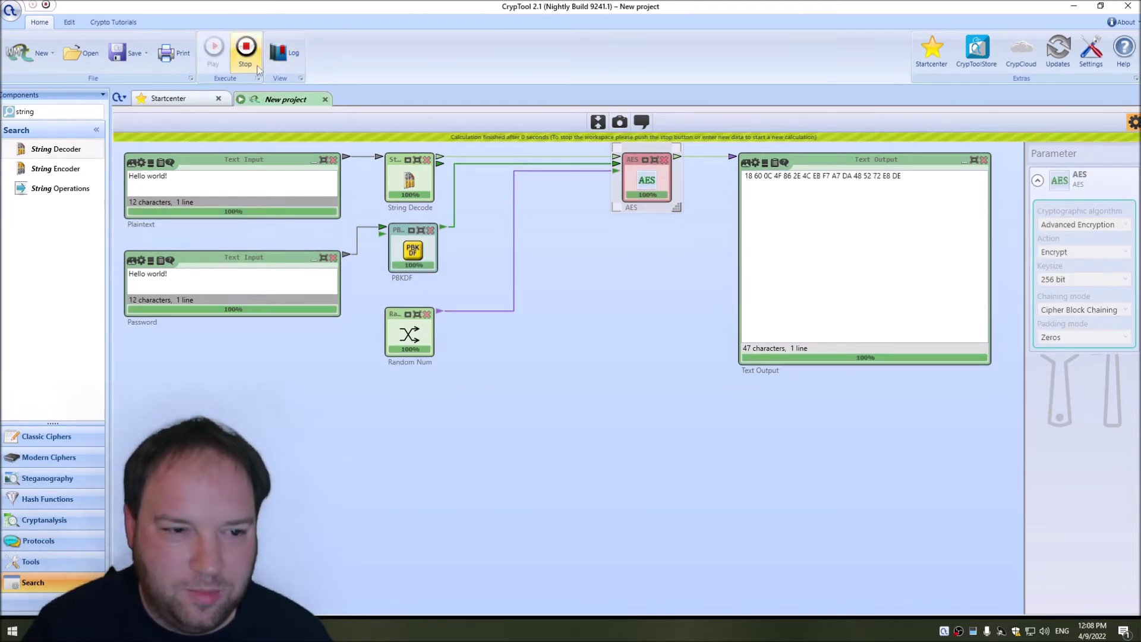
left_click(216, 62)
left_click(244, 60)
left_click(215, 60)
left_click(244, 62)
left_click(224, 62)
left_click(244, 60)
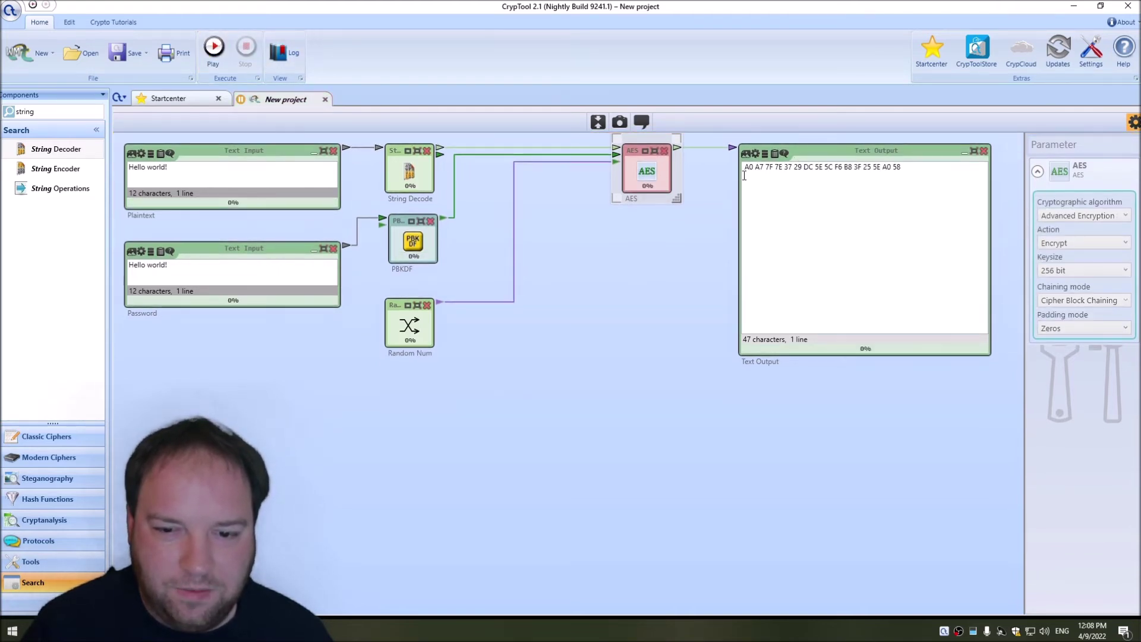
left_click(214, 52)
left_click(246, 51)
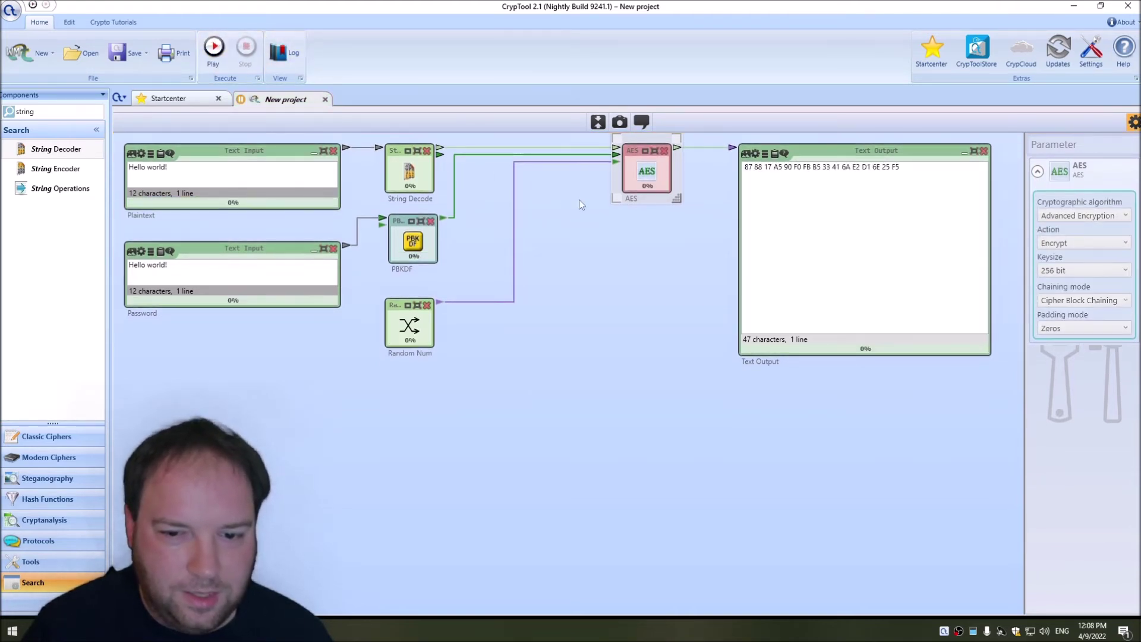
- Shrink the height of the Text Output that shows the AES result, making room beneath it
left_click(574, 259)
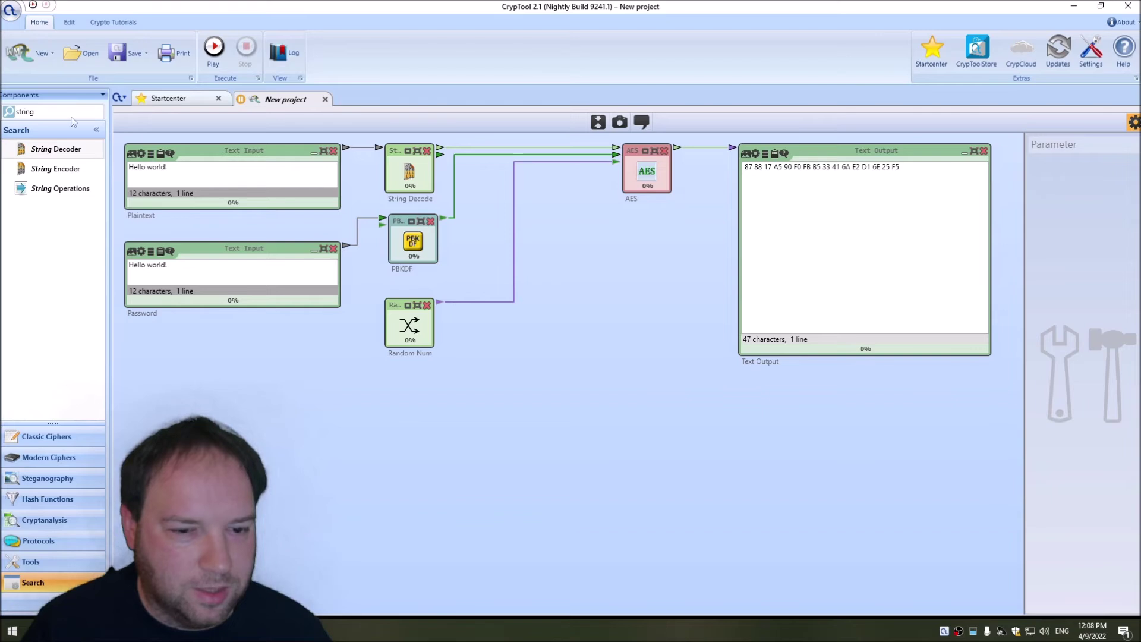
left_click(876, 158)
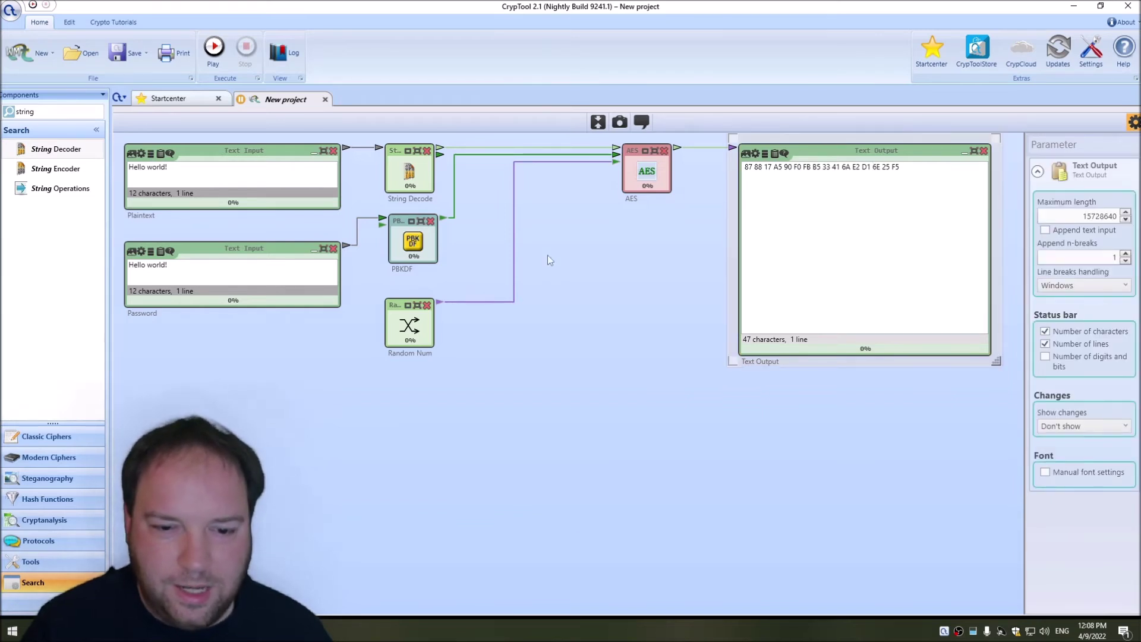
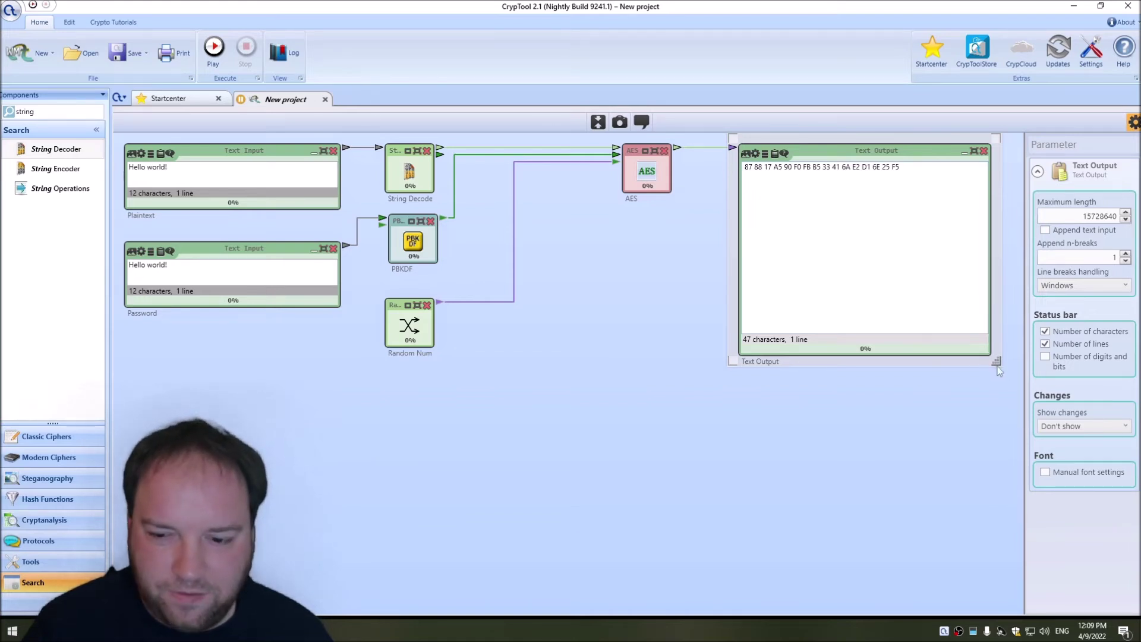
left_click_drag(996, 362, 996, 249)
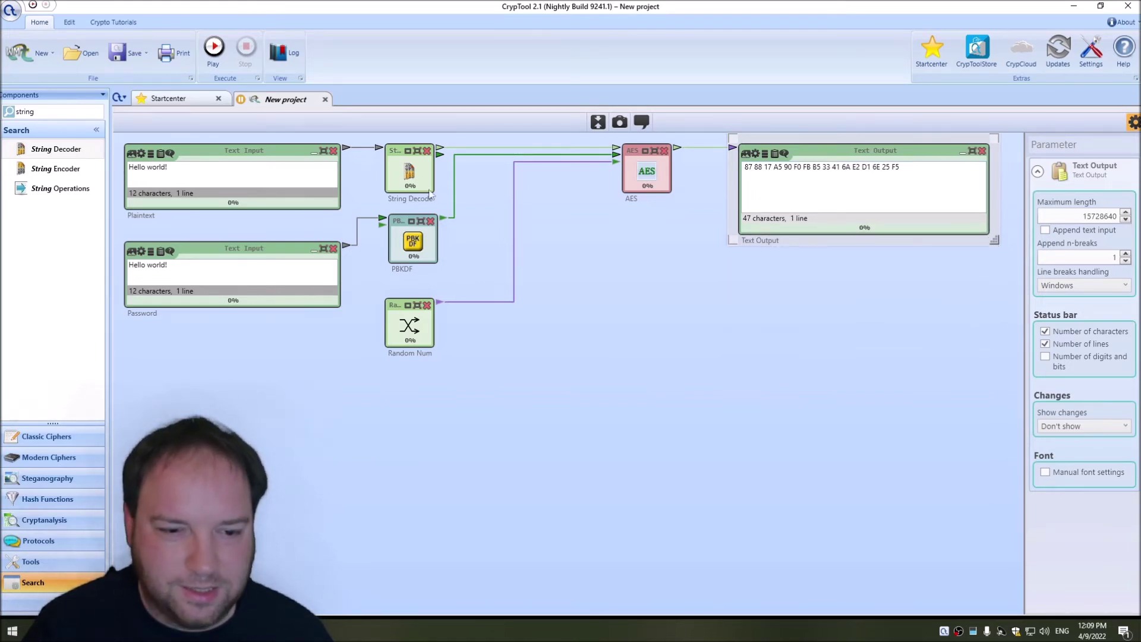
- Find the Byte Array Operations component by searching for "array" and place it below the AES component
left_click(52, 111)
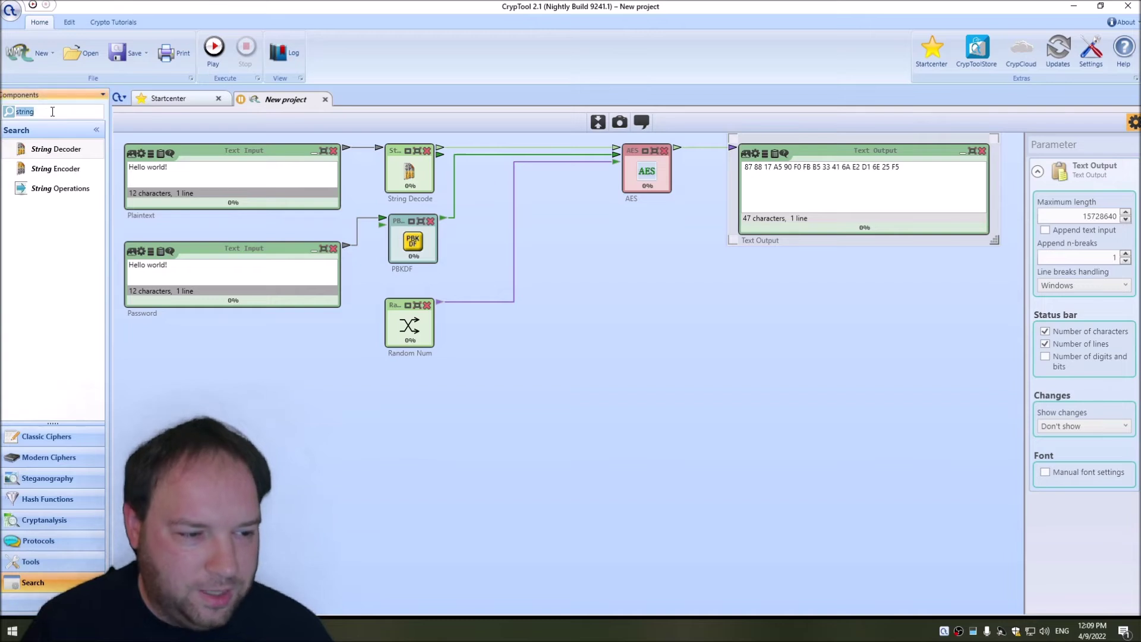
type("array")
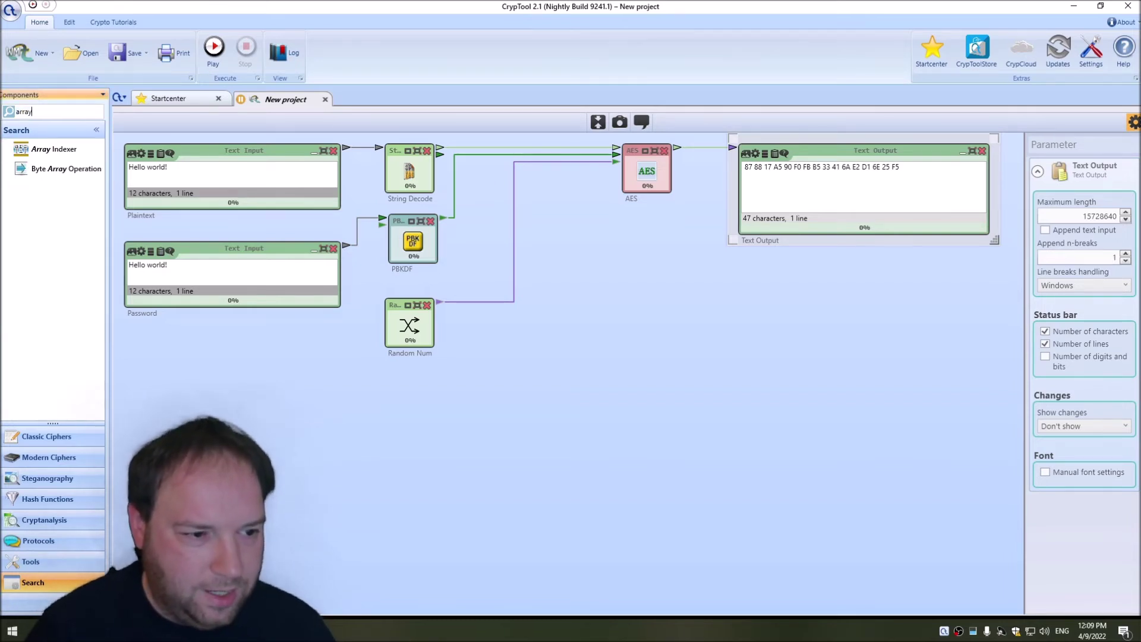
left_click_drag(66, 170, 618, 259)
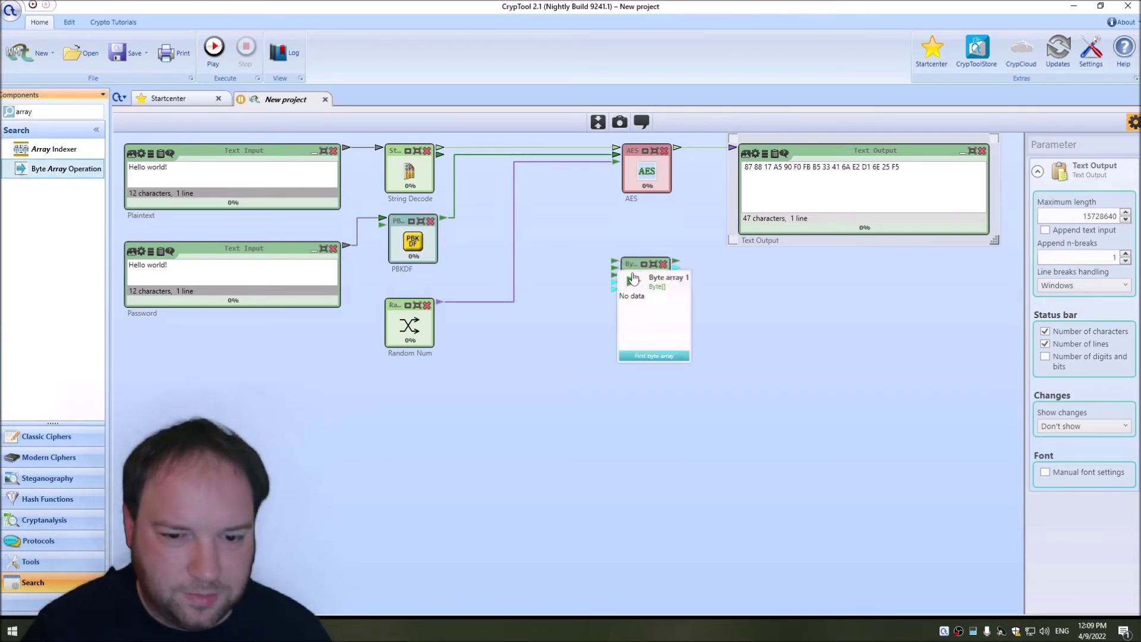
left_click_drag(677, 147, 601, 243)
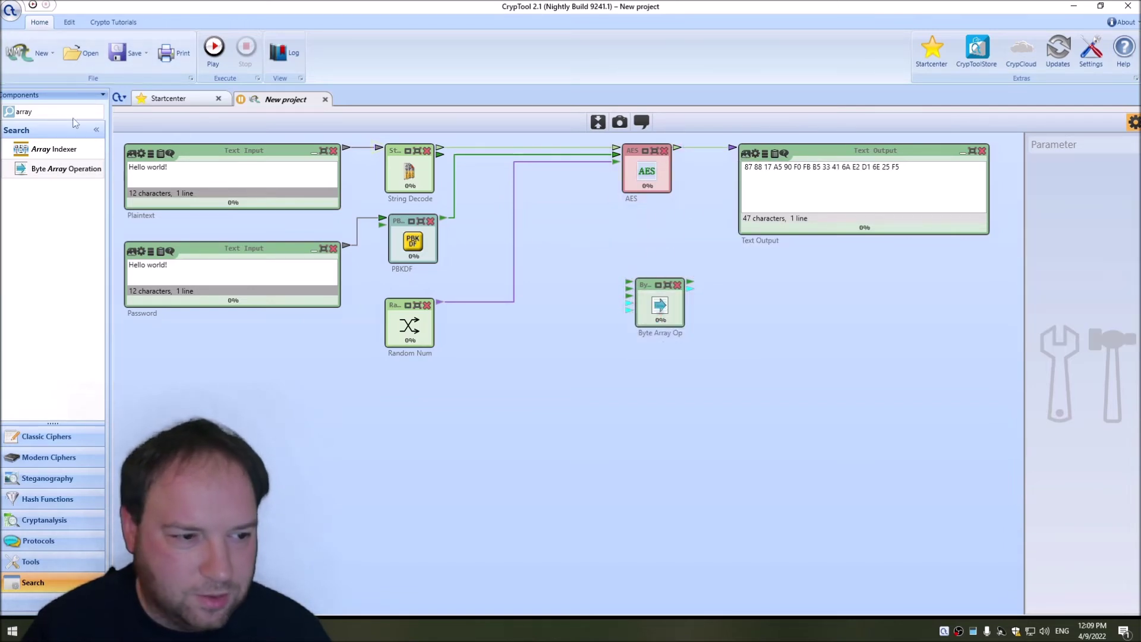
- Add a Converter between AES and Byte Array Operations, feed it from the AES output, and set it to convert to byte[]
left_click(67, 112)
type("conv")
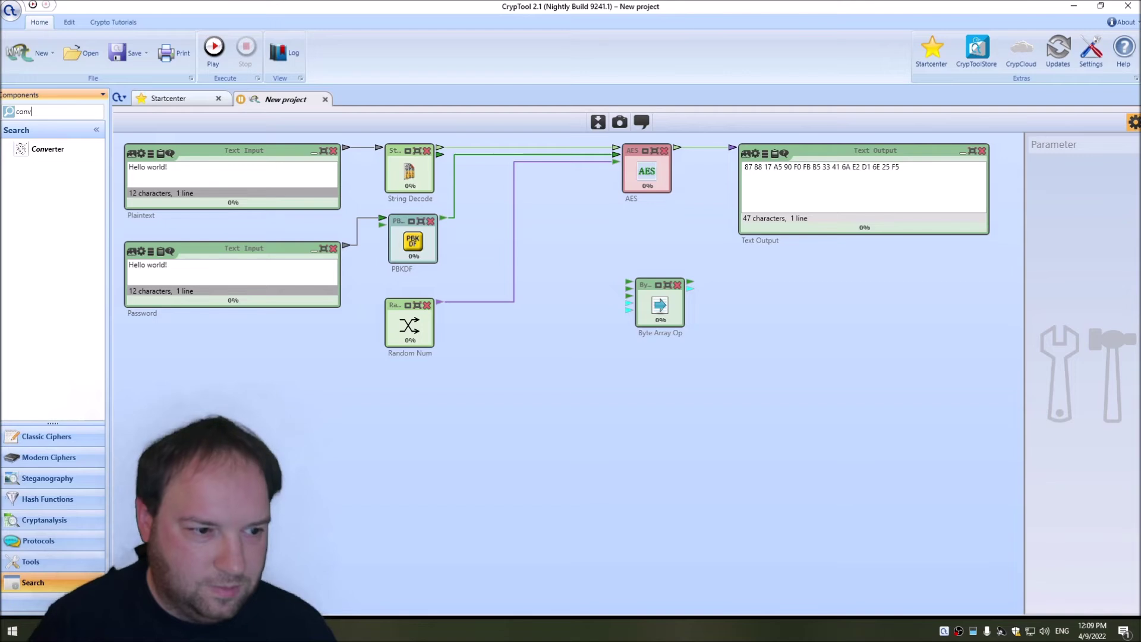
left_click_drag(43, 152, 562, 237)
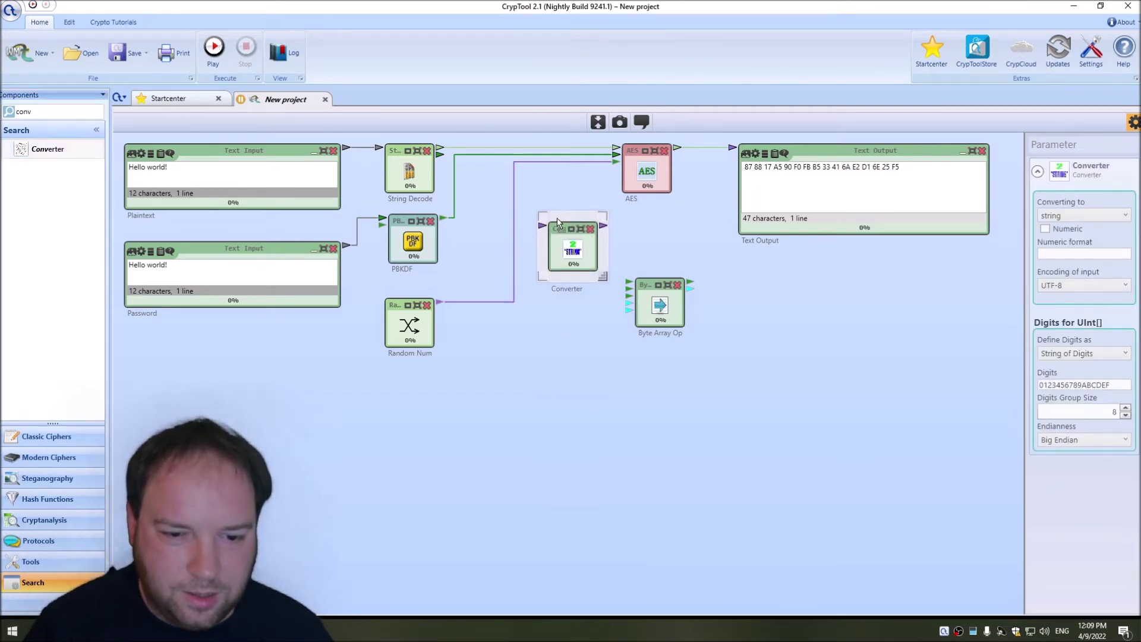
left_click_drag(604, 230, 561, 292)
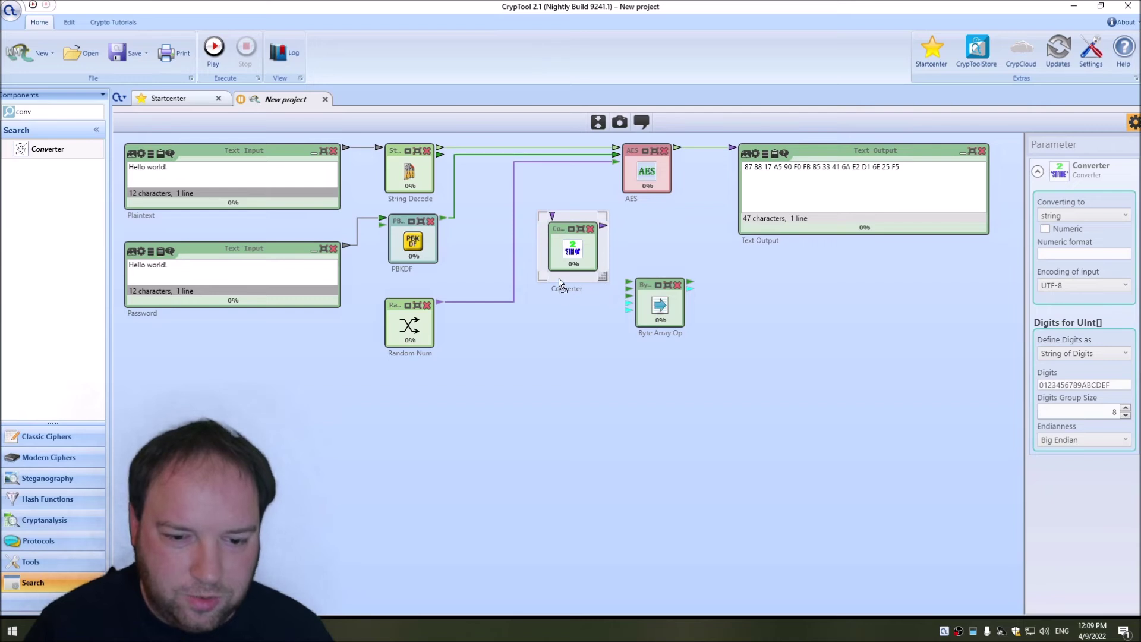
left_click_drag(678, 147, 553, 214)
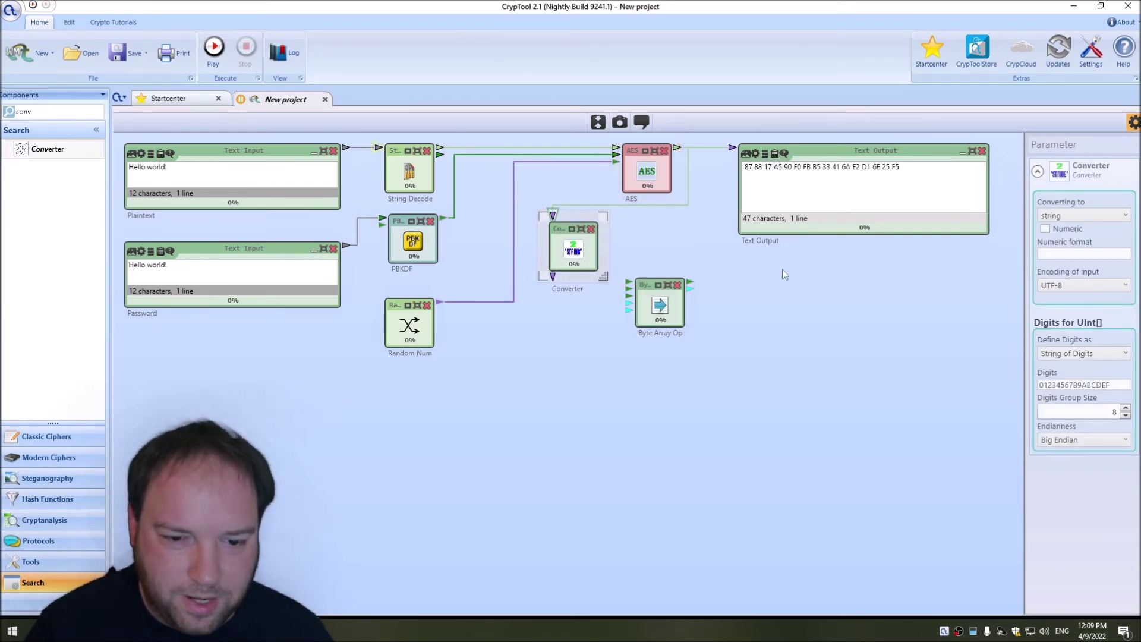
left_click(1071, 216)
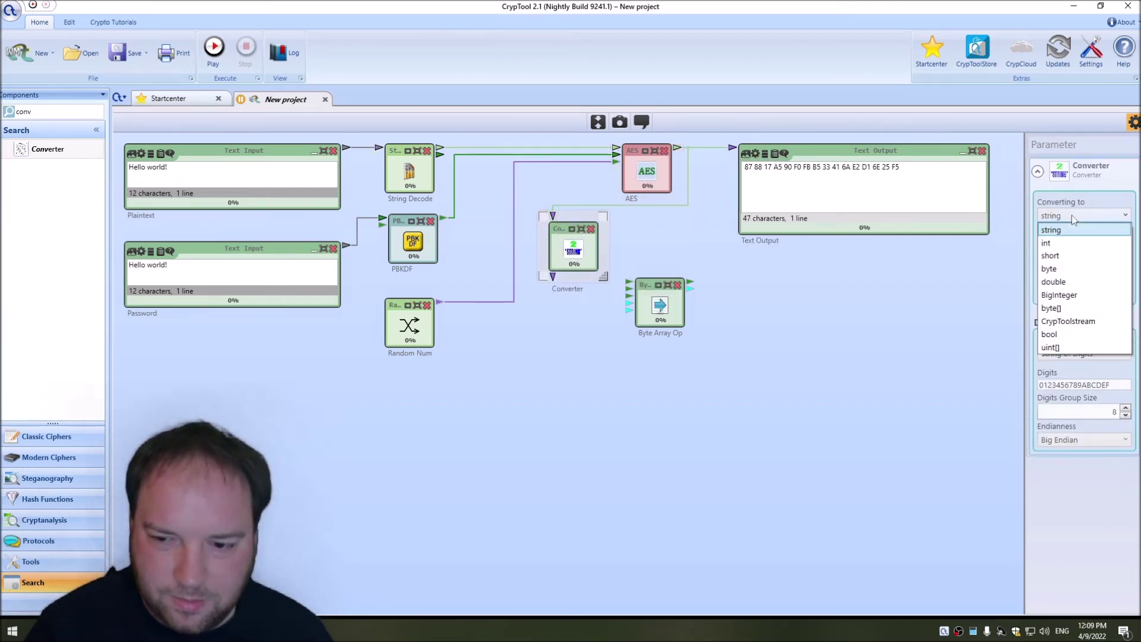
left_click(1062, 308)
left_click_drag(553, 279, 679, 310)
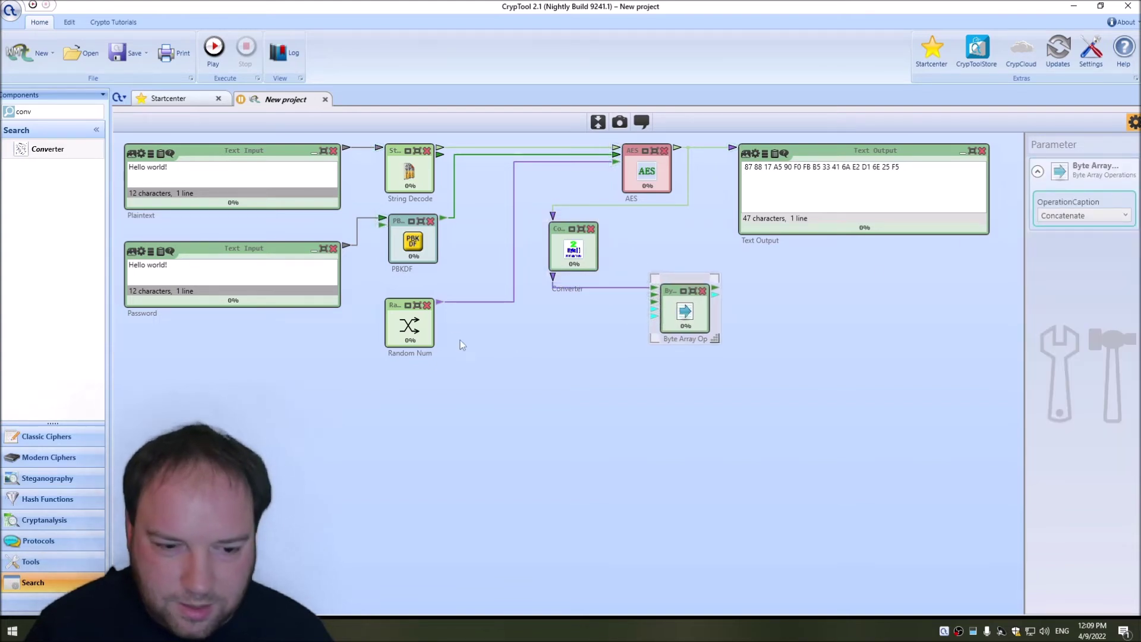
left_click_drag(441, 302, 653, 295)
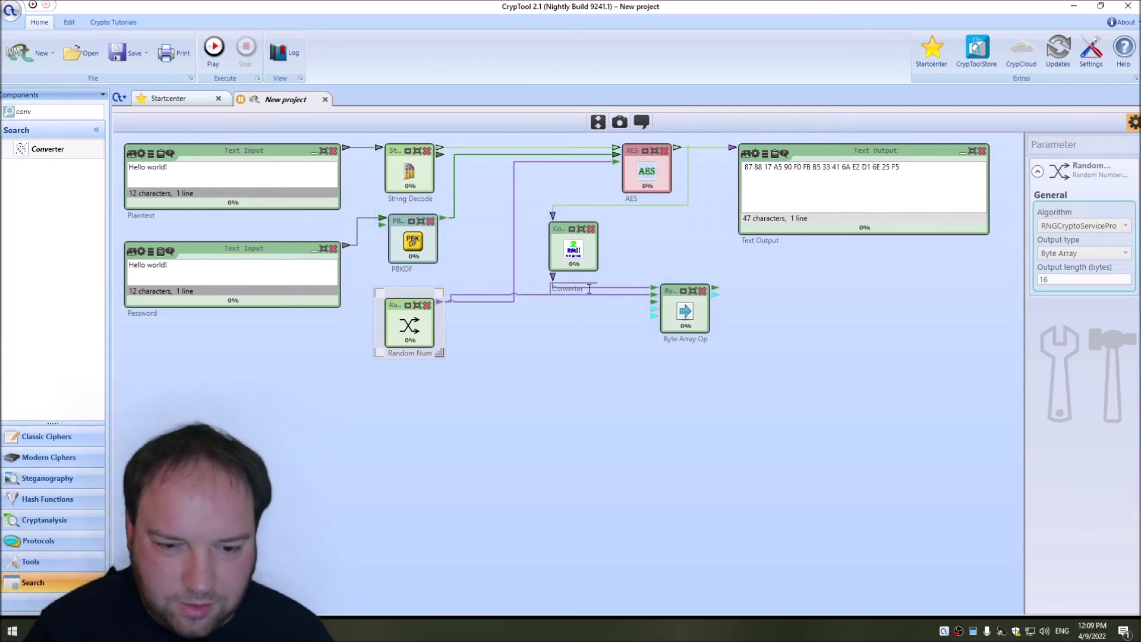
right_click(612, 287)
left_click(632, 299)
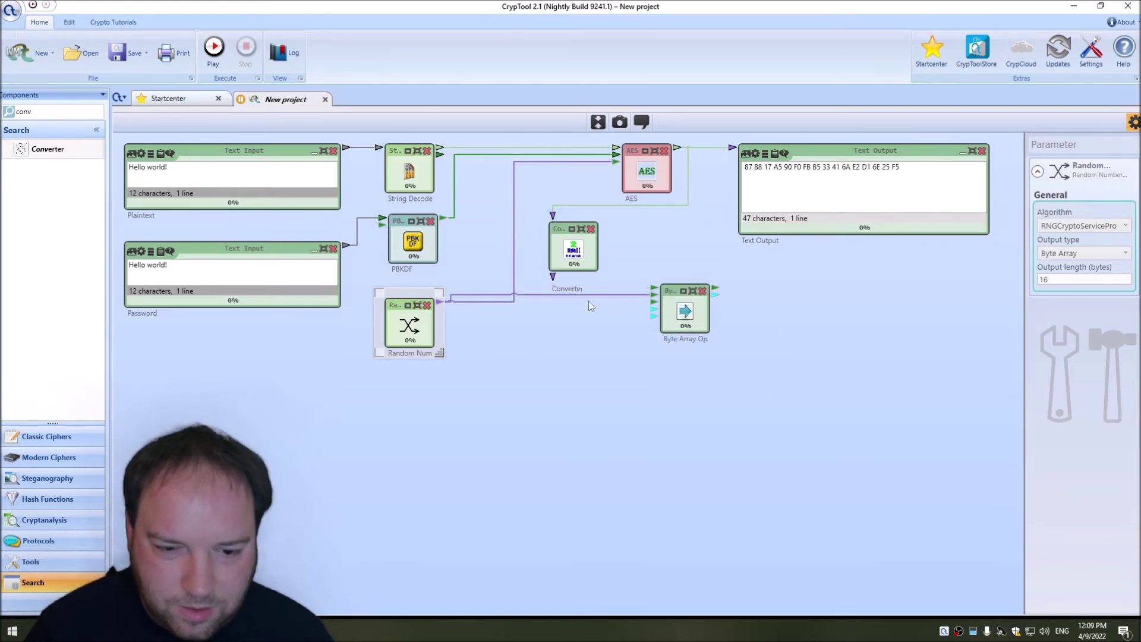
right_click(538, 294)
left_click(555, 303)
- Connect the random number output to the first byte array input of Byte Array Operations and the Converter output to the second
left_click_drag(445, 303, 654, 288)
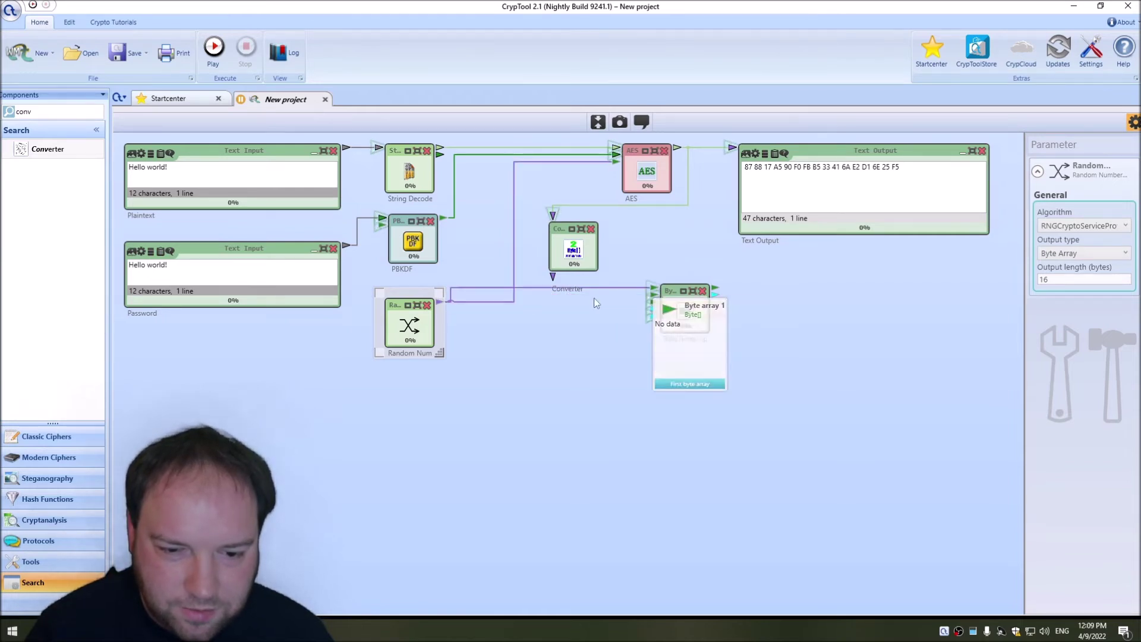
left_click_drag(552, 278, 655, 293)
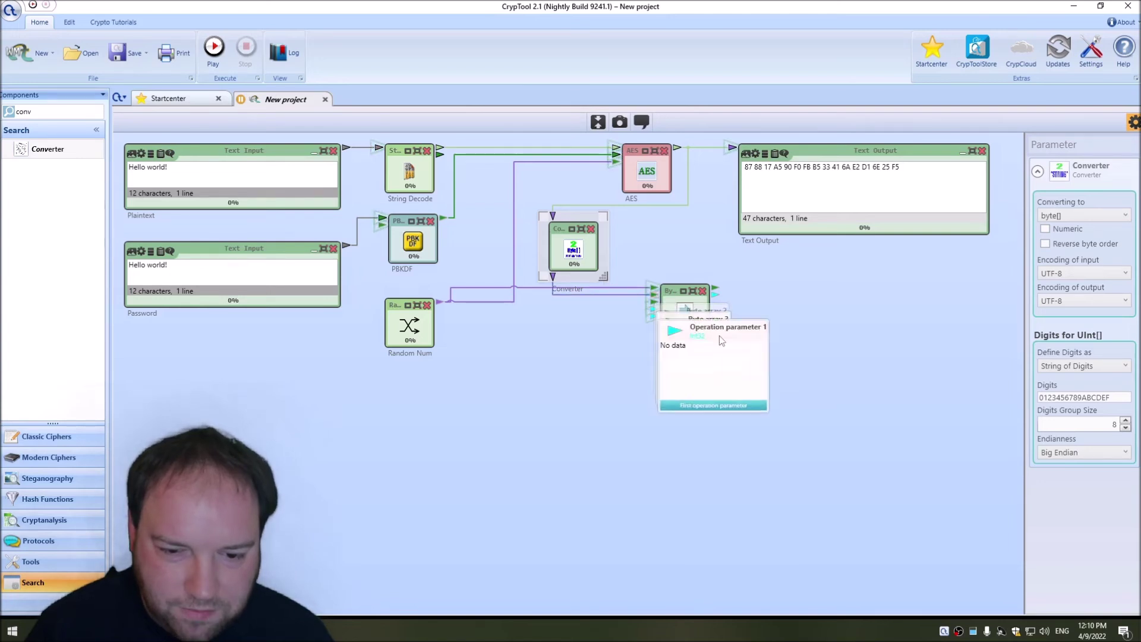
- Attach a new Text Output to the Byte Array Operations result, beneath the existing one, and enlarge it to a similar width
left_click(718, 288)
left_click(983, 338)
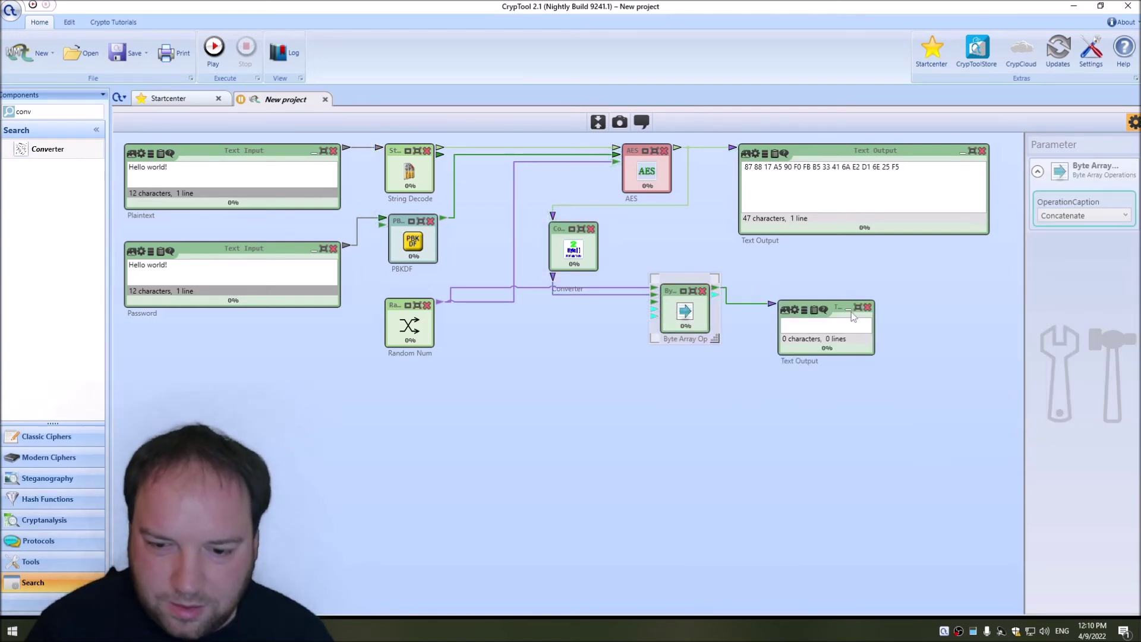
left_click_drag(838, 314, 805, 298)
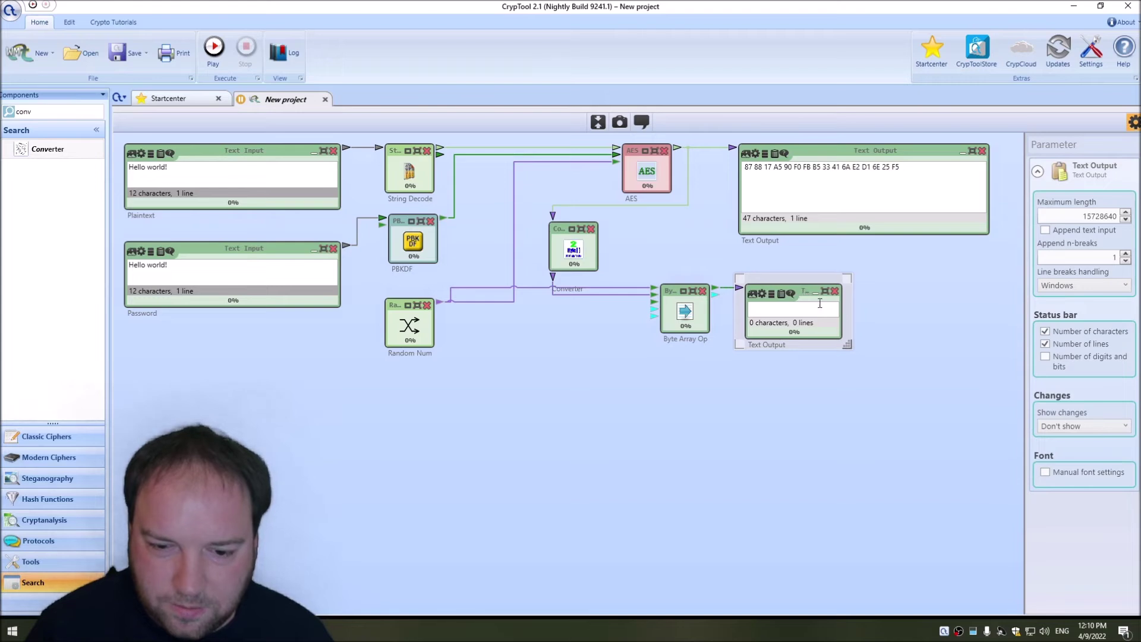
left_click_drag(848, 343, 994, 376)
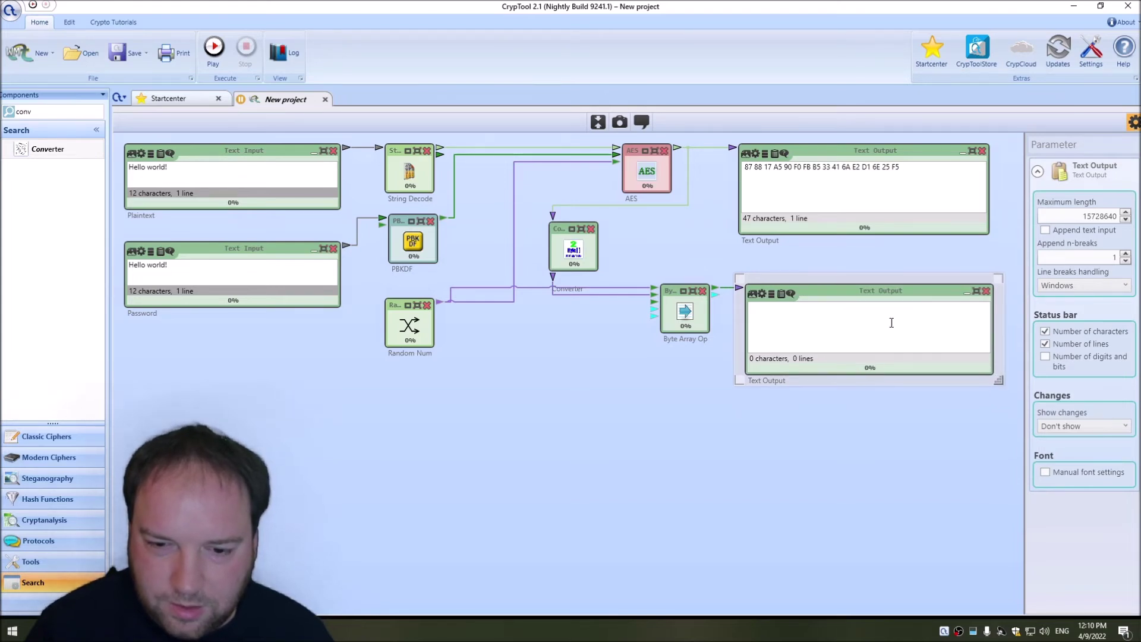
- Rename the upper Text Output to "Ciphertext" and the lower one to "IV + Ciphertext"
double_click(805, 245)
type("C")
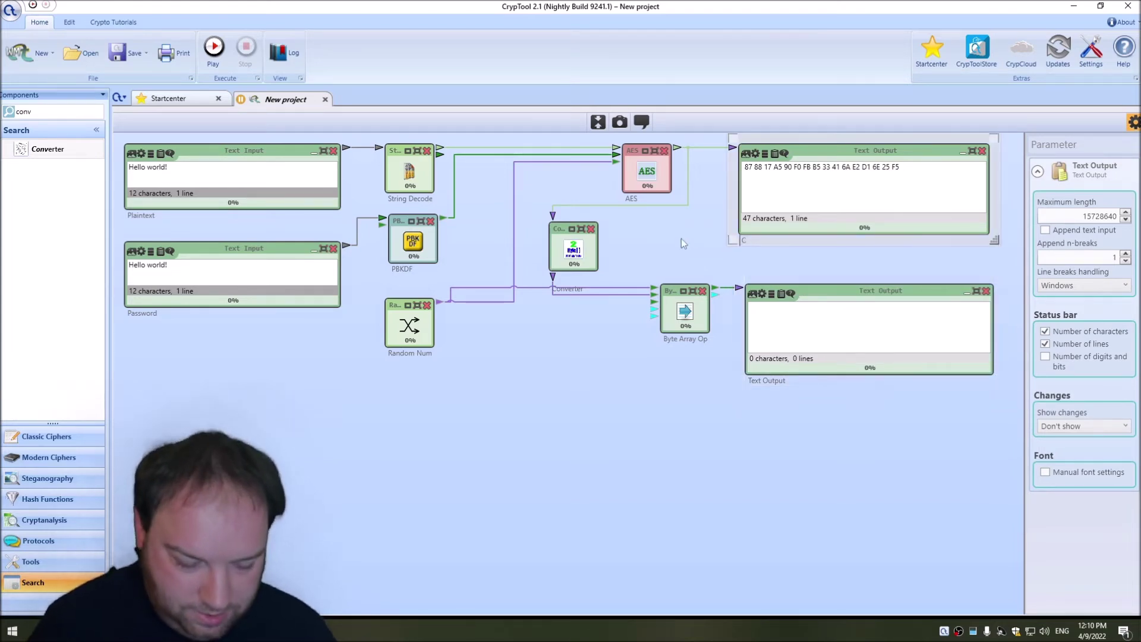
type("iphertext")
left_click(799, 382)
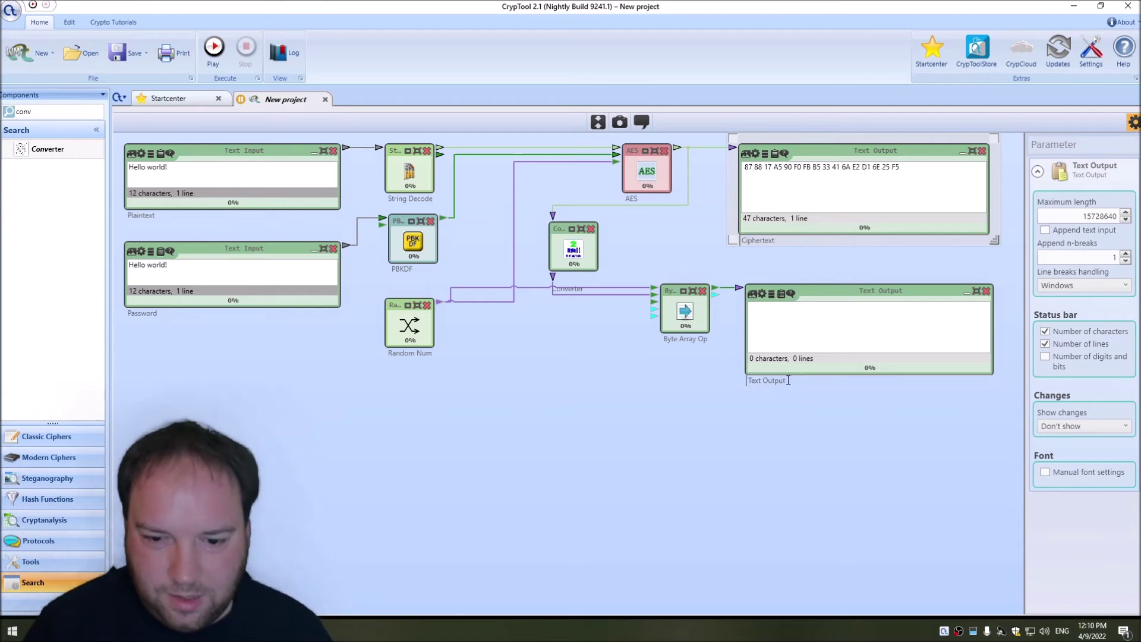
left_click_drag(714, 379, 673, 386)
type("IV + Ciphertext")
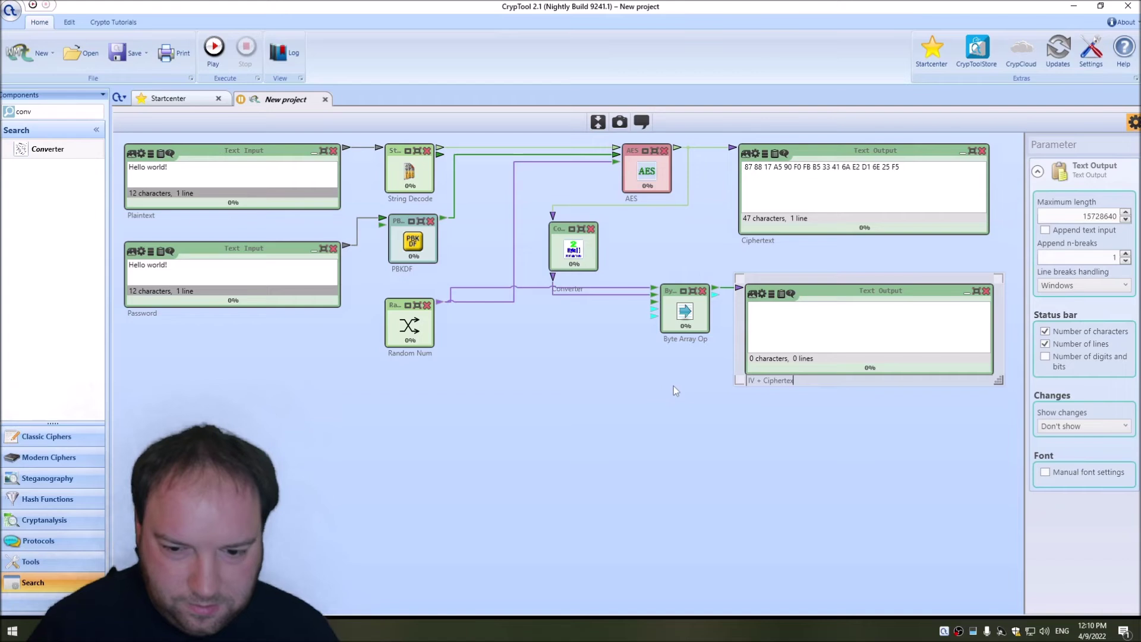
- Rename the random number generator component to "IV"
left_click(572, 270)
left_click(573, 289)
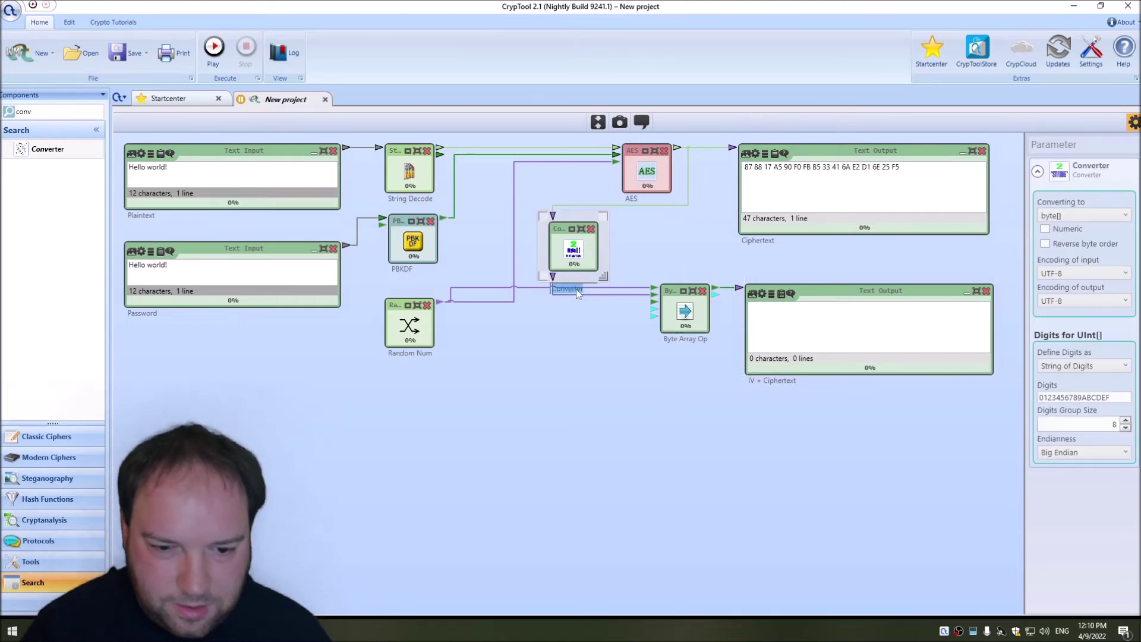
left_click(413, 352)
left_click(413, 352)
type("IV")
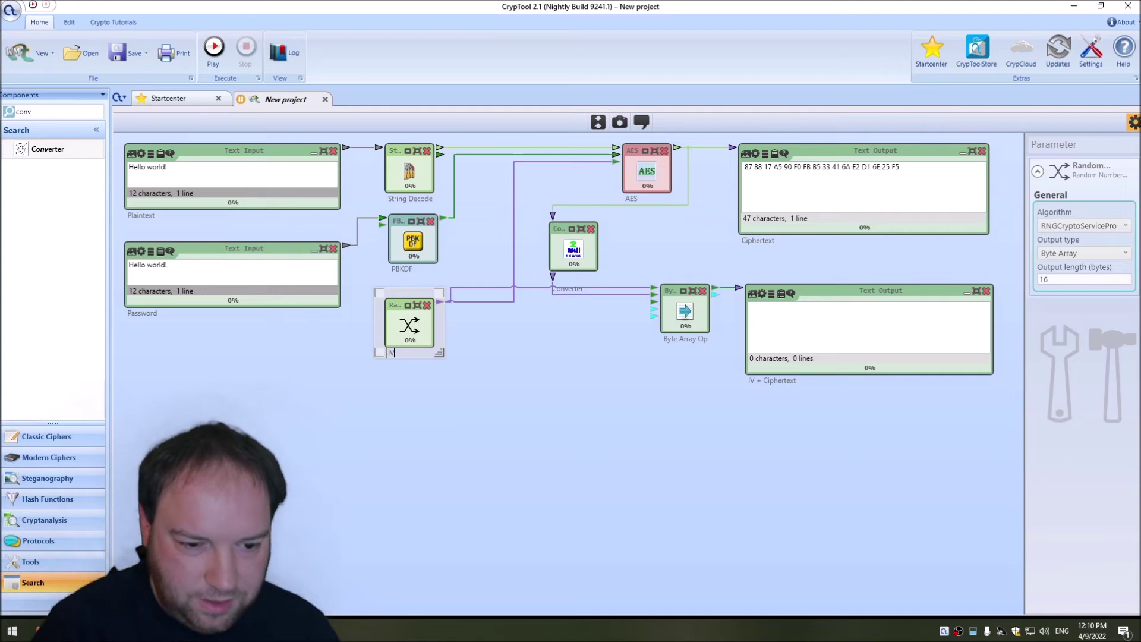
left_click(557, 349)
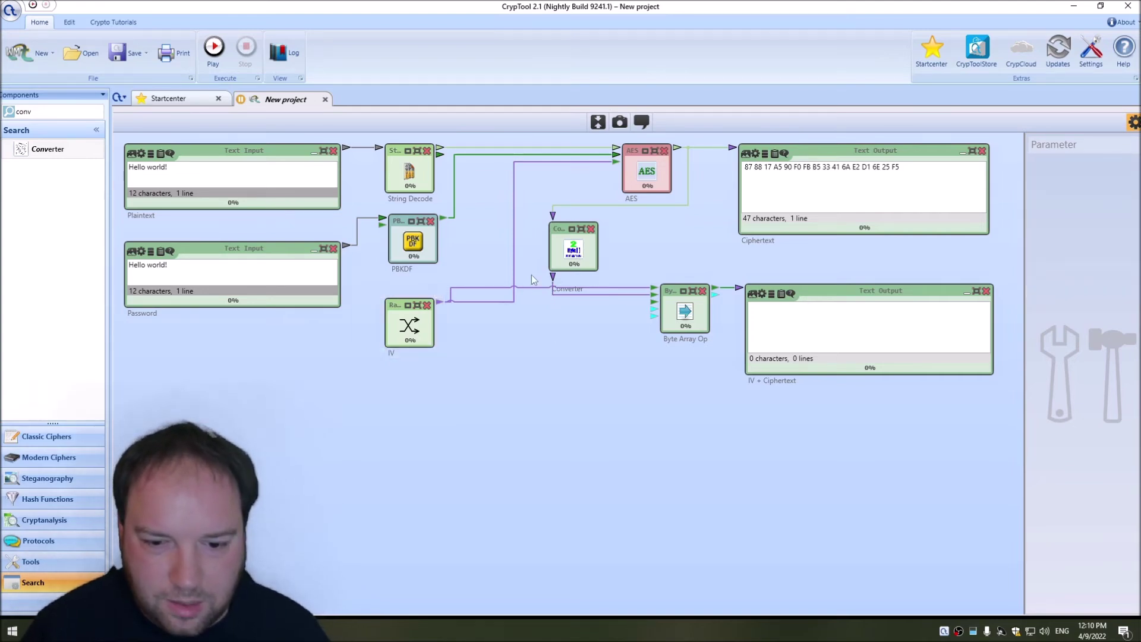
- Run the workspace, highlight the ciphertext part and the IV part of the concatenated output, and stop the execution
left_click(224, 53)
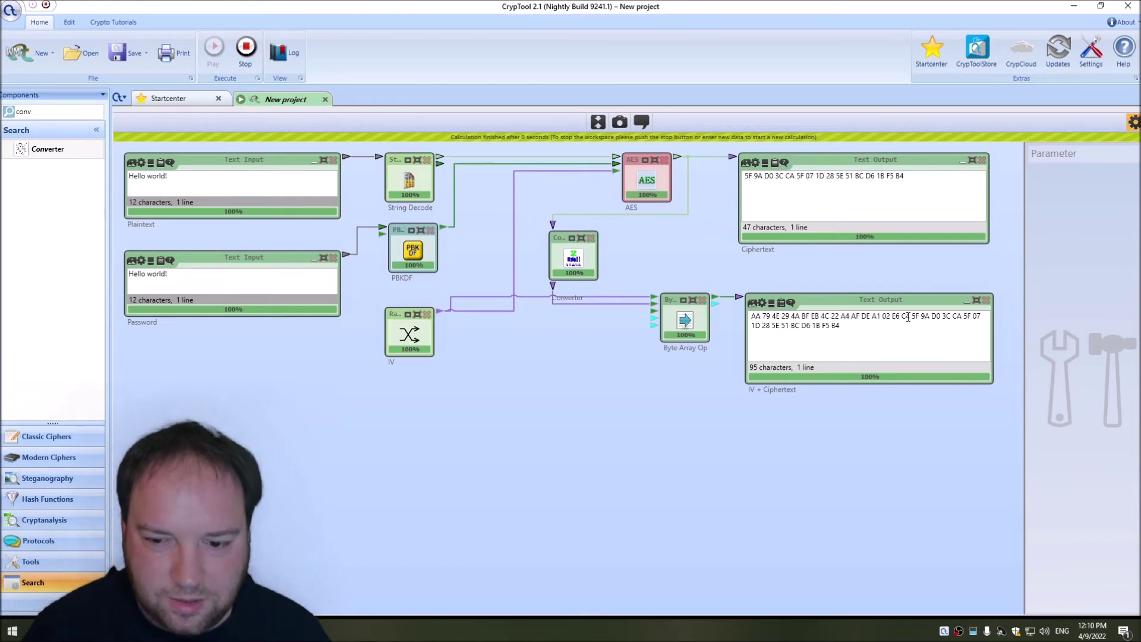
left_click_drag(913, 315, 925, 328)
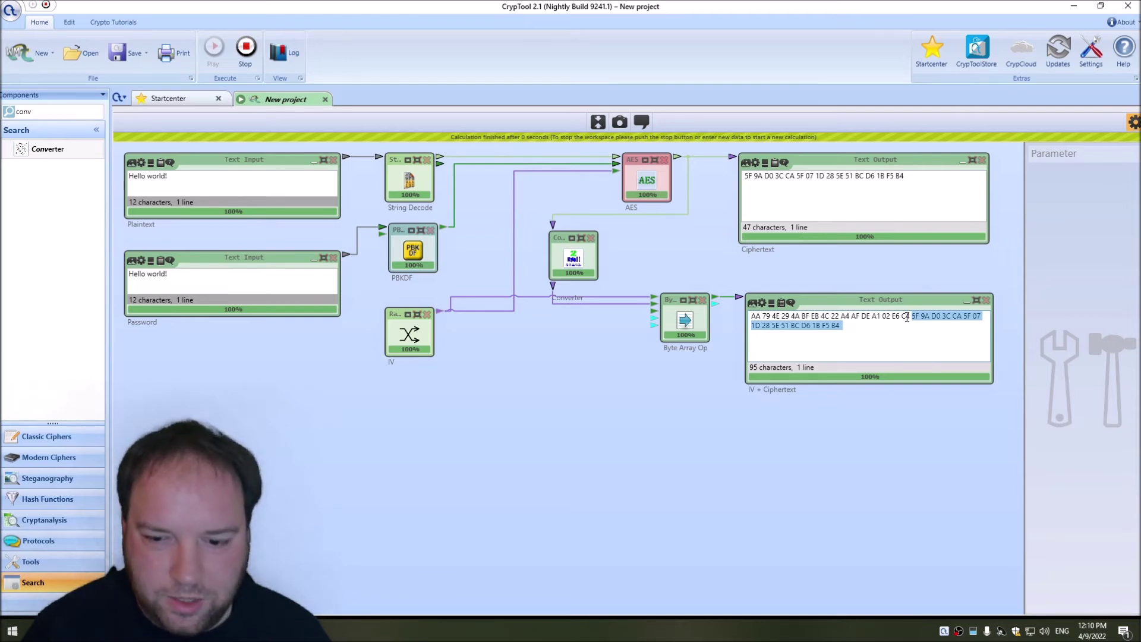
left_click_drag(910, 316, 734, 319)
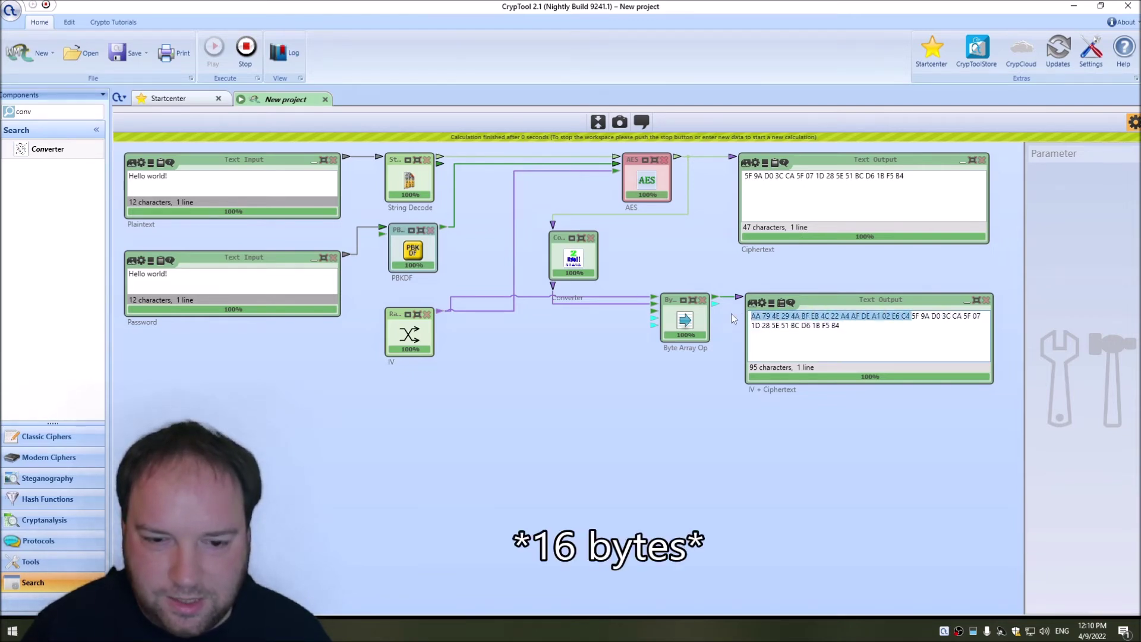
left_click(246, 48)
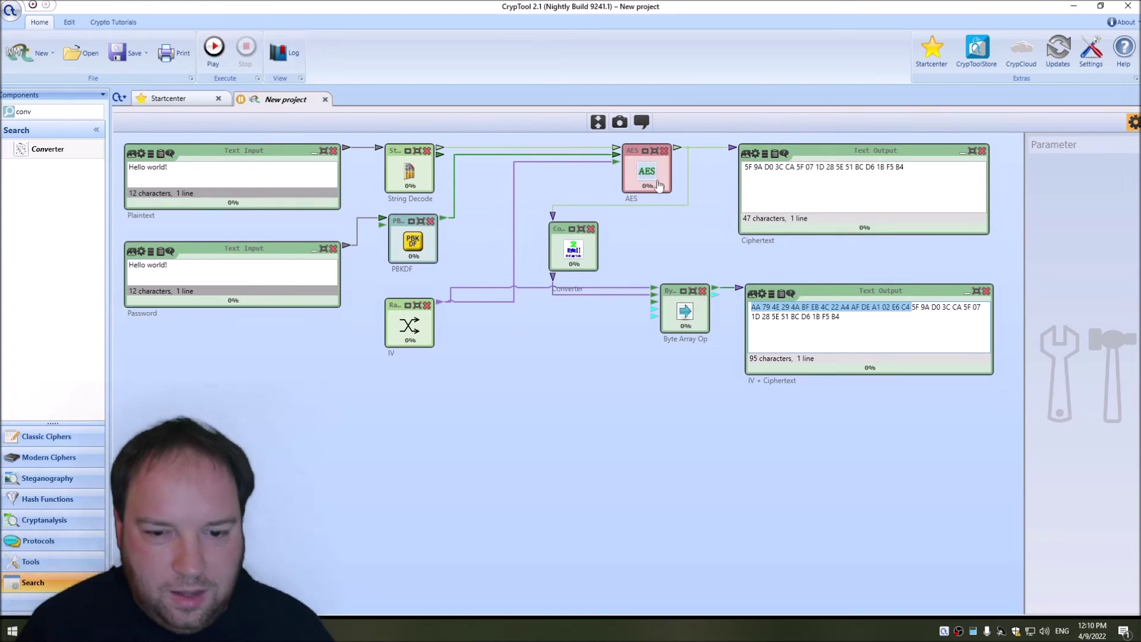
- Set the AES padding mode to PKCS7
left_click(648, 198)
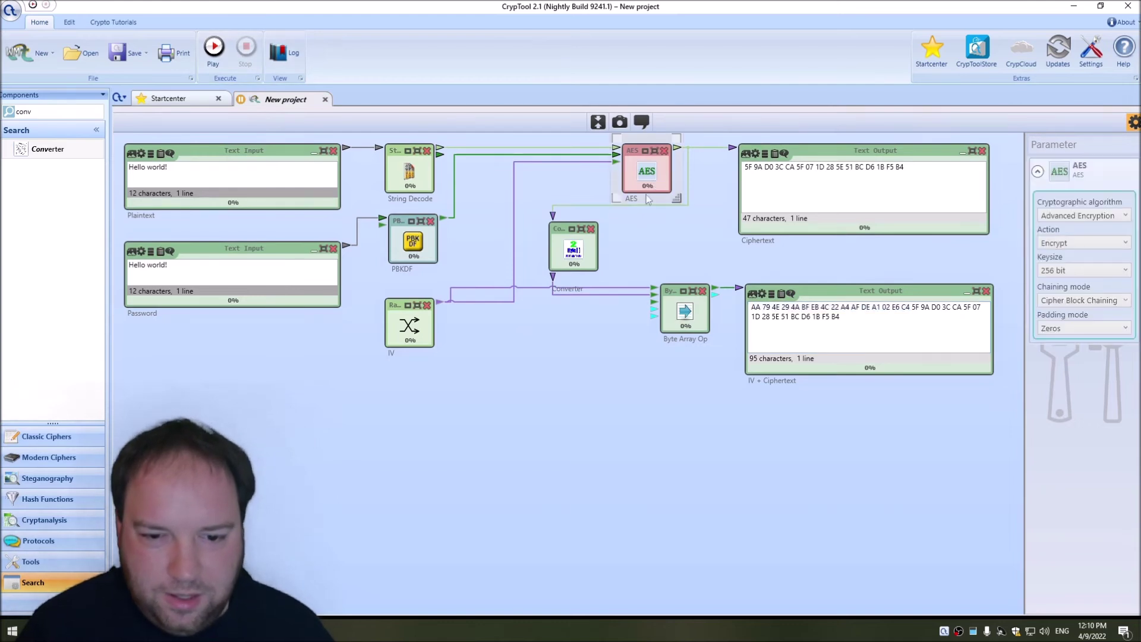
left_click(1070, 330)
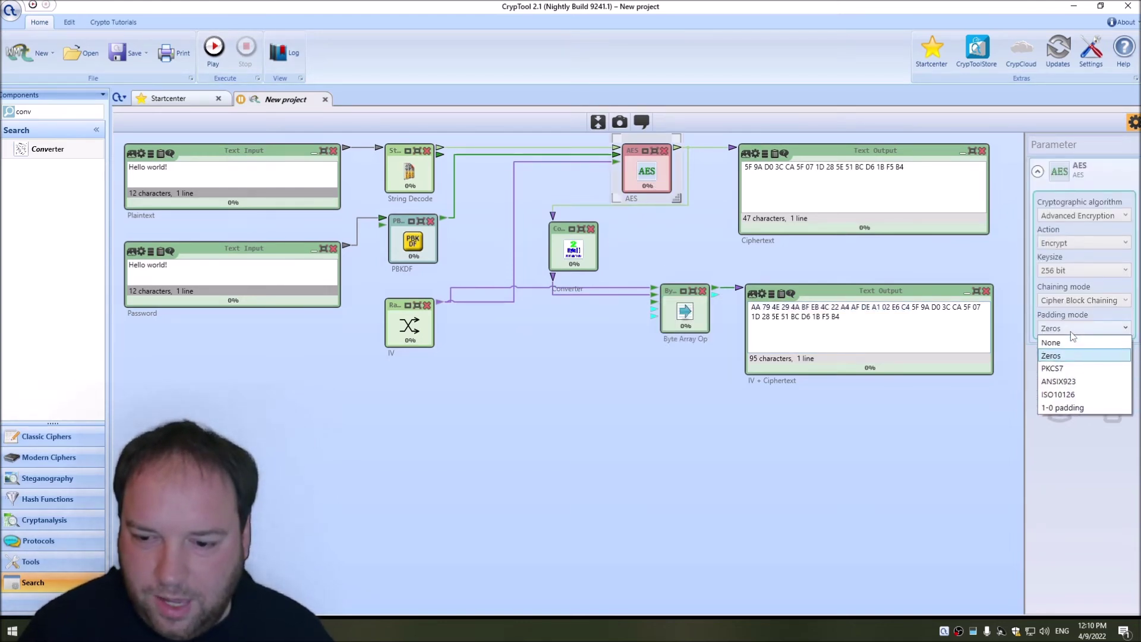
left_click(1055, 368)
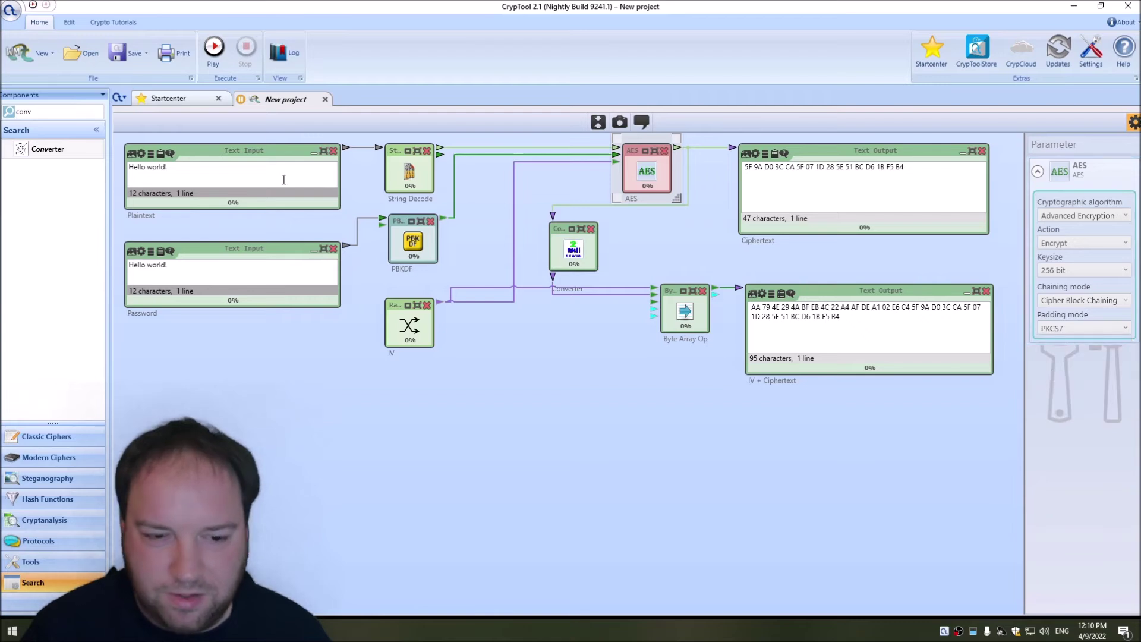
- Run and stop the workspace repeatedly to compare the outputs produced with PKCS7 padding
left_click(213, 47)
left_click(245, 51)
left_click(215, 51)
left_click(246, 51)
left_click(214, 51)
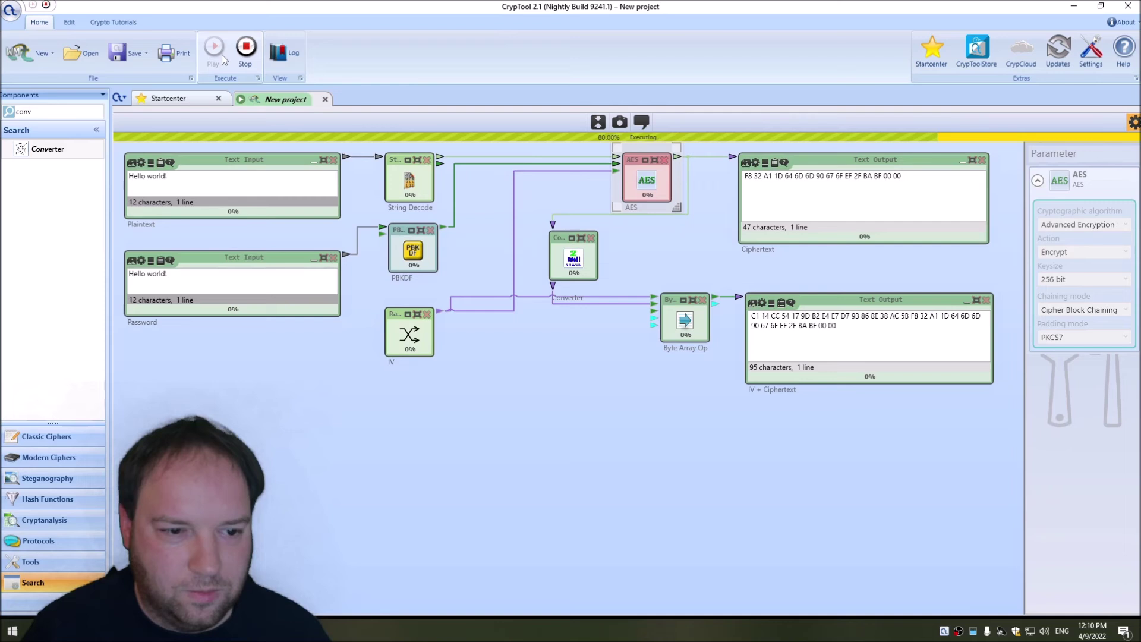
- Stop the execution and replace the text in the Password input with a new password
left_click(245, 51)
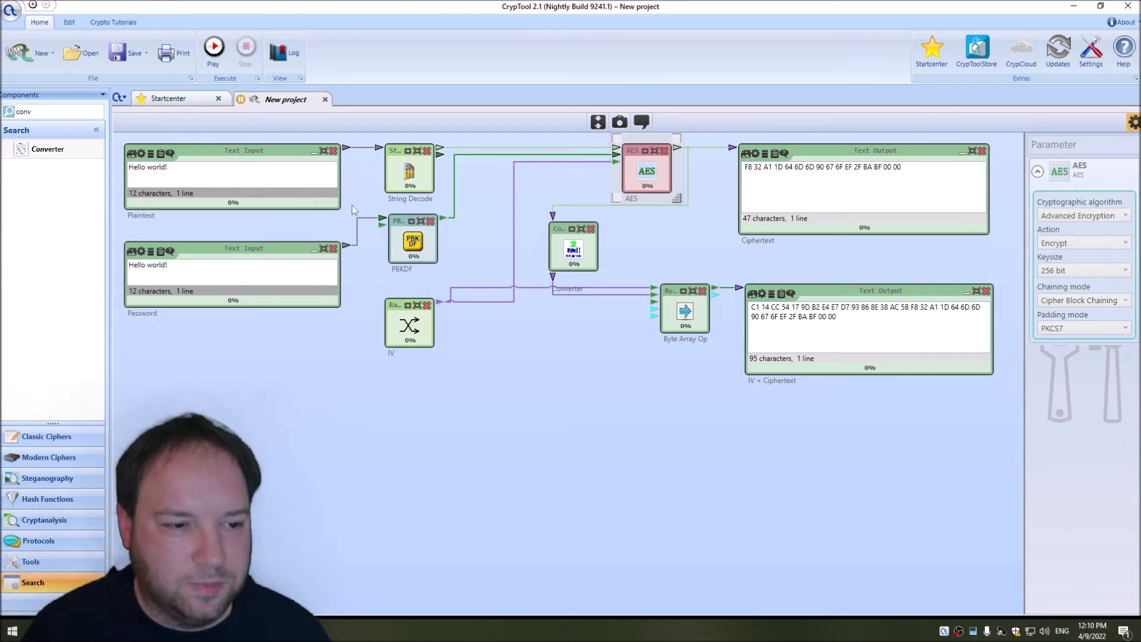
left_click_drag(945, 452, 211, 151)
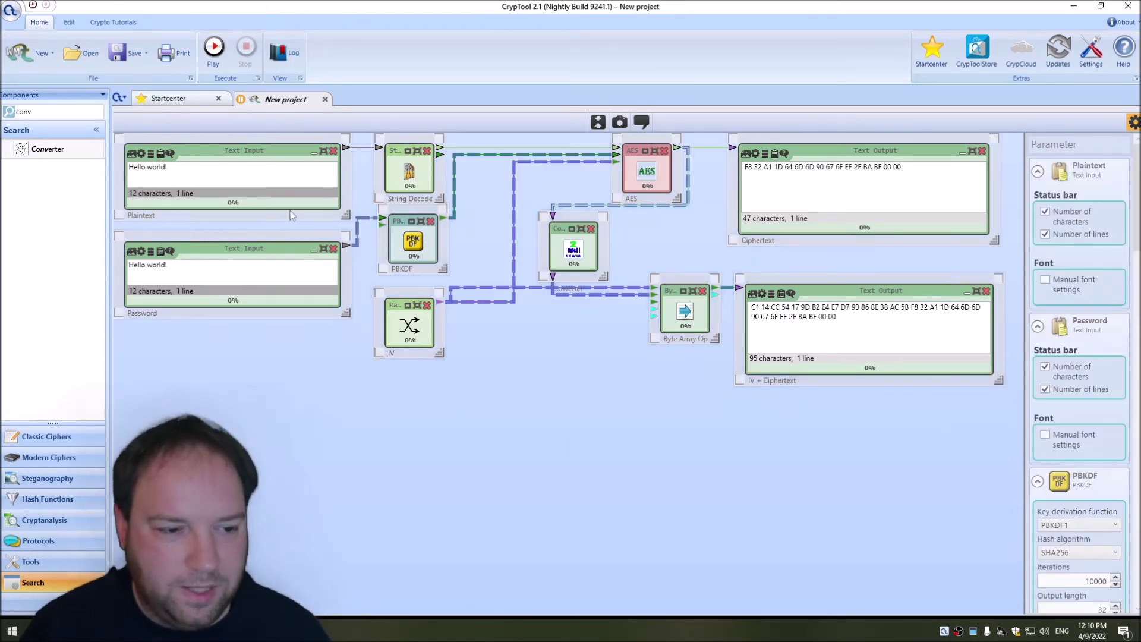
left_click(208, 272)
key("ctrl+a")
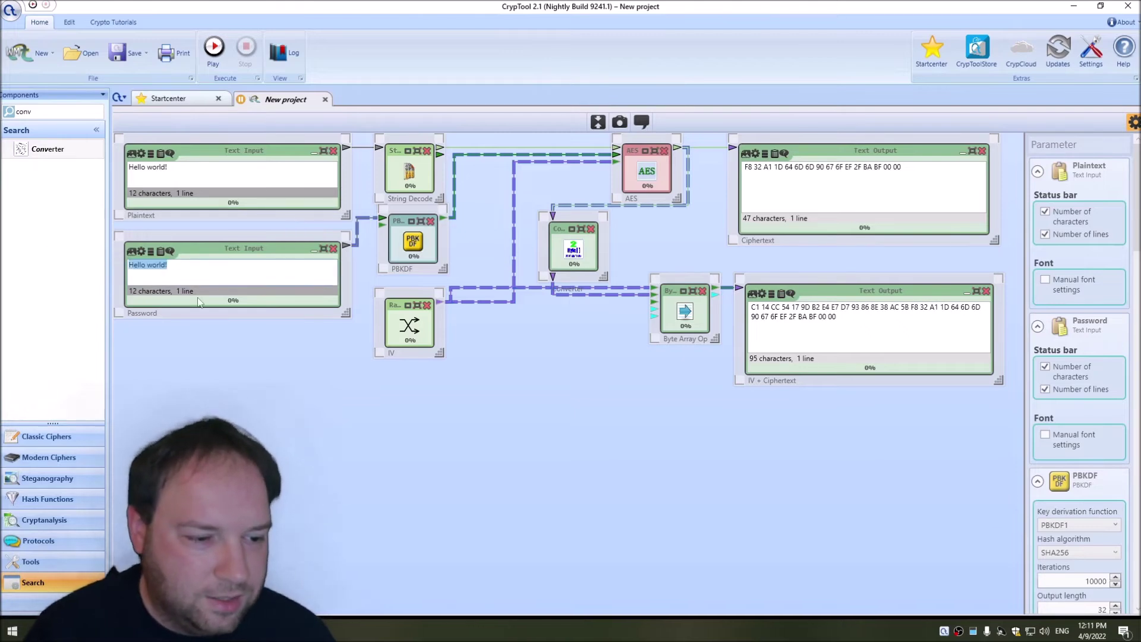
type("Password")
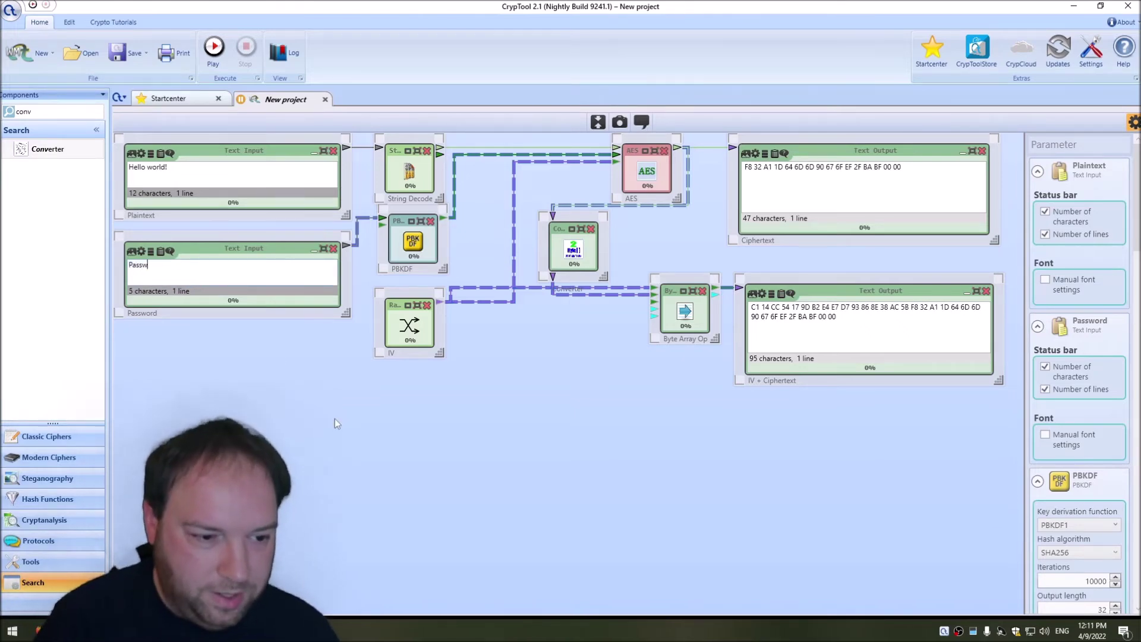
- Copy all components of the encryption workspace into a new workspace
left_click(842, 457)
left_click_drag(865, 460, 113, 132)
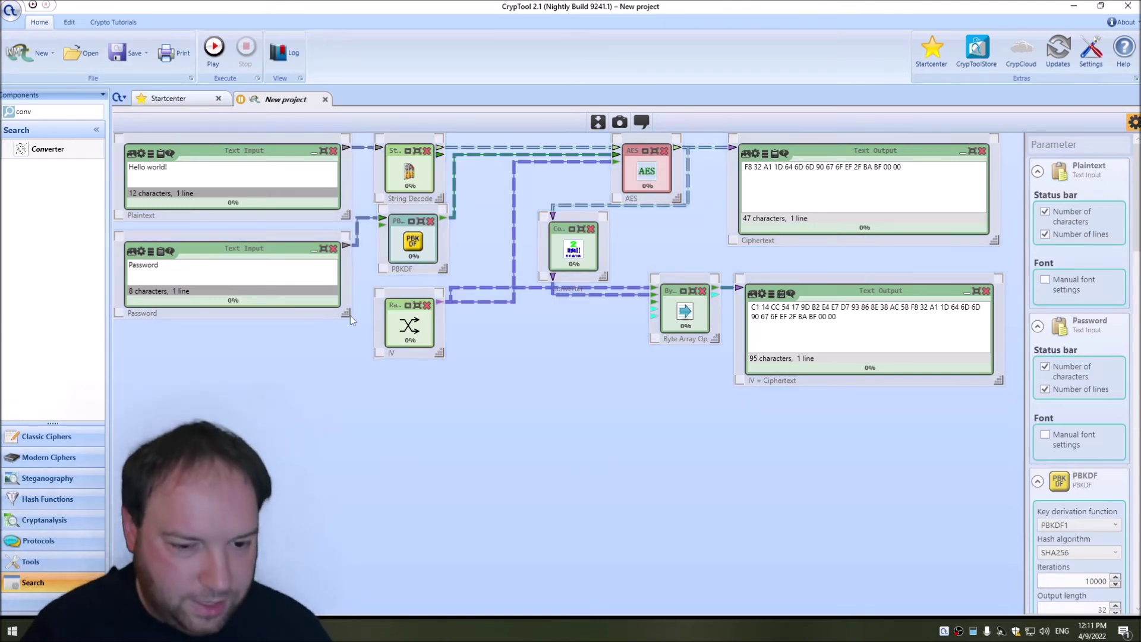
left_click(31, 73)
key("ctrl+v")
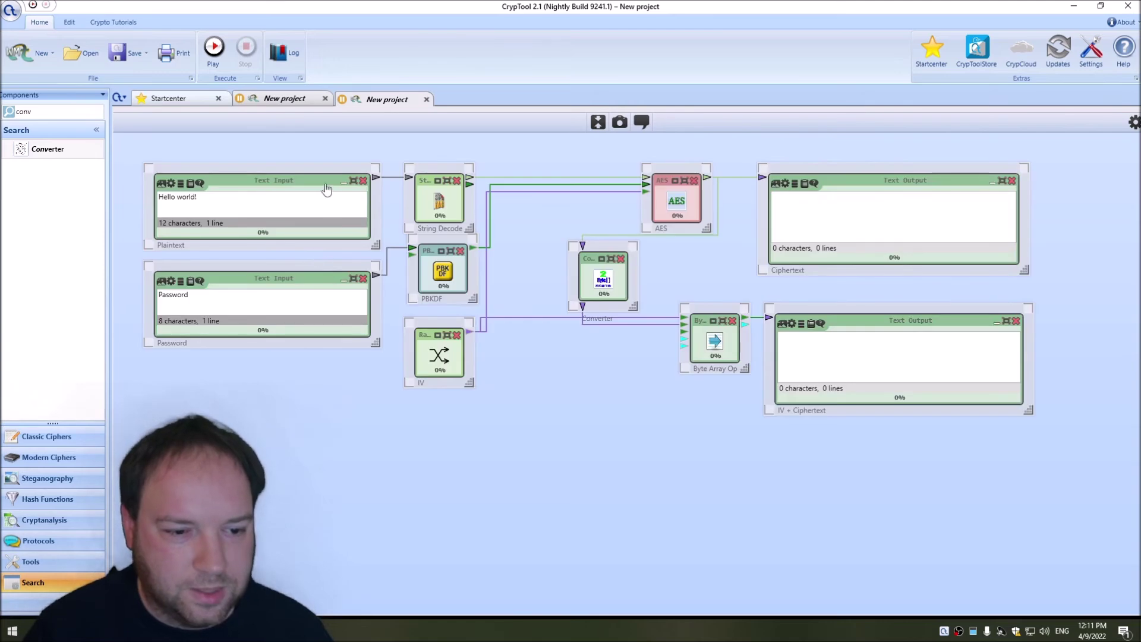
- Set the action of the AES component in the new workspace to Decrypt
left_click(431, 402)
left_click(644, 181)
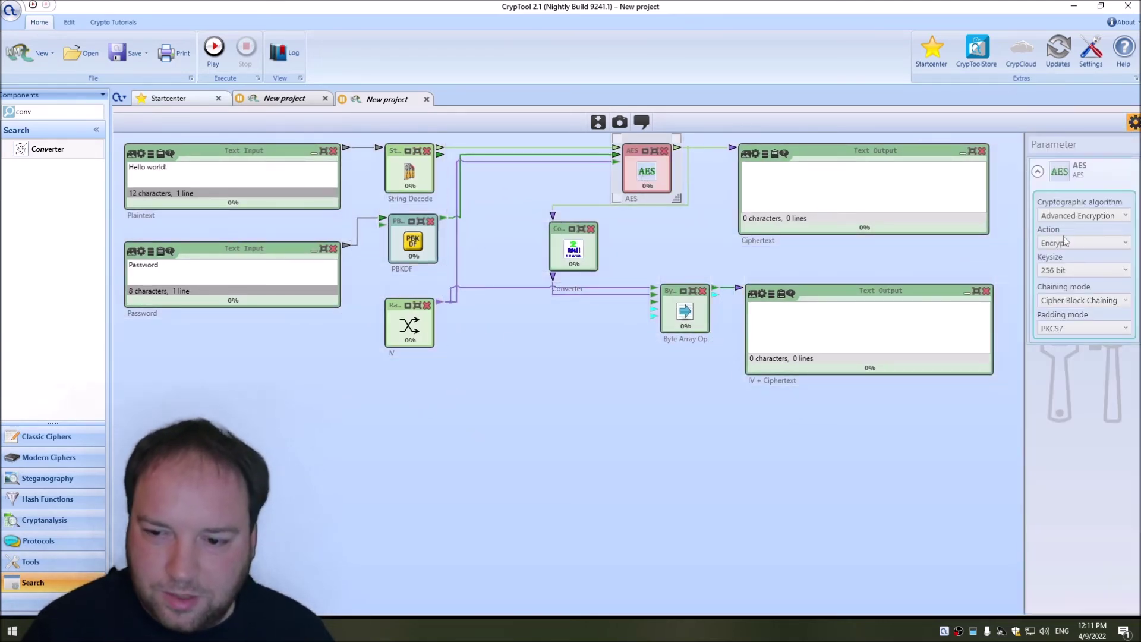
left_click(1073, 244)
left_click(1063, 272)
- Delete the IV random number generator and the Converter component from the decryption workspace
left_click_drag(495, 410, 397, 331)
key("Delete")
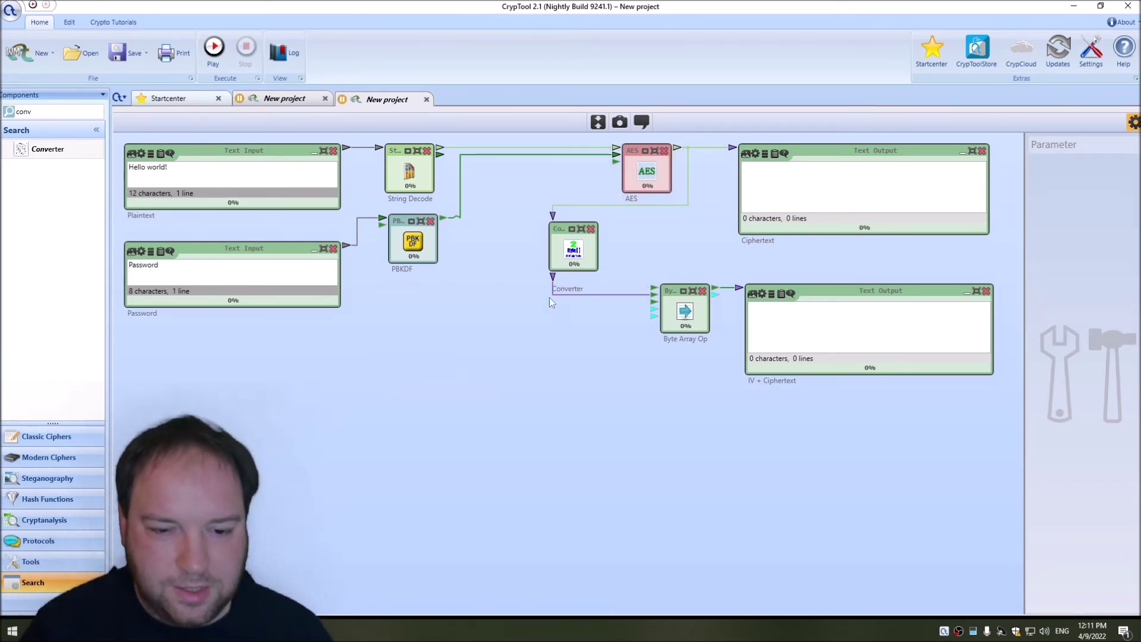
left_click(591, 229)
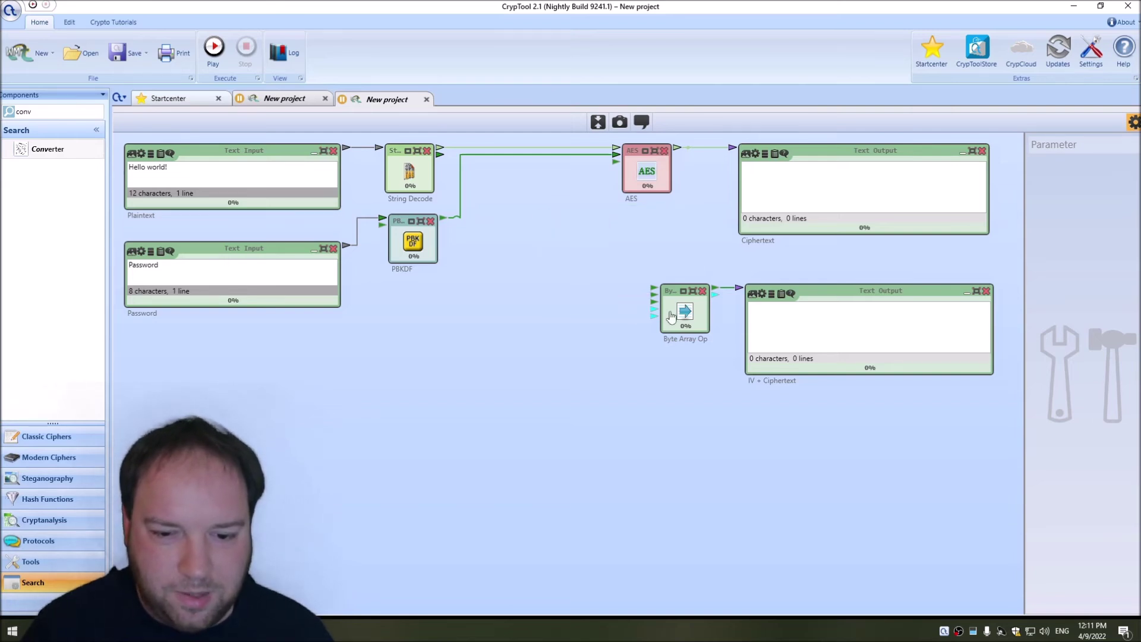
- Remove the connection between the Byte Array Operations component and the IV + Ciphertext output, and move the component next to PBKDF
right_click(730, 293)
left_click(727, 290)
right_click(728, 288)
left_click(738, 294)
left_click_drag(681, 302, 518, 246)
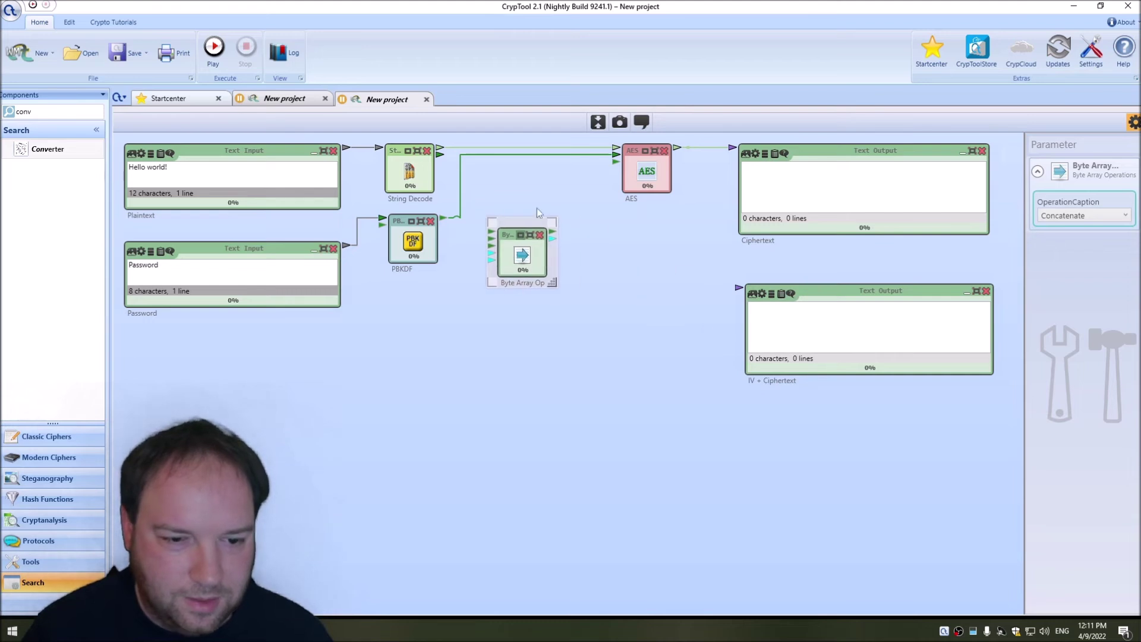
- Remove the connection from the String Decoder to AES and move the Byte Array Operations component slightly lower
right_click(562, 148)
right_click(547, 143)
left_click(521, 148)
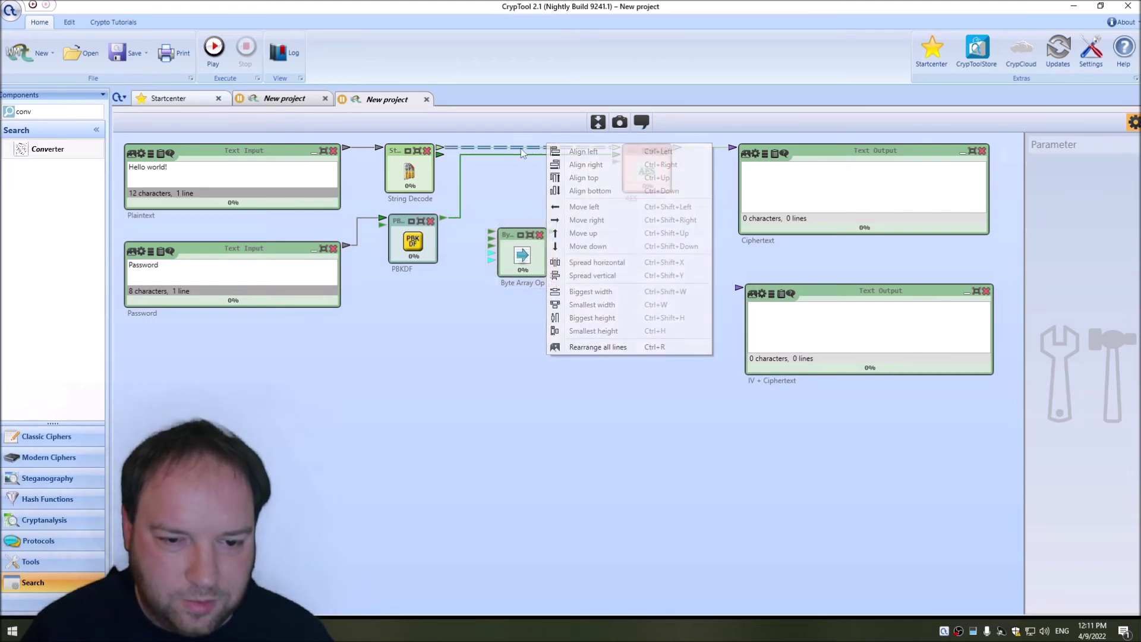
right_click(517, 148)
left_click(536, 157)
left_click_drag(522, 256, 532, 309)
- Replace the new workspace's Plaintext input with the first workspace's IV + Ciphertext output, and rename that input "Ciphertext"
left_click(281, 100)
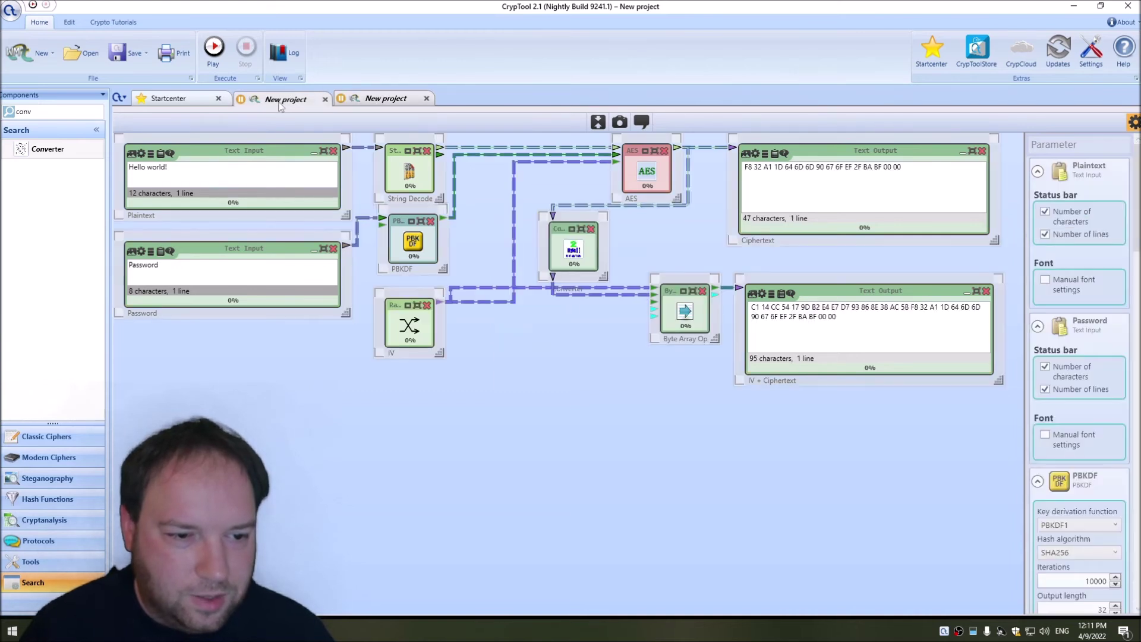
left_click_drag(825, 319, 639, 303)
key("ctrl+c")
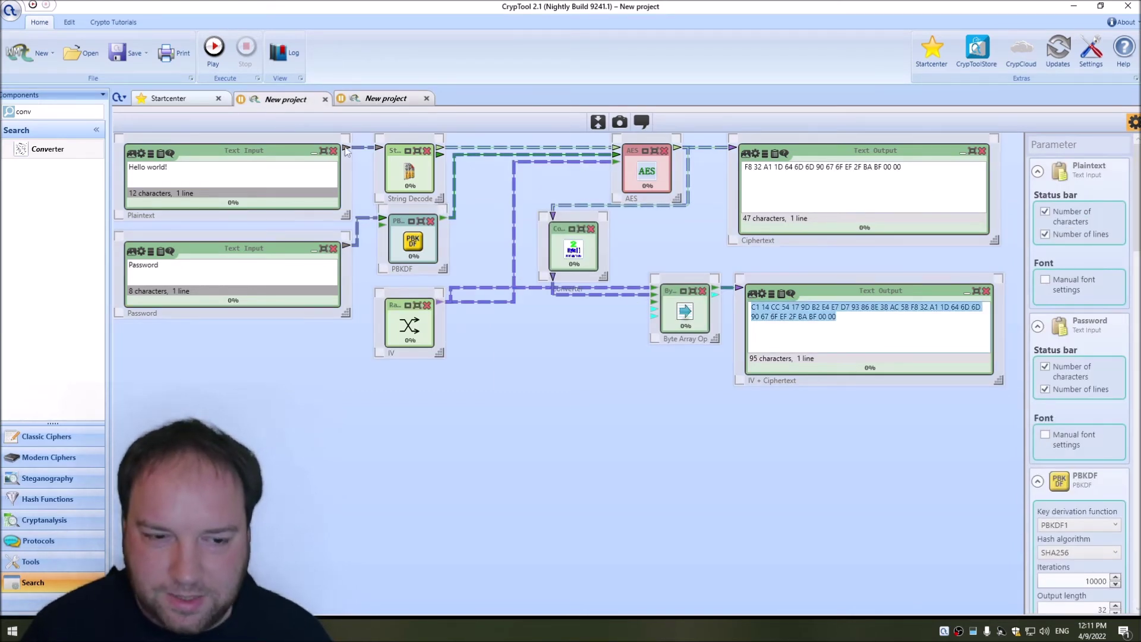
left_click(387, 100)
left_click(244, 172)
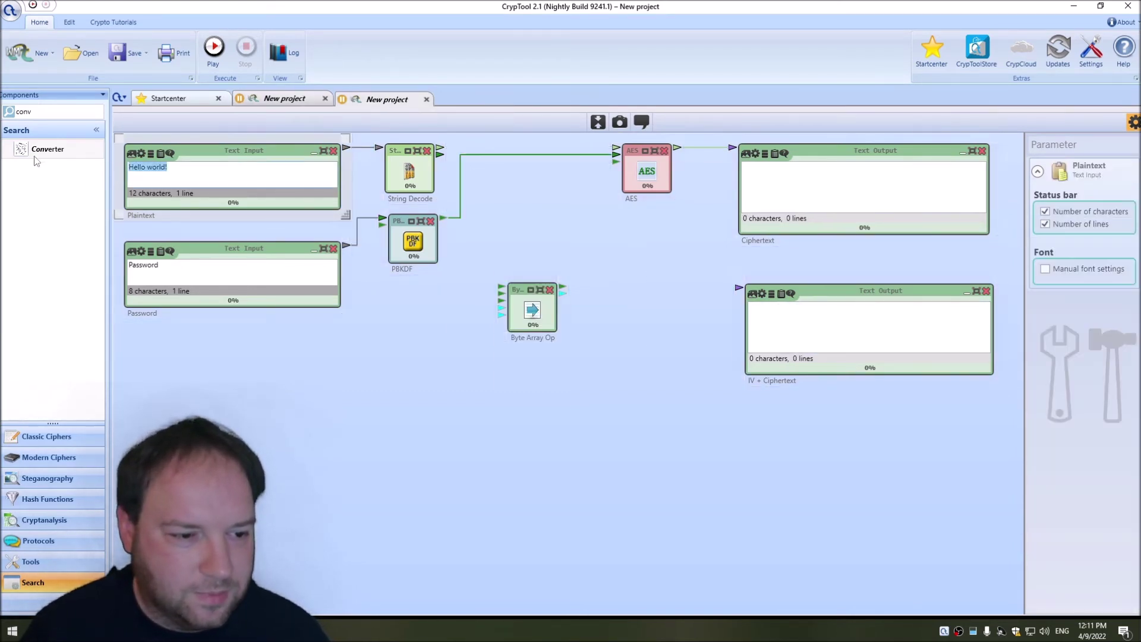
key("ctrl+a")
key("ctrl+v")
left_click_drag(184, 217, 36, 203)
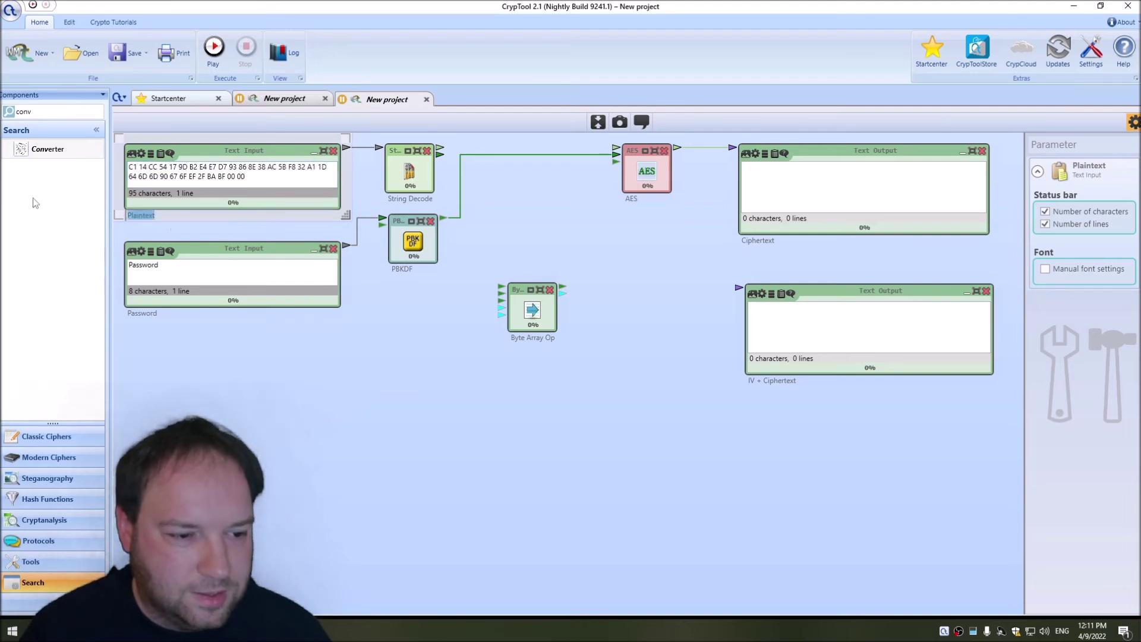
type("Cipher")
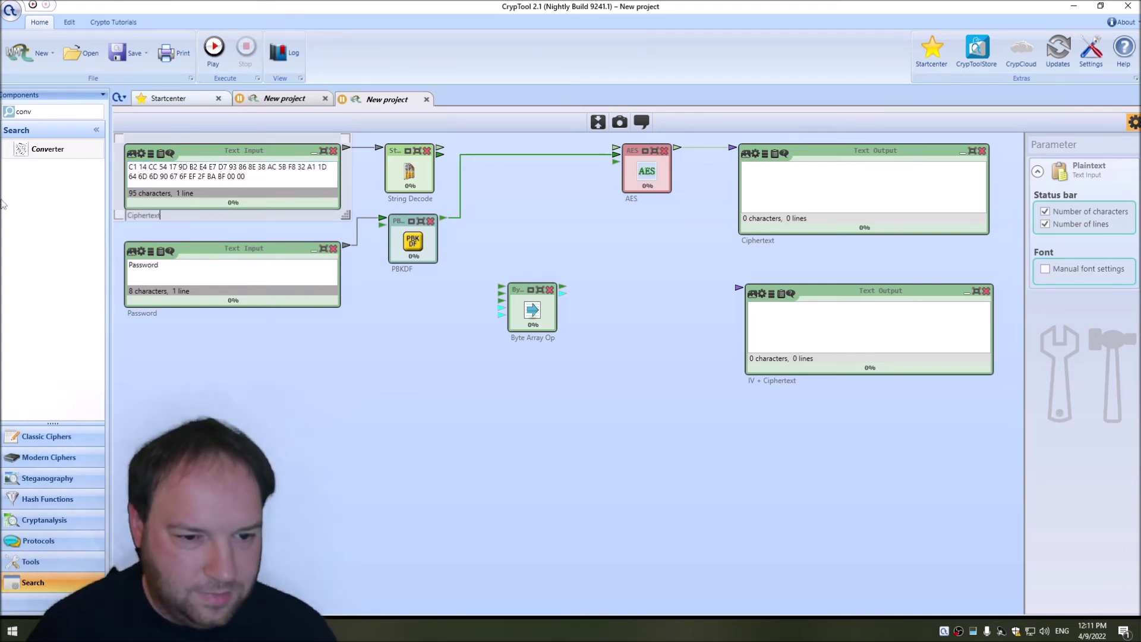
- Set the input format of the String Decoder to Base64
left_click(396, 169)
left_click(1060, 215)
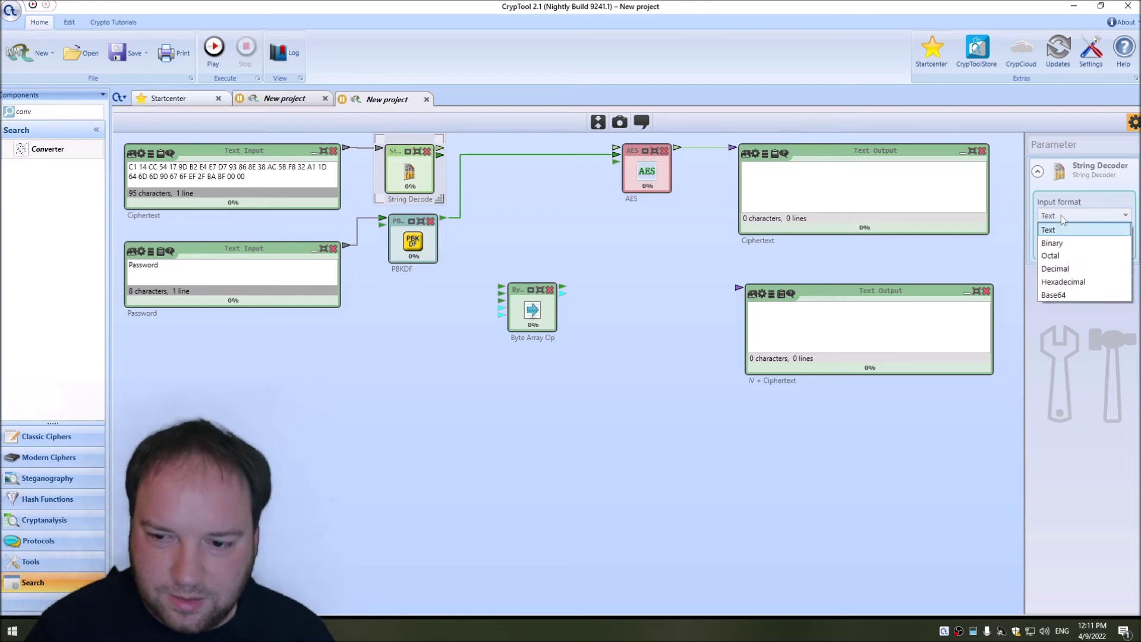
left_click(1074, 295)
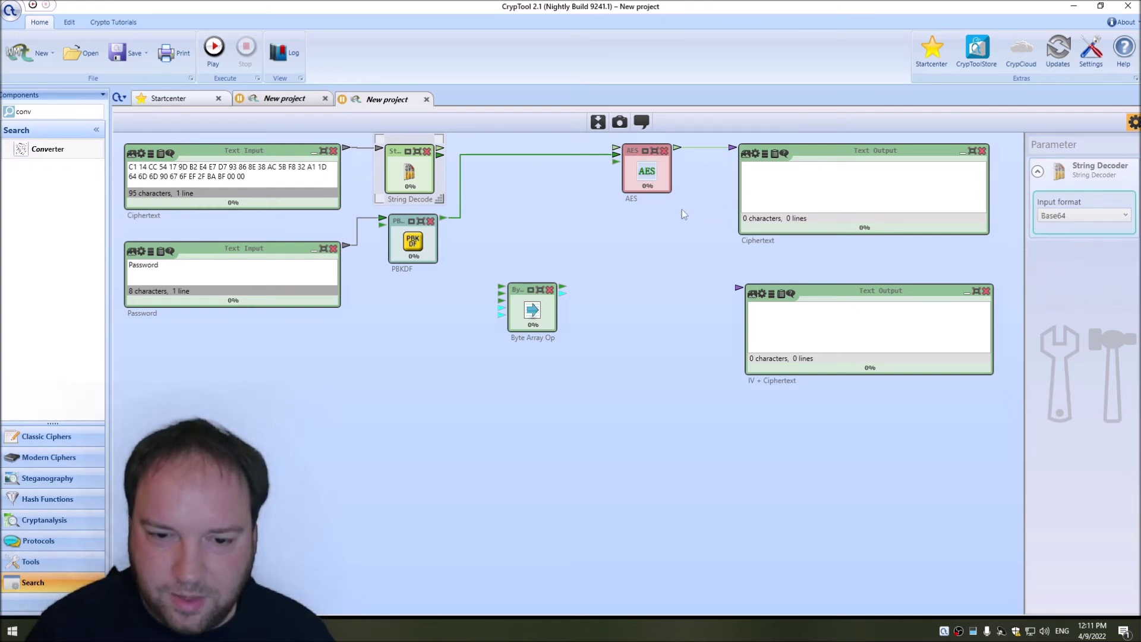
- Move the Ciphertext text output farther from AES and remove the connection between them
left_click(651, 175)
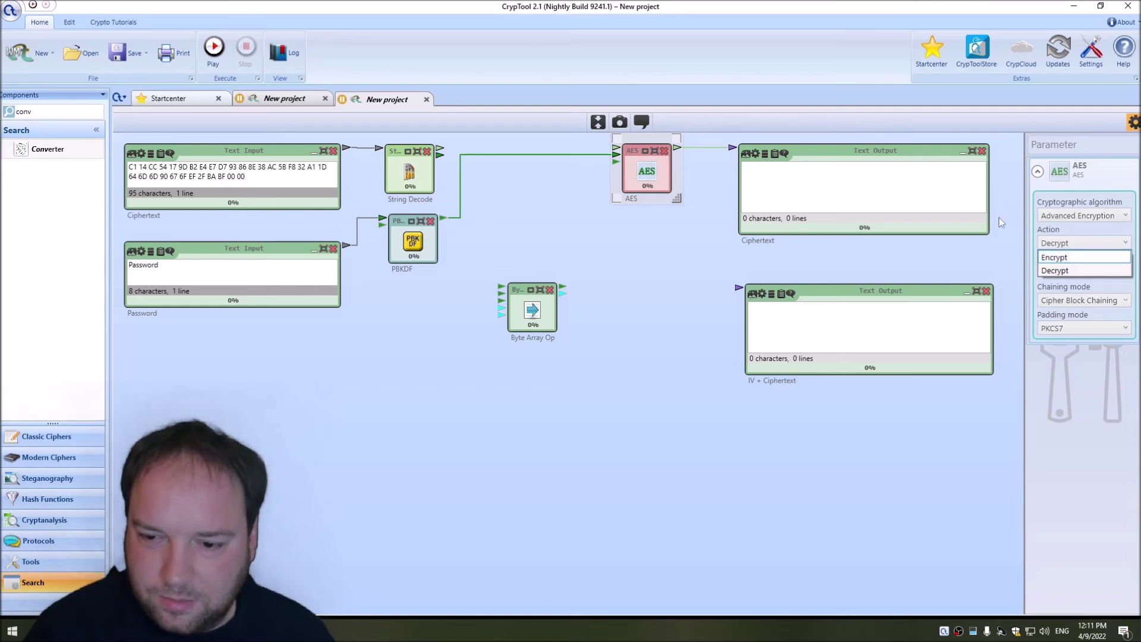
left_click(840, 163)
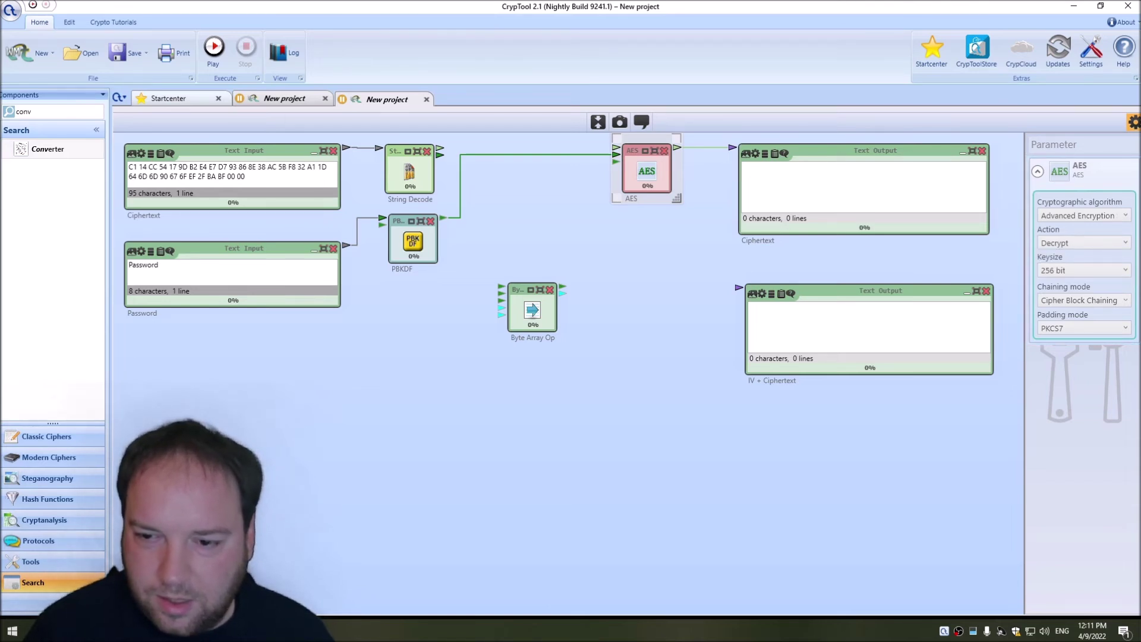
left_click(1134, 125)
left_click_drag(910, 156, 1019, 152)
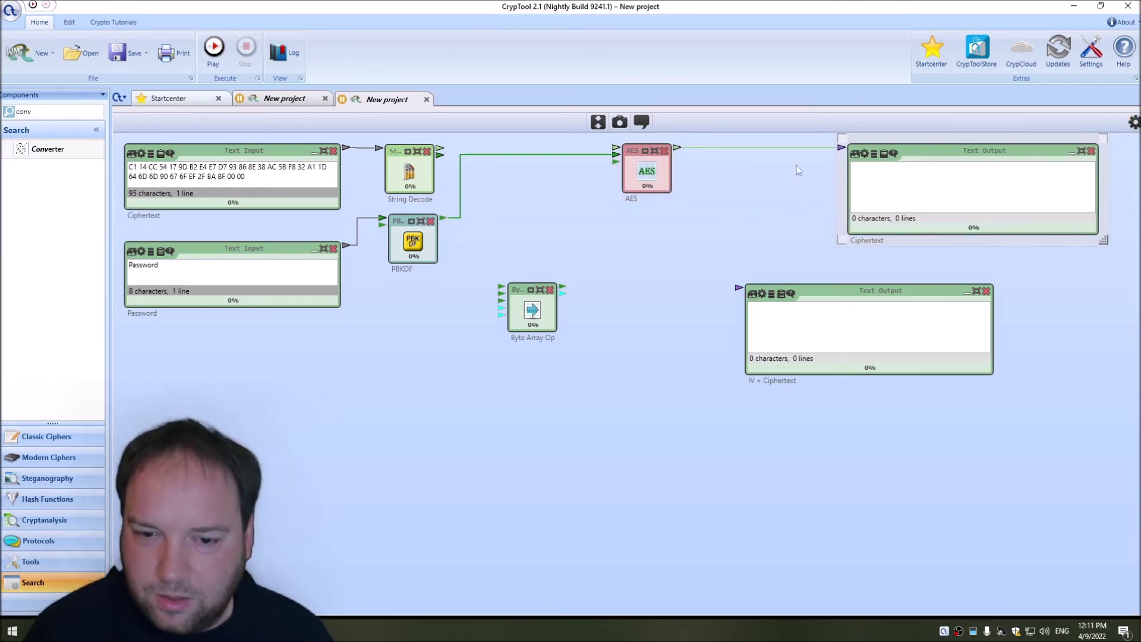
right_click(721, 148)
left_click(743, 167)
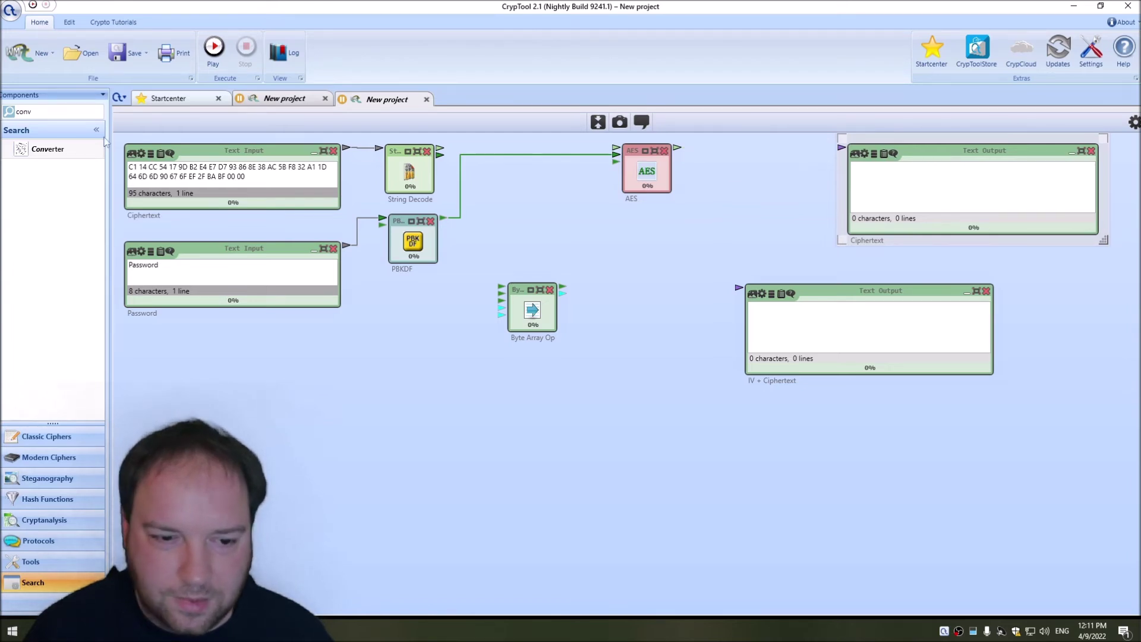
- Insert a String Encoder with Text presentation format between AES and the text output, connecting it to both
double_click(43, 114)
type("enc")
left_click_drag(51, 208, 747, 168)
left_click_drag(678, 148, 716, 153)
left_click_drag(805, 150, 842, 148)
left_click(1134, 121)
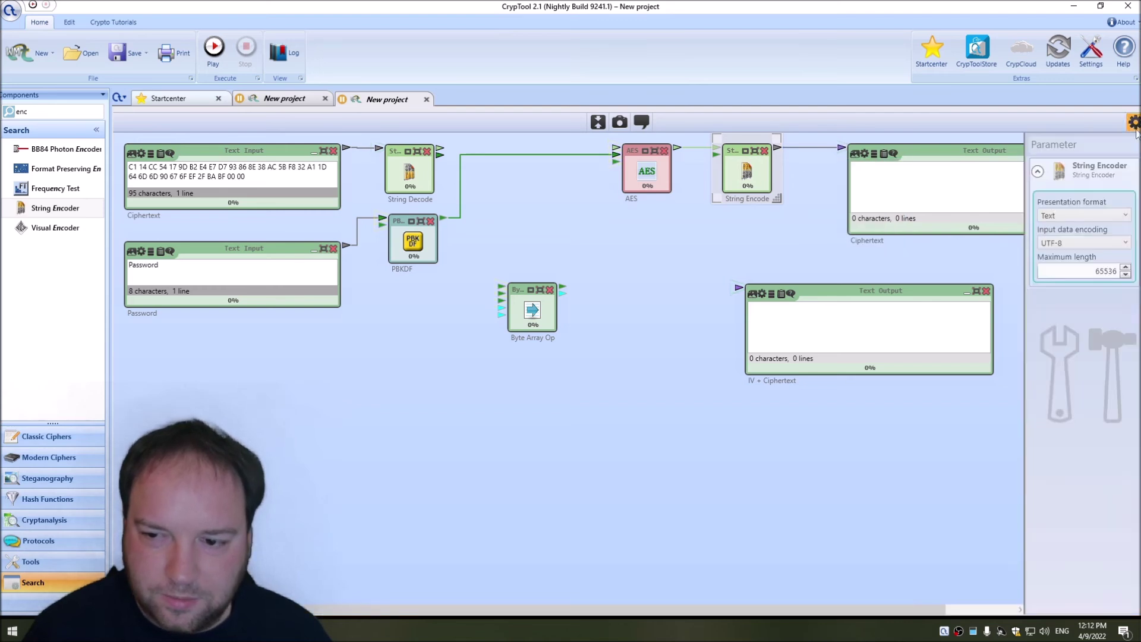
left_click(1088, 216)
left_click(1087, 216)
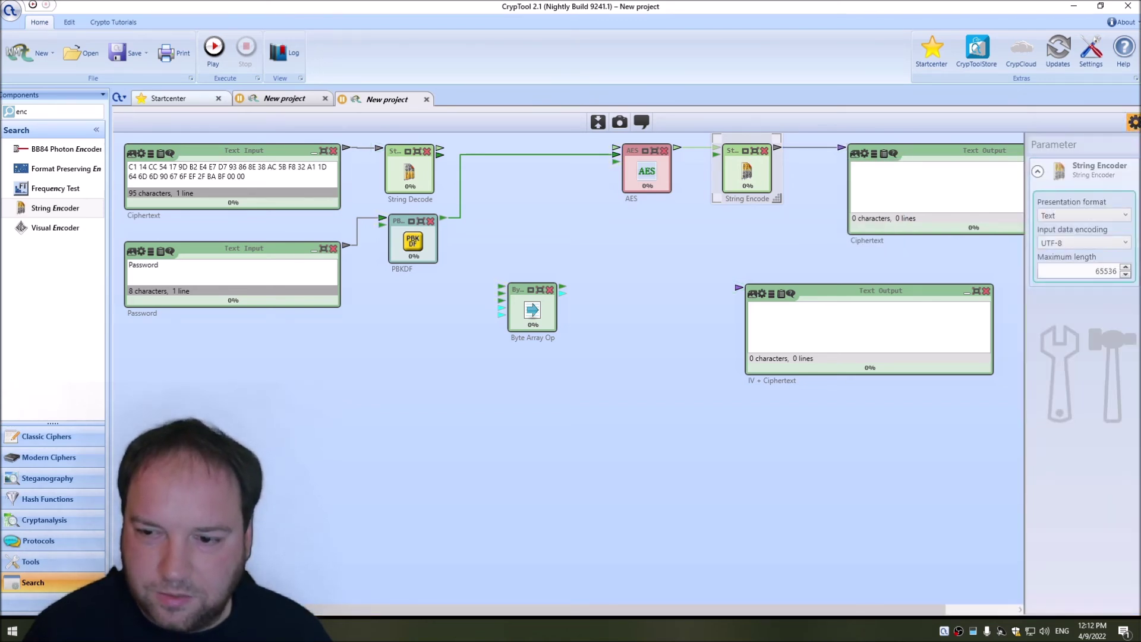
left_click(1134, 122)
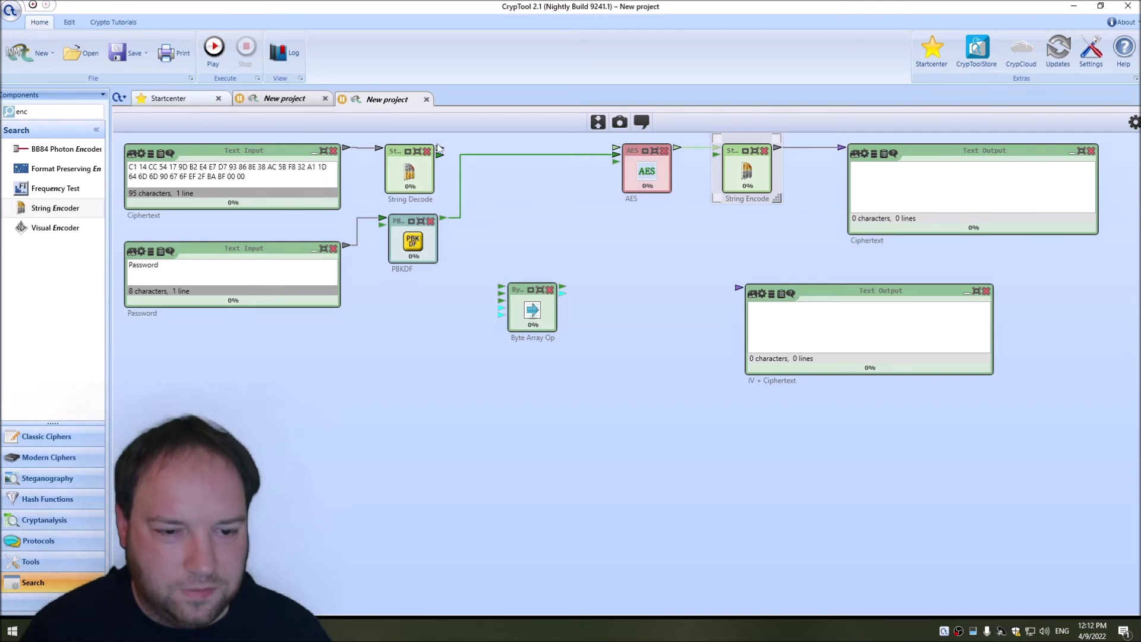
- Connect the String Decoder's output to the first Byte Array Operations input and delete the IV + Ciphertext text output
left_click_drag(440, 155, 543, 297)
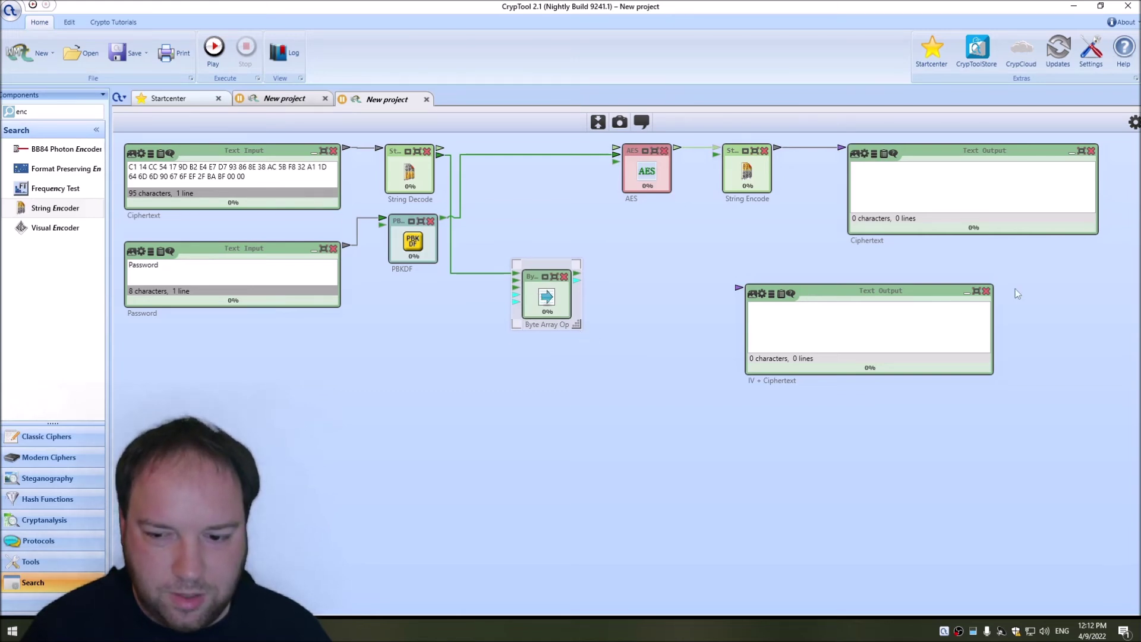
left_click(987, 290)
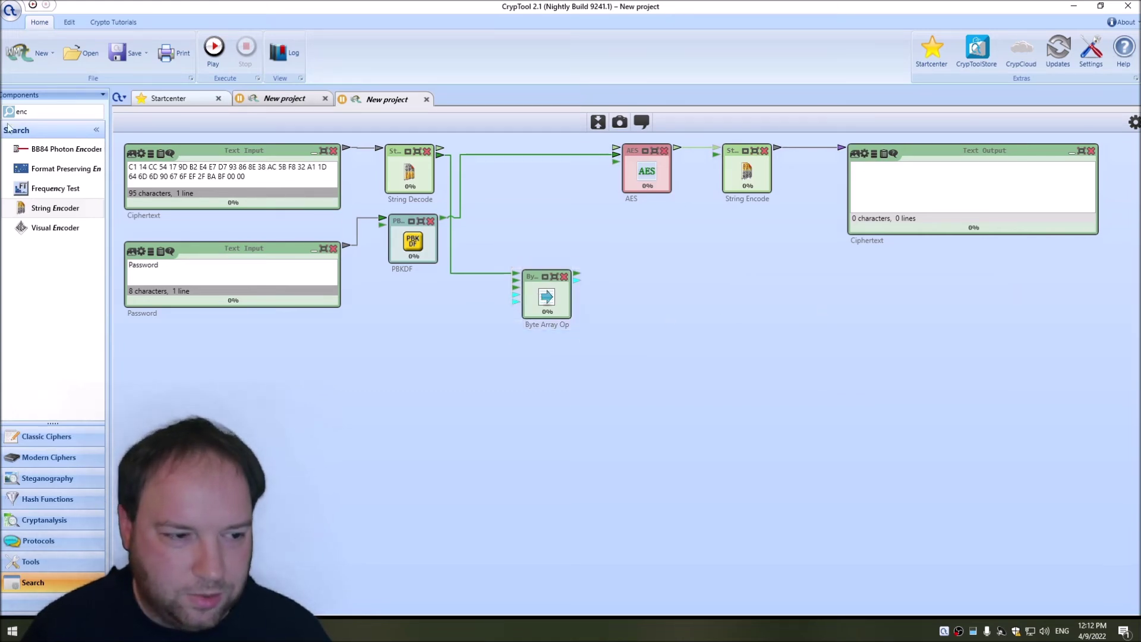
- Add a Number Input component below PBKDF and set its value to 0
left_click(53, 113)
type("numb")
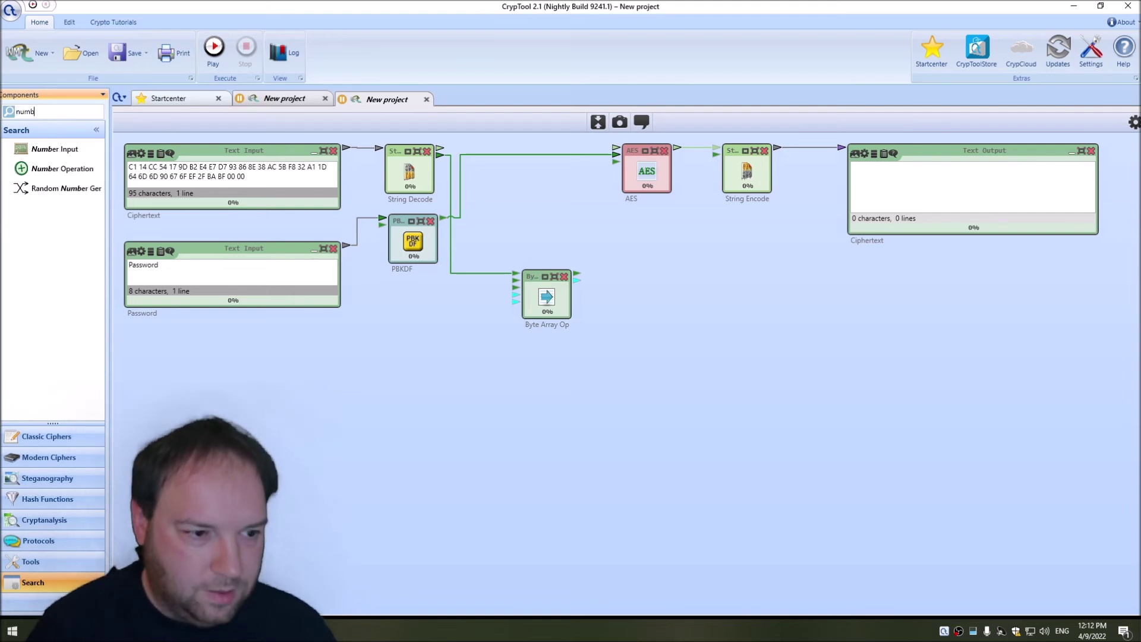
left_click_drag(68, 149, 416, 315)
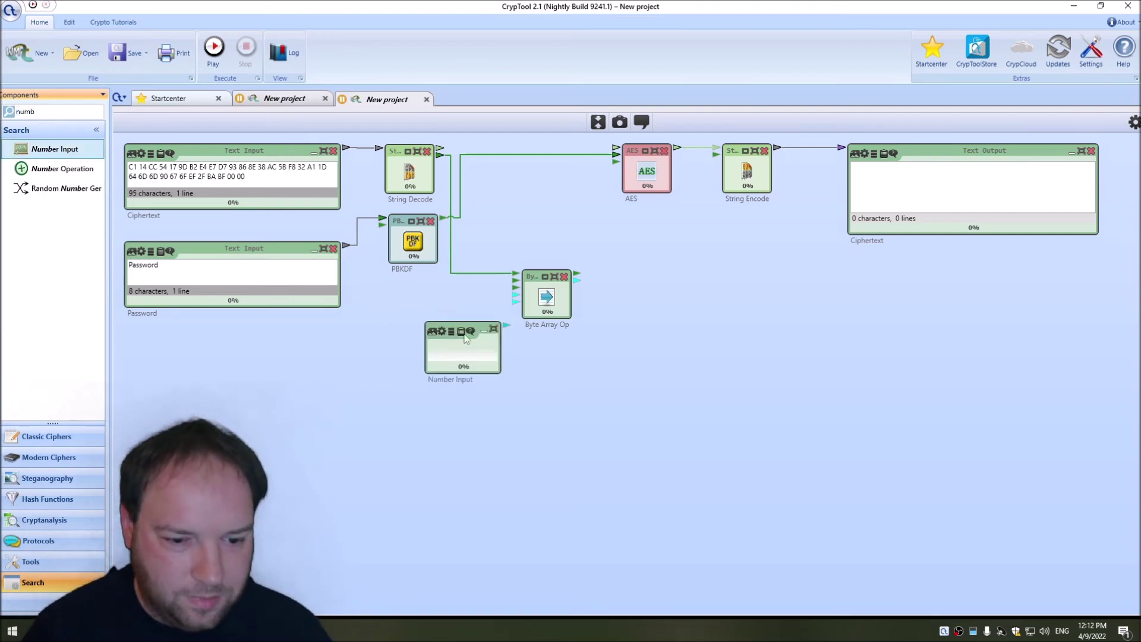
left_click_drag(421, 323, 407, 291)
left_click(437, 320)
type("0")
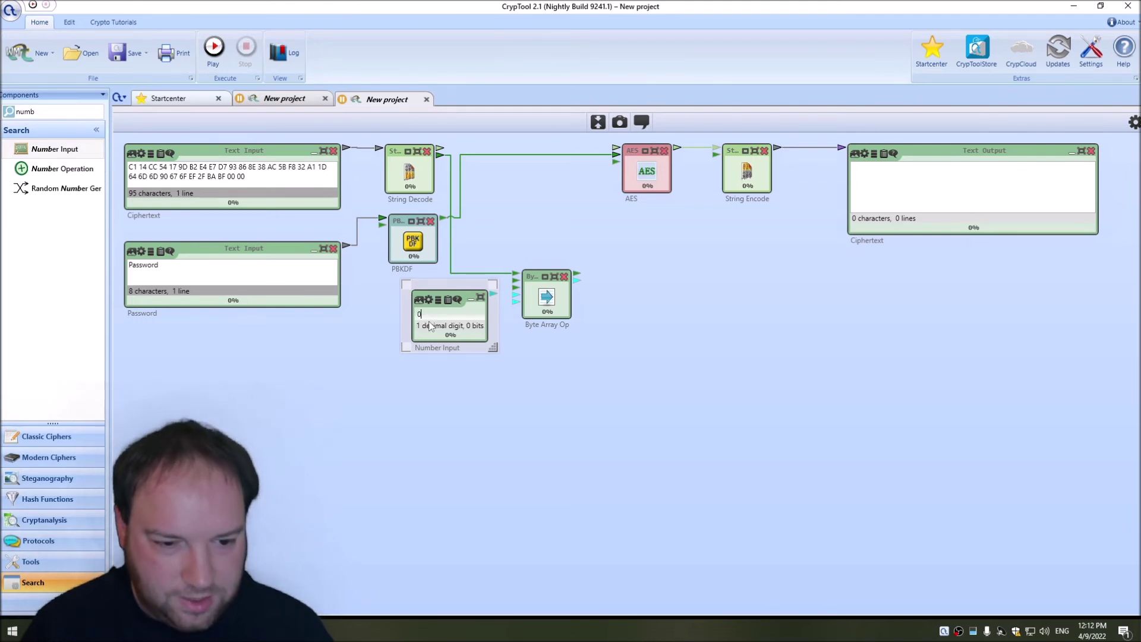
- Add a second Number Input component below the first one
left_click_drag(53, 150, 416, 367)
left_click(438, 379)
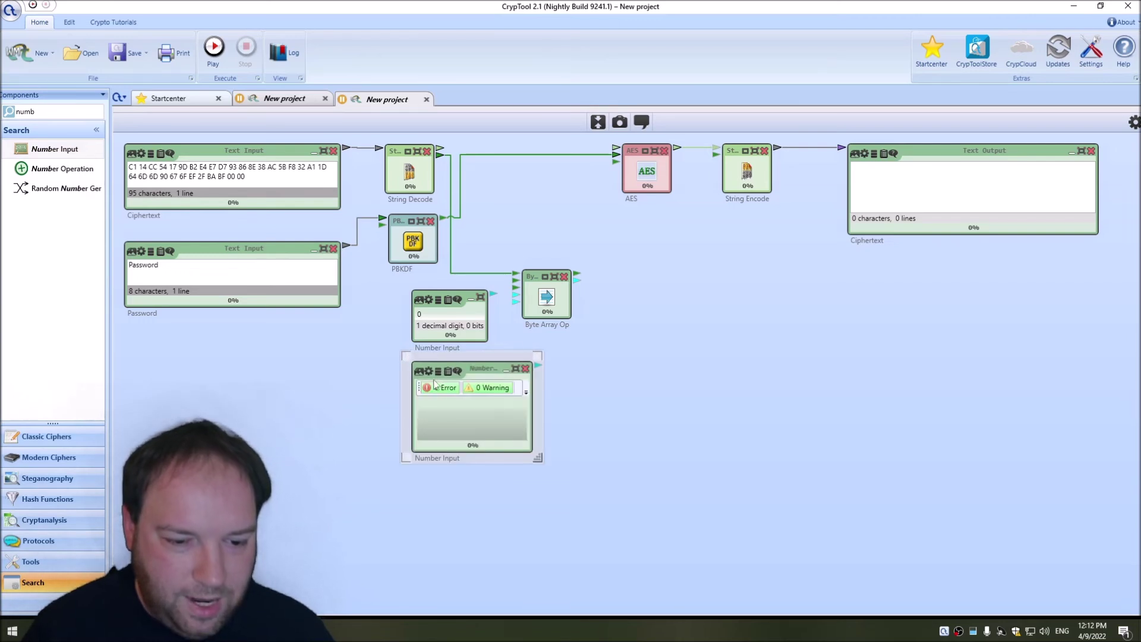
left_click(428, 373)
- Connect both Number Inputs to the numeric inputs of the Byte Array Operations component and set the second number to 16
left_click(558, 303)
left_click(1134, 122)
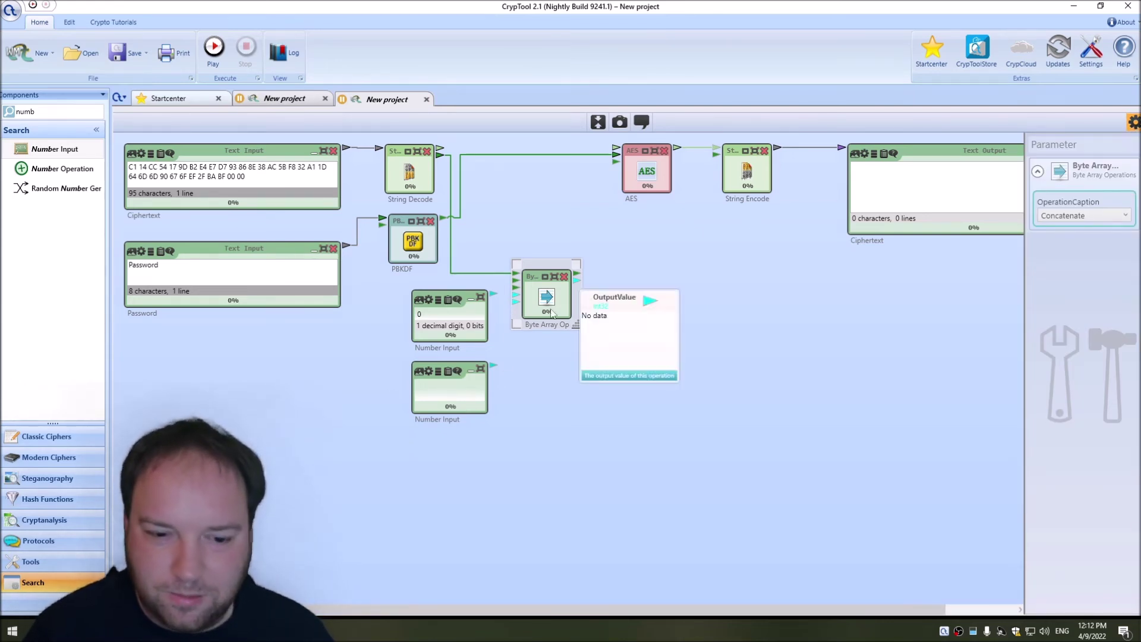
left_click_drag(494, 293, 515, 295)
left_click_drag(494, 369, 515, 302)
left_click(467, 388)
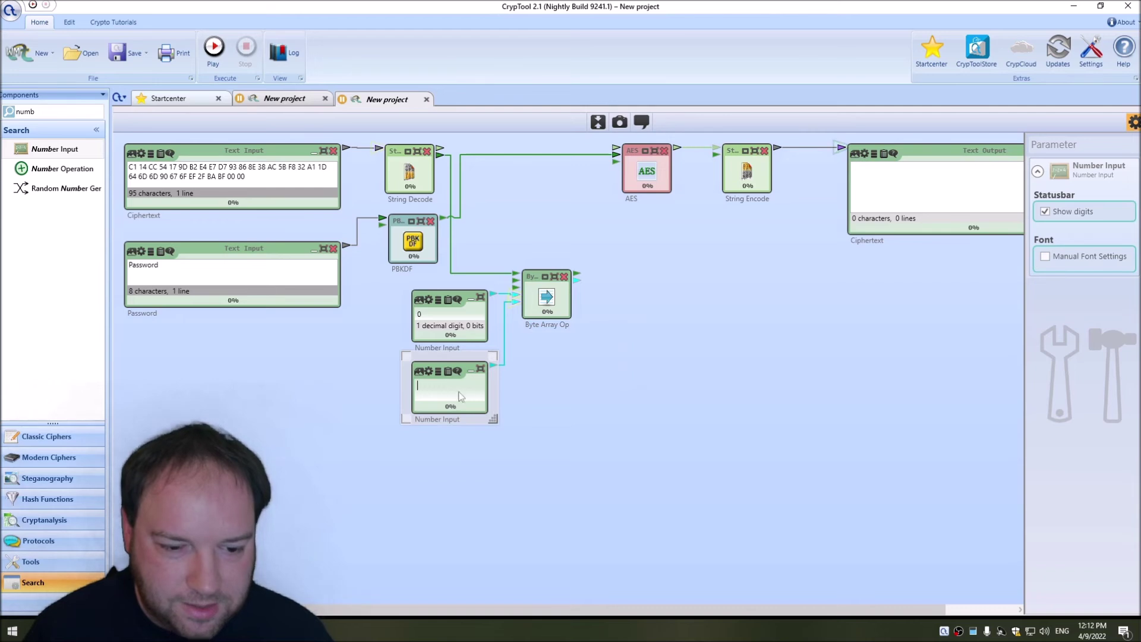
type("16")
- Rename the Byte Array Operations component "IV" and connect its output to the IV input of AES
left_click(551, 325)
type("IV")
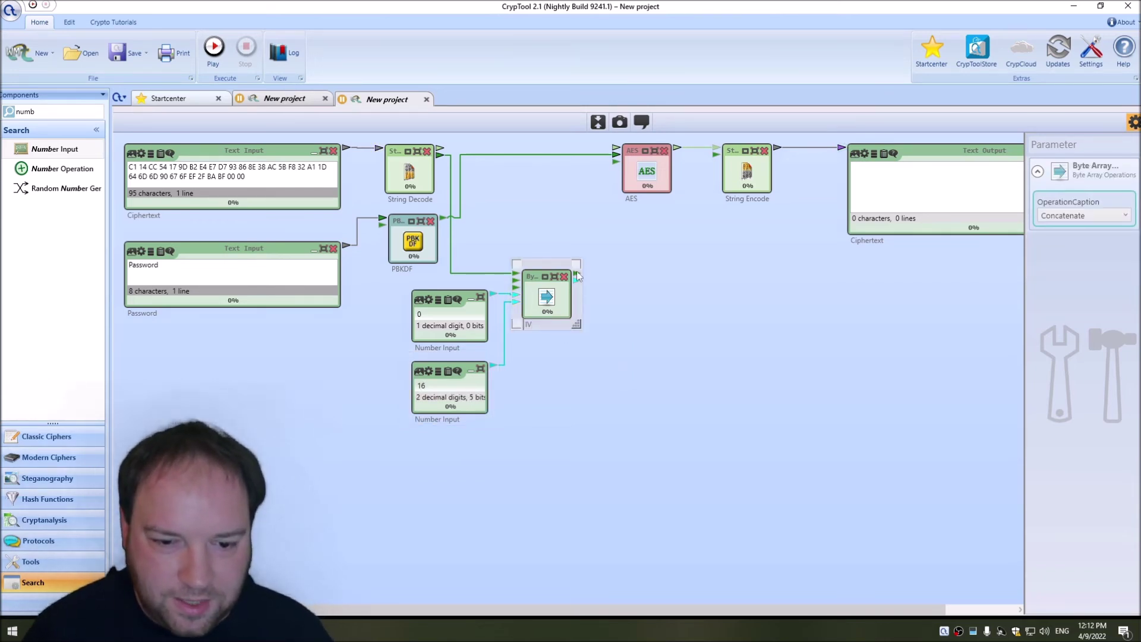
left_click_drag(578, 274, 617, 160)
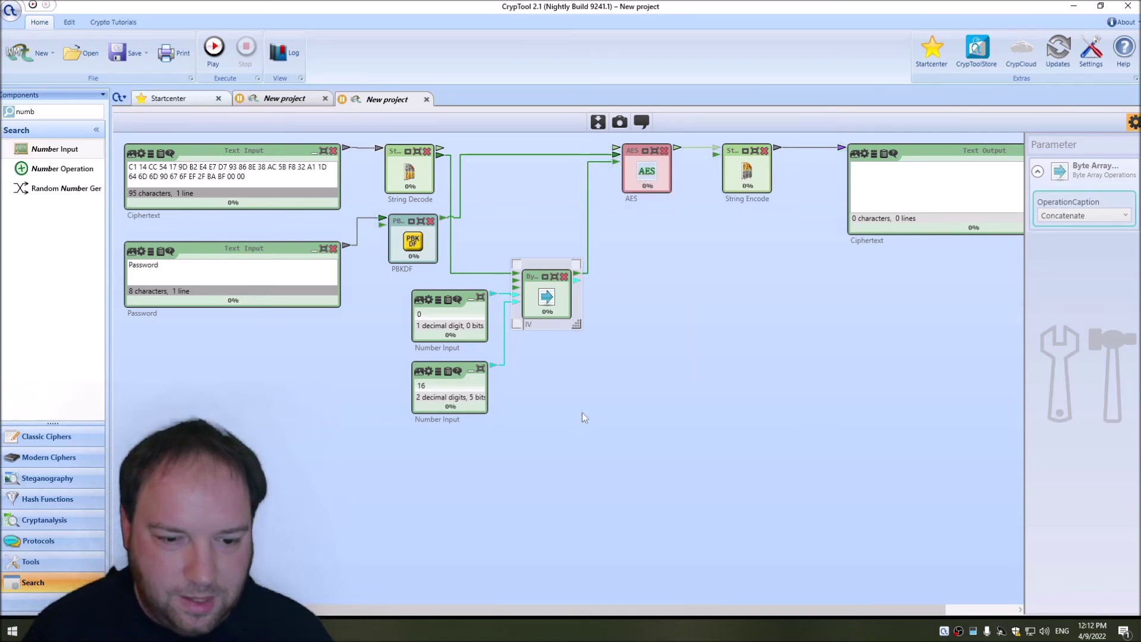
- Duplicate the IV Byte Array Operations component with its two Number Inputs, place the copies beside the originals, and rename the copied operation "Ciphertext"
left_click_drag(596, 437, 473, 301)
key("ctrl+c")
key("ctrl+v")
left_click_drag(582, 326, 764, 304)
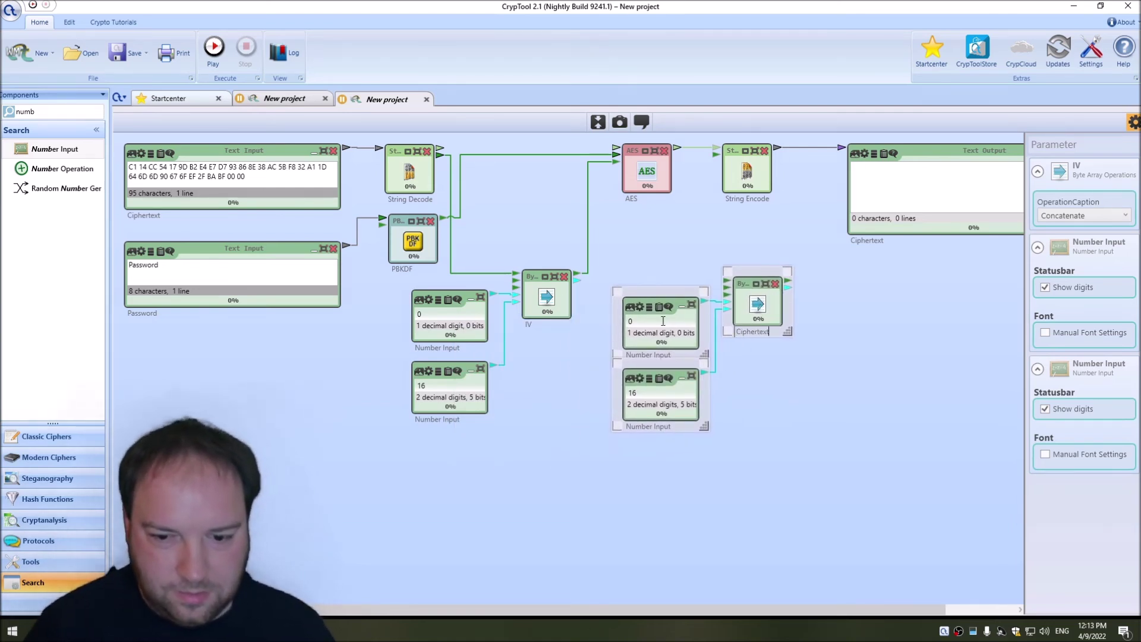
- Rename the ciphertext Text Input component "IV + Ciphertext"
left_click(677, 248)
left_click(170, 214)
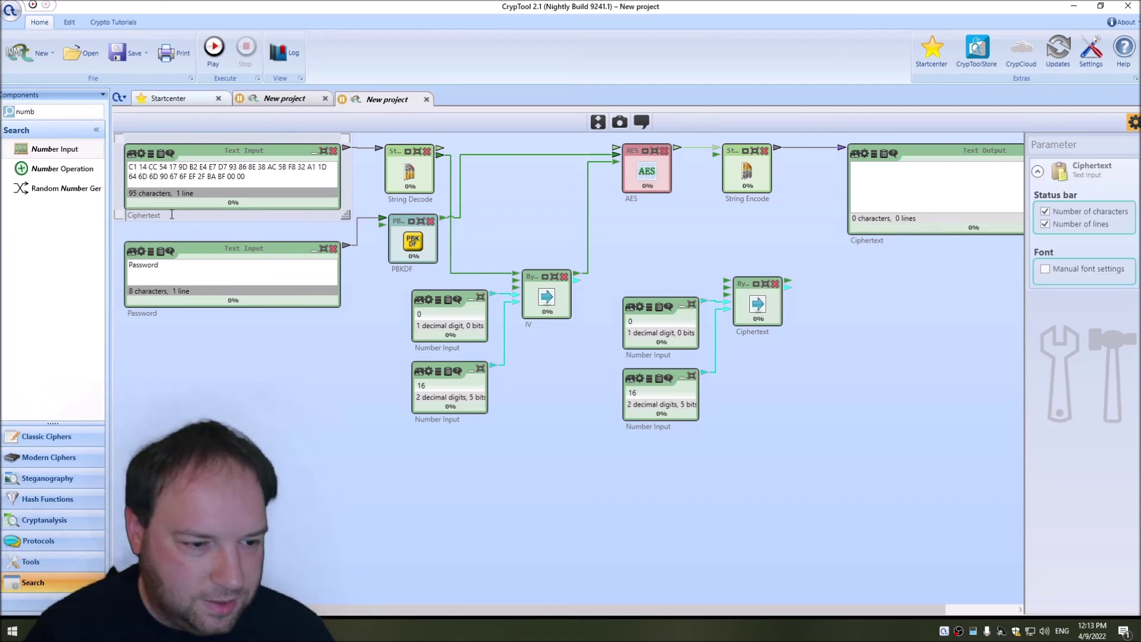
type("+")
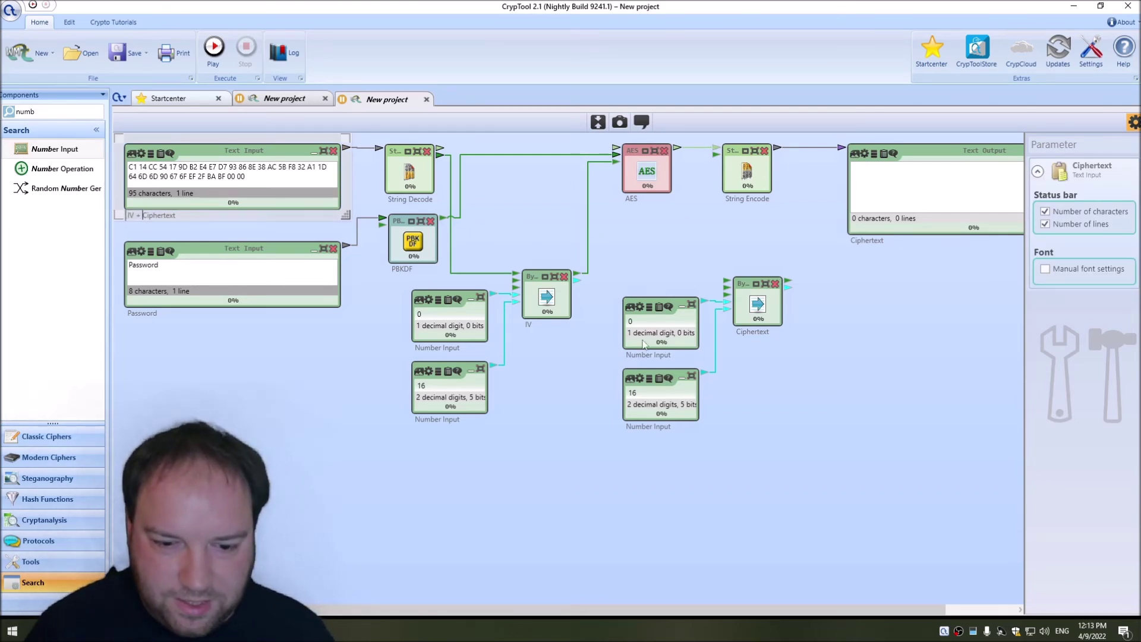
- Set the upper copied Number Input to 16 and delete the lower copied Number Input
left_click(646, 323)
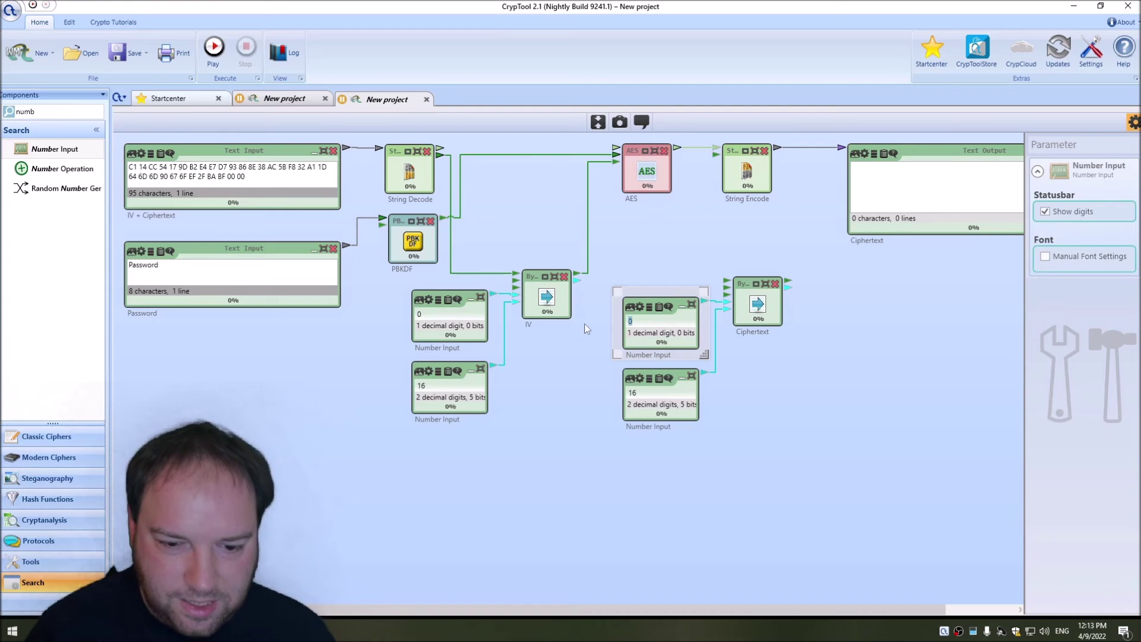
left_click(639, 375)
left_click_drag(618, 370, 622, 373)
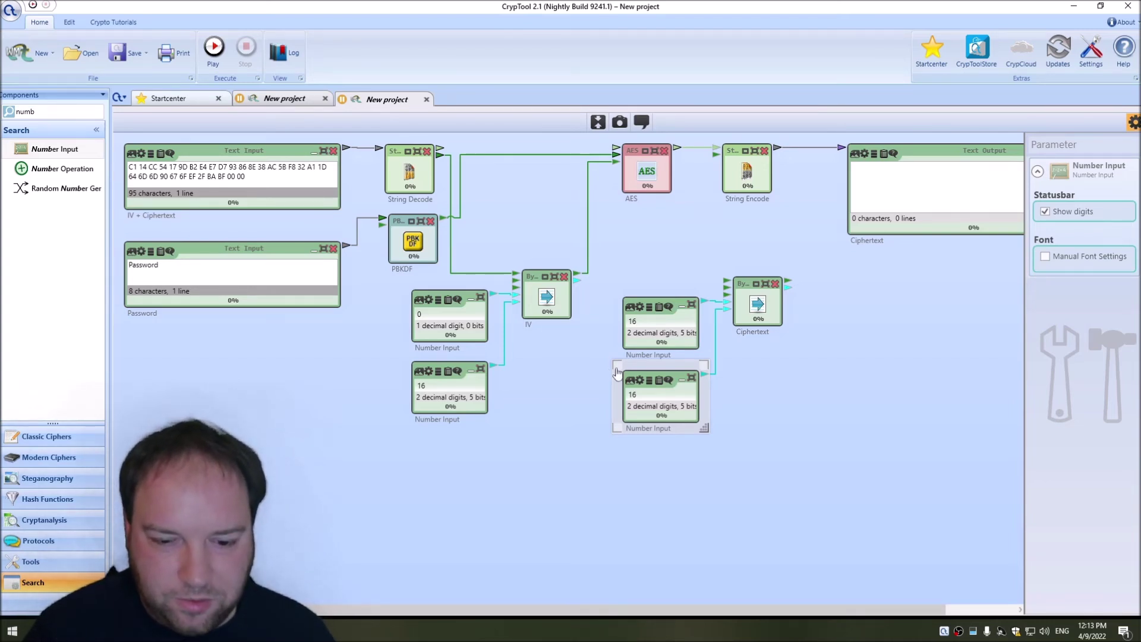
left_click_drag(617, 372, 604, 396)
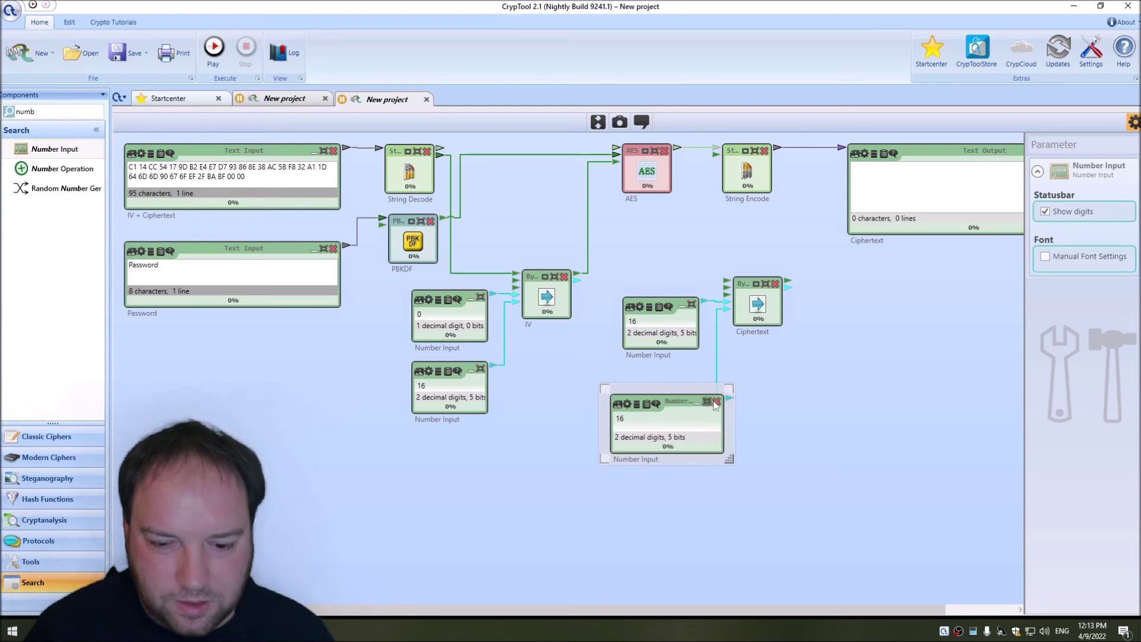
key("Delete")
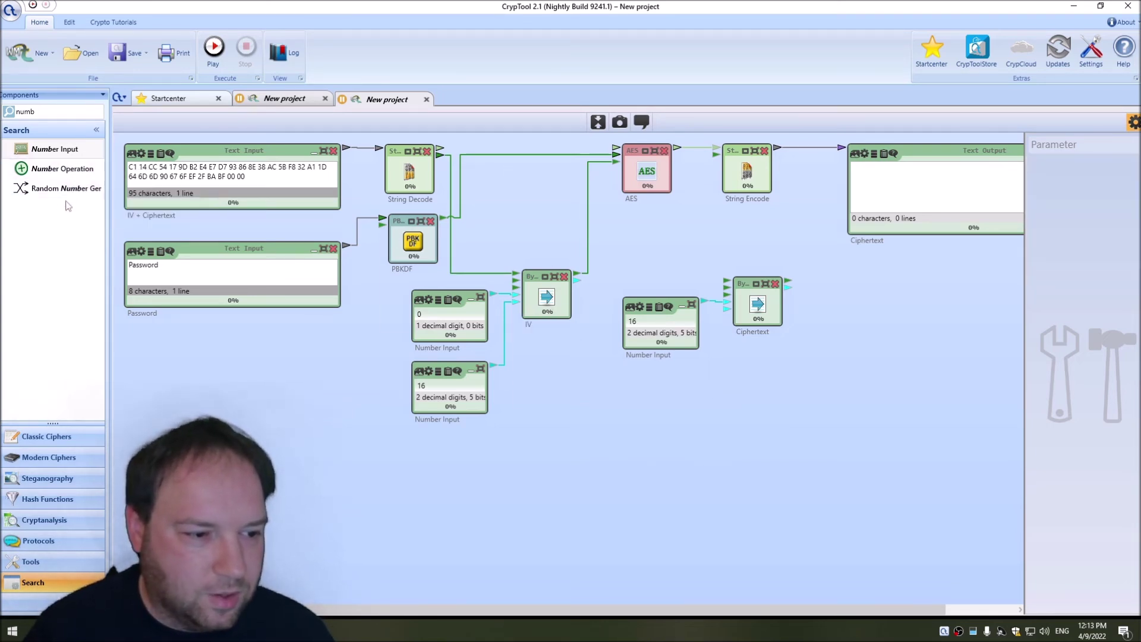
- Add a Byte Array Operations component above IV, name it "Length of", and connect the String Decode output to its first array input
double_click(30, 111)
type("byte")
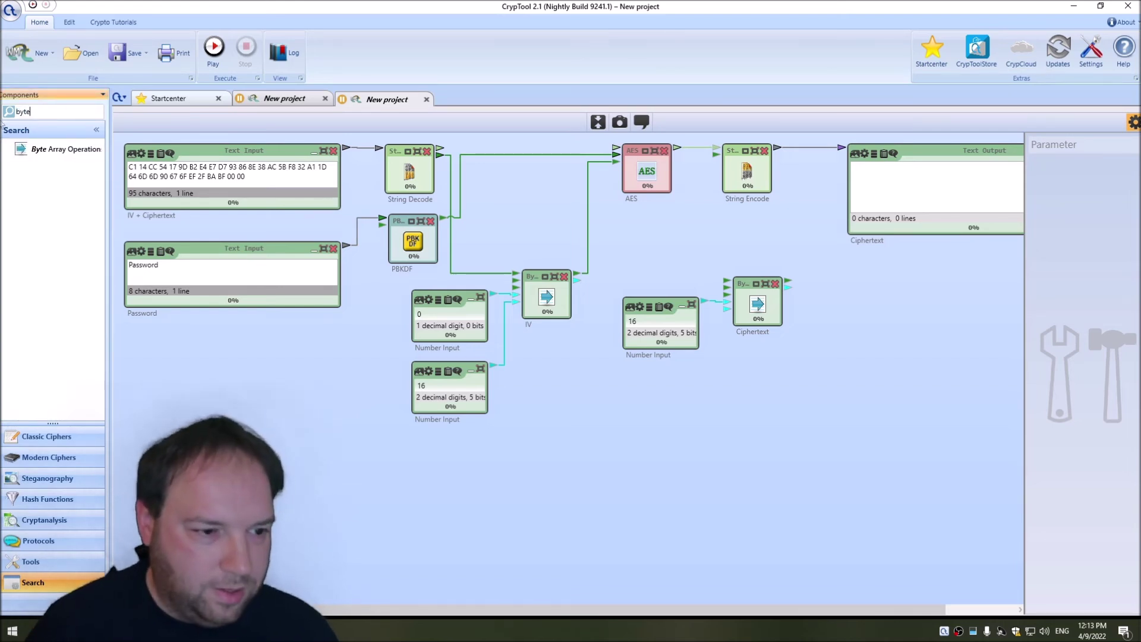
left_click_drag(60, 149, 521, 206)
double_click(525, 238)
type("Length of")
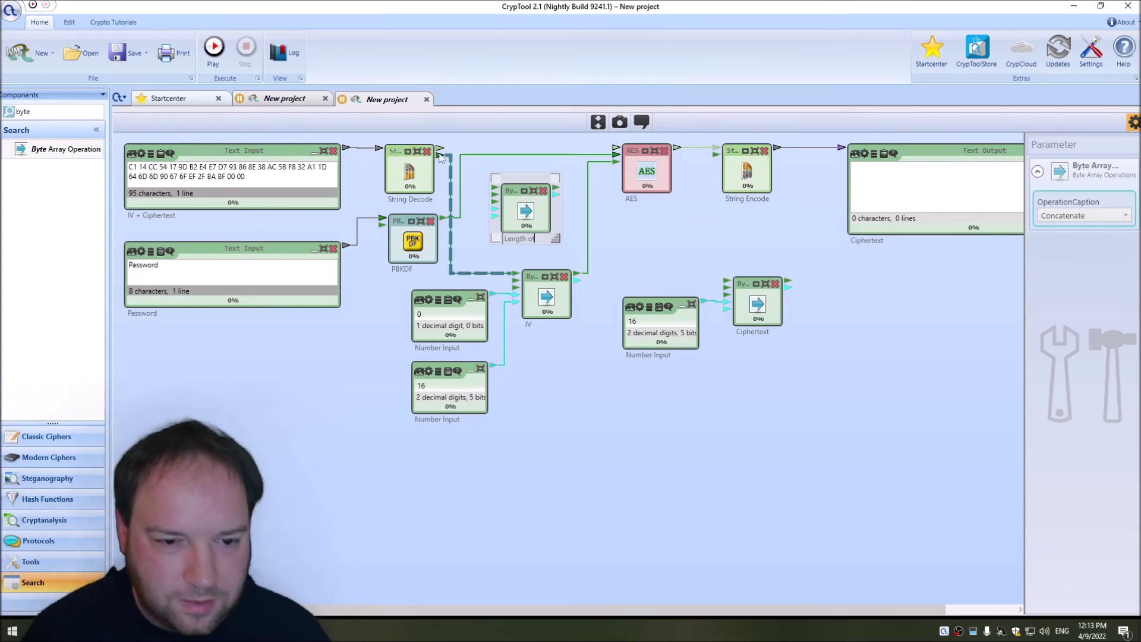
left_click_drag(441, 155, 494, 188)
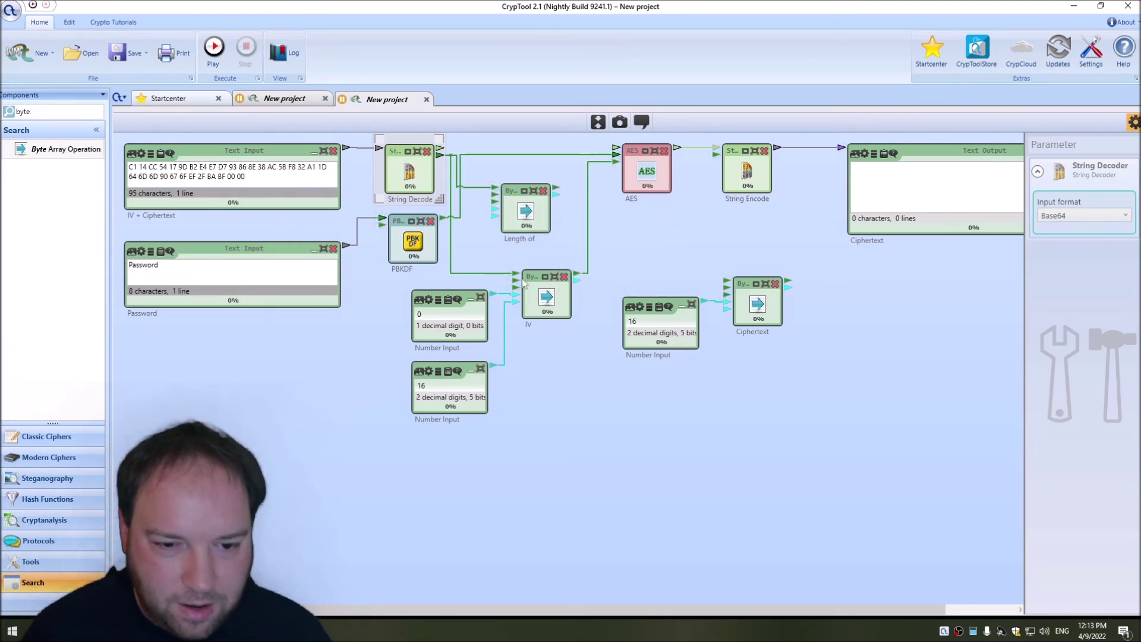
- Add a Number Operation component below AES and set its operation to x-y
left_click(47, 109)
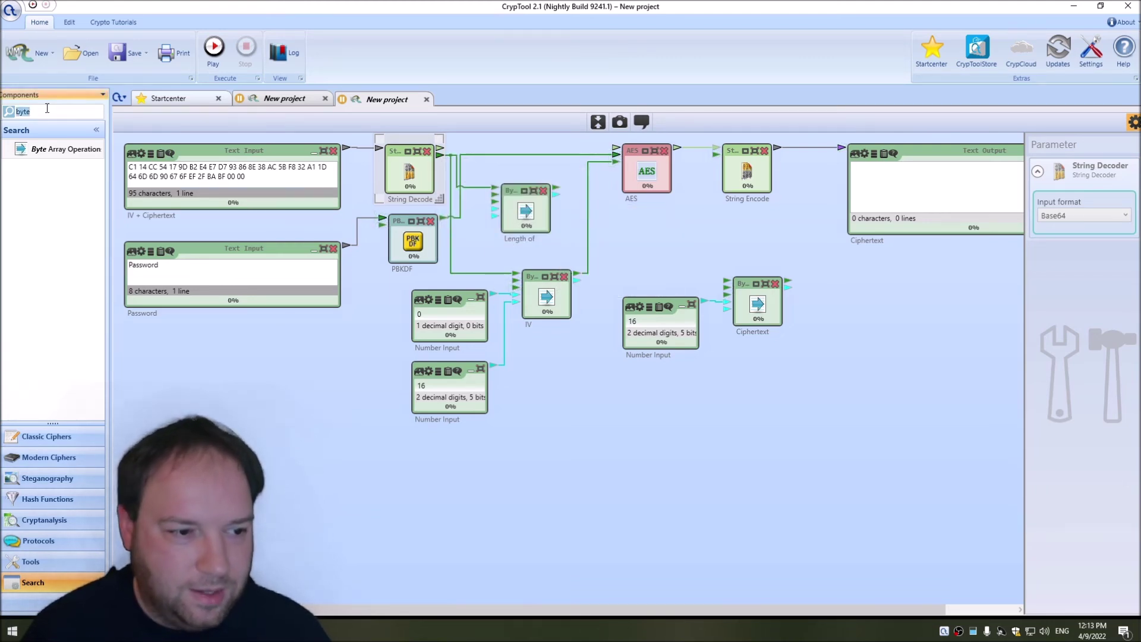
type("num")
left_click_drag(56, 168, 633, 238)
left_click(1066, 212)
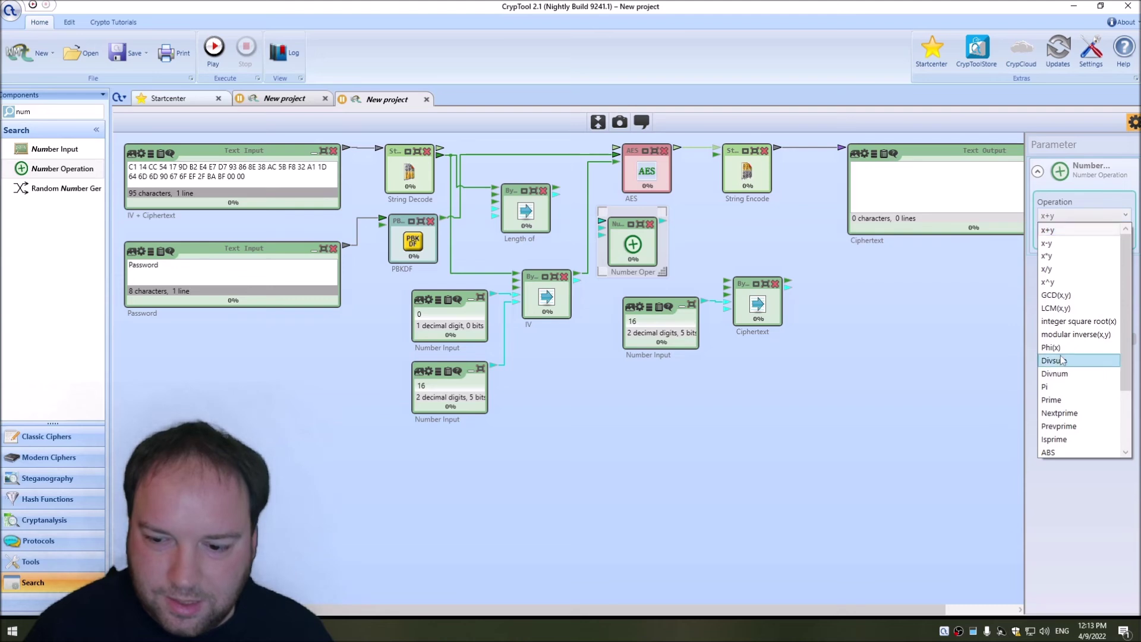
left_click(1069, 245)
- Feed the Number Operation with the "Length of" output and the IV's number 16, and rename it "Len of Ciphertext"
left_click_drag(556, 189, 640, 434)
left_click(576, 222)
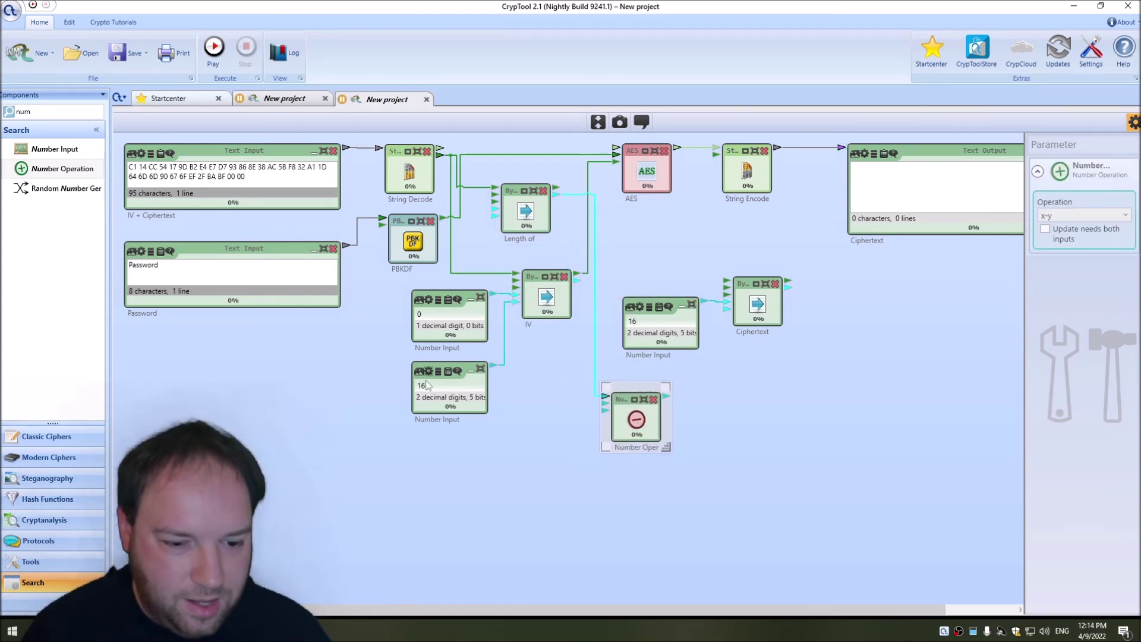
left_click_drag(493, 365, 633, 443)
double_click(615, 434)
type("Len of Ciphert")
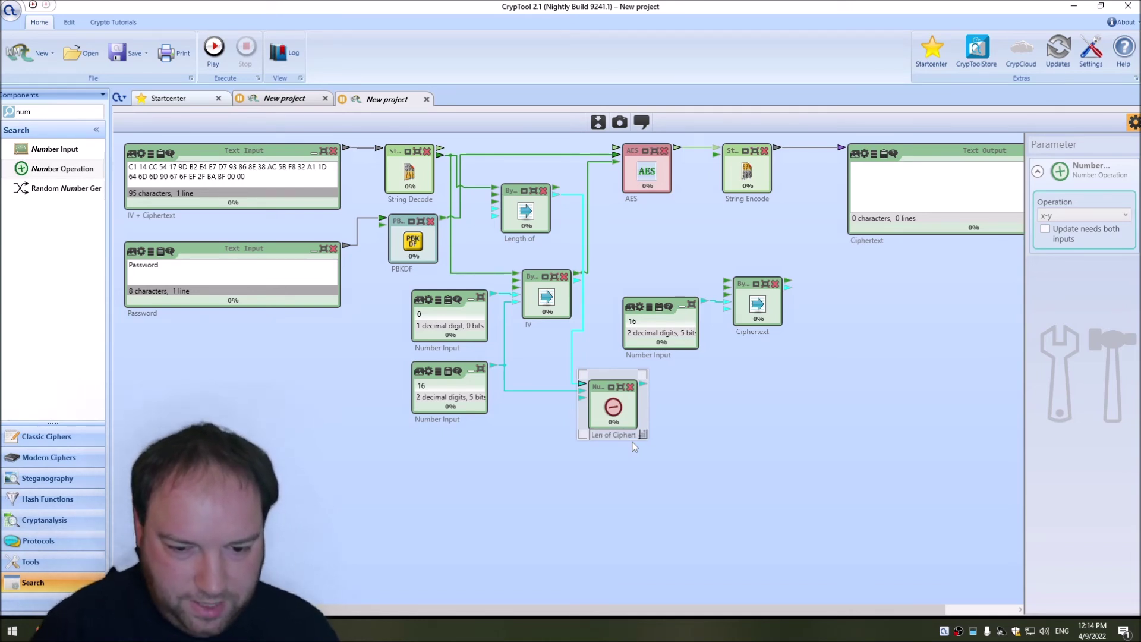
- Connect Len of Ciphertext to the second numeric input of the Ciphertext component and the String Decode output to its first array input
left_click_drag(644, 384, 725, 311)
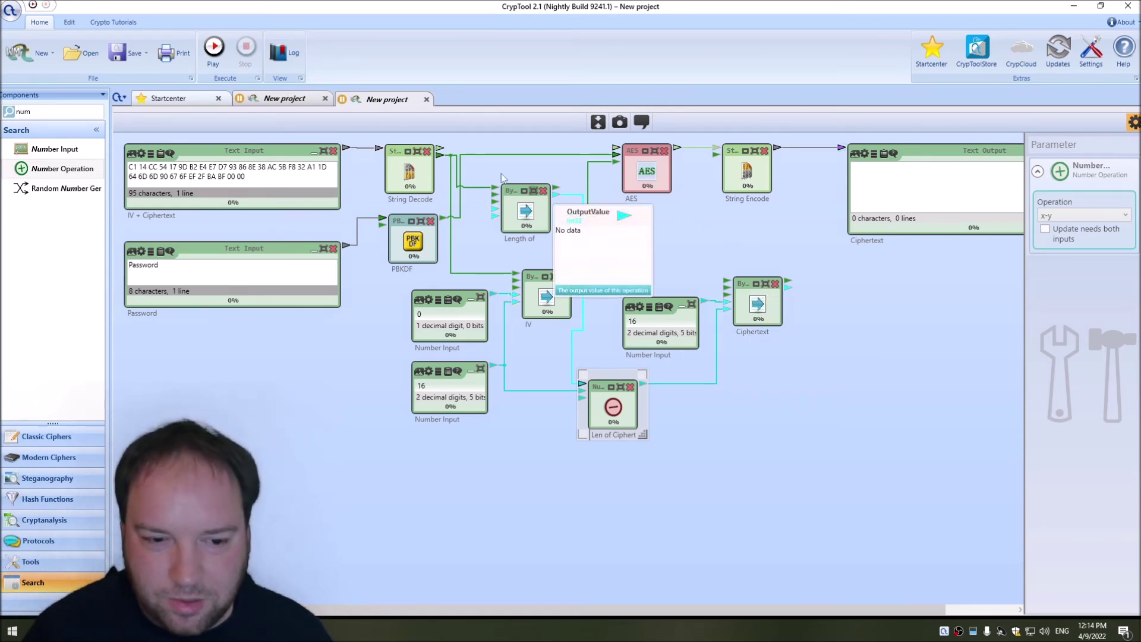
left_click(440, 149)
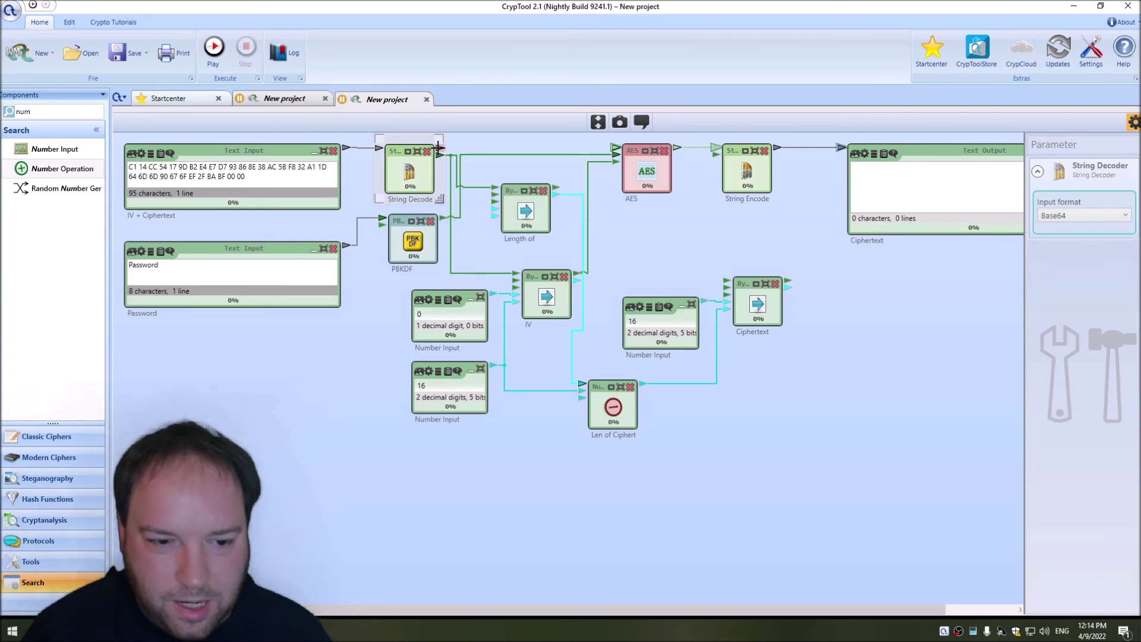
left_click(465, 154)
left_click_drag(443, 158, 726, 291)
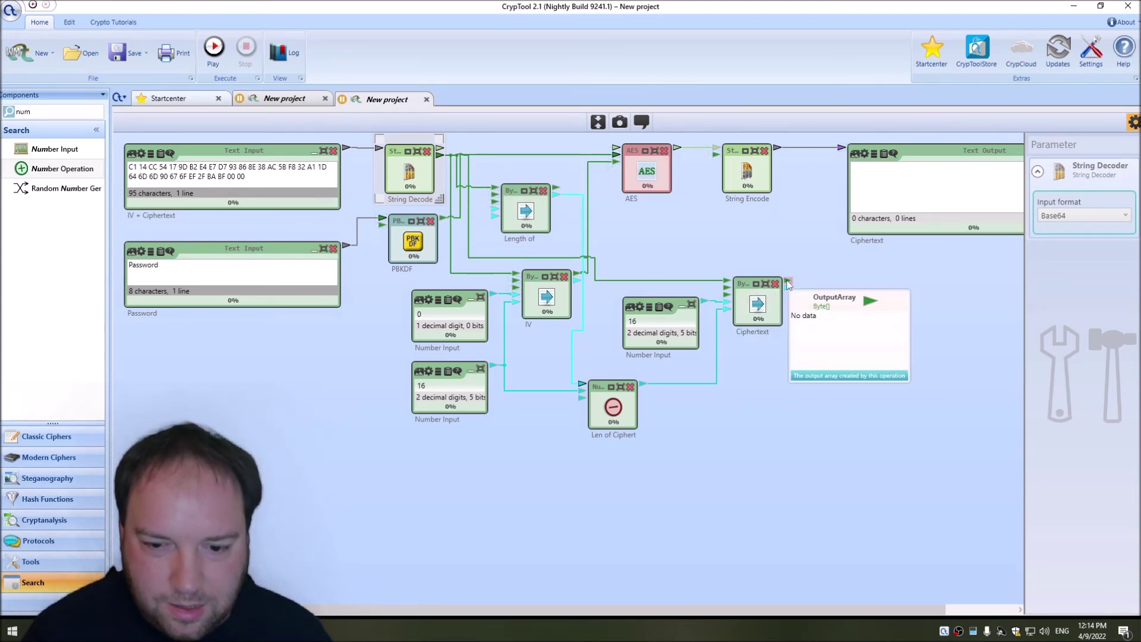
- Add a Converter below AES, flip its connectors to face the other way, and connect the Ciphertext output array to its input
left_click(61, 113)
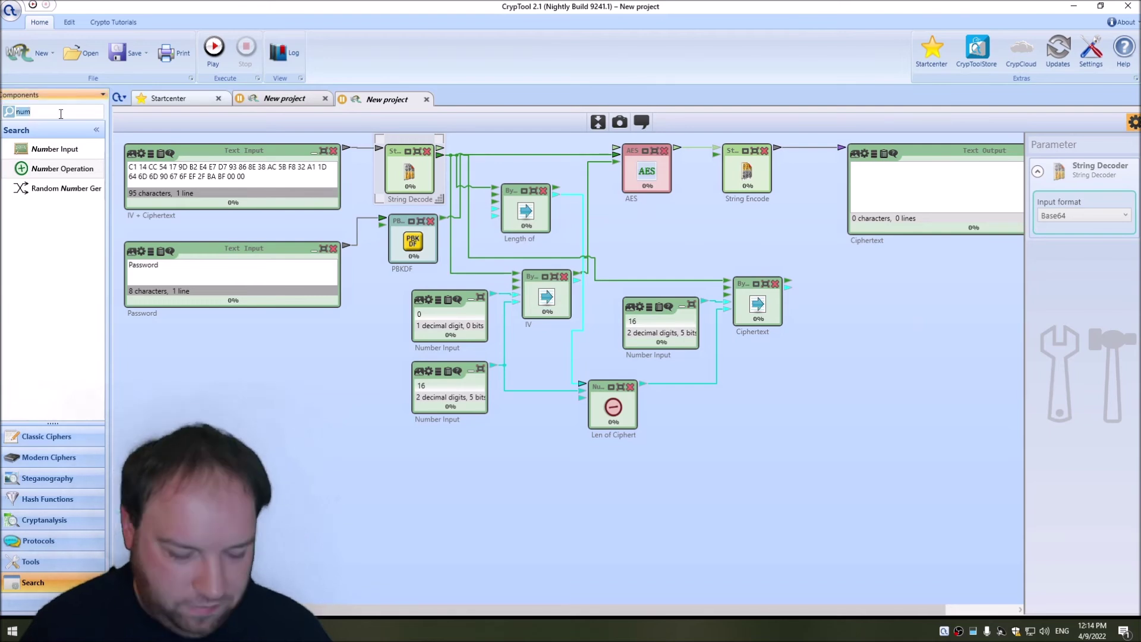
type("con")
left_click_drag(47, 208, 679, 241)
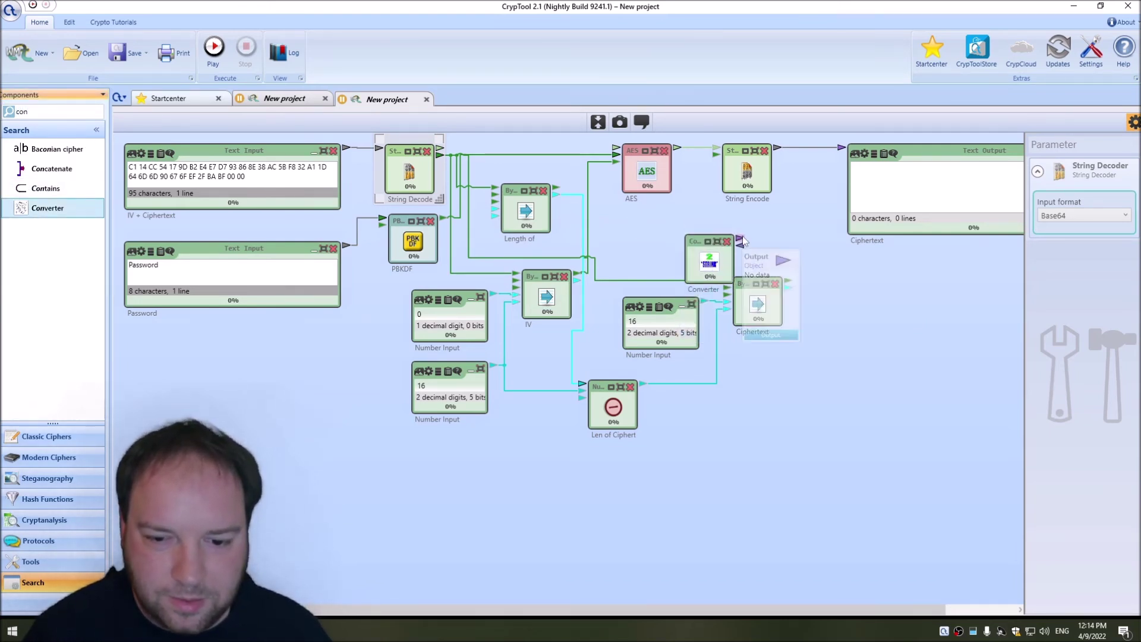
left_click_drag(698, 233, 694, 240)
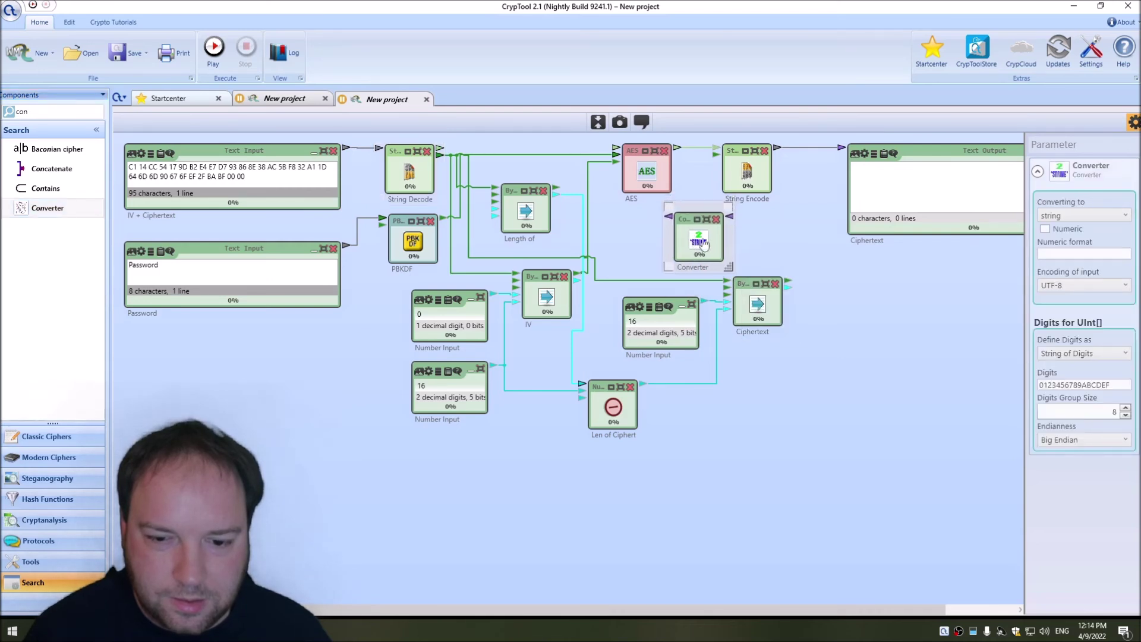
left_click_drag(787, 287, 730, 217)
- Set the Converter to convert to CrypToolstream and connect its output to the AES text input
left_click(700, 240)
left_click(1070, 215)
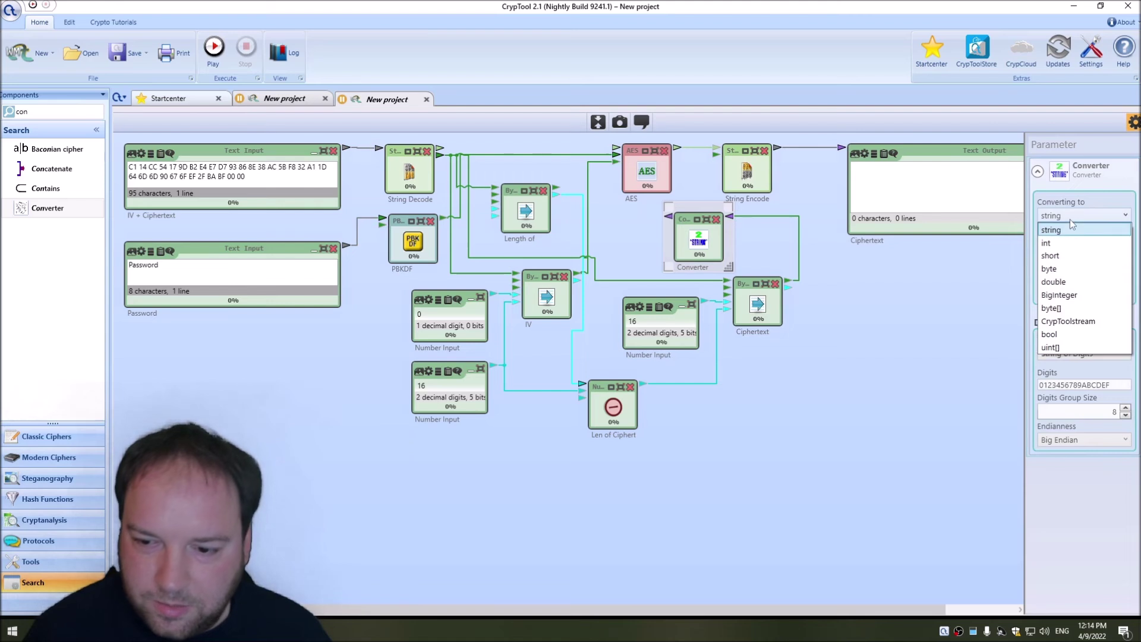
left_click(1070, 324)
left_click_drag(676, 223, 612, 148)
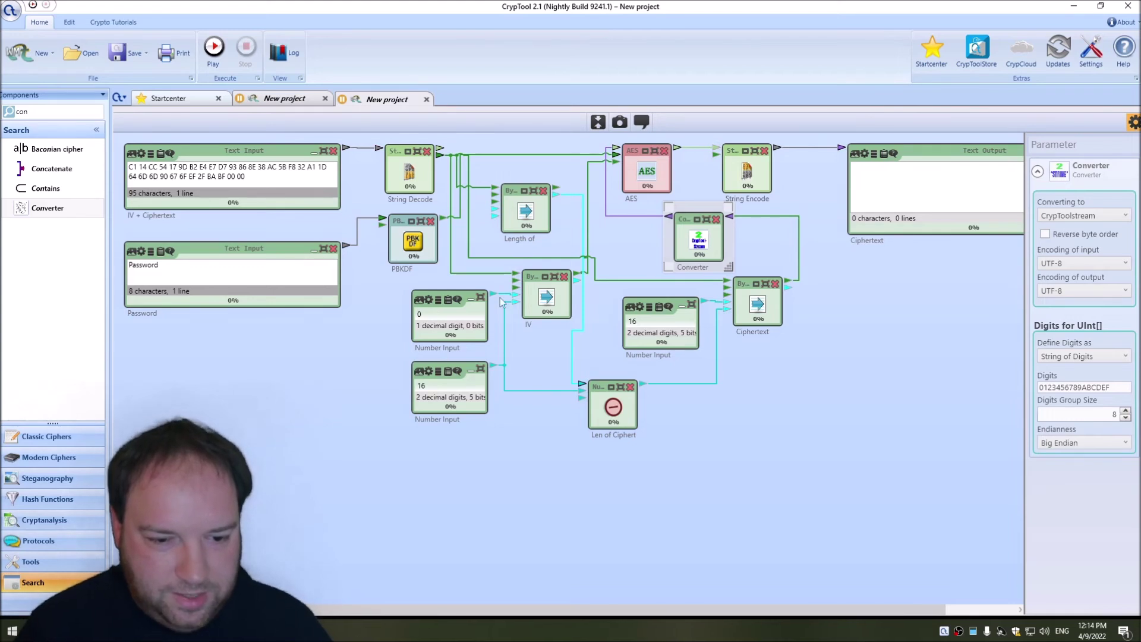
- Move the IV component slightly down and shift its two Number Inputs down and away from it
left_click_drag(550, 304, 548, 322)
left_click(438, 299)
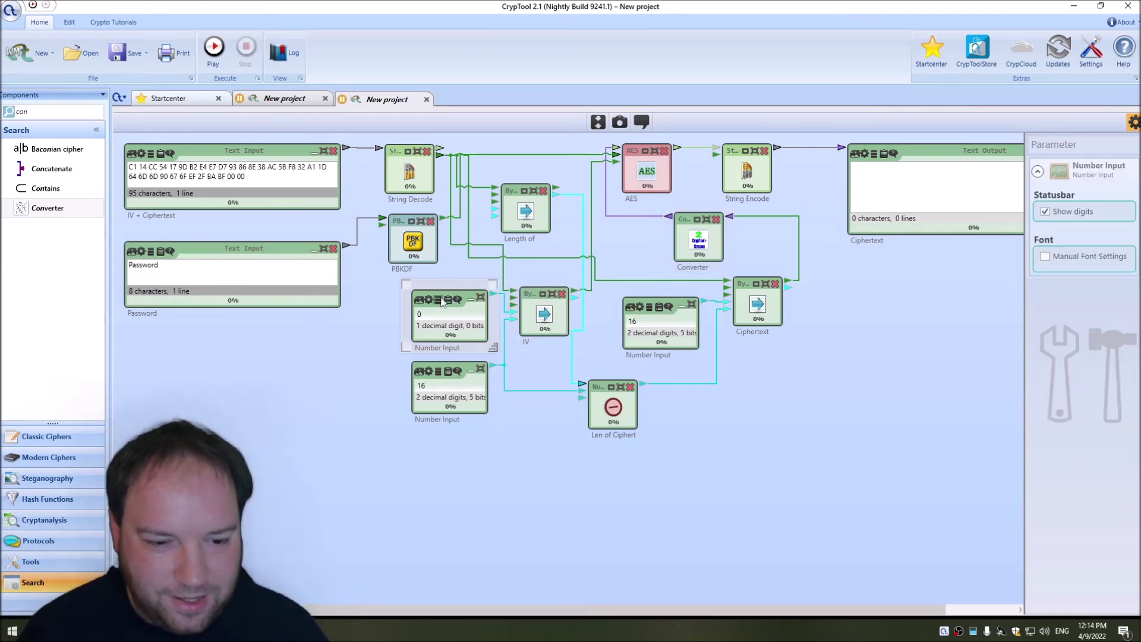
left_click(418, 300)
left_click_drag(379, 299, 480, 405)
left_click_drag(408, 290, 390, 317)
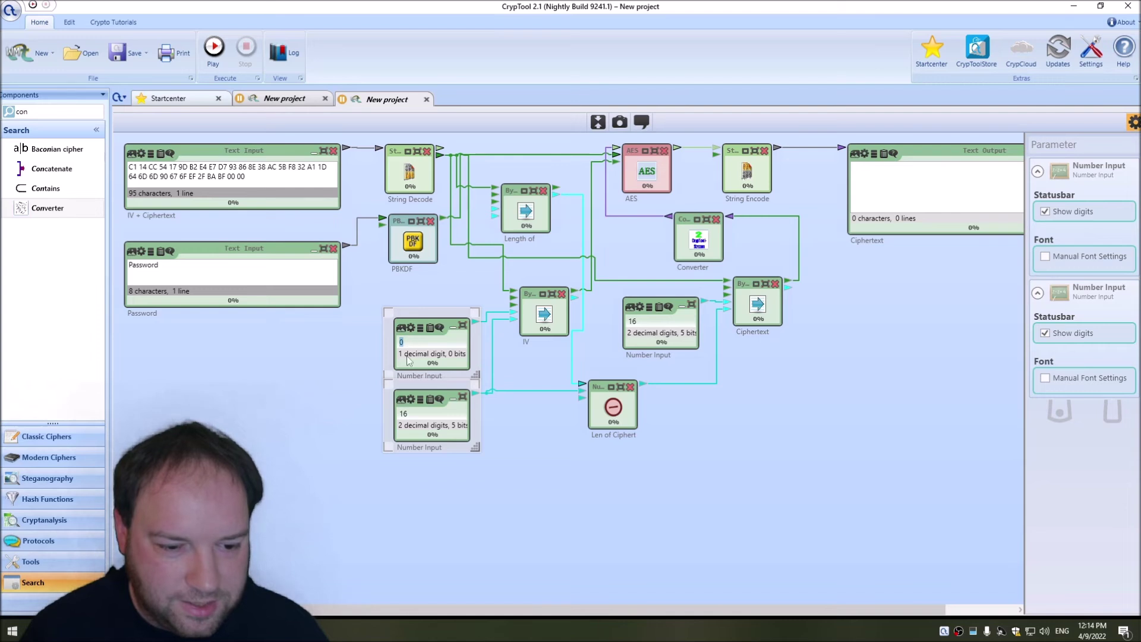
- Rename the IV's Number Inputs "Offset IV" for the value 0 and "Len IV" for the value 16
double_click(417, 376)
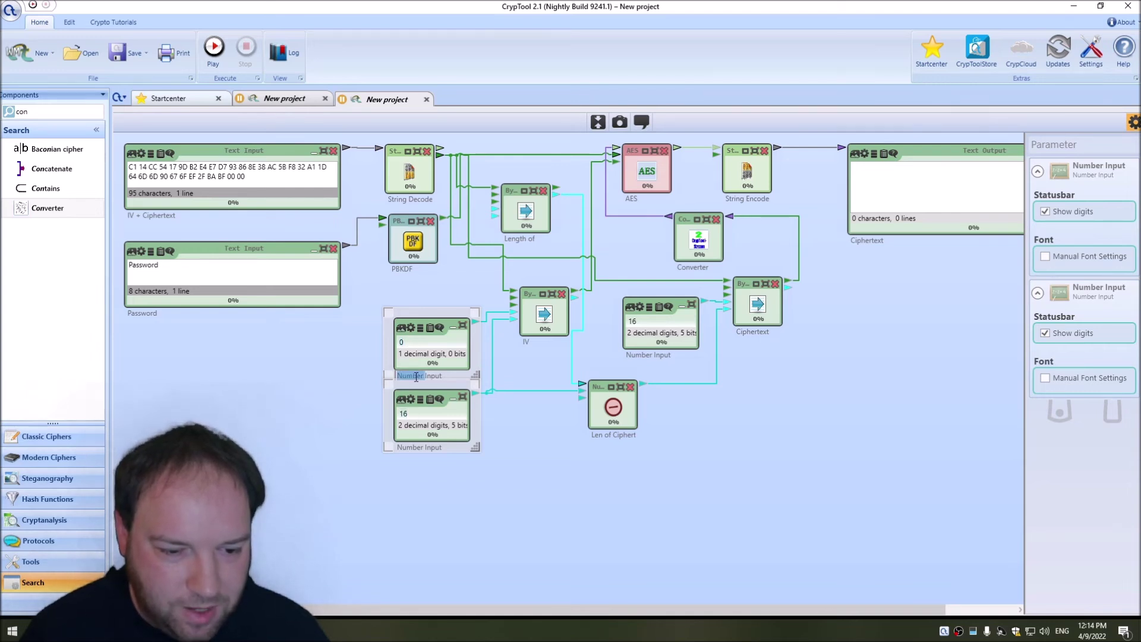
type("Offset IV")
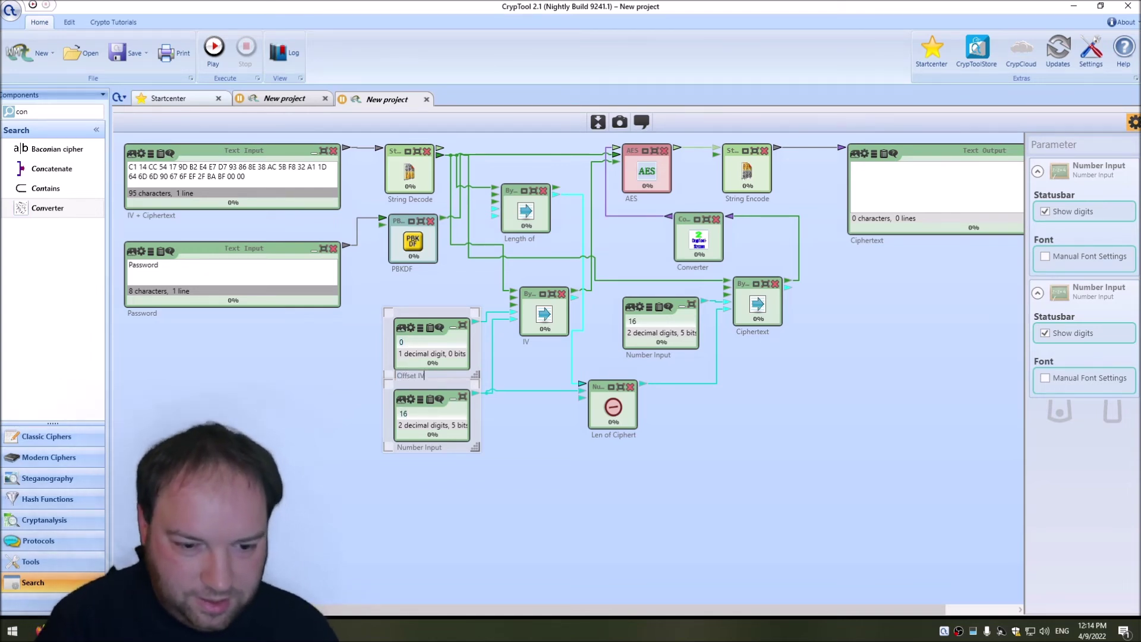
double_click(418, 449)
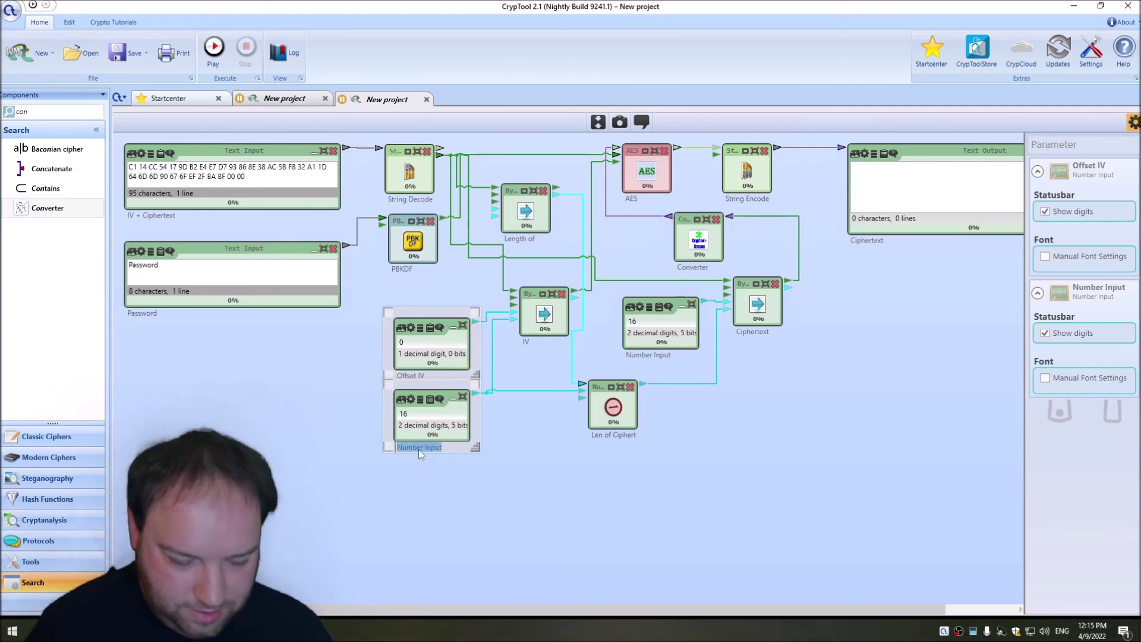
type("Len IV")
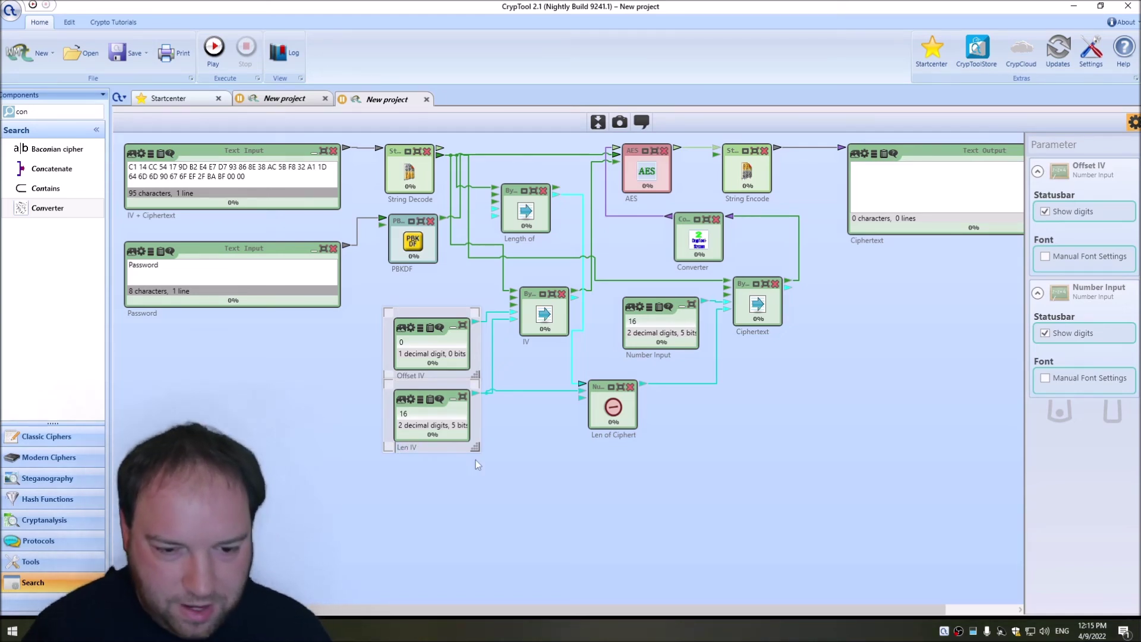
- Move the Len of Ciphertext and Ciphertext components farther apart and delete the unnamed Number Input feeding Ciphertext
left_click_drag(611, 429, 561, 431)
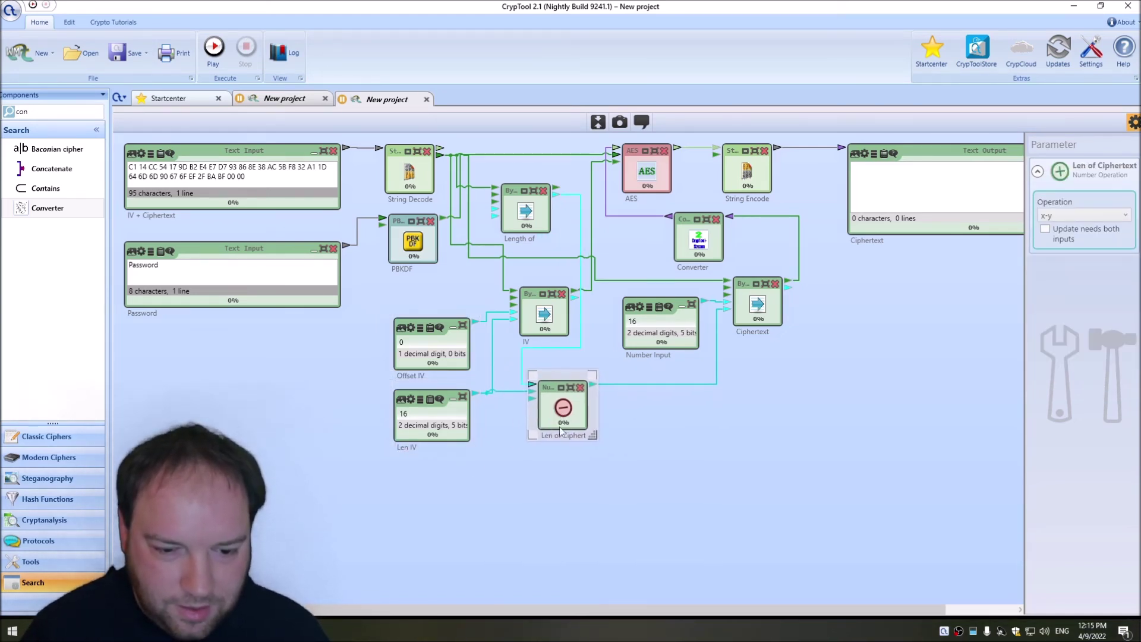
left_click_drag(767, 300, 800, 299)
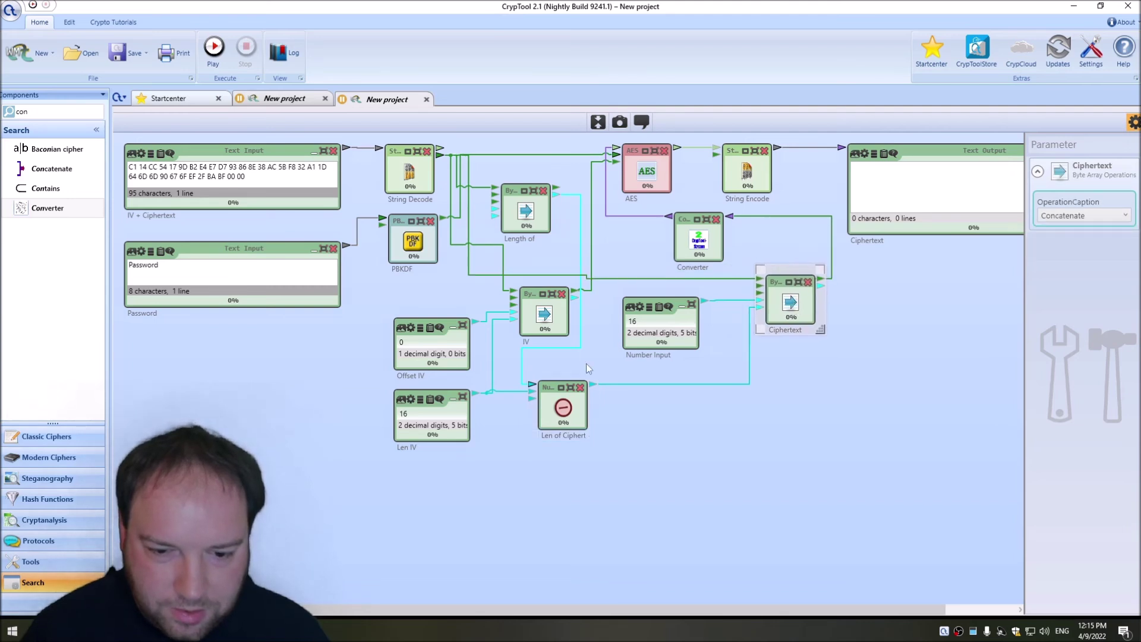
left_click(643, 301)
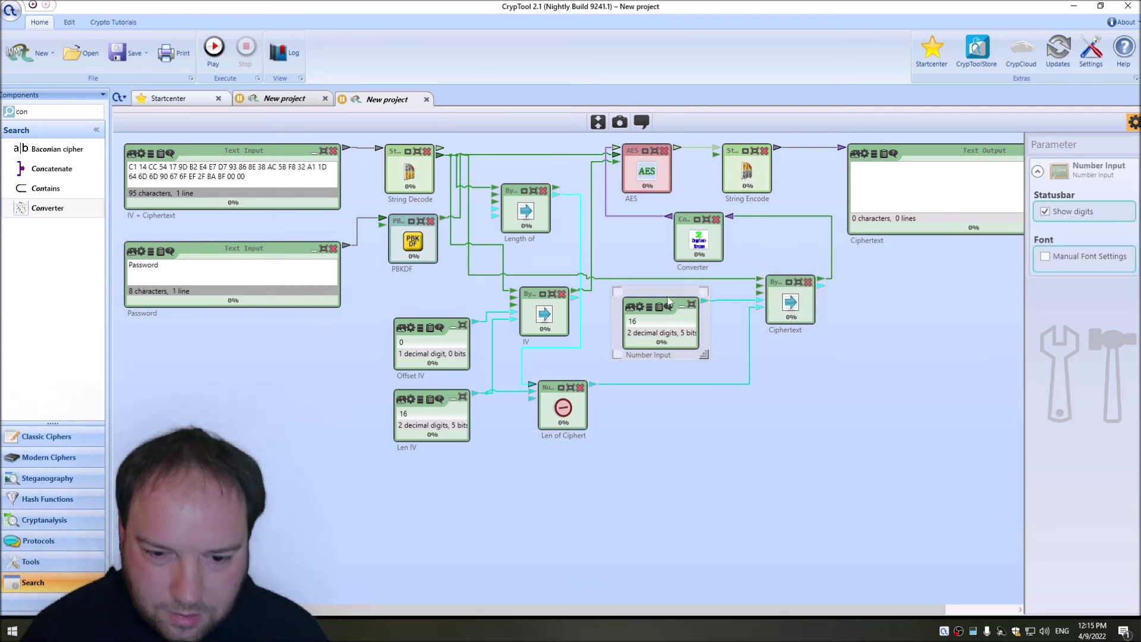
left_click_drag(703, 353, 721, 380)
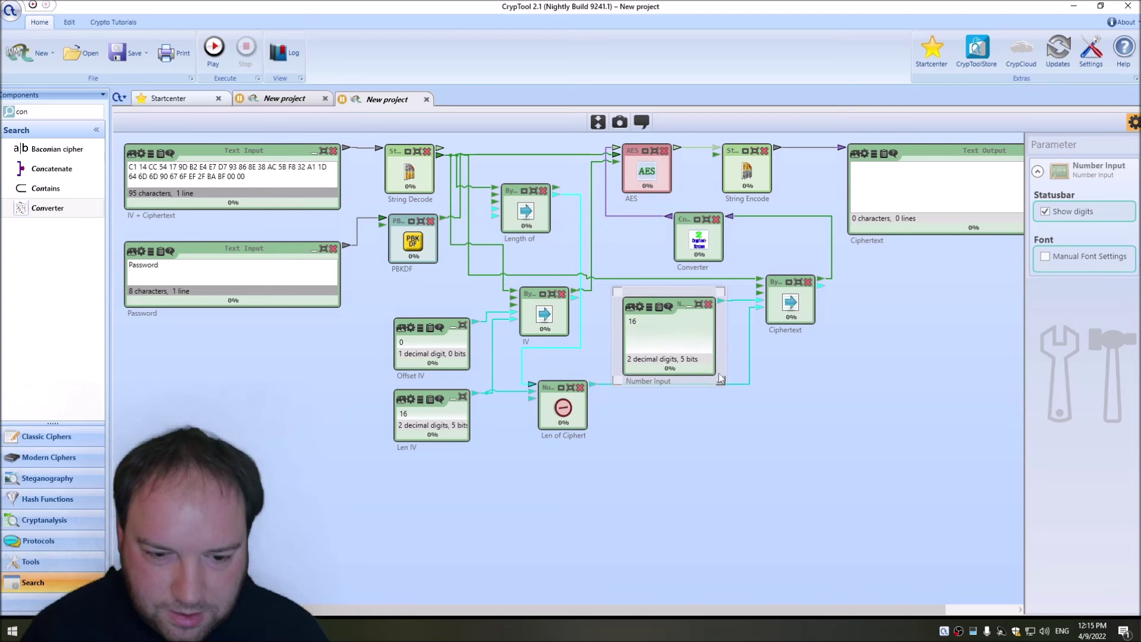
left_click(708, 304)
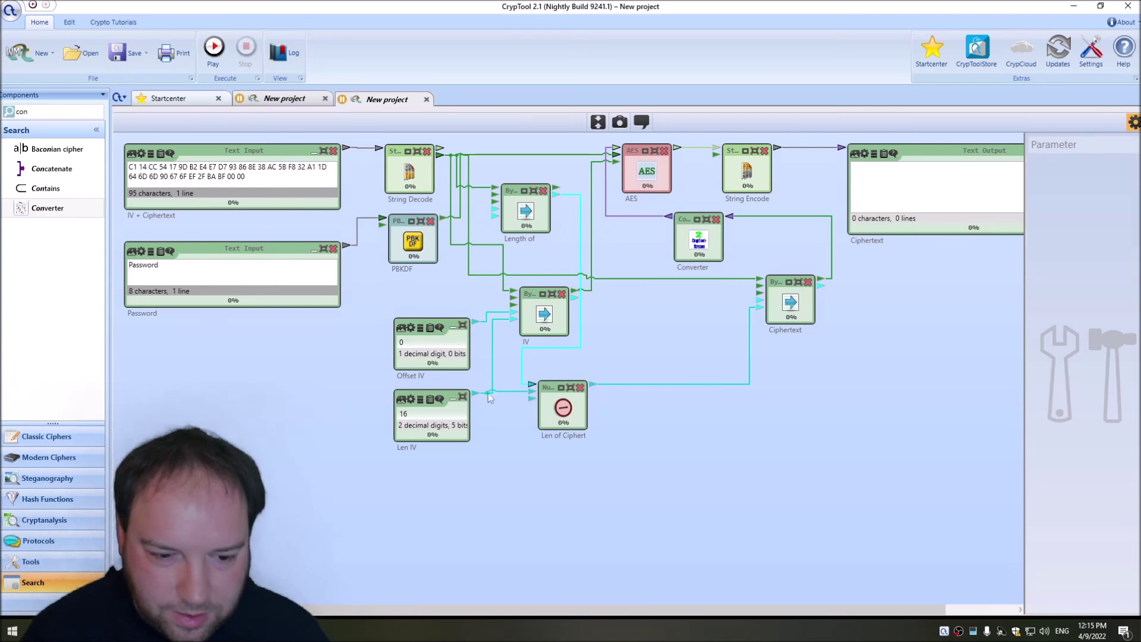
- Connect the Len IV output to the first numeric input of the Ciphertext component
left_click_drag(479, 393, 758, 303)
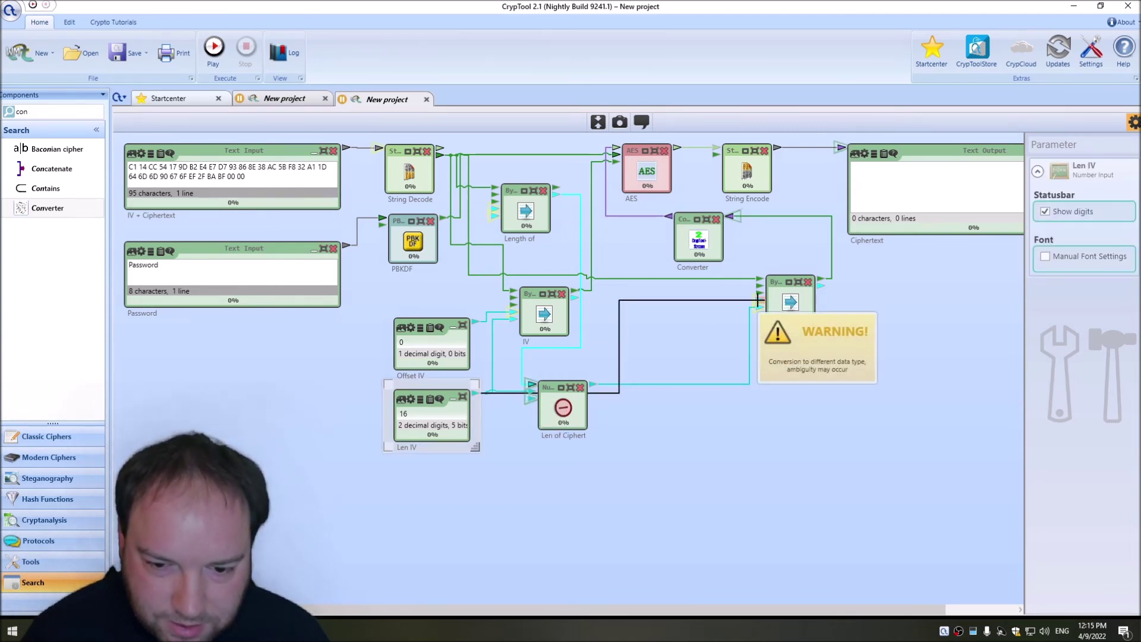
left_click(623, 278)
left_click(620, 275)
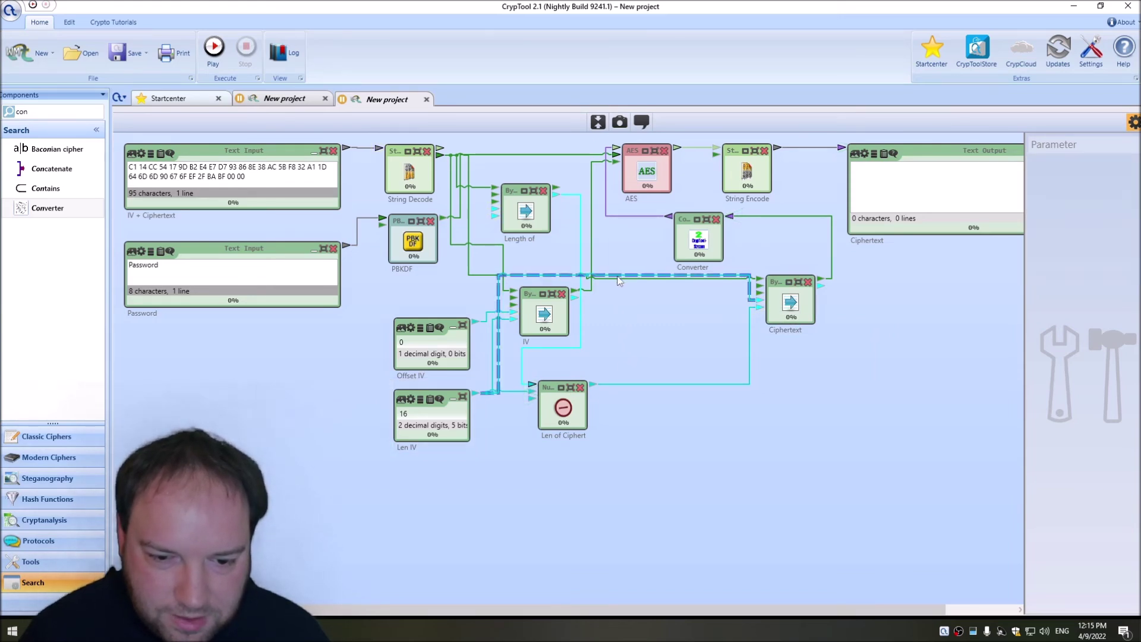
- Reroute the connection from Len IV to Ciphertext so that it runs below the IV component
left_click_drag(618, 277, 624, 361)
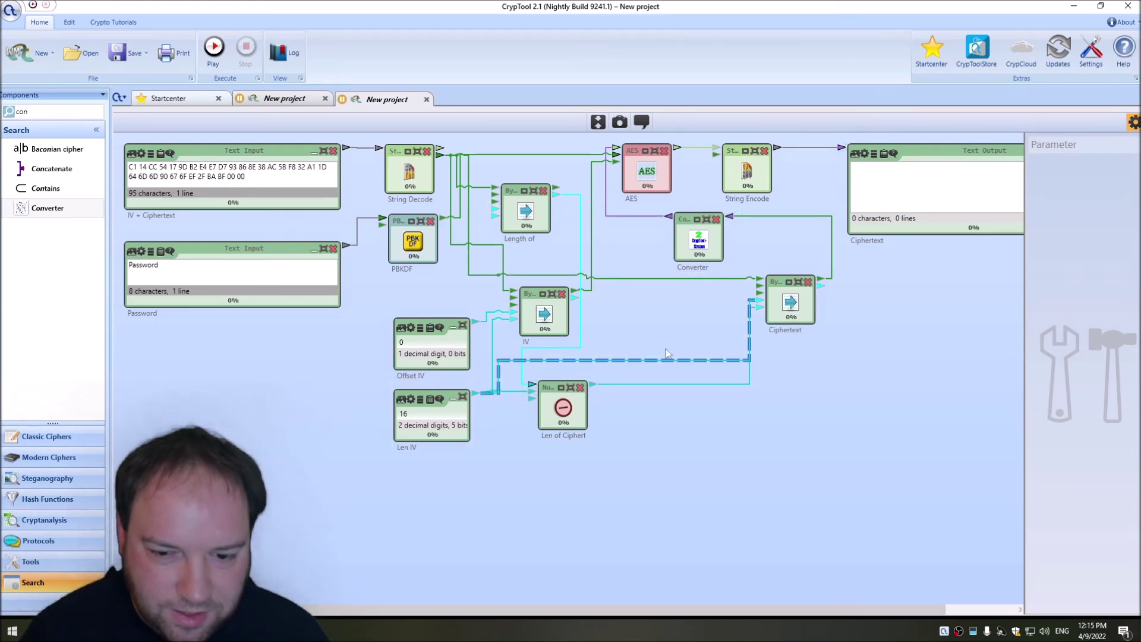
left_click(784, 357)
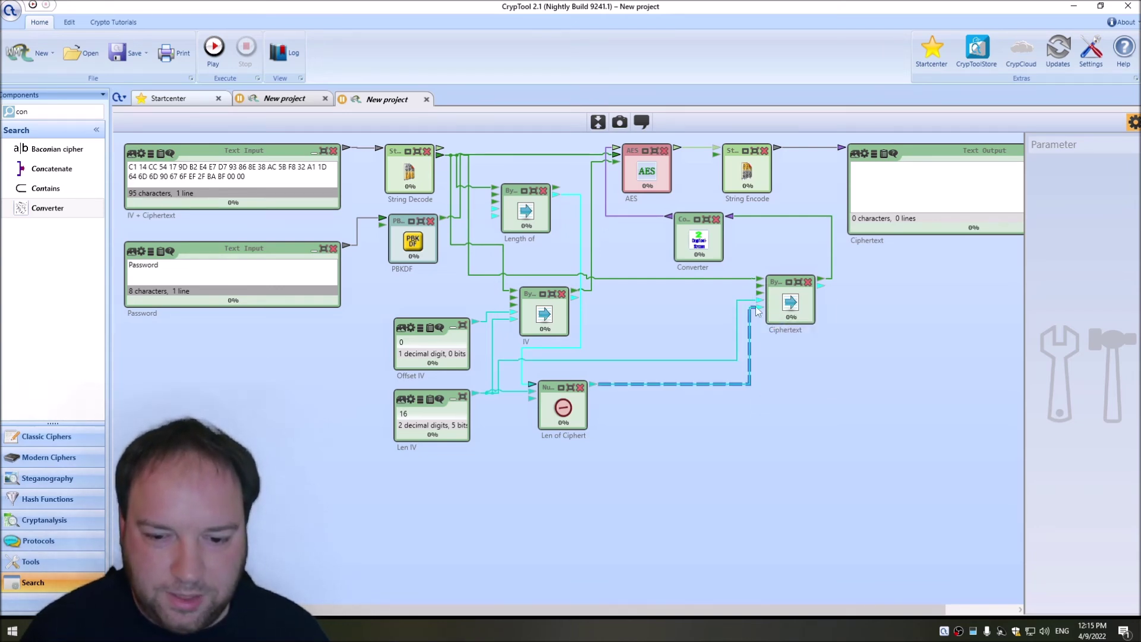
left_click(775, 328)
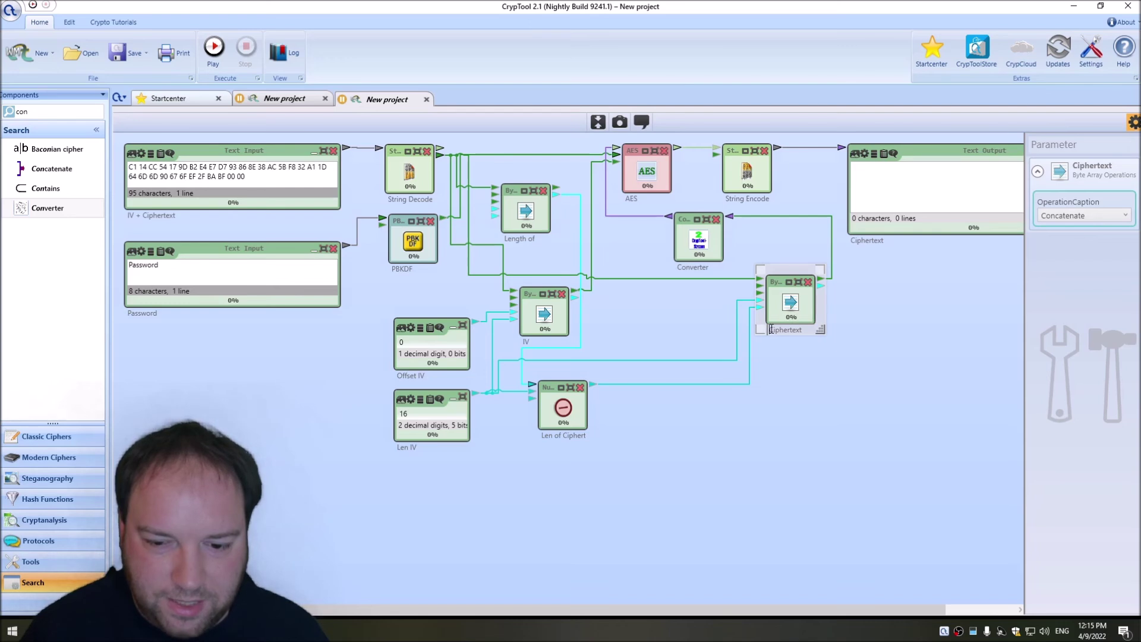
left_click_drag(677, 494, 445, 290)
left_click(650, 465)
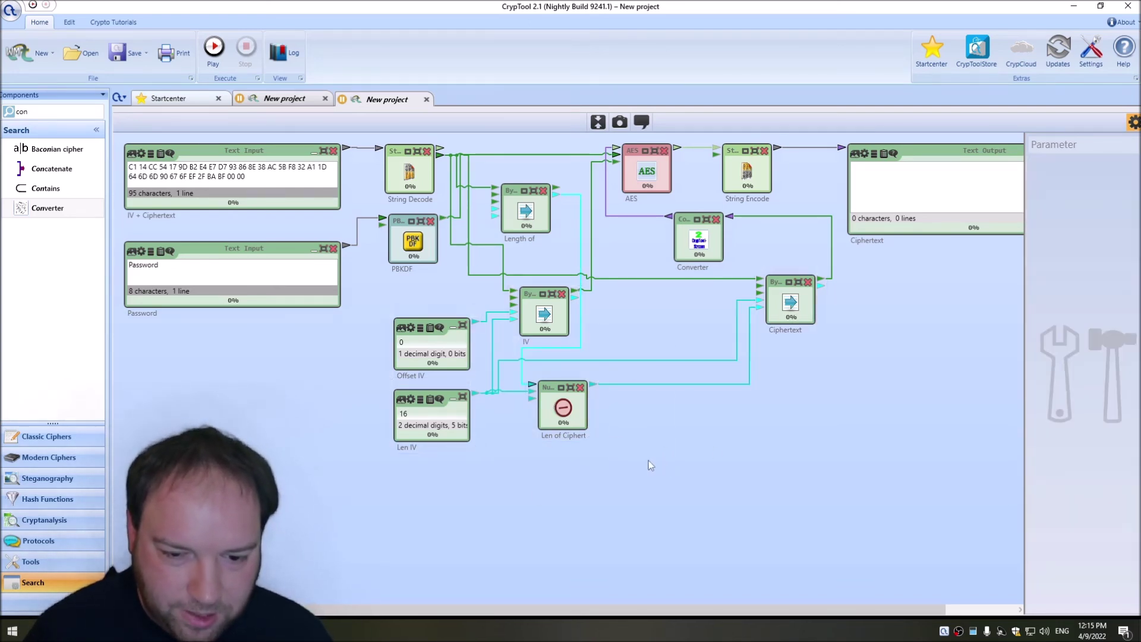
- Select the Ciphertext component, run the decryption workspace and stop it again
left_click(779, 310)
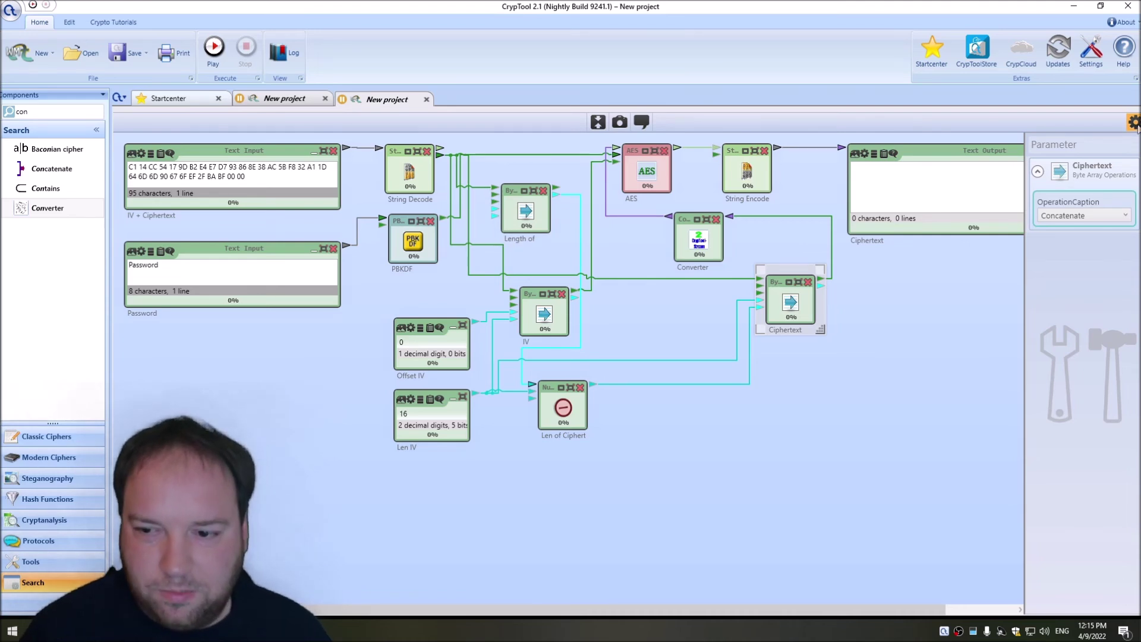
left_click(225, 62)
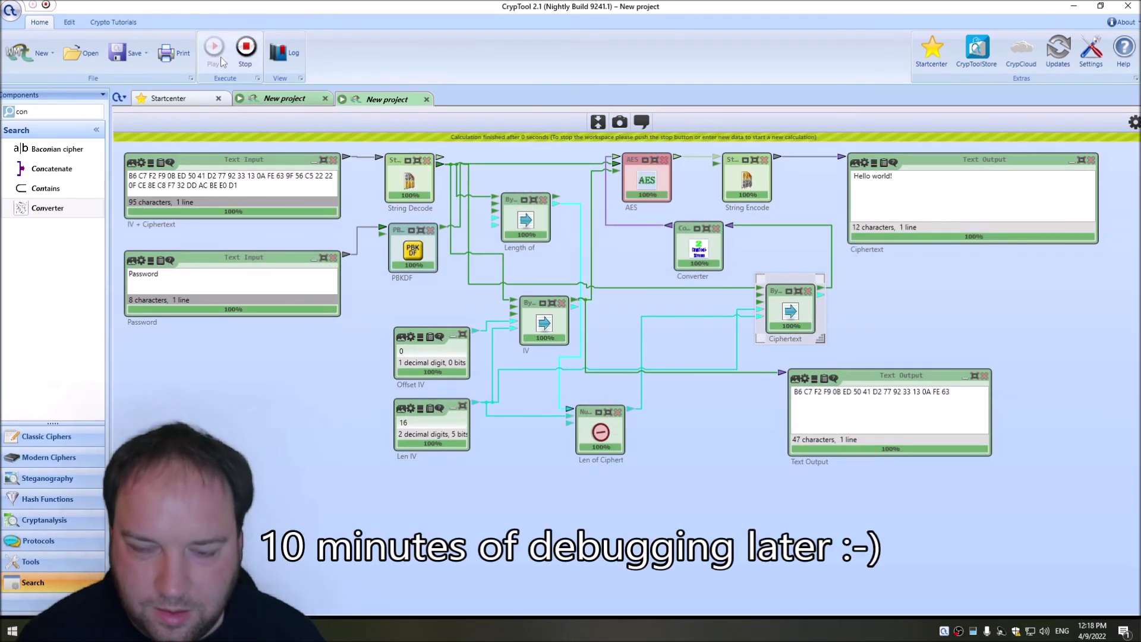
left_click(242, 52)
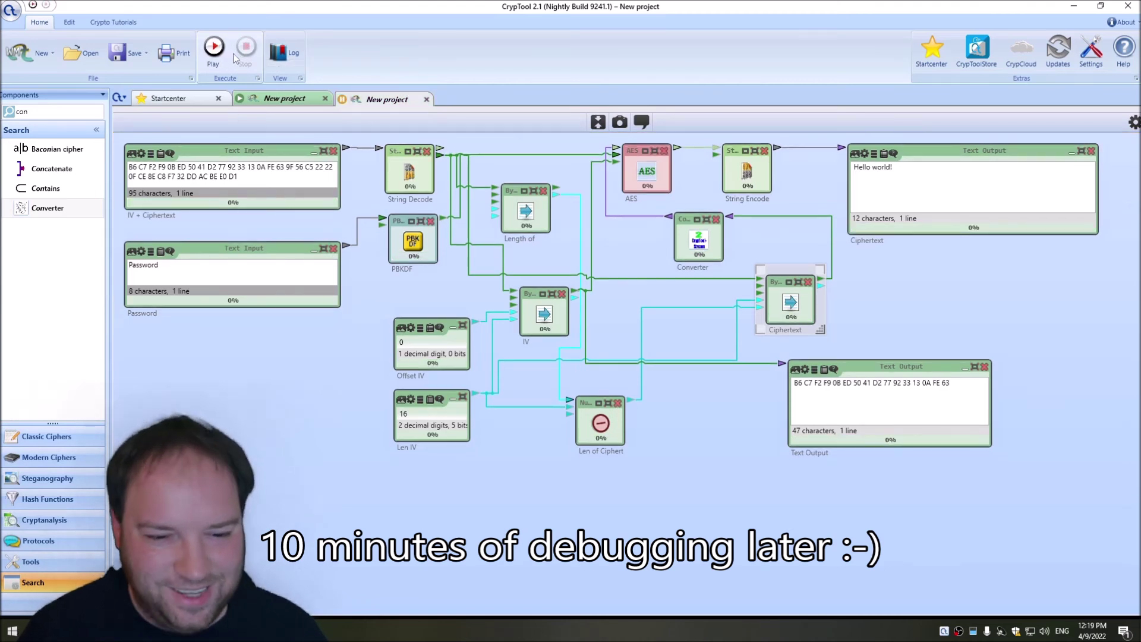
- Check the operation settings of the Length of and Ciphertext components and the formats of the String Decoder and String Encoder
left_click(438, 322)
left_click_drag(390, 298, 471, 490)
right_click(520, 274)
left_click(554, 281)
left_click(524, 225)
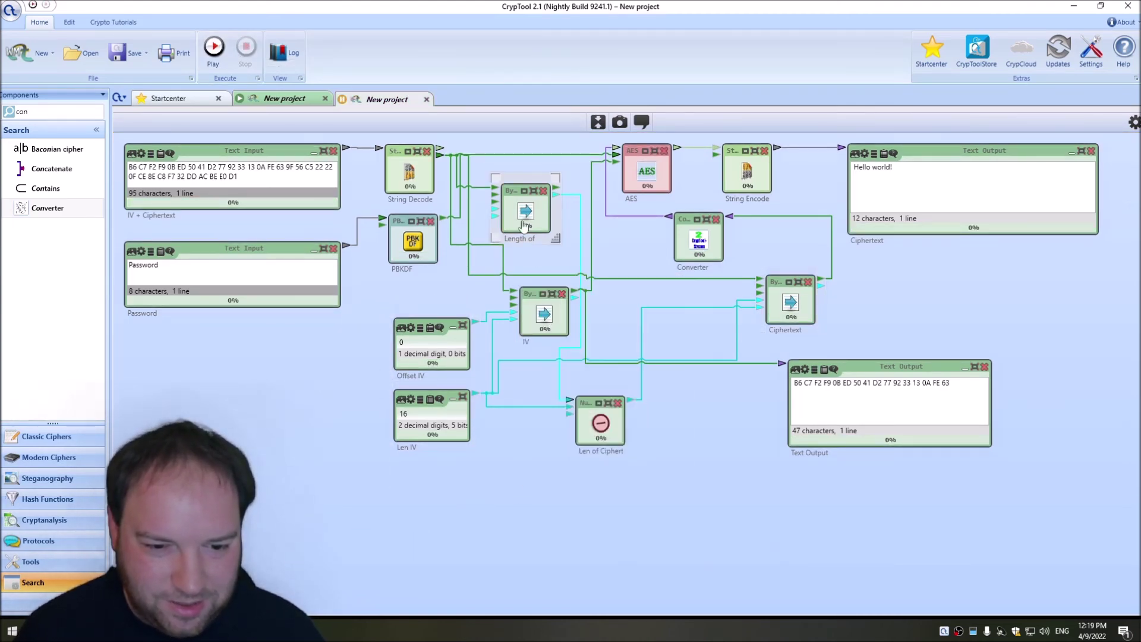
left_click(792, 300)
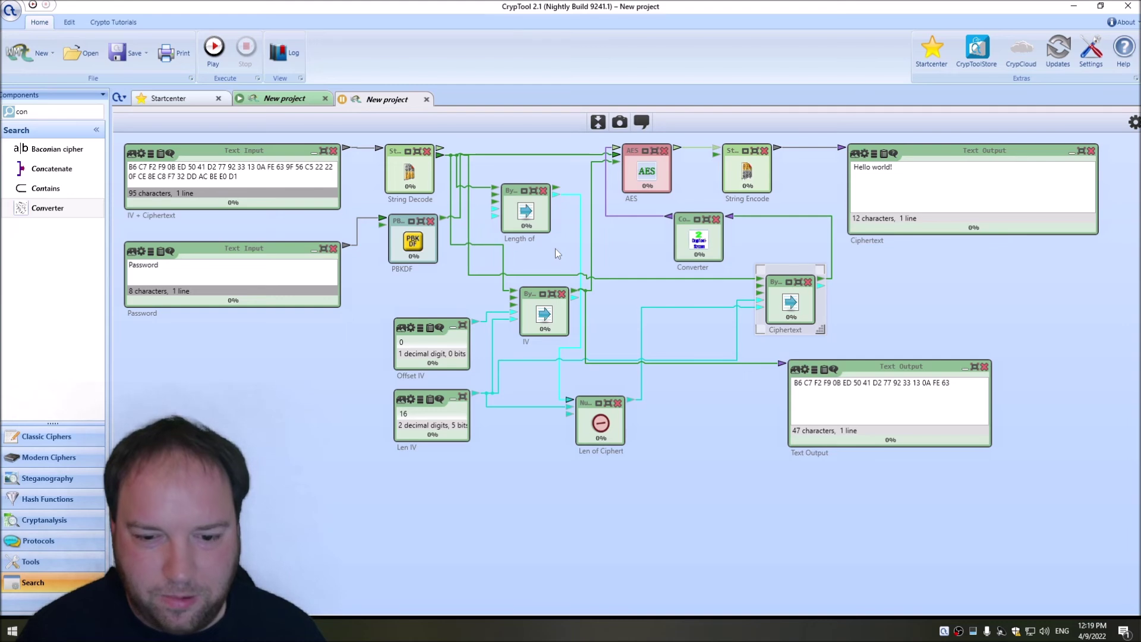
left_click(539, 224)
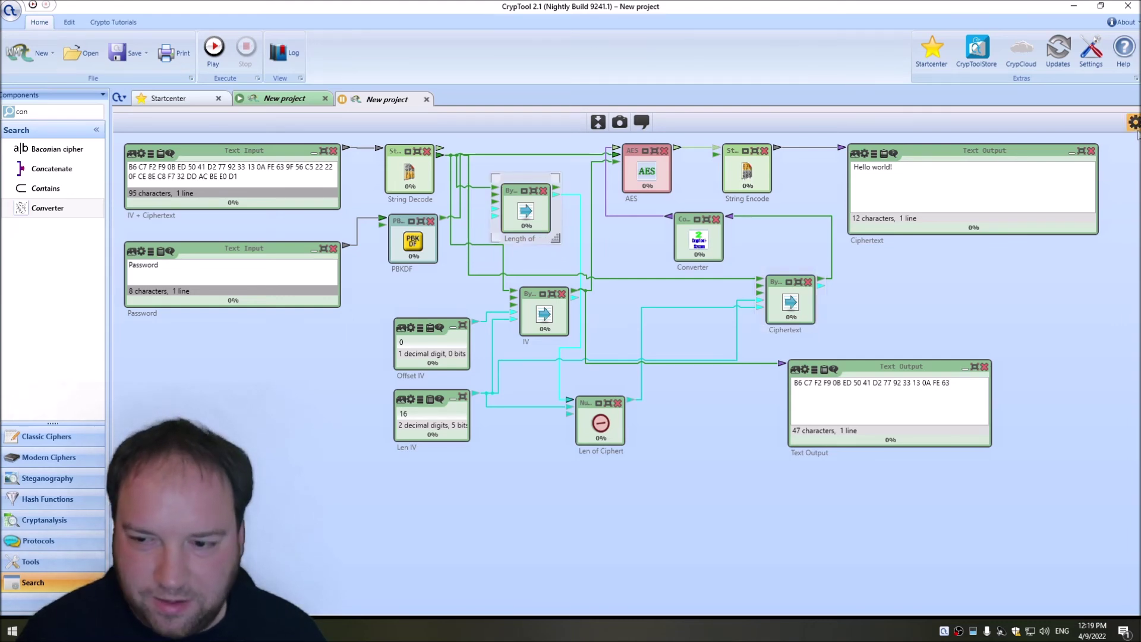
left_click(786, 311)
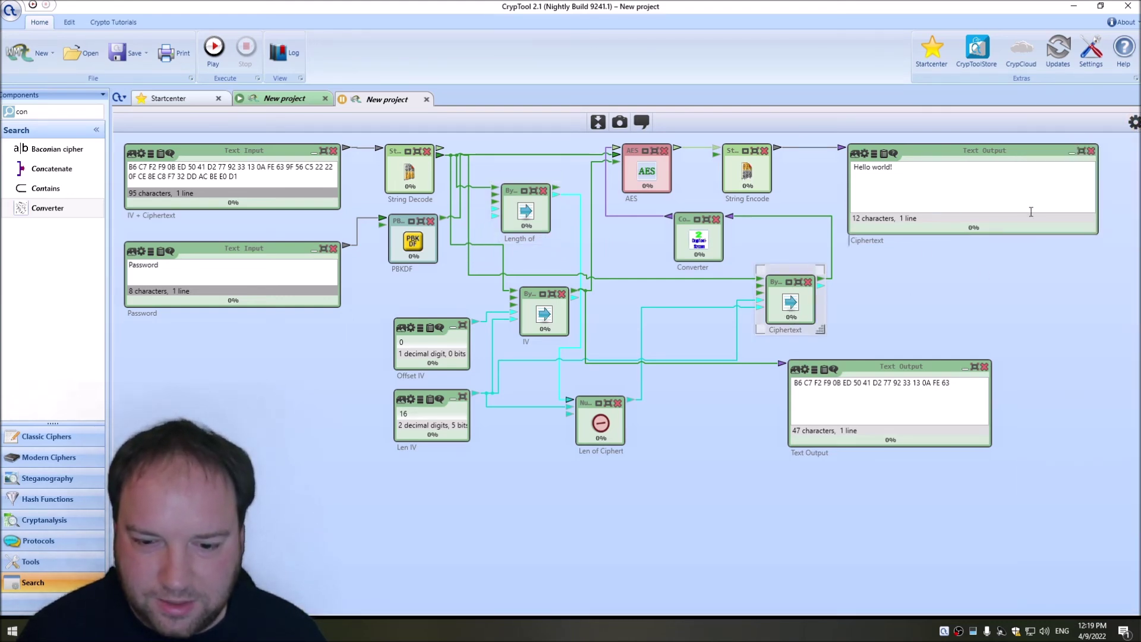
mouse_move(1134, 122)
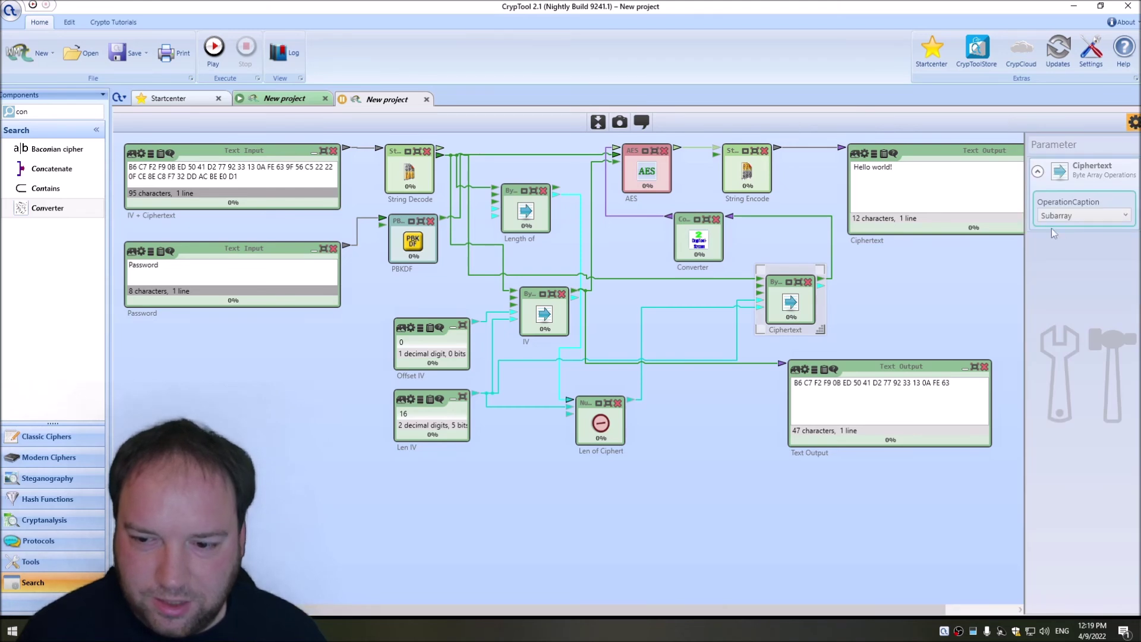
left_click(412, 184)
mouse_move(1134, 122)
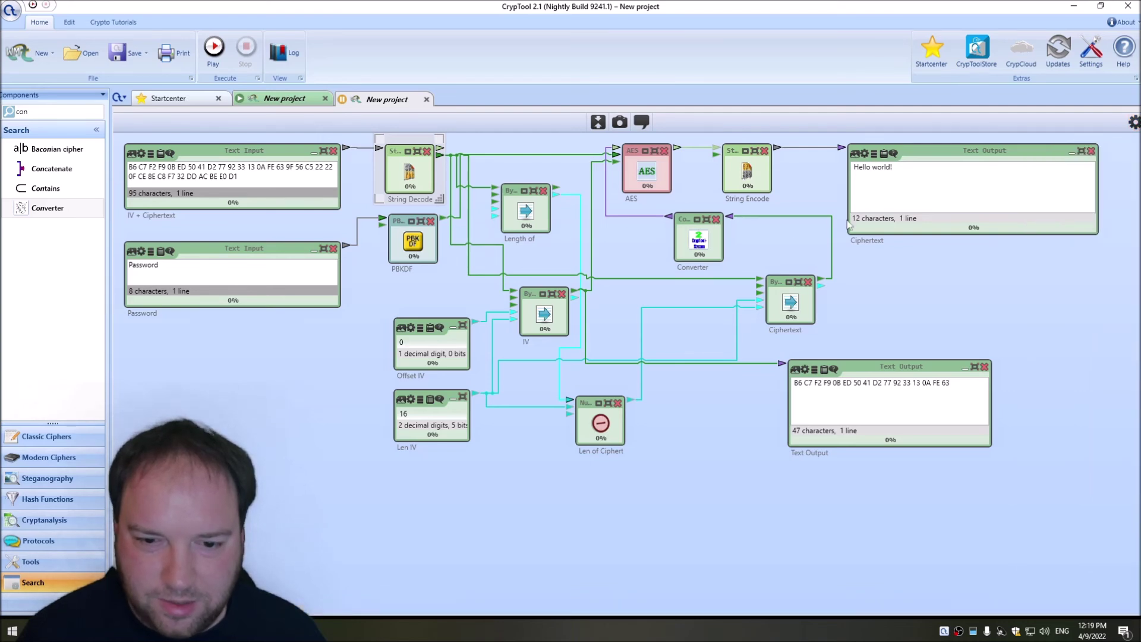
left_click(741, 182)
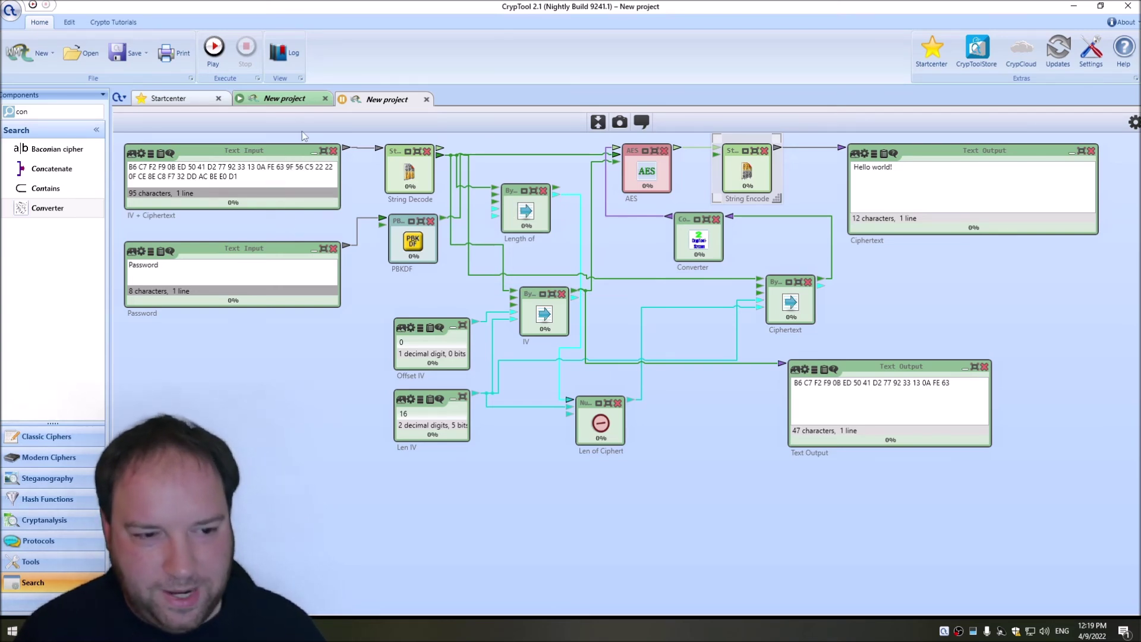
- Switch to the encryption workspace, stop it and move the Ciphertext text output farther from AES
left_click(283, 100)
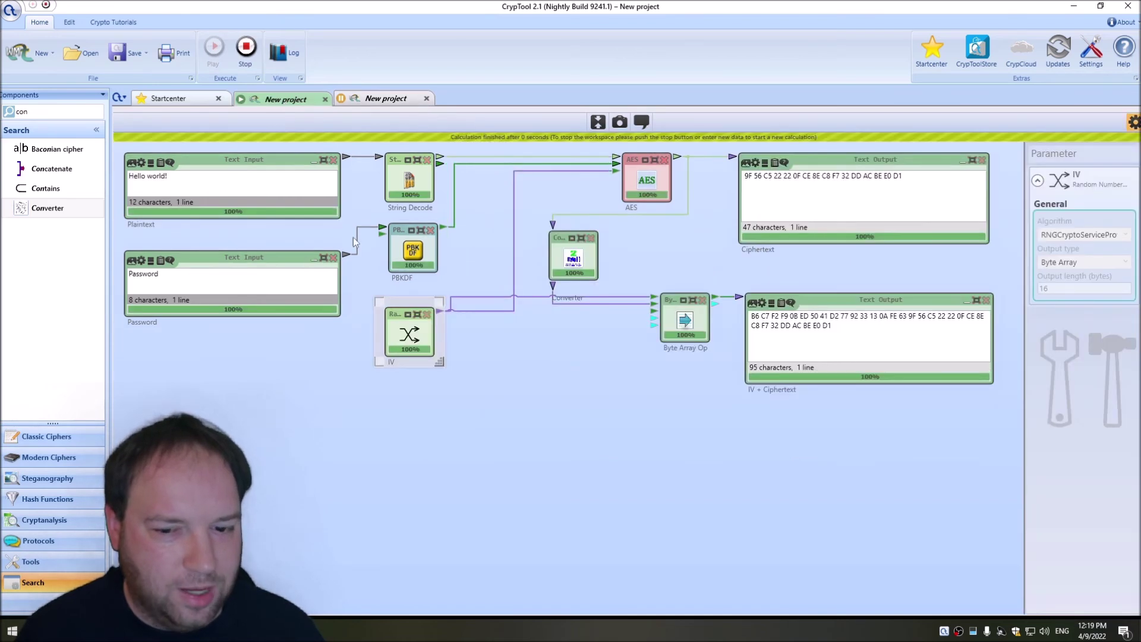
left_click(245, 47)
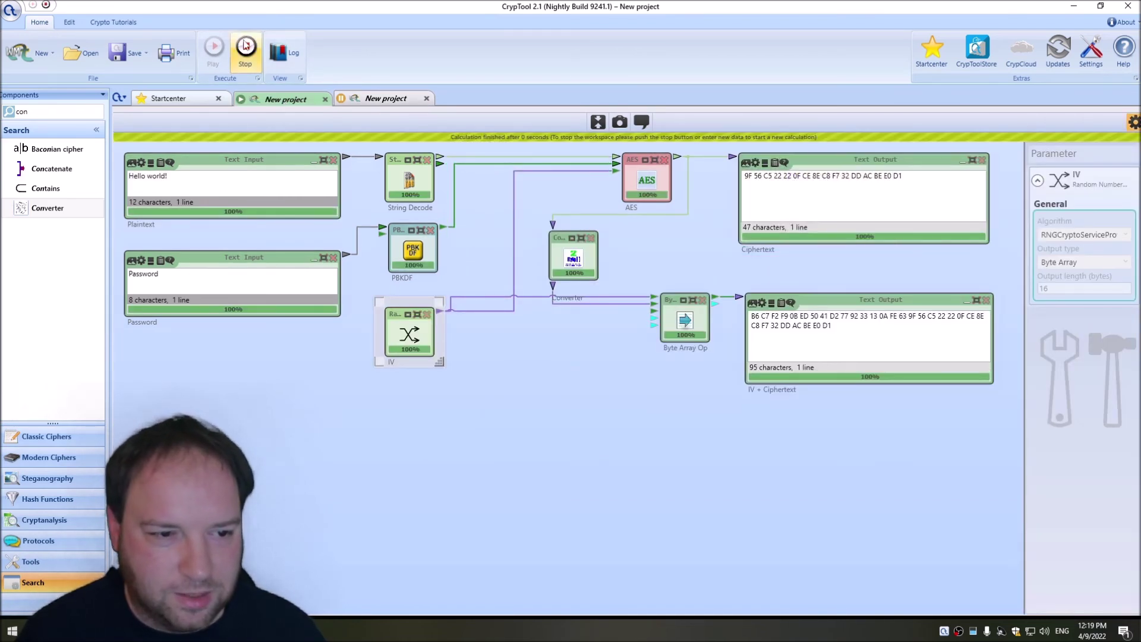
left_click_drag(850, 155, 912, 156)
- Add a String Encoder between AES and the Ciphertext text output and connect the AES output to it
double_click(51, 113)
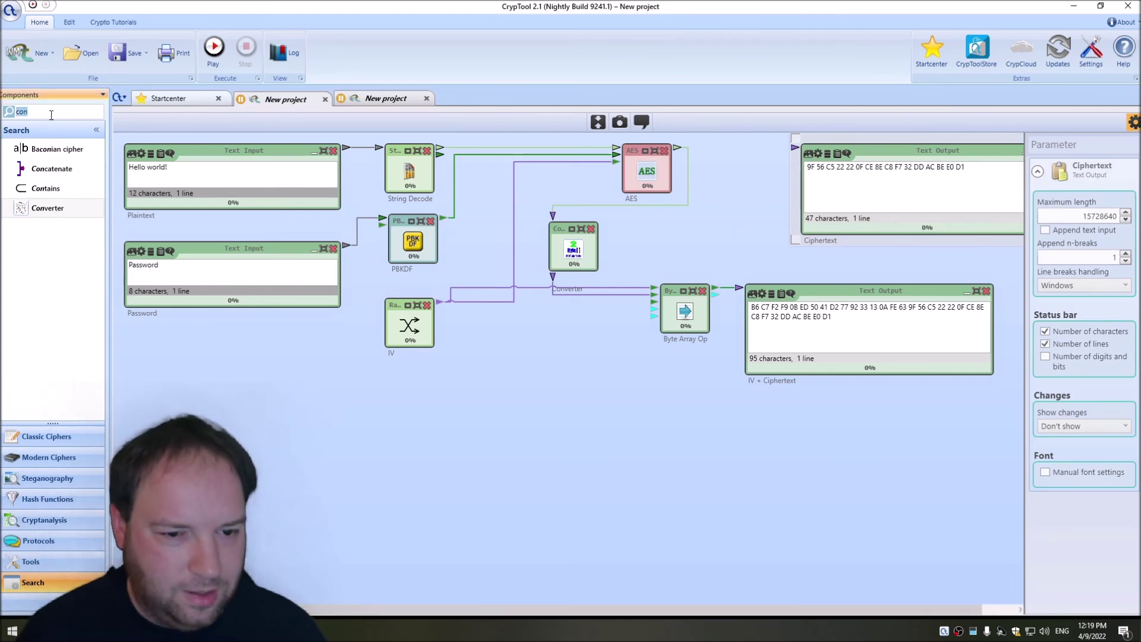
type("string")
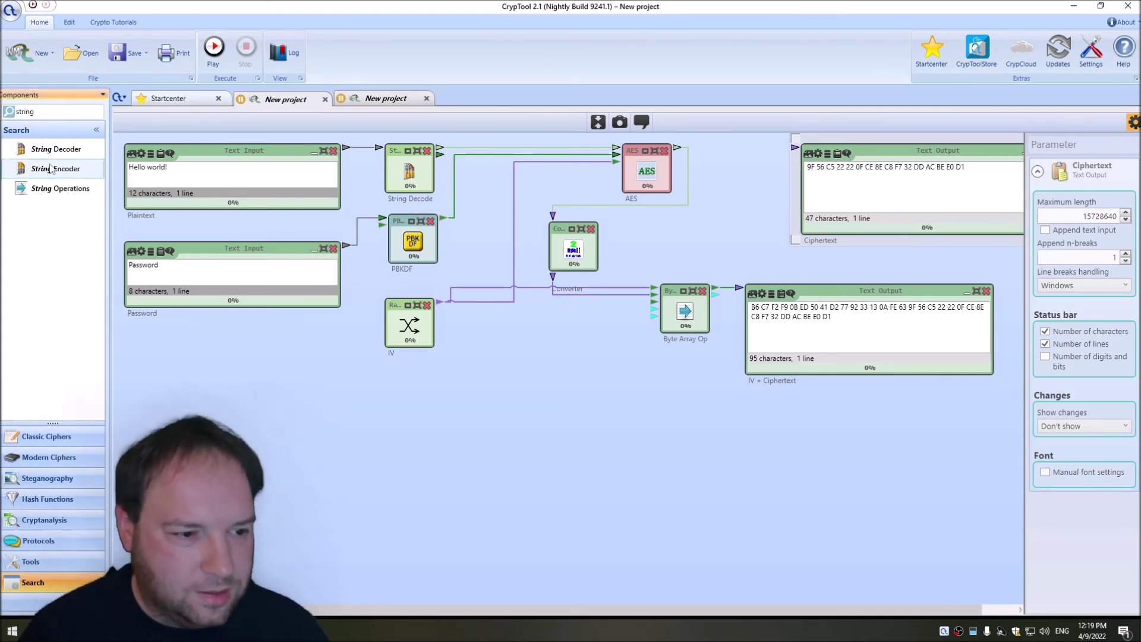
left_click_drag(53, 168, 733, 177)
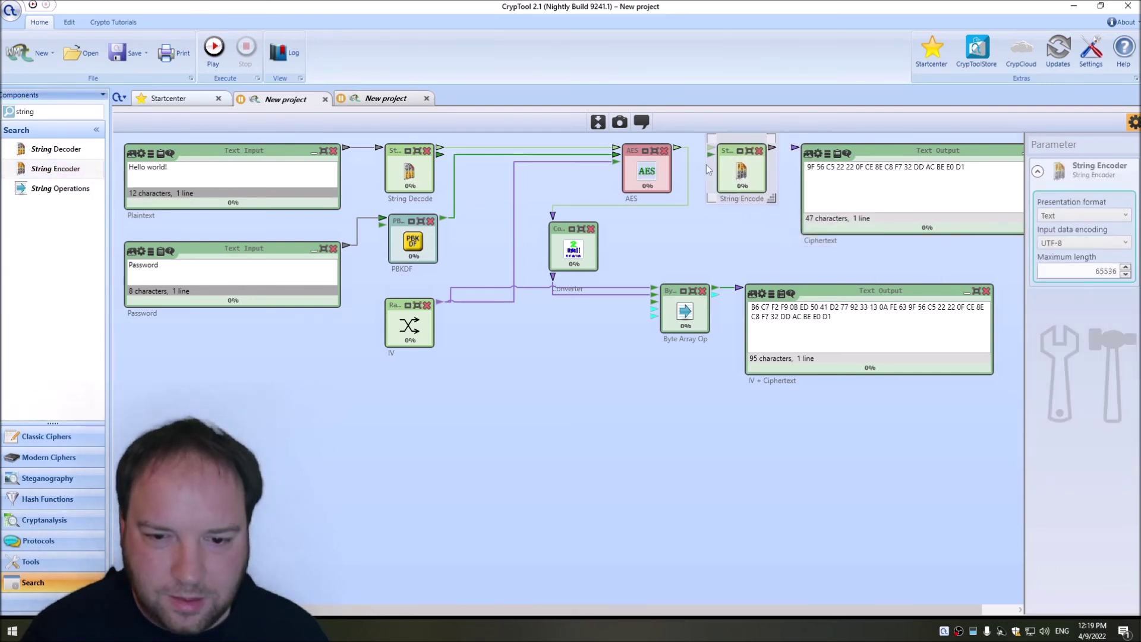
left_click_drag(678, 147, 711, 148)
- Set the String Encoder's presentation format to Base64 and connect its output to the Ciphertext text output
left_click(742, 170)
left_click(1068, 215)
left_click(1053, 295)
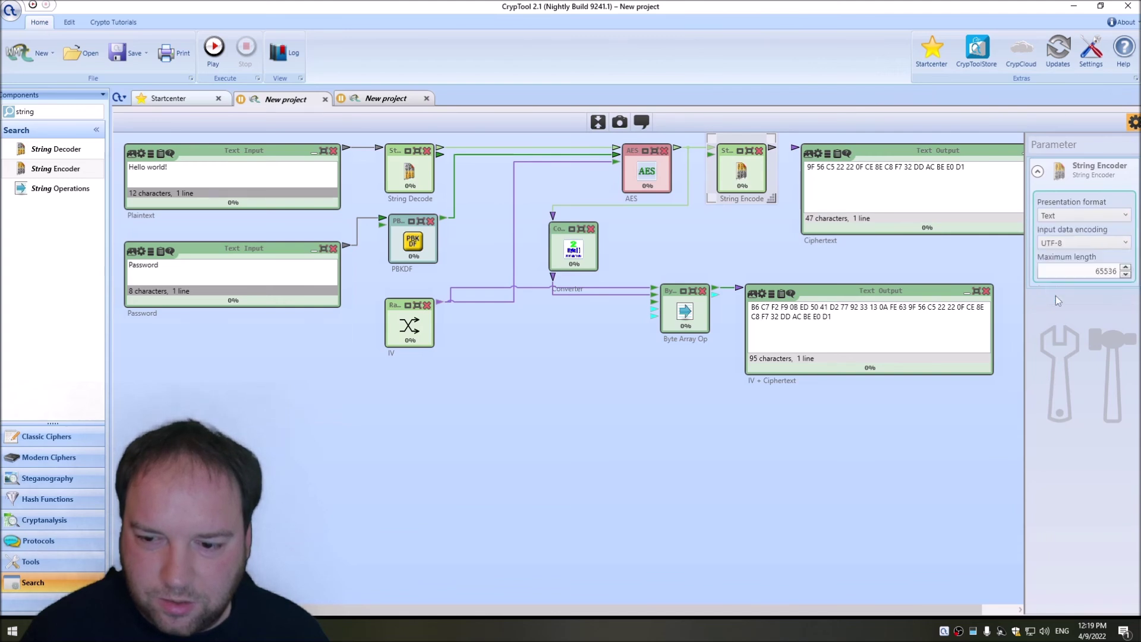
left_click_drag(771, 150, 795, 148)
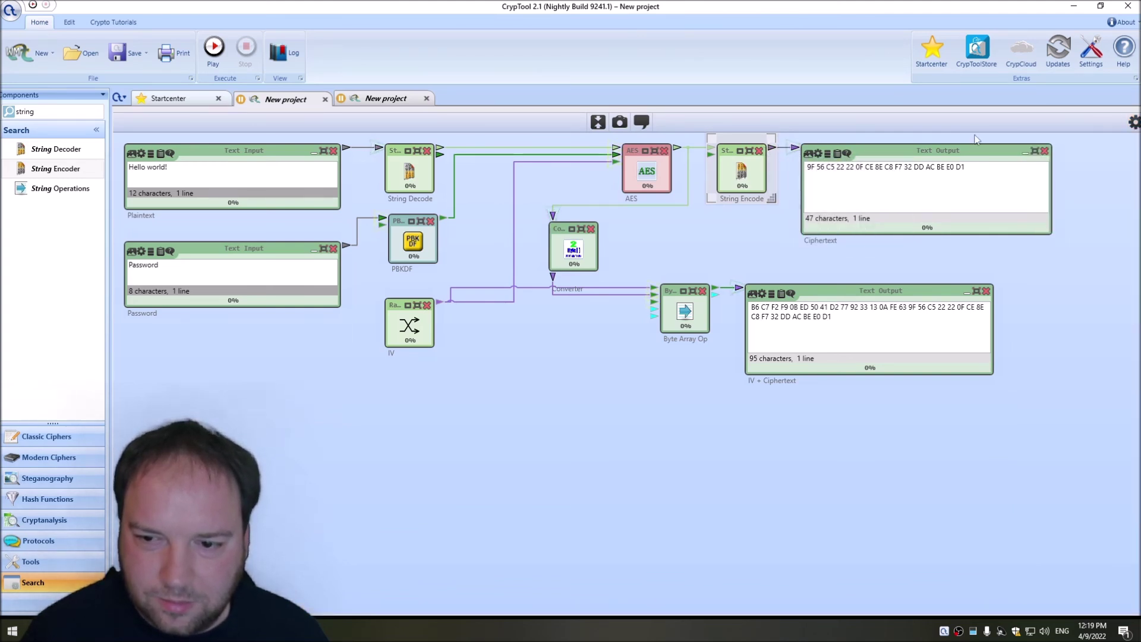
- Run the encryption, copy the Base64 ciphertext and replace the IV + Ciphertext input of the decryption workspace with it
left_click(214, 47)
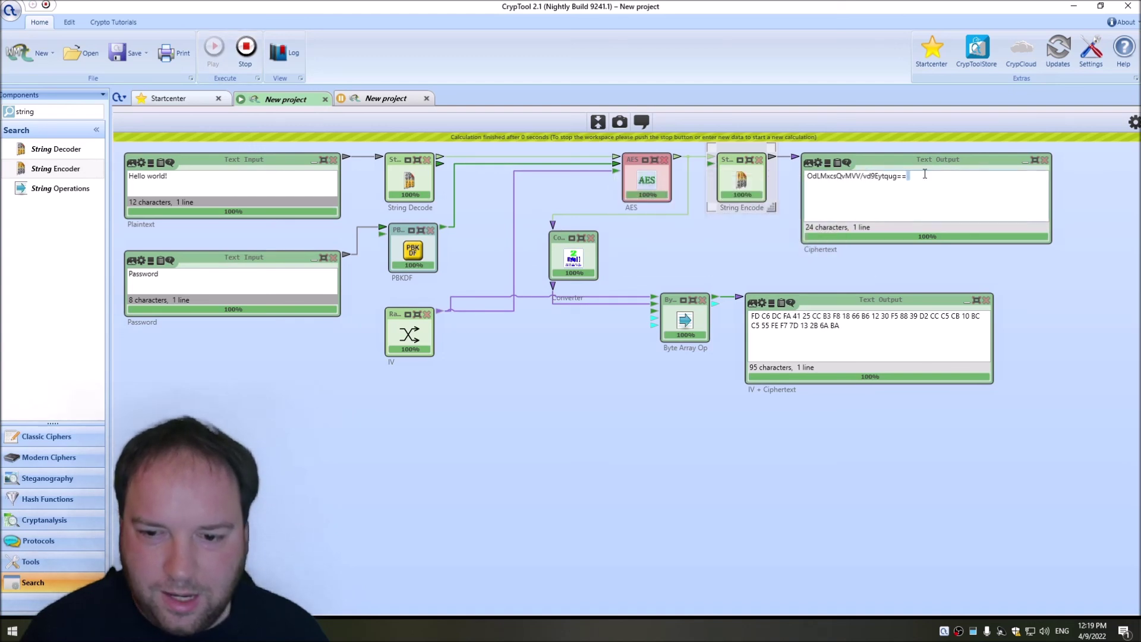
left_click_drag(925, 174, 766, 220)
key("ctrl+c")
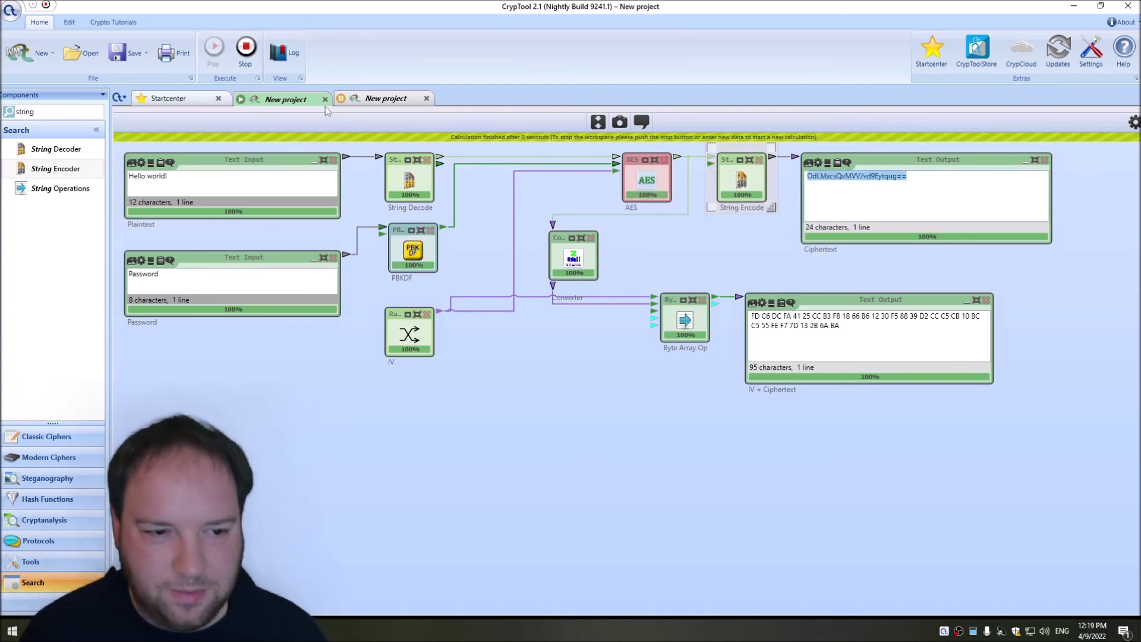
left_click(359, 100)
left_click(269, 168)
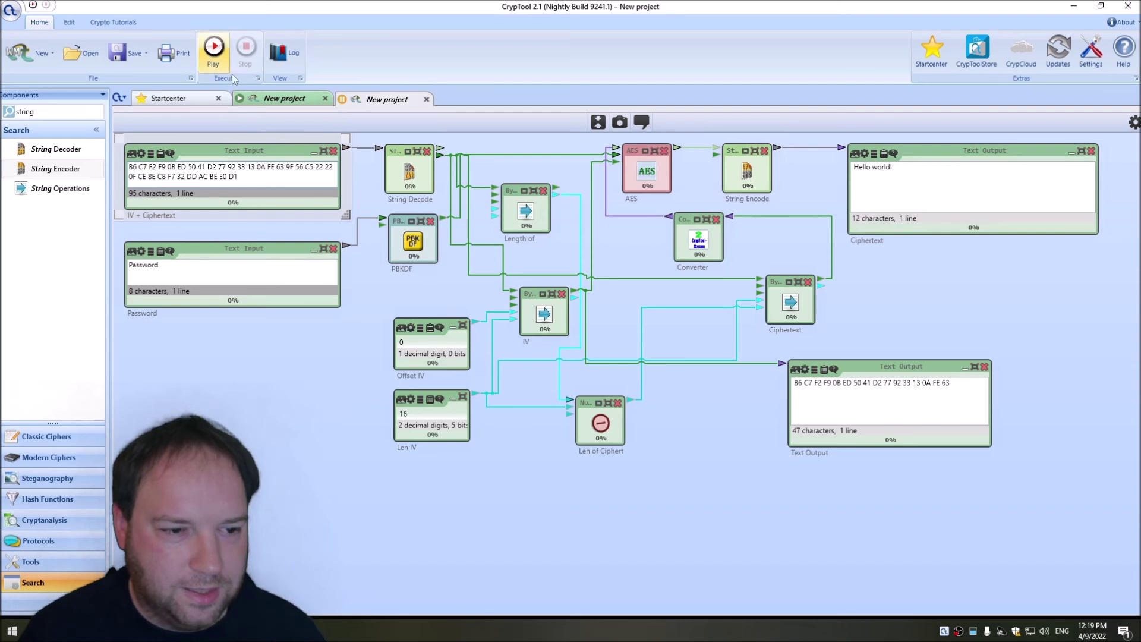
key("ctrl+a")
key("ctrl+v")
- Set the input format of the decryption workspace's String Decoder to Base64
left_click(414, 173)
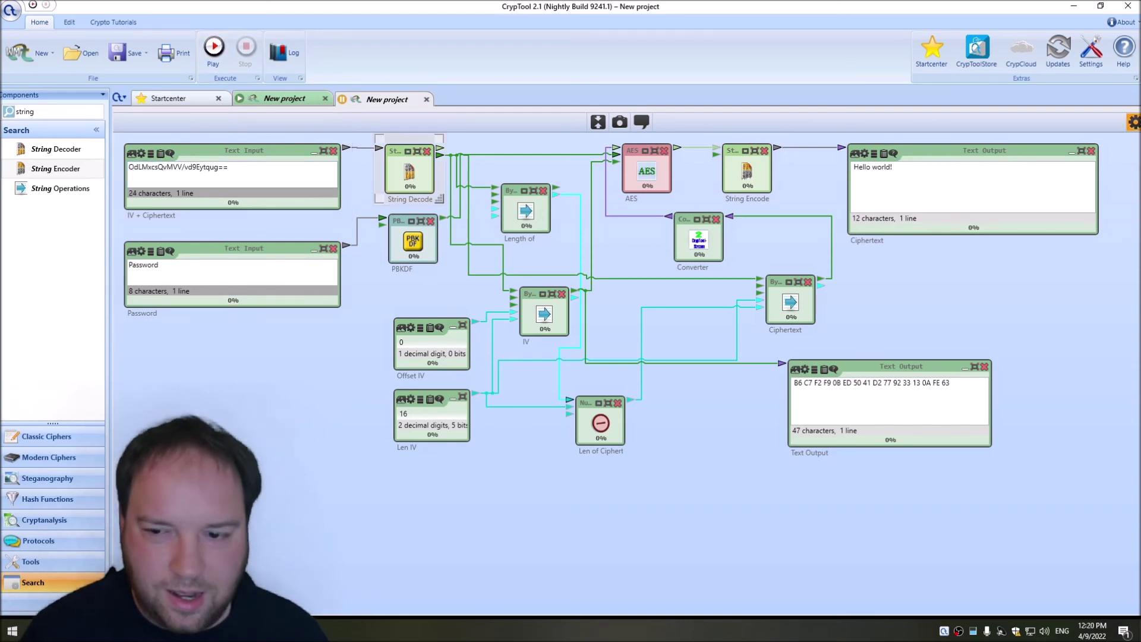
left_click(1134, 122)
left_click(1077, 216)
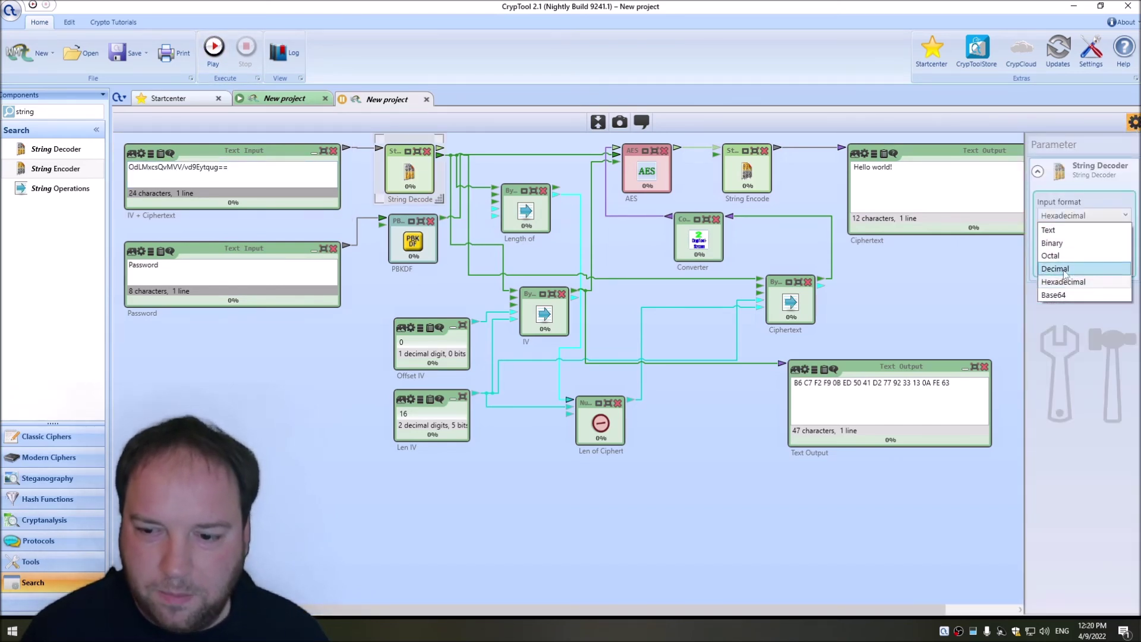
left_click(1060, 300)
left_click(1134, 121)
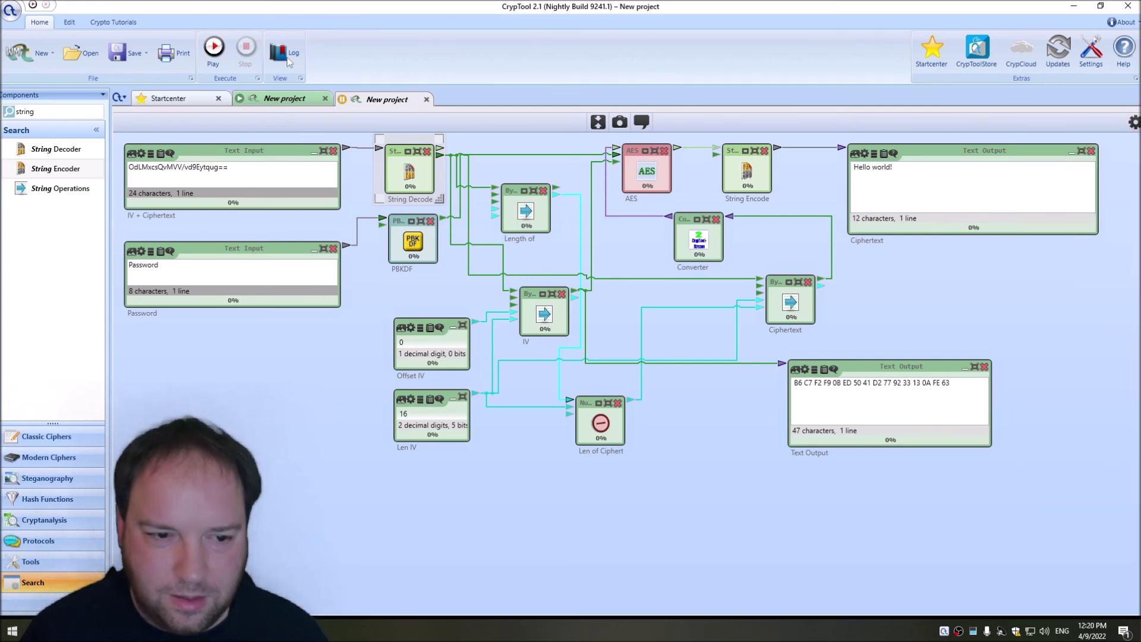
- Run the decryption and compare the String Decoder's byte output with the AES output in the encryption workspace
left_click(213, 49)
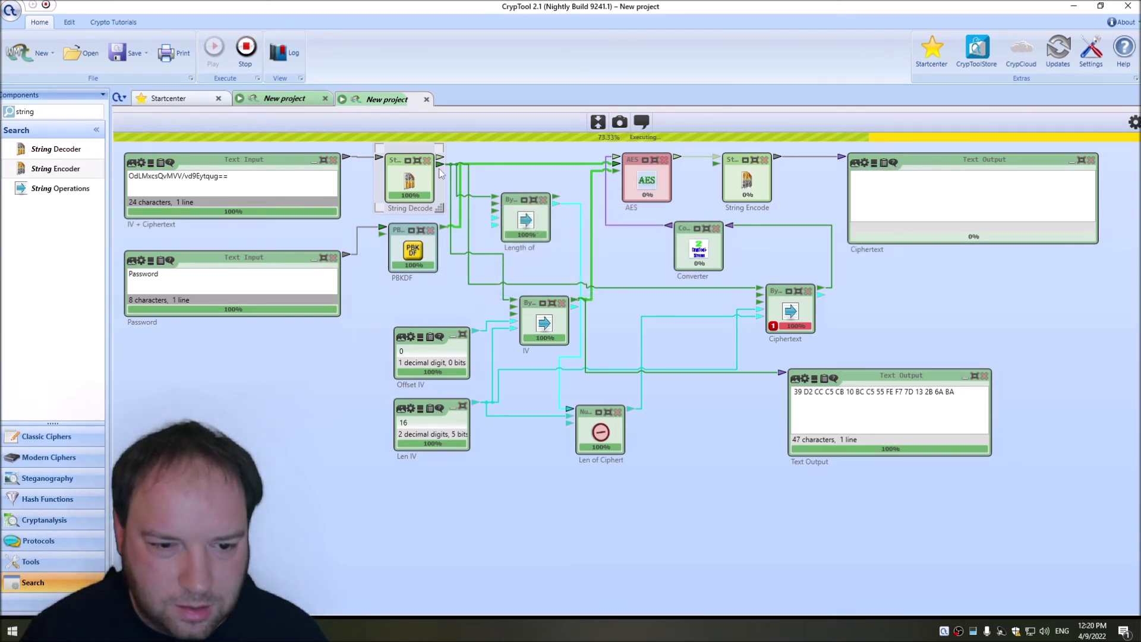
mouse_move(440, 170)
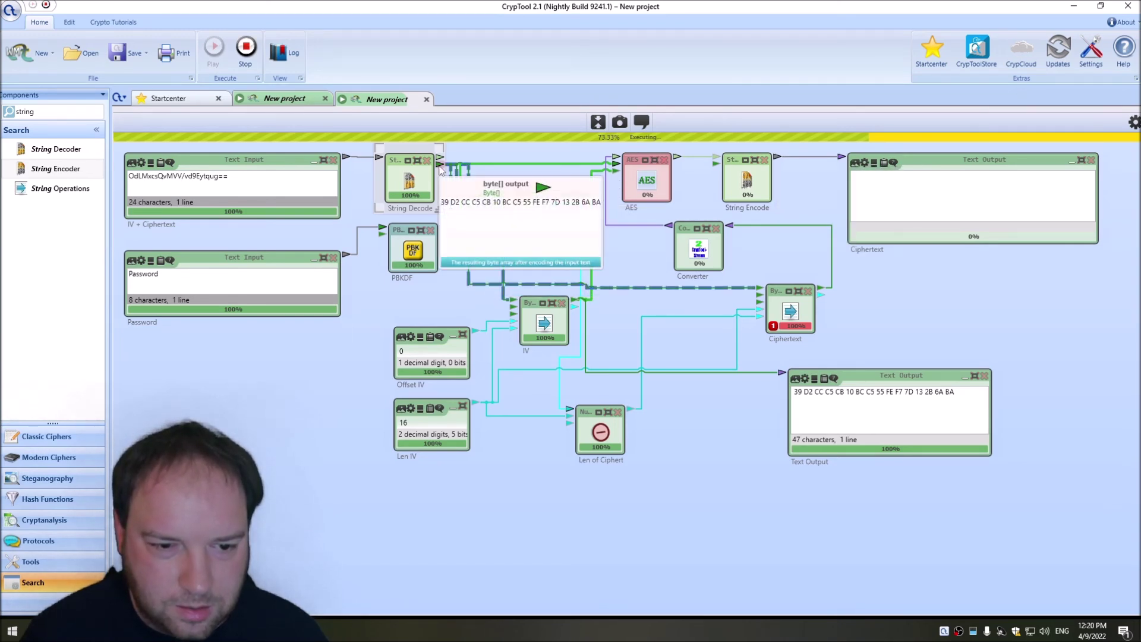
left_click(285, 99)
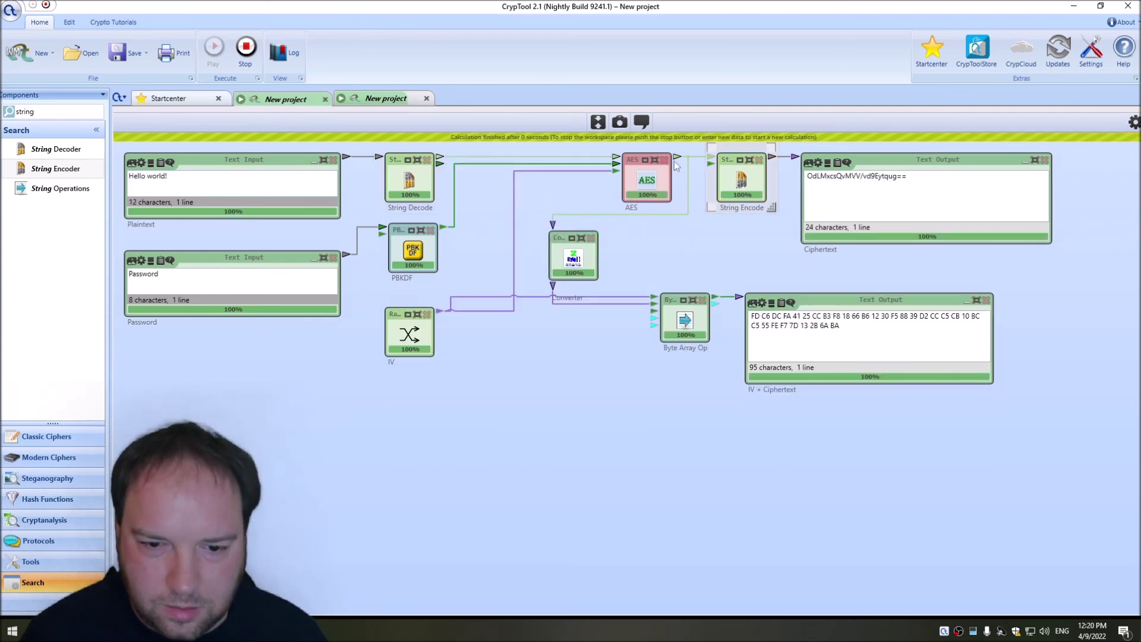
mouse_move(678, 162)
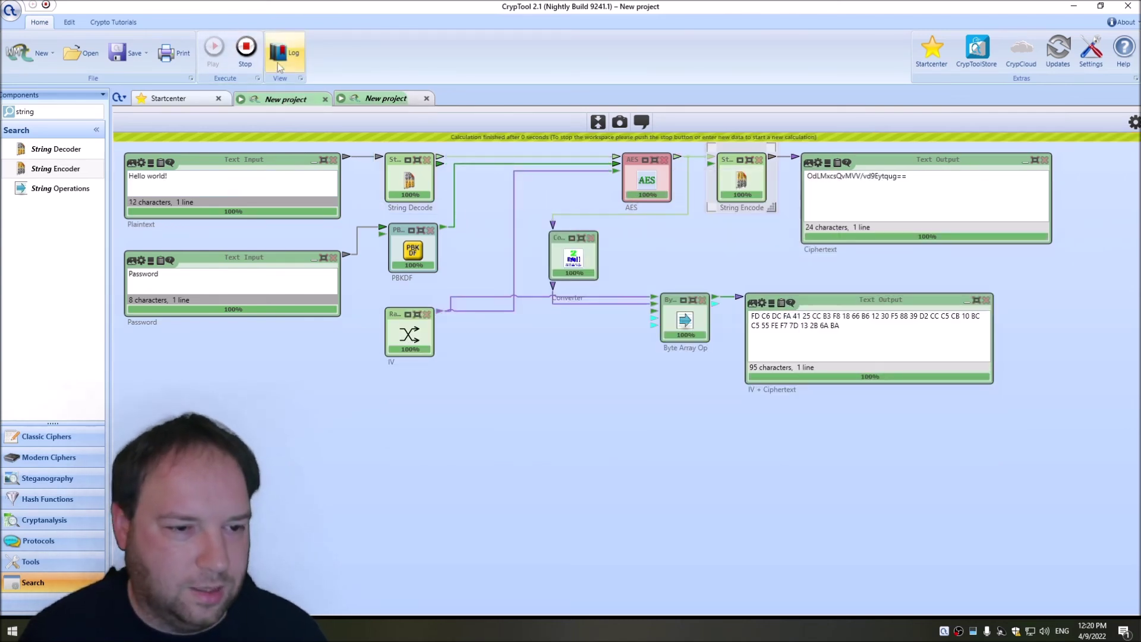
- Stop the encryption and replace the IV + Ciphertext output with copies of the String Encoder and Ciphertext output, connected to the Byte Array Op
left_click(245, 49)
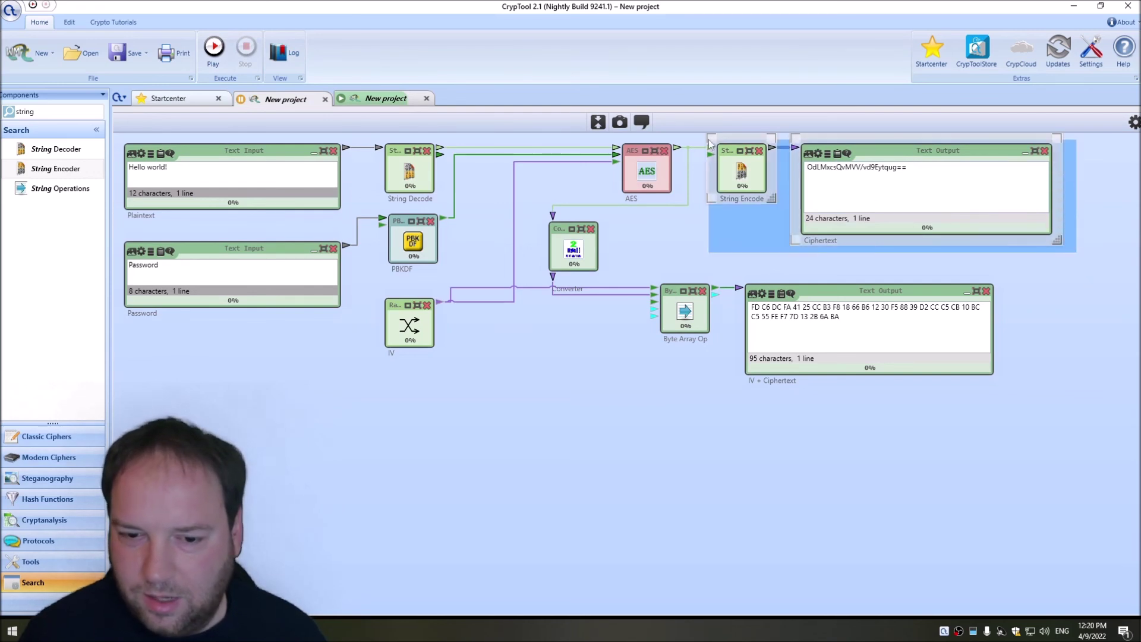
left_click(986, 291)
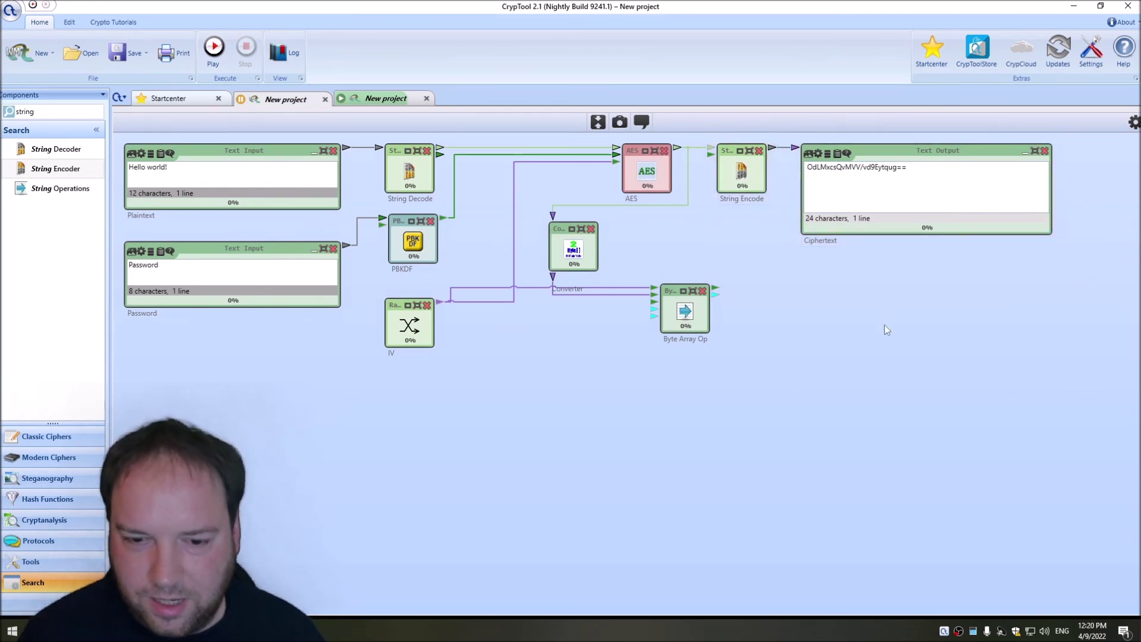
key("ctrl+v")
left_click_drag(929, 186, 933, 294)
left_click_drag(714, 290, 745, 290)
- Name the copied text output "IV + Ciphertext" and delete the original String Encoder and Ciphertext output beside AES
left_click(867, 368)
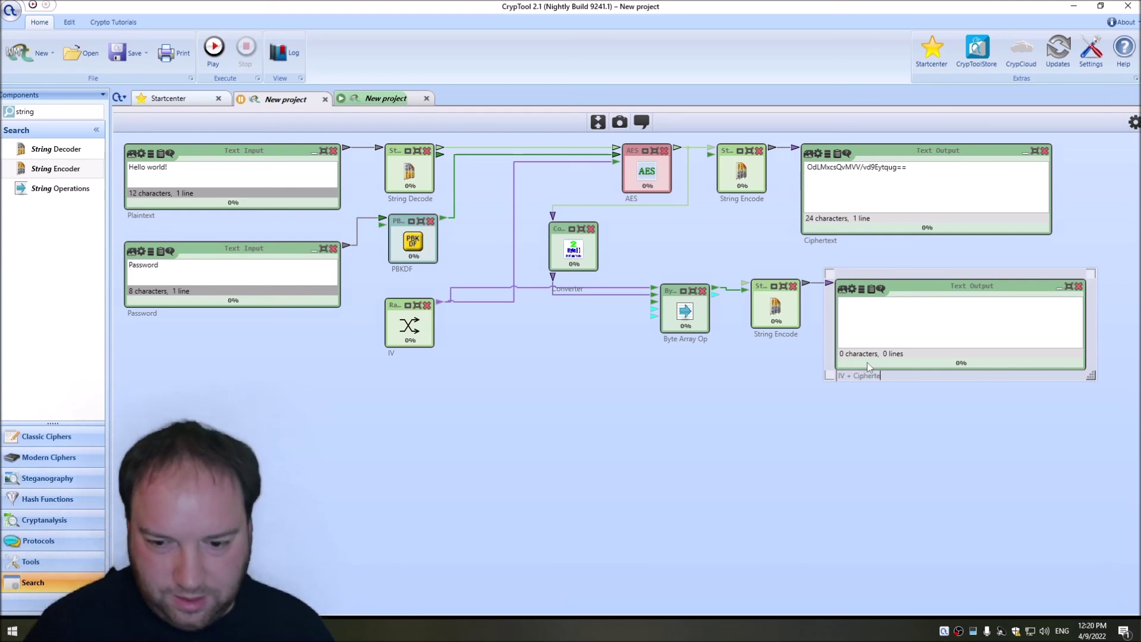
left_click_drag(1096, 224, 753, 167)
key("Delete")
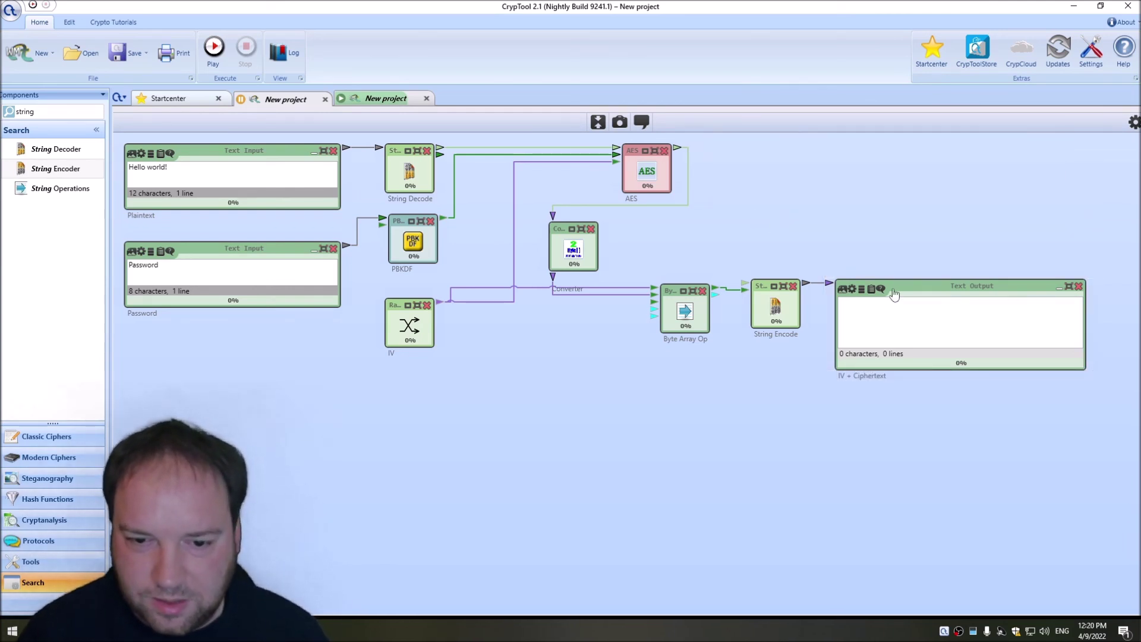
- Move the IV + Ciphertext output up beside AES and run the encryption
left_click_drag(920, 287, 835, 152)
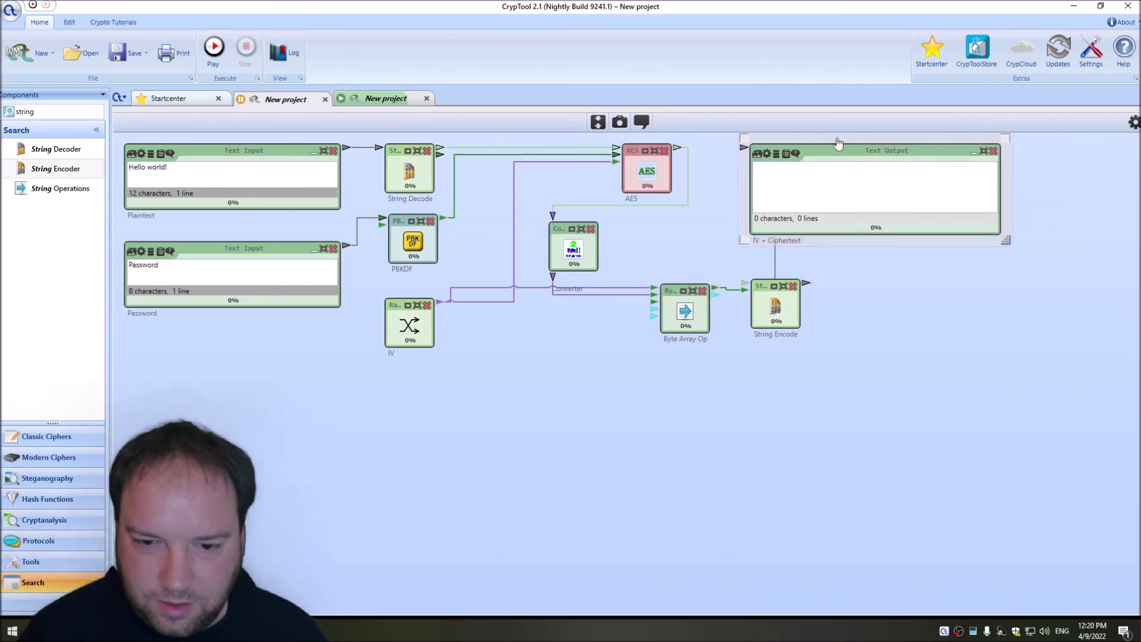
left_click(214, 48)
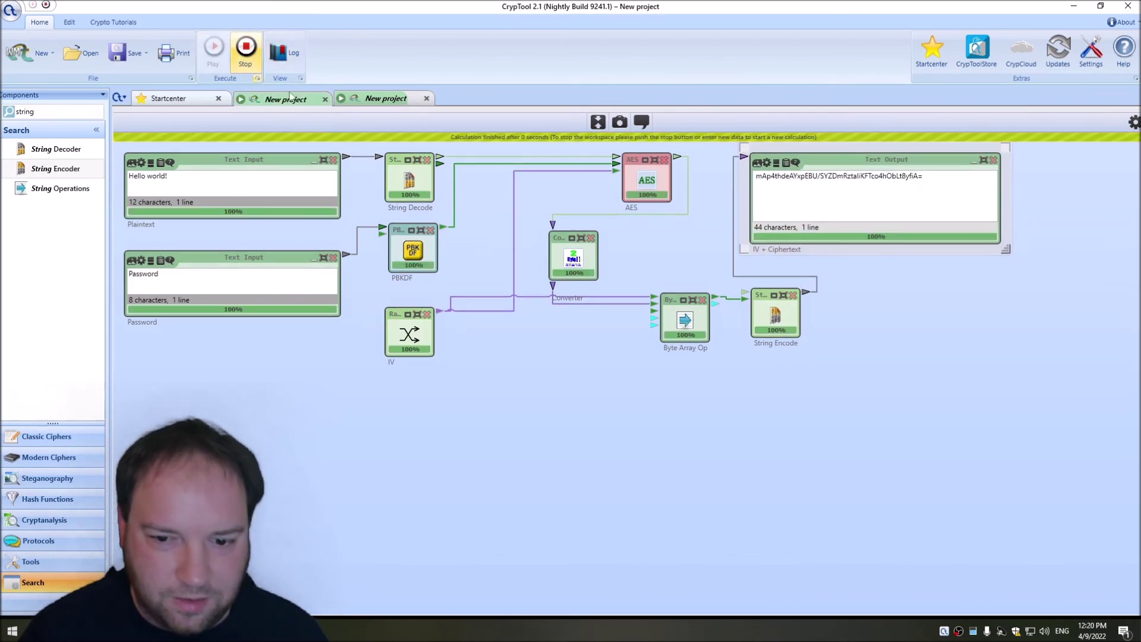
- Replace the decryption workspace's IV + Ciphertext input with the Base64 text copied from the encryption output, and rerun the decryption
left_click(904, 180)
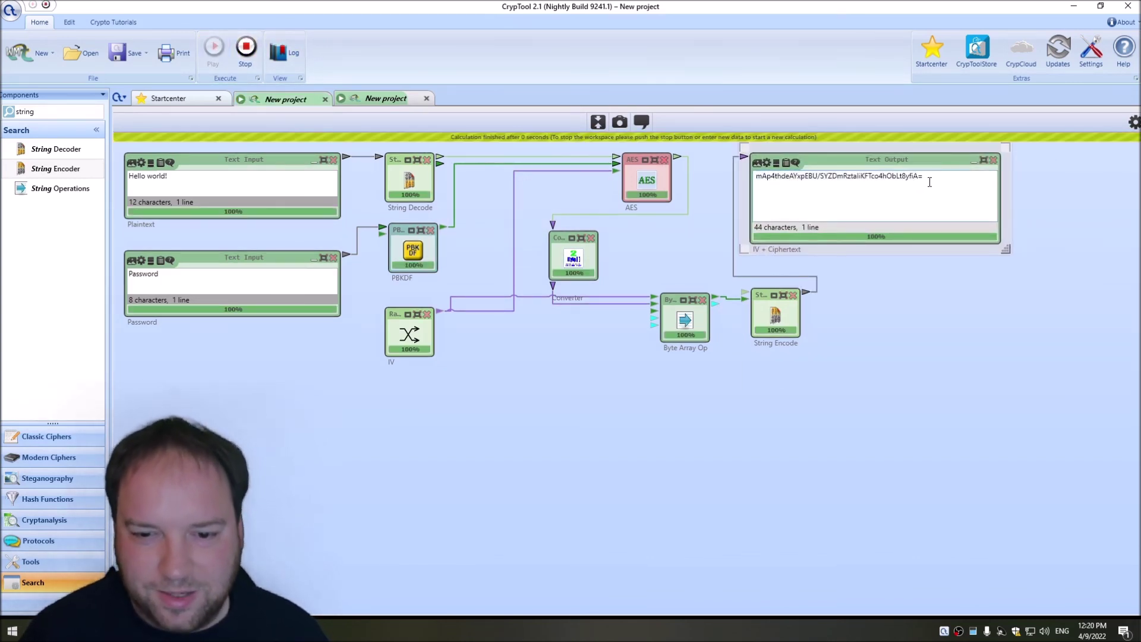
left_click_drag(823, 170, 680, 213)
key("ctrl+c")
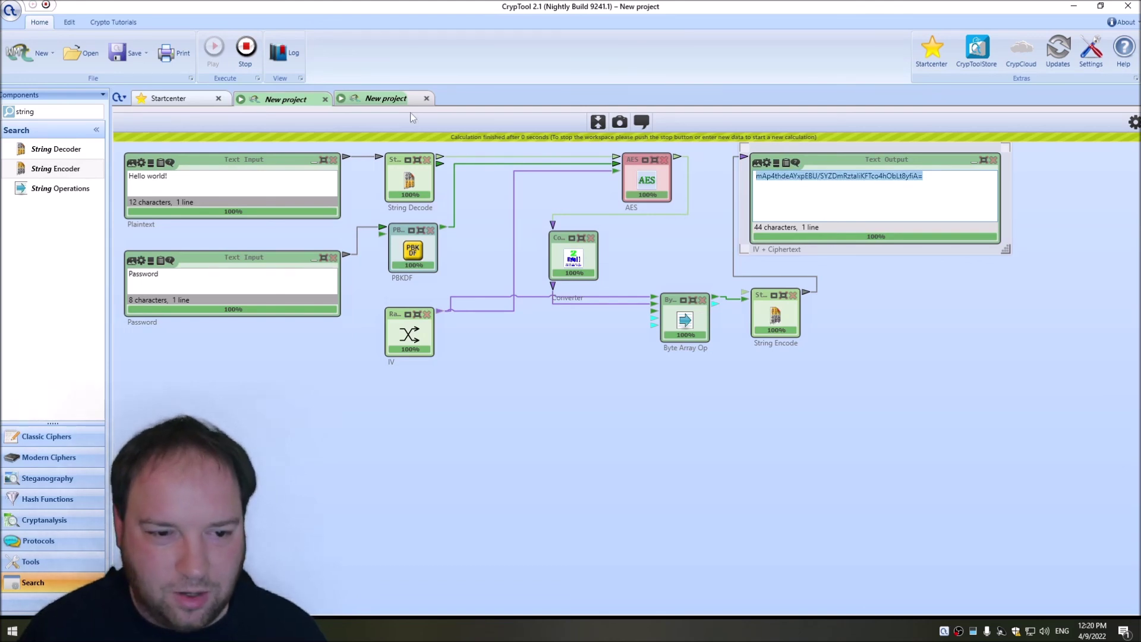
left_click(385, 100)
left_click(286, 182)
key("ctrl+a")
key("ctrl+v")
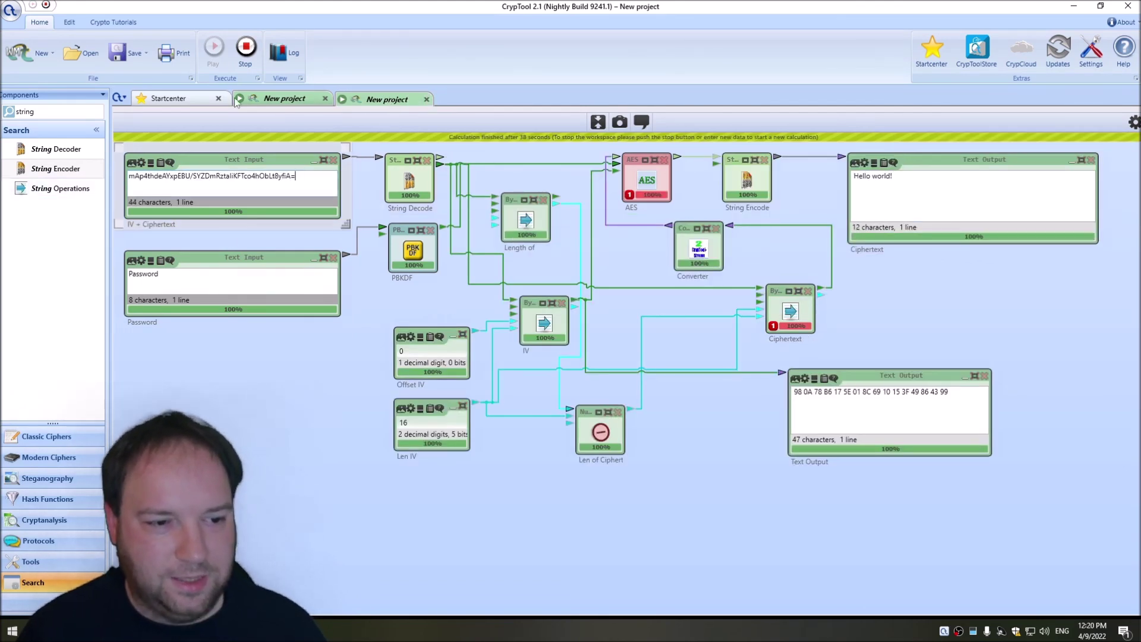
left_click(243, 58)
left_click(213, 60)
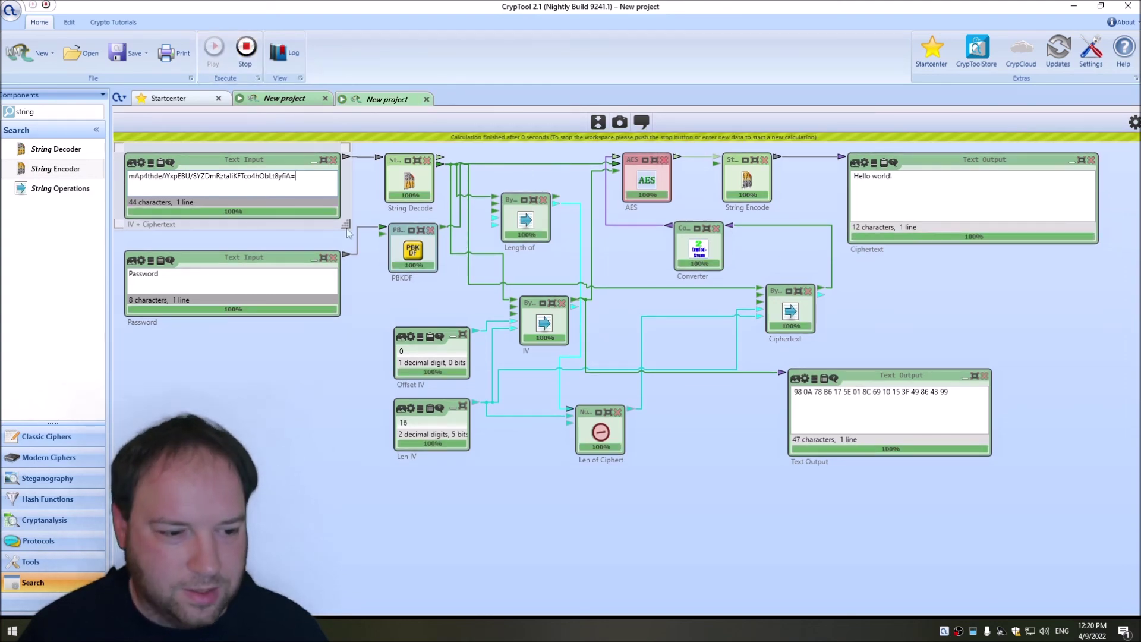
- Append an extra character to the password in the decryption workspace's Password input and rerun the decryption with it
left_click(205, 273)
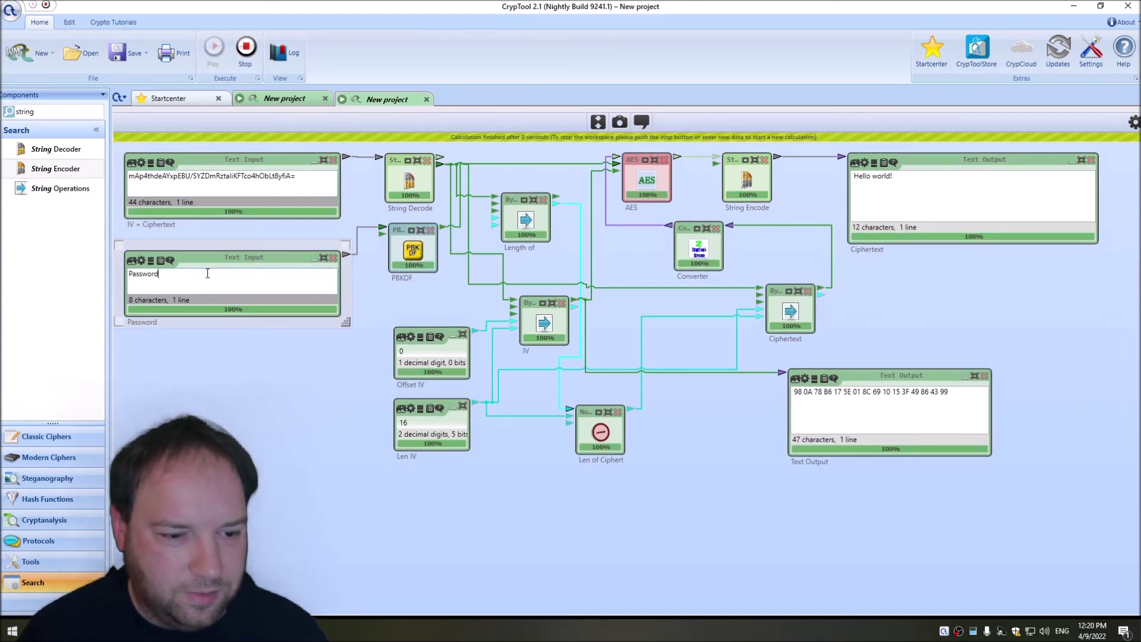
type("1")
left_click(246, 51)
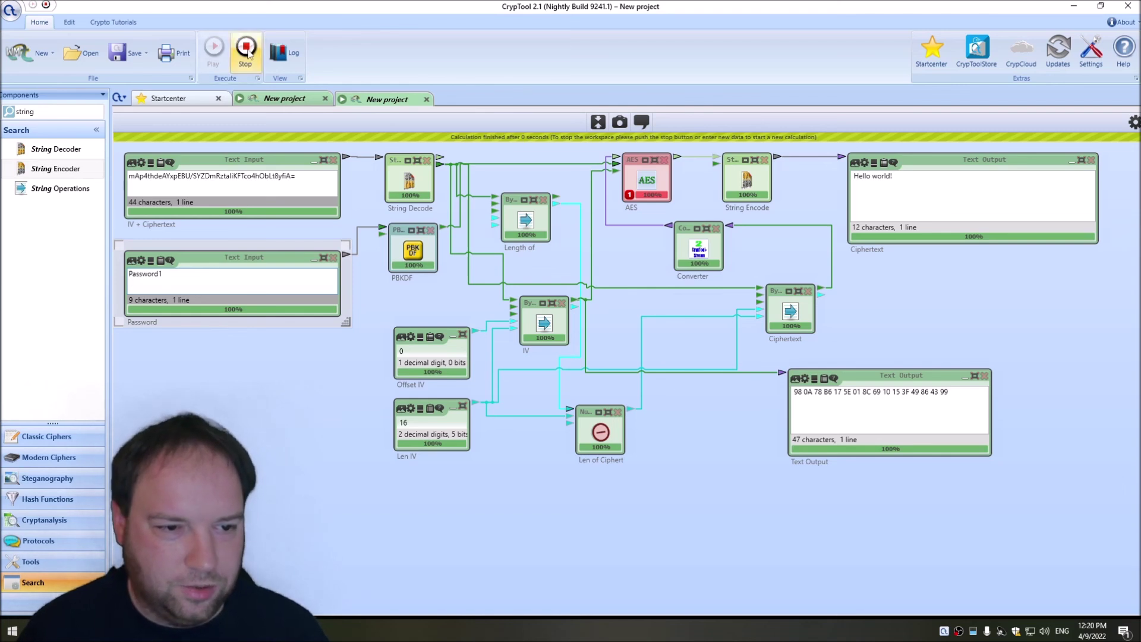
left_click(214, 59)
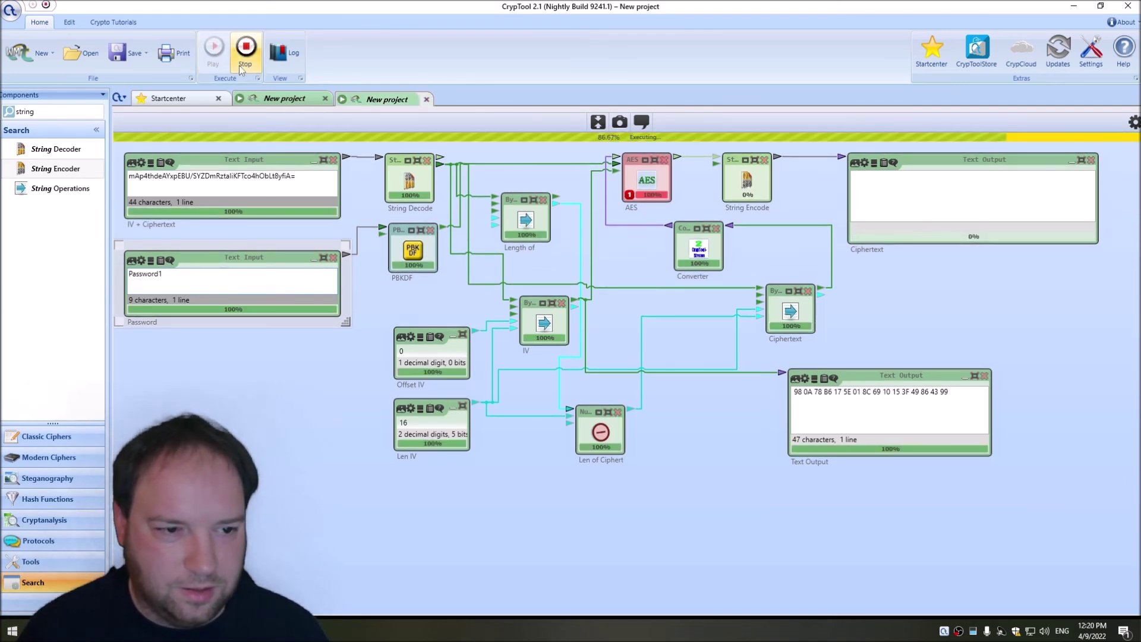
- Restore the original password in the decryption workspace, rerun the decryption and stop it
left_click(245, 47)
left_click(214, 54)
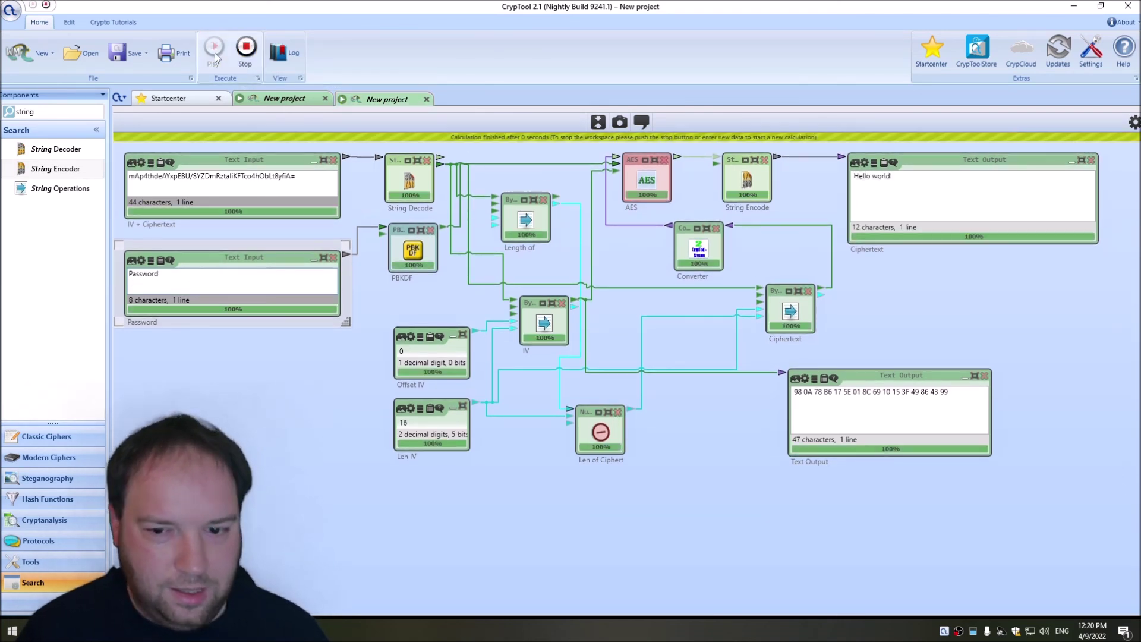
left_click(245, 52)
- Examine the encryption workspace's text inputs, PBKDF parameters, Converter output, AES settings and IV + Ciphertext output, and stop the encryption
left_click(274, 99)
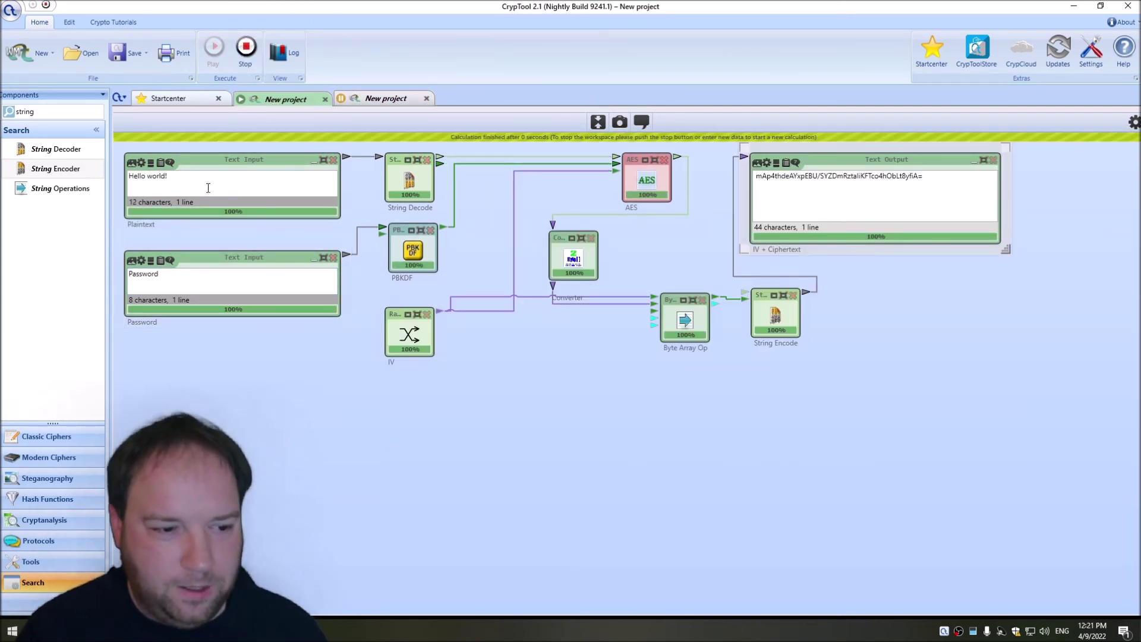
left_click_drag(243, 185, 71, 189)
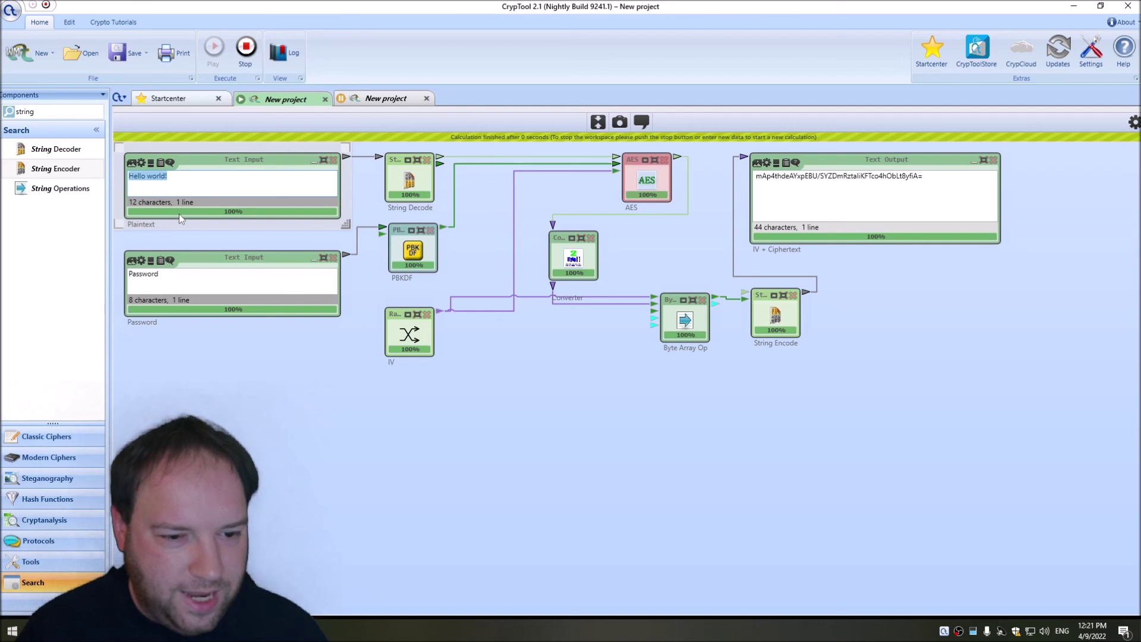
double_click(183, 277)
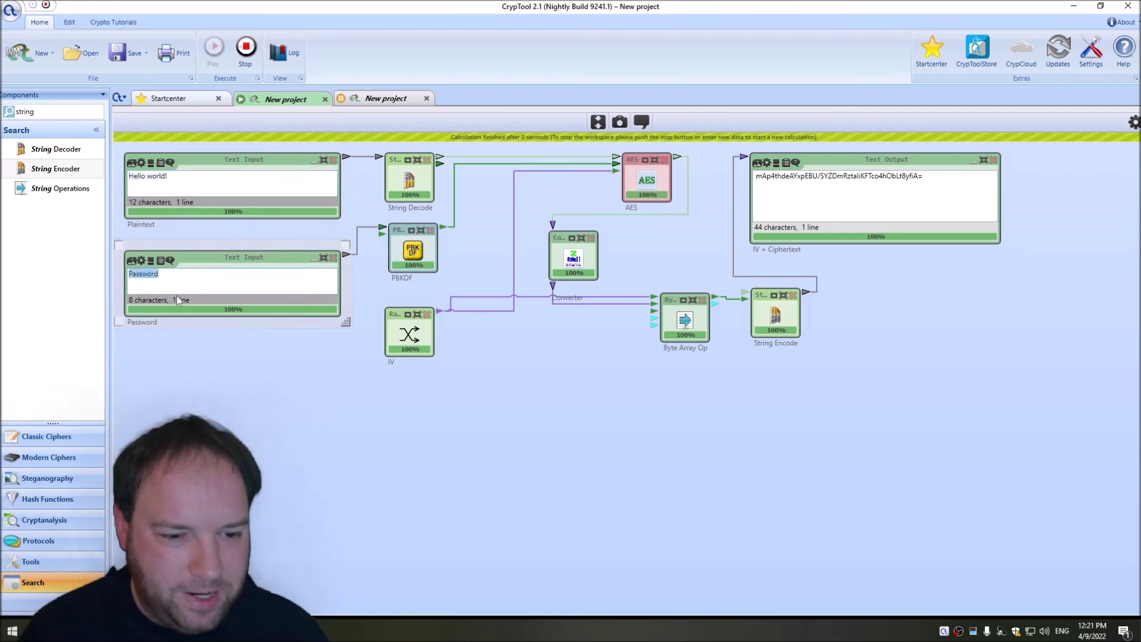
left_click(364, 275)
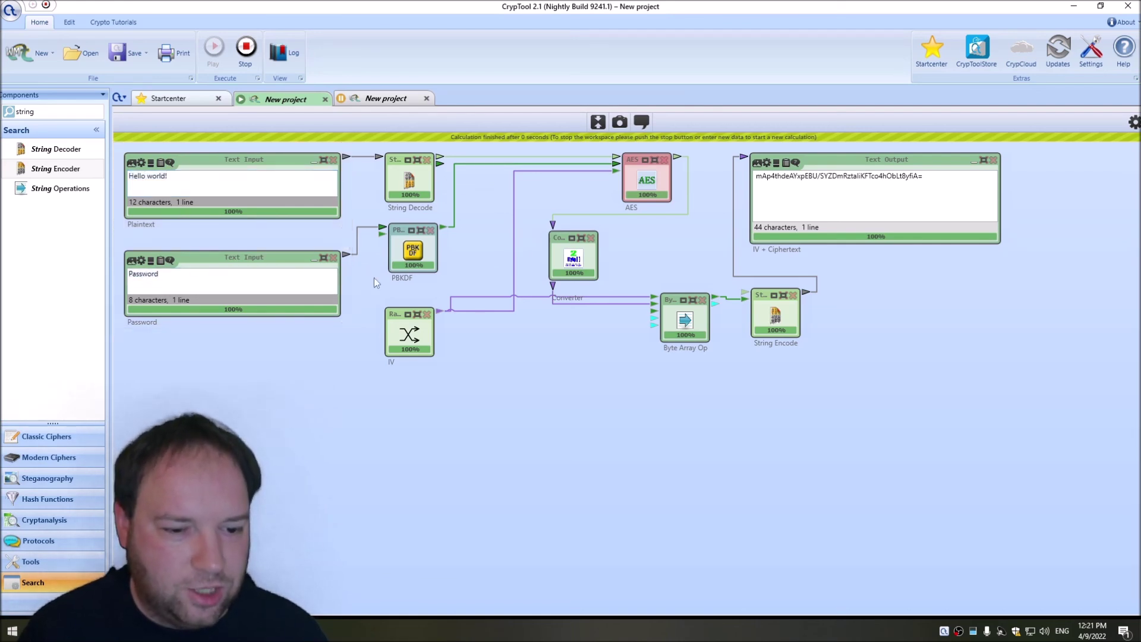
left_click(407, 256)
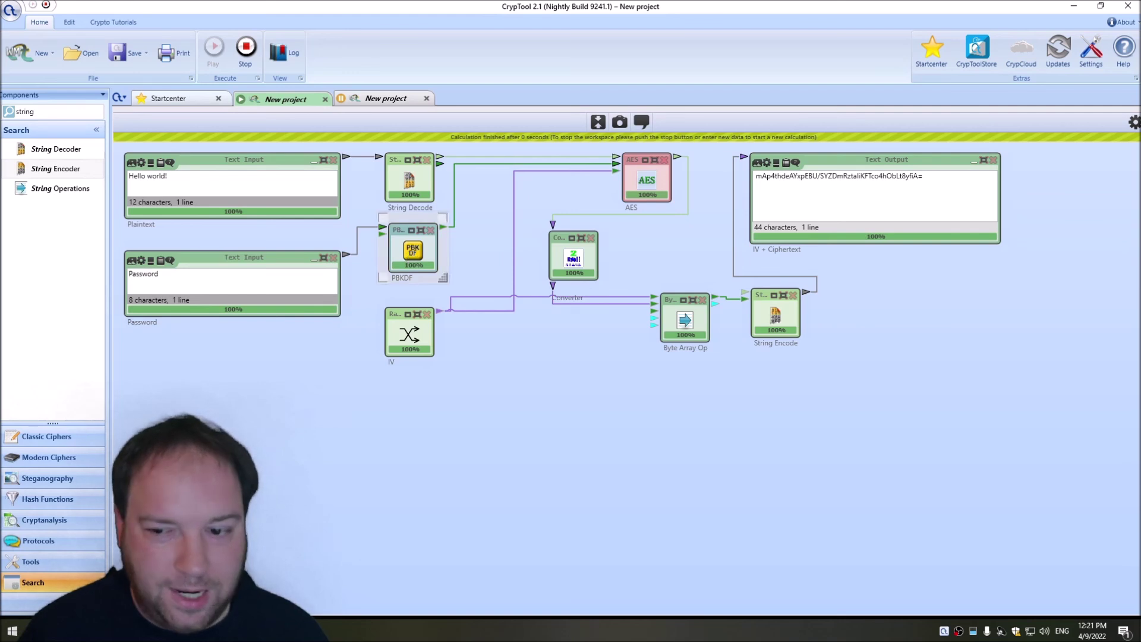
left_click(1134, 121)
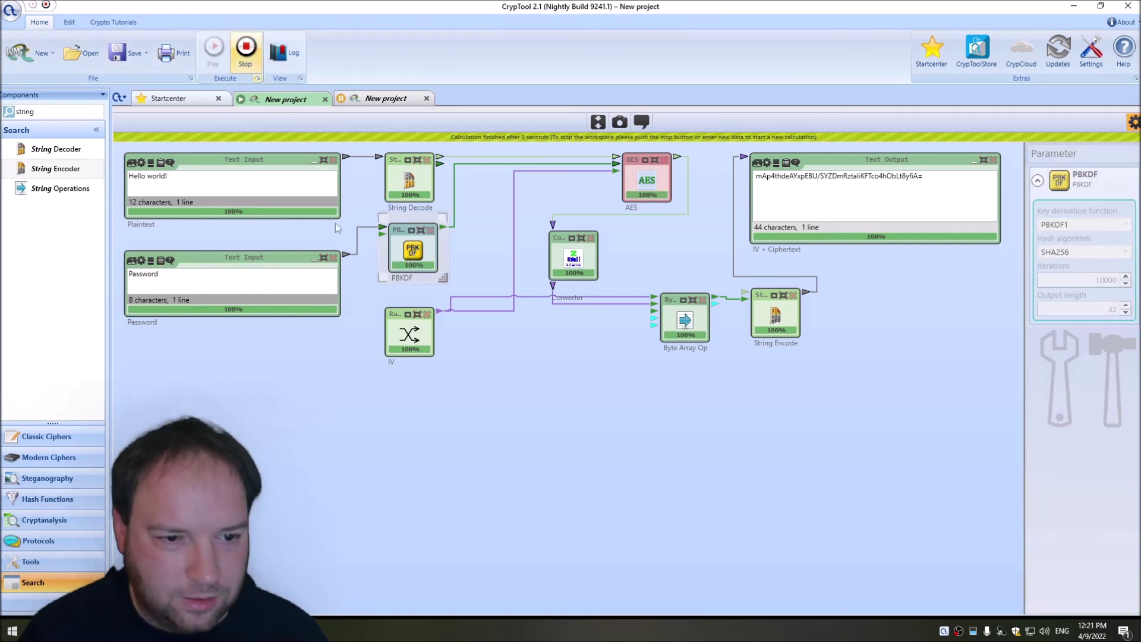
mouse_move(458, 197)
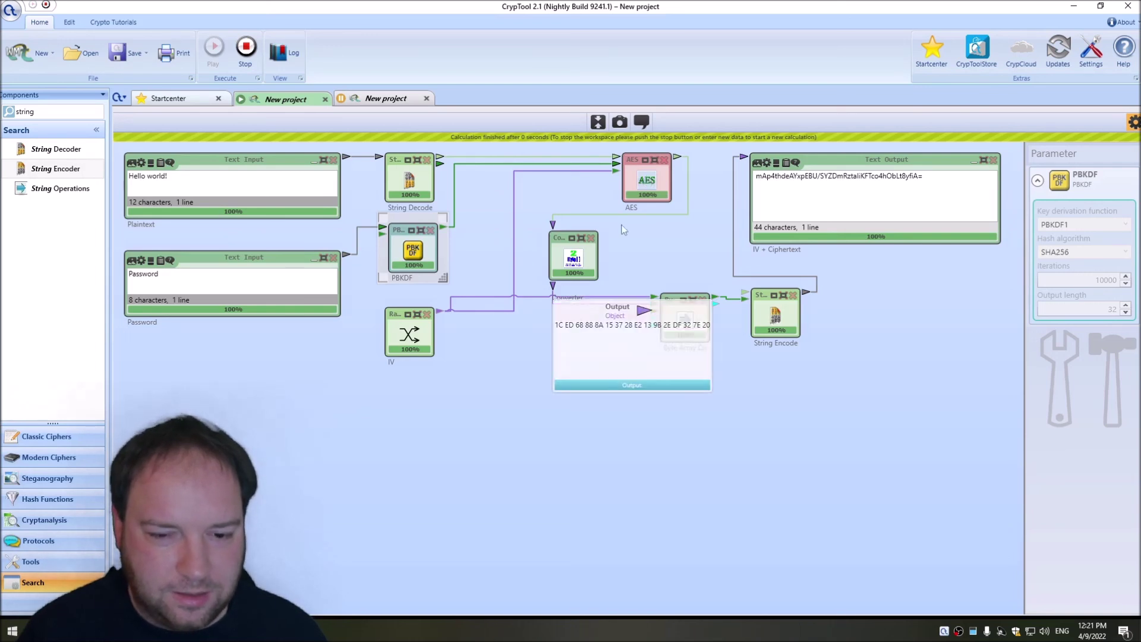
left_click(643, 186)
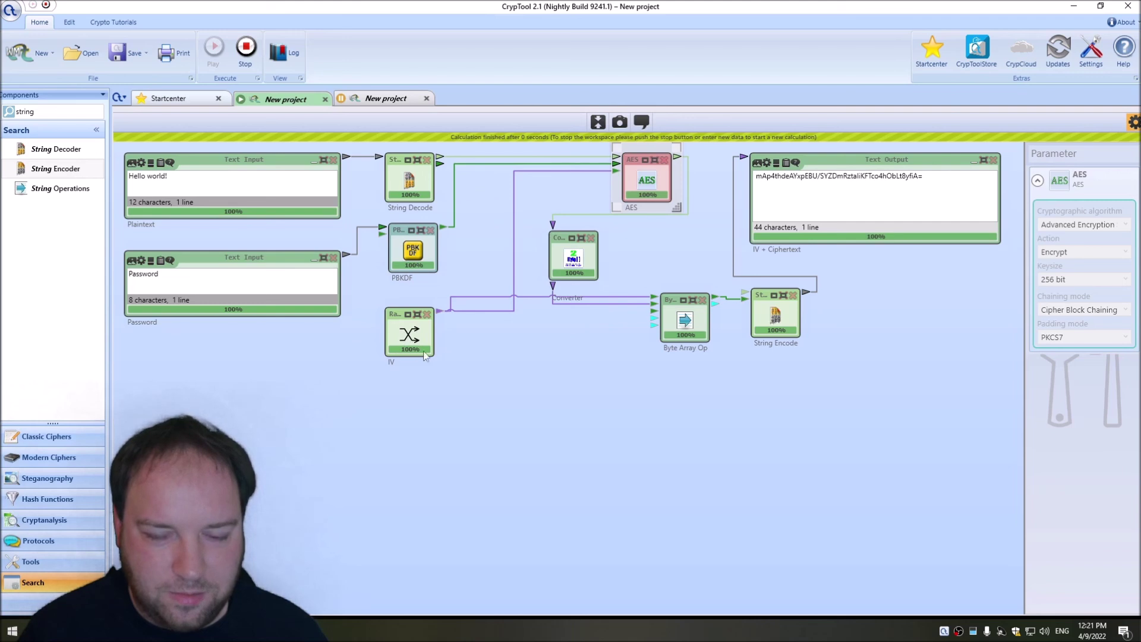
left_click_drag(958, 191, 696, 176)
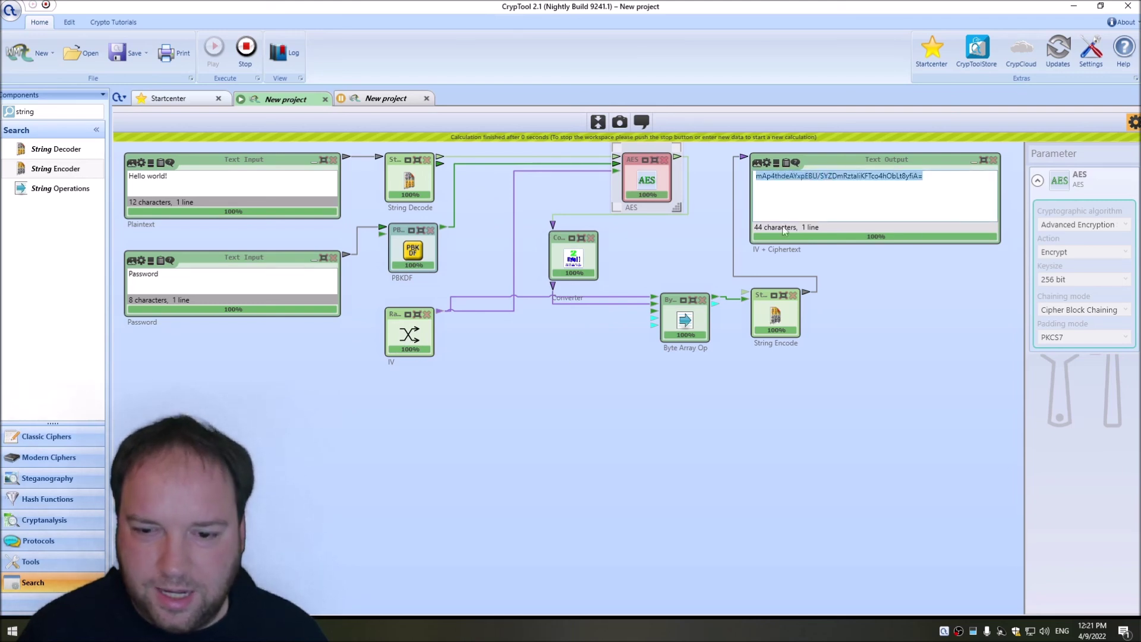
left_click(696, 252)
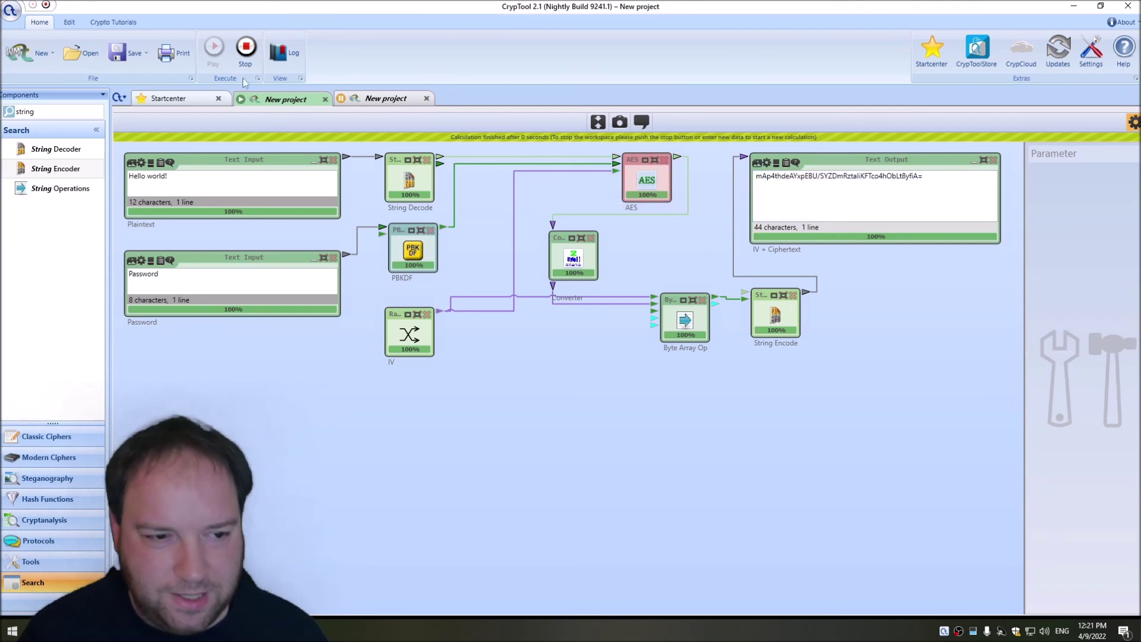
left_click(245, 47)
- Examine the decryption workspace's data flow from the IV + Ciphertext input through the Byte Array operations and AES to the decrypted text
left_click(375, 104)
left_click_drag(310, 168, 120, 208)
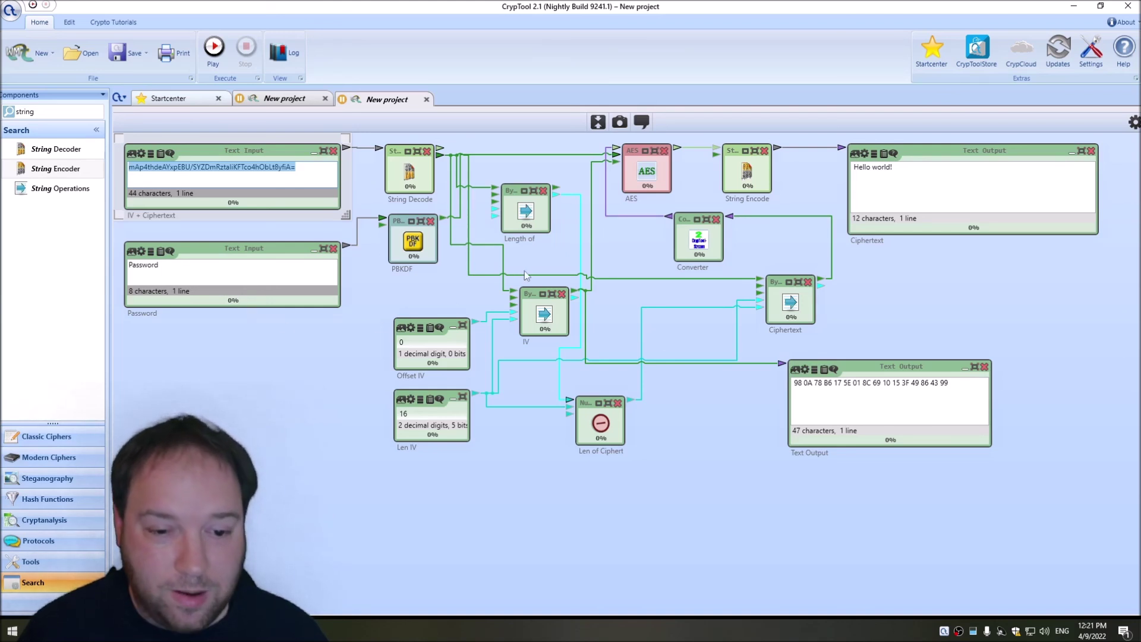
left_click(526, 221)
left_click(791, 304)
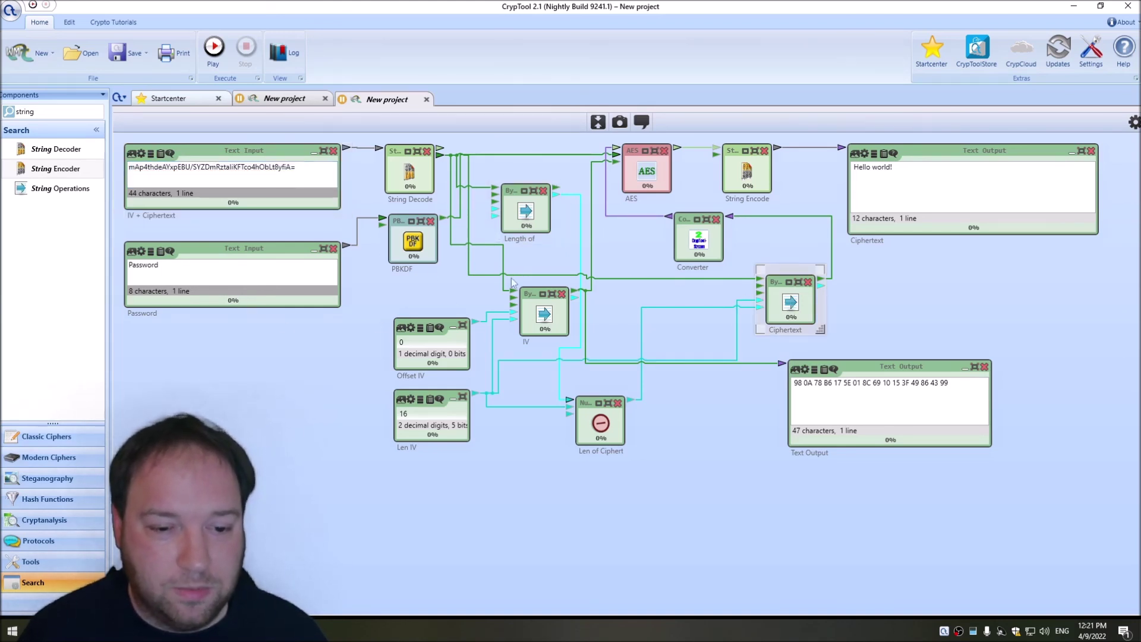
left_click(419, 178)
left_click_drag(420, 180, 420, 179)
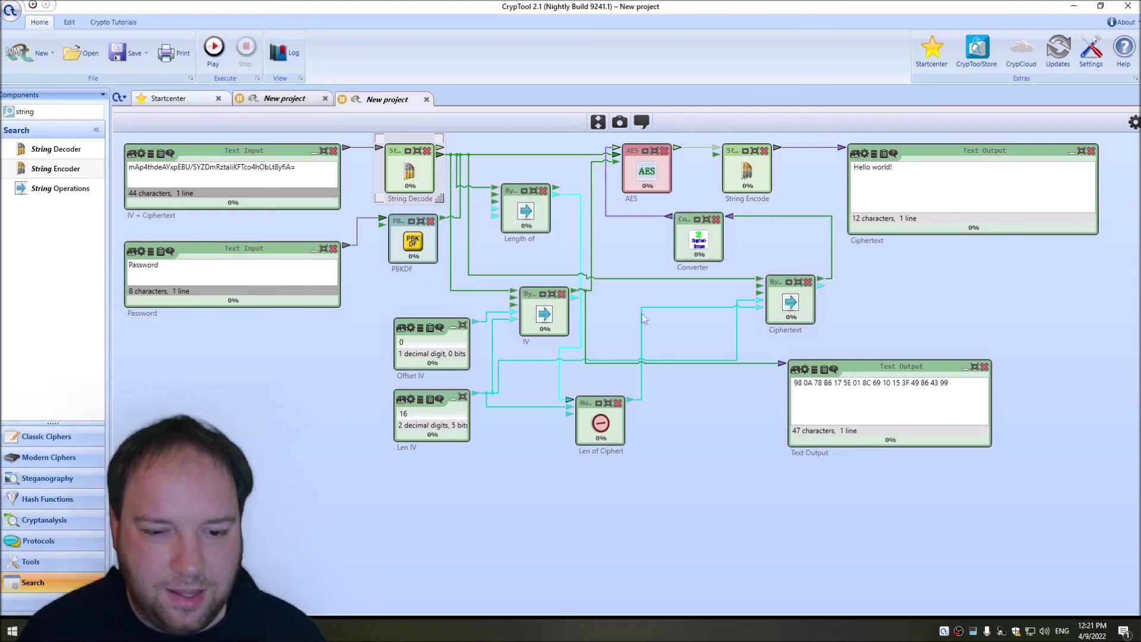
left_click(644, 177)
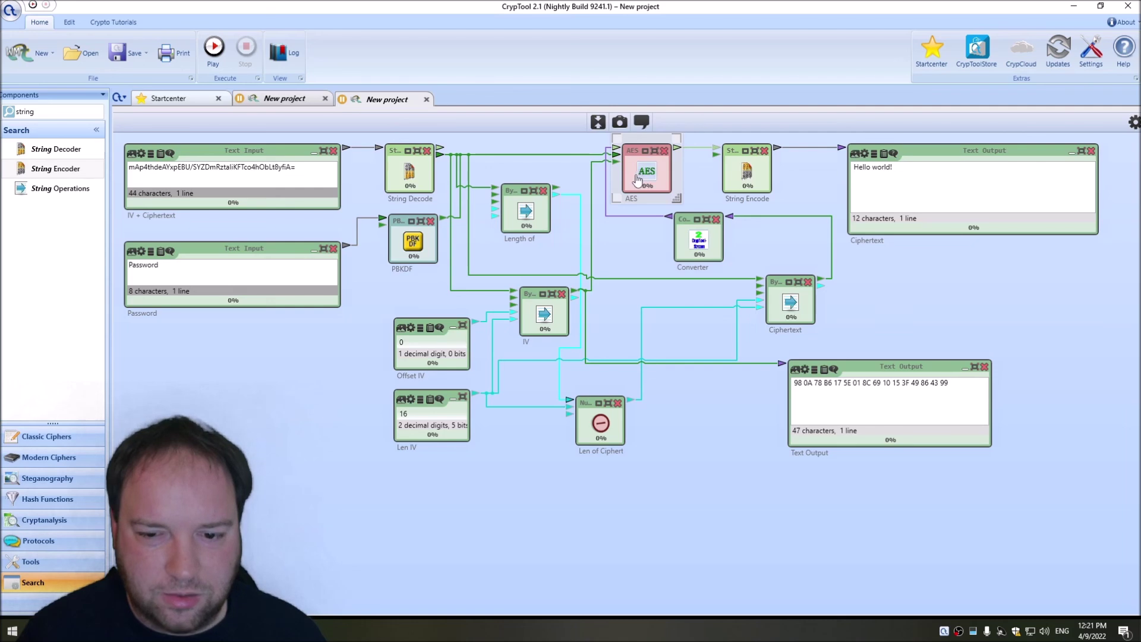
left_click(726, 189)
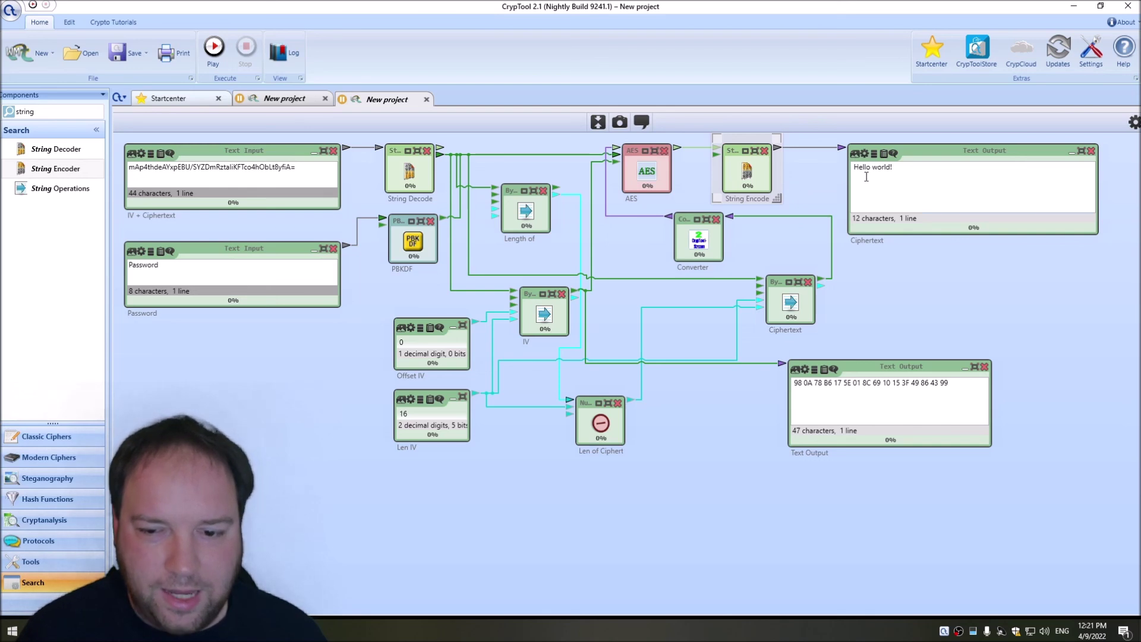
left_click(806, 176)
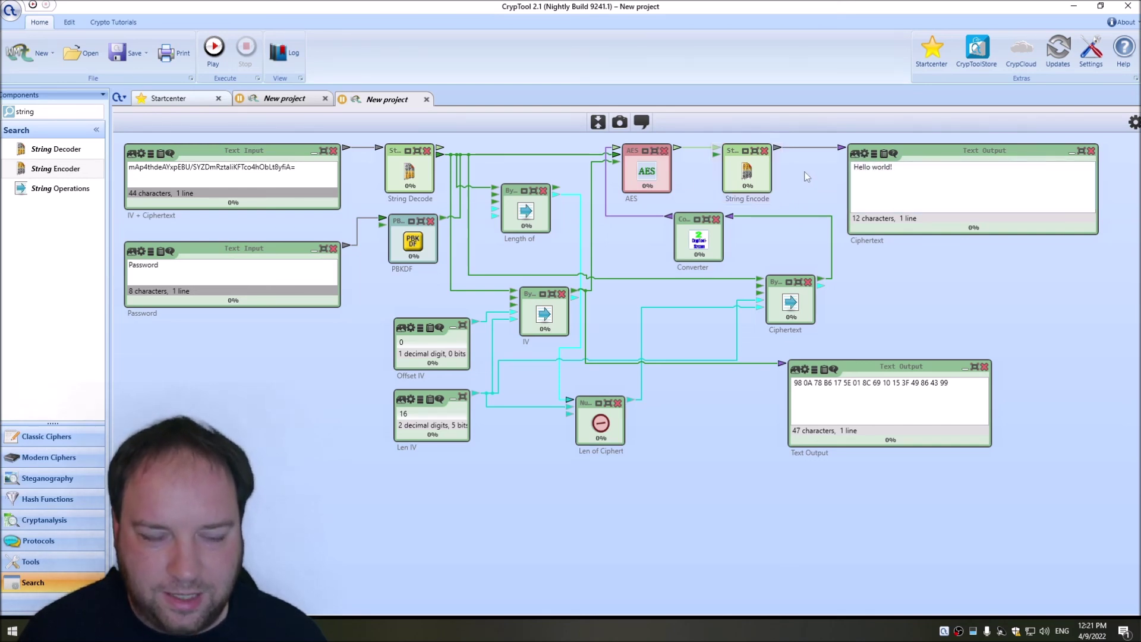